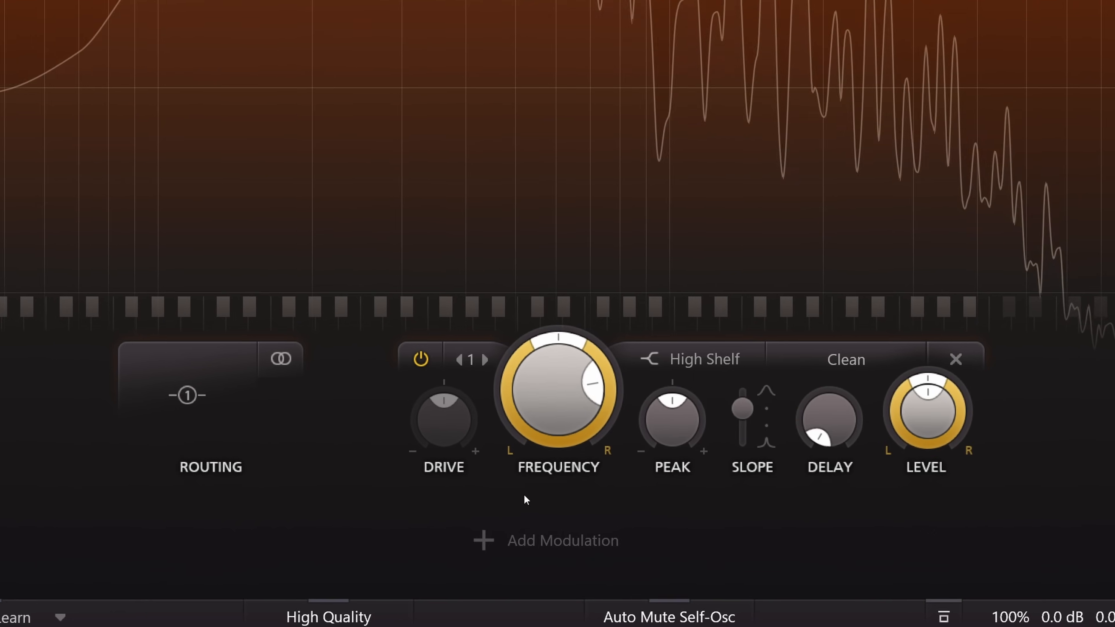
- Add a new XLFO modulation source and set its frequency to 5 Hz
click(496, 538)
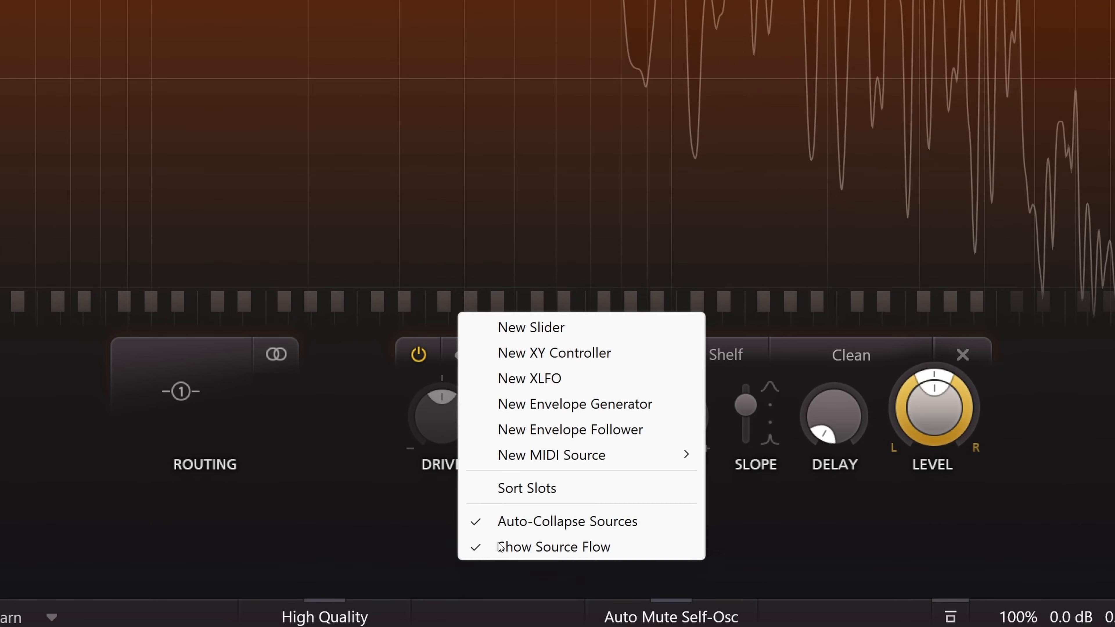
click(549, 378)
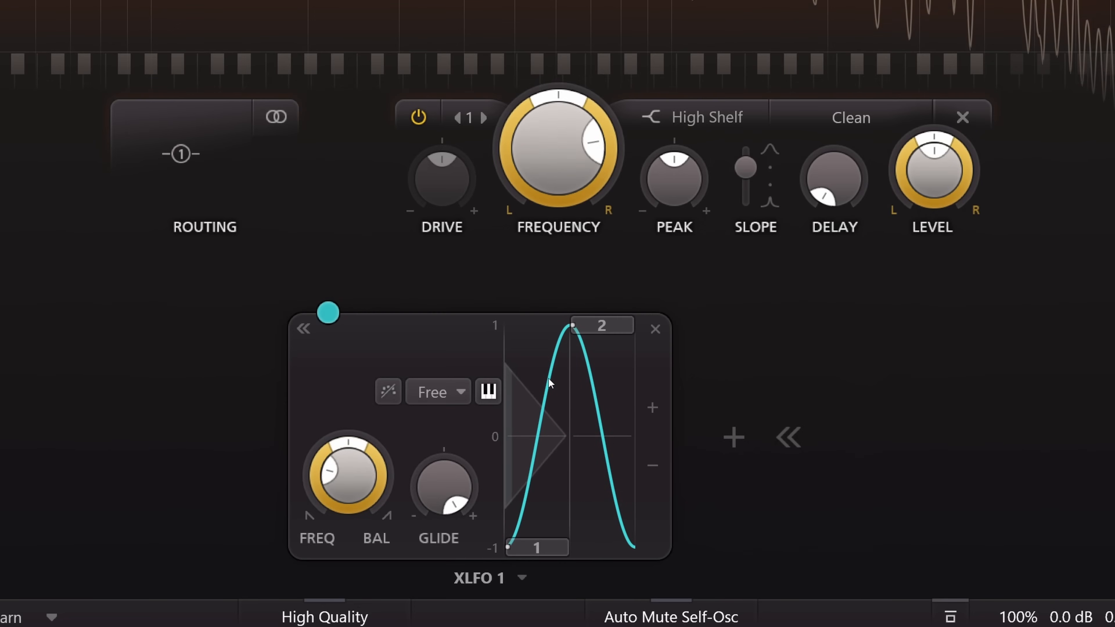
double_click(355, 468)
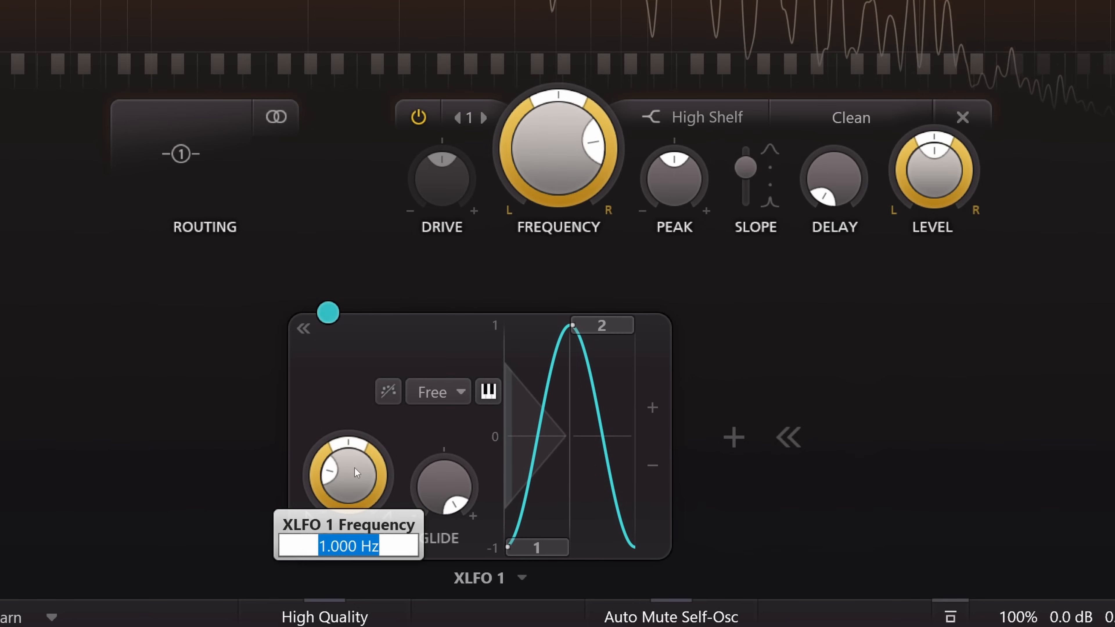
text(5)
key(Return)
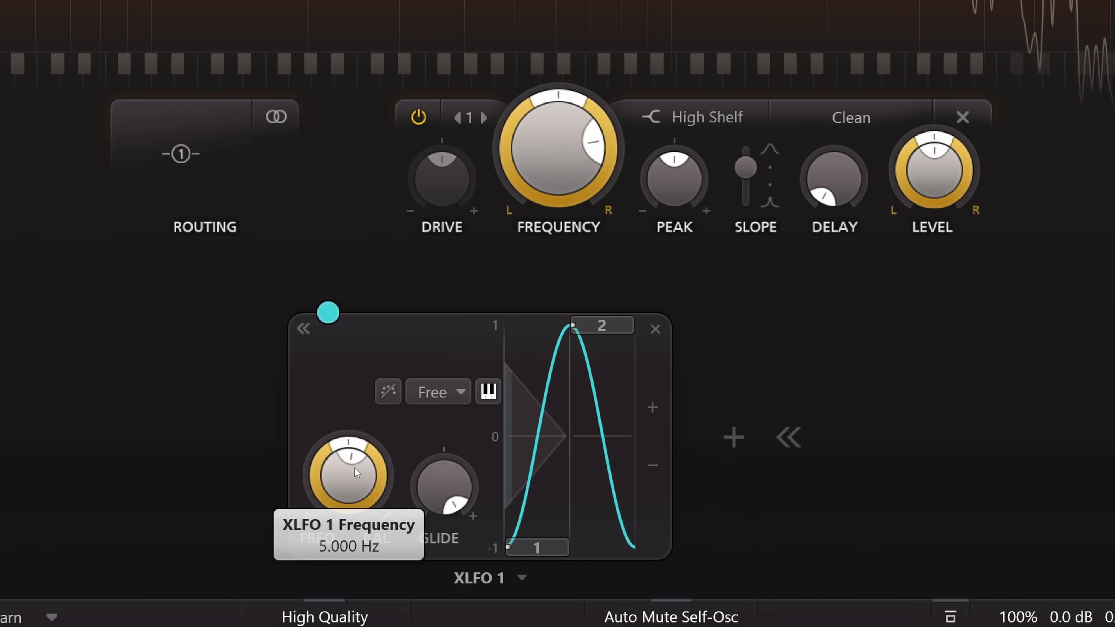
- Modulate Filter 1's delay with XLFO 1 and lower the modulation slot level to about 0.030
drag(328, 312, 841, 175)
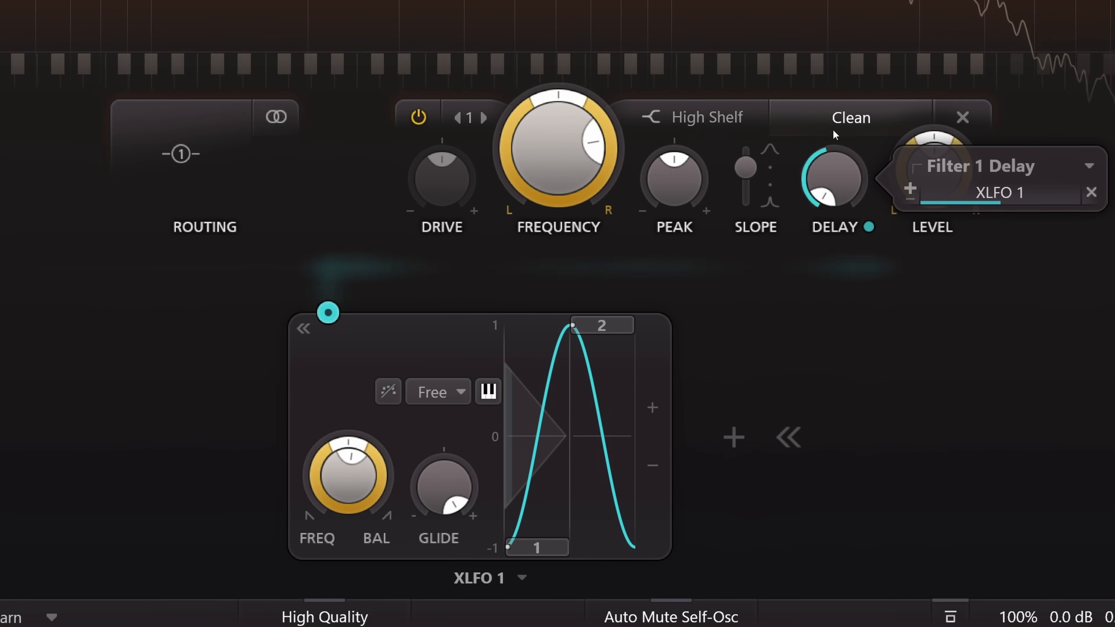
scroll(1015, 194, down, 7)
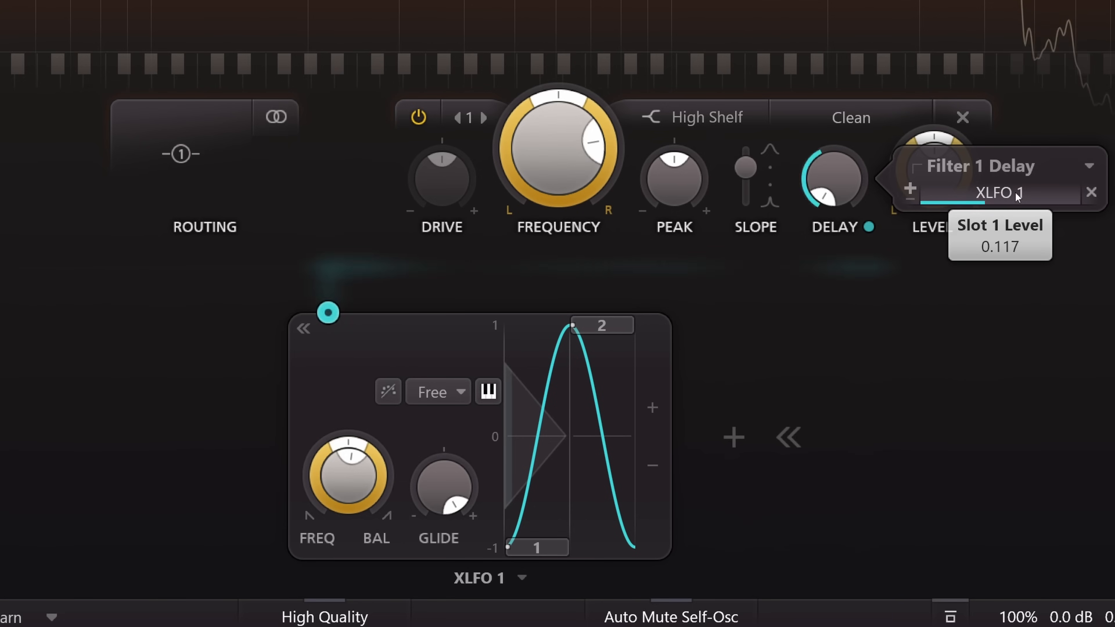
scroll(1015, 192, down, 6)
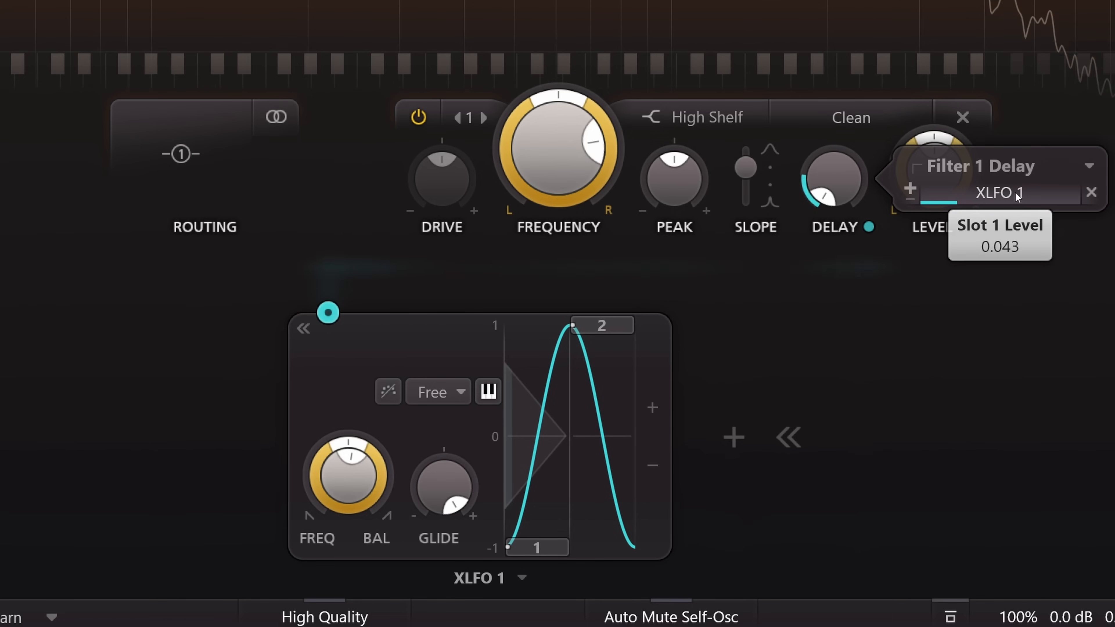
scroll(1015, 192, down, 4)
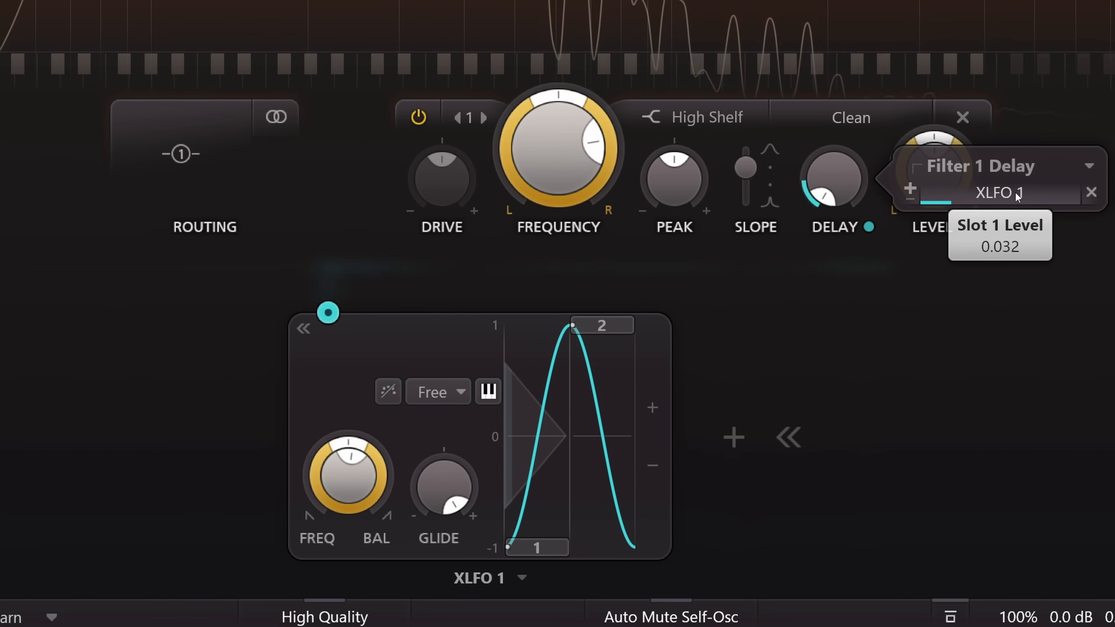
scroll(1016, 192, down, 1)
- Raise Filter 1's delay to about 0.072 ms and sync XLFO 1's rate to 1/8
drag(841, 165, 836, 100)
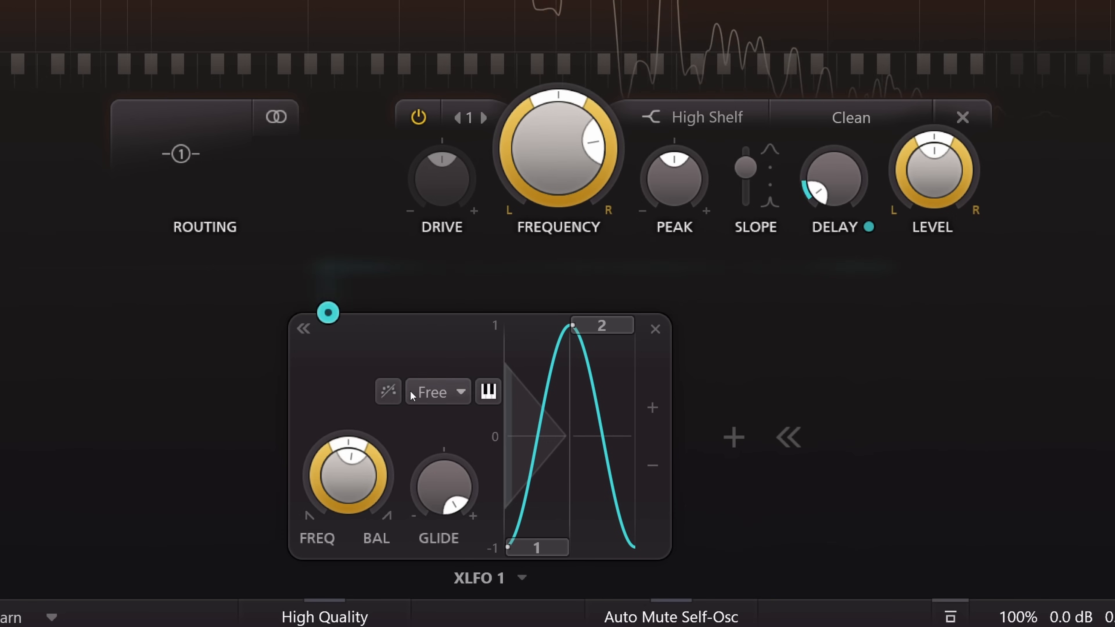
click(436, 394)
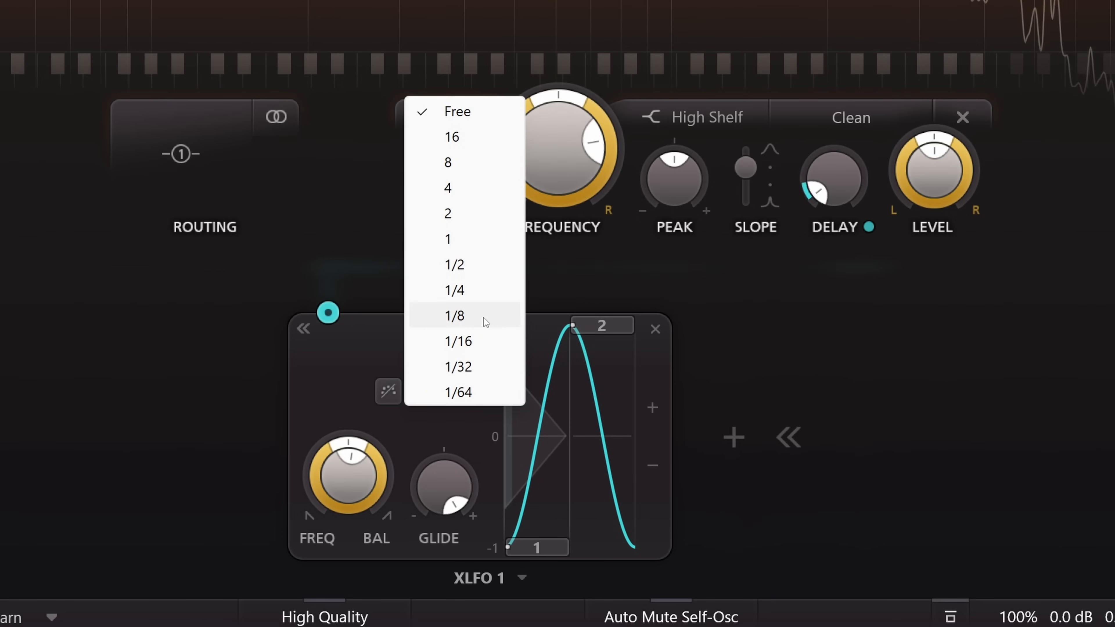
click(491, 313)
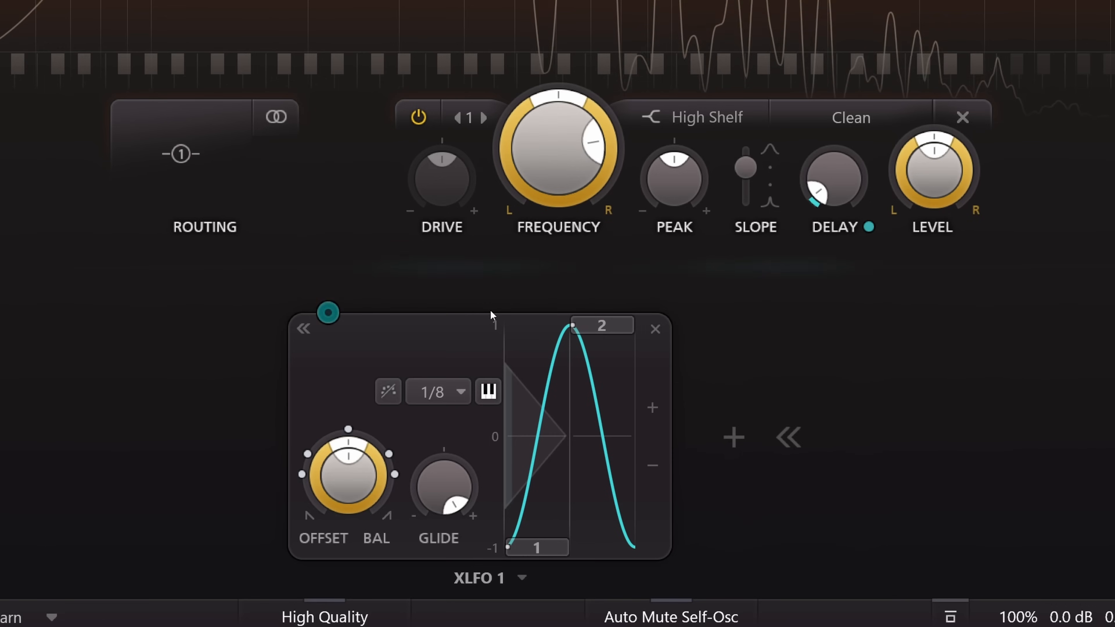
- Lower XLFO 1's Filter 1 Delay slot level to 0.000 and add a slider modulation source
mouse_move(328, 319)
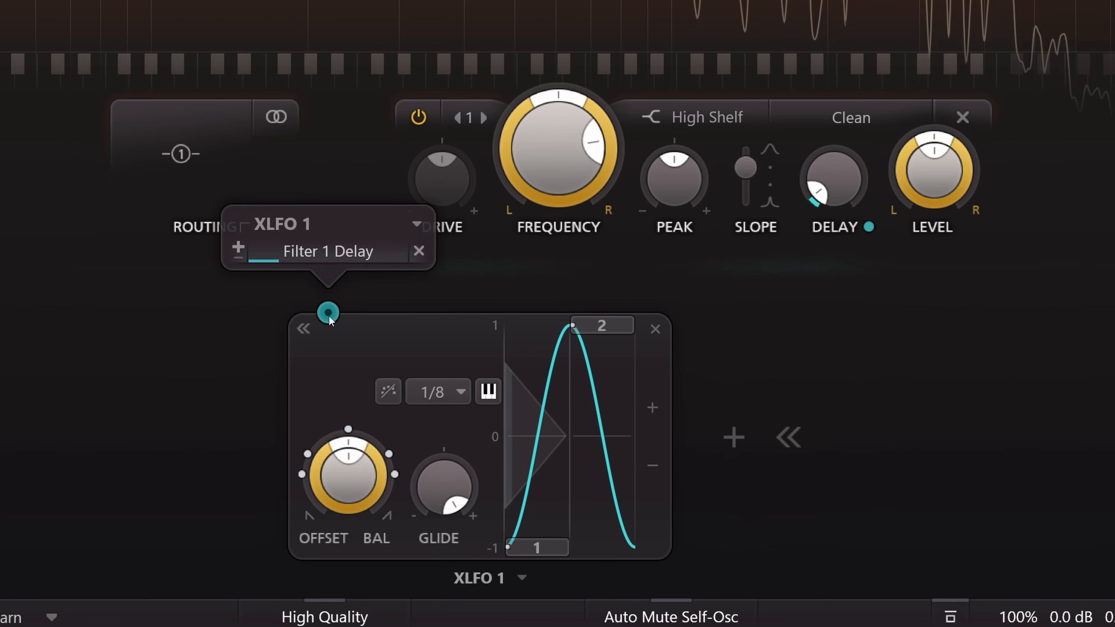
mouse_move(334, 256)
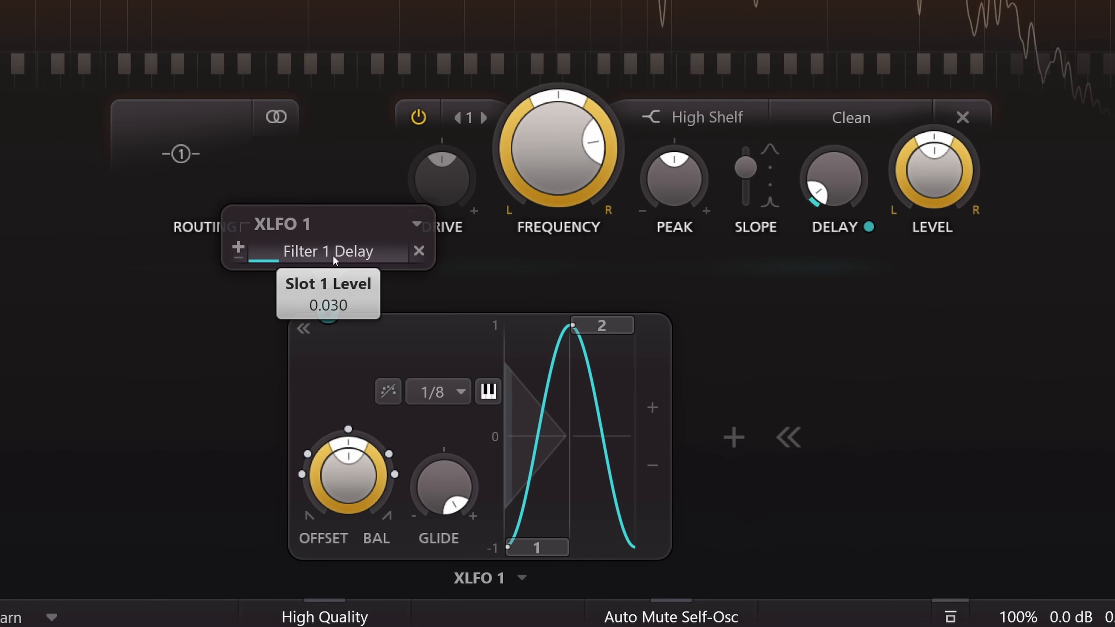
scroll(333, 256, down, 1)
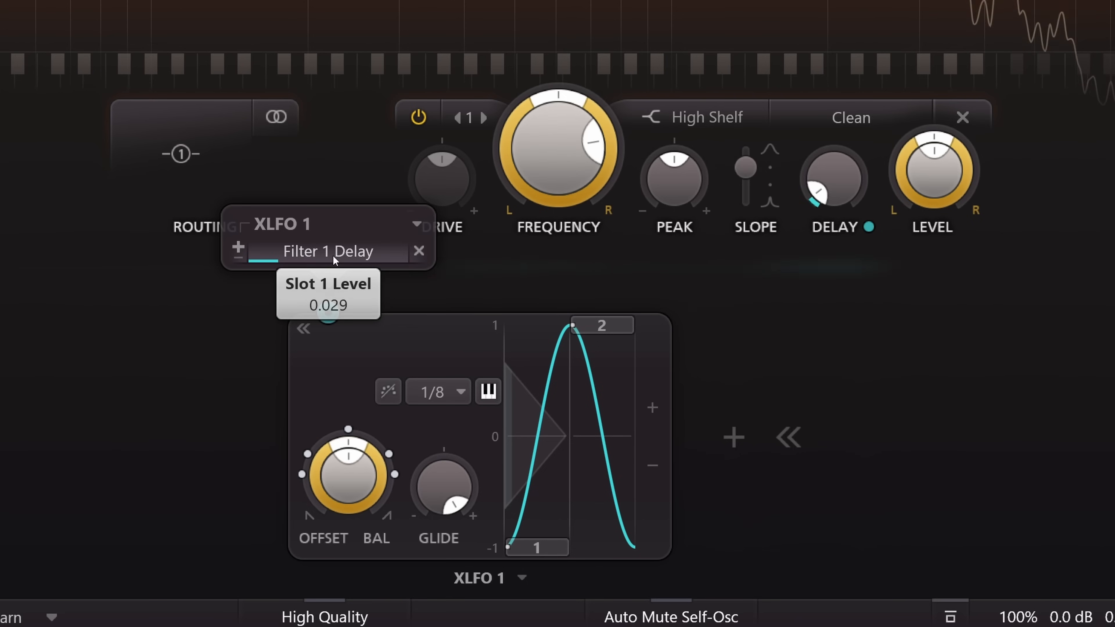
click(731, 438)
click(806, 249)
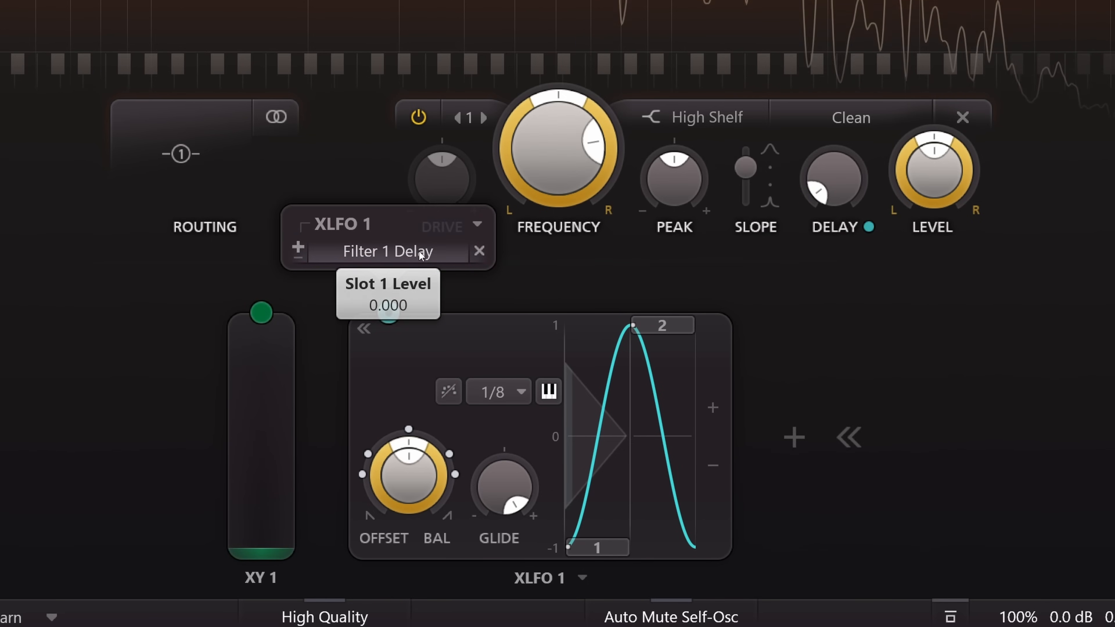
- Modulate XLFO 1's Filter 1 Delay slot with XY 1 at about 0.031, and sweep the slider to 1.00 and back to 0.00
drag(261, 312, 397, 257)
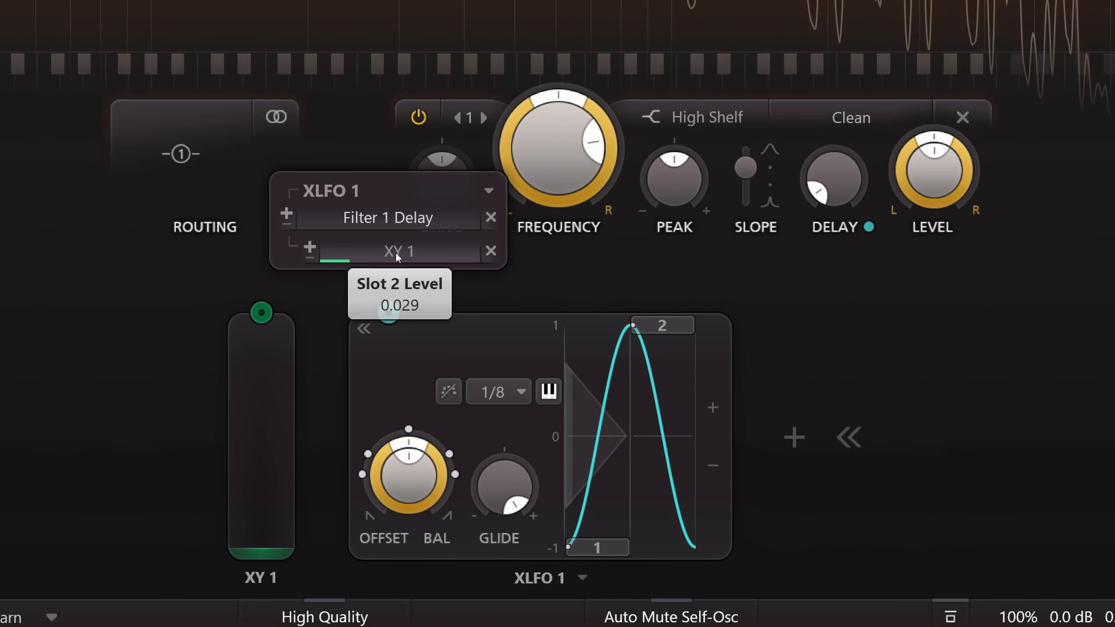
drag(277, 448, 294, 185)
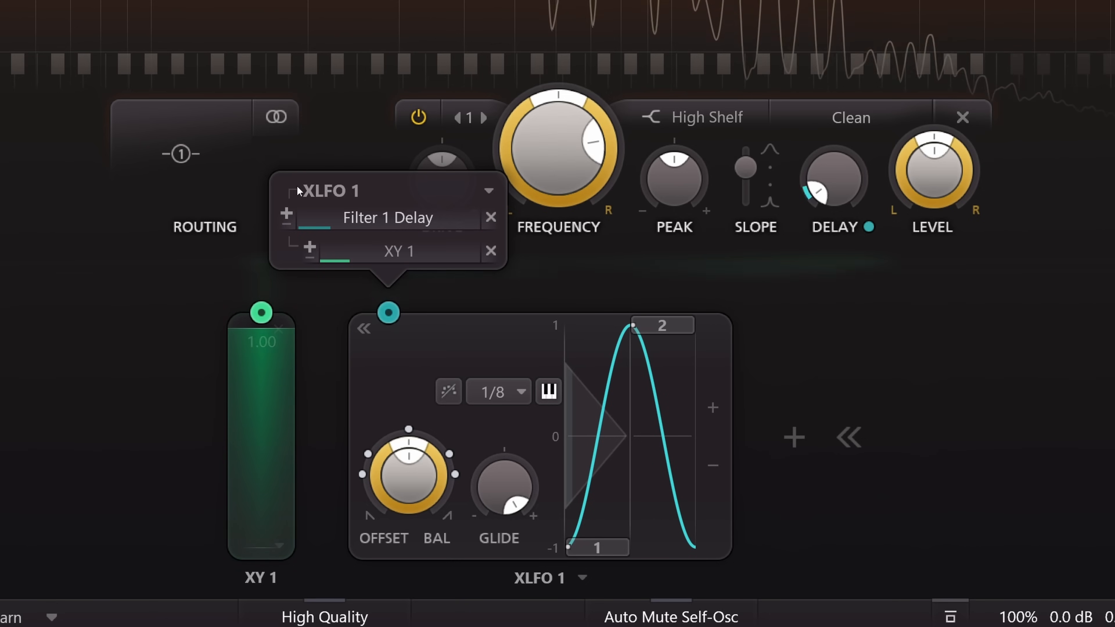
mouse_move(376, 263)
drag(375, 263, 363, 258)
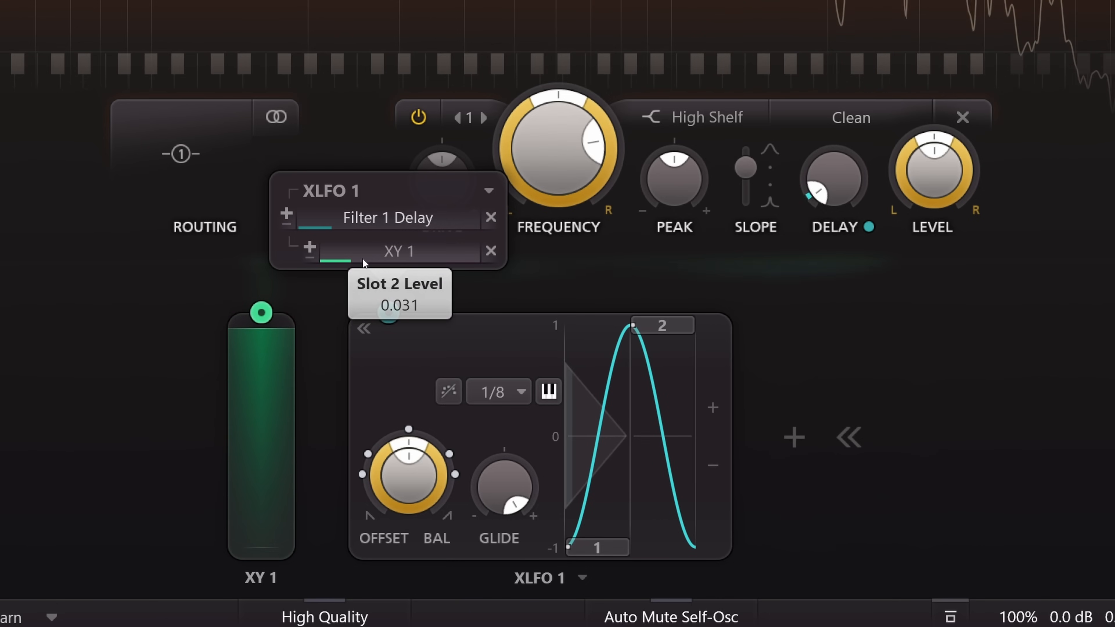
drag(265, 363, 281, 566)
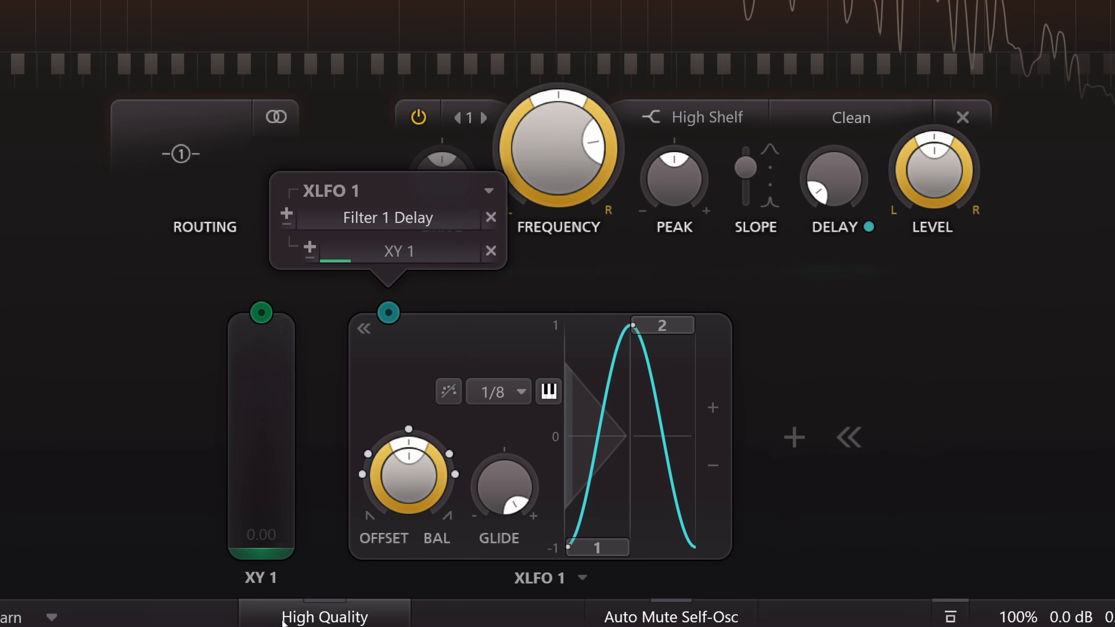
- Turn Filter 1's delay down to its minimum
mouse_move(836, 170)
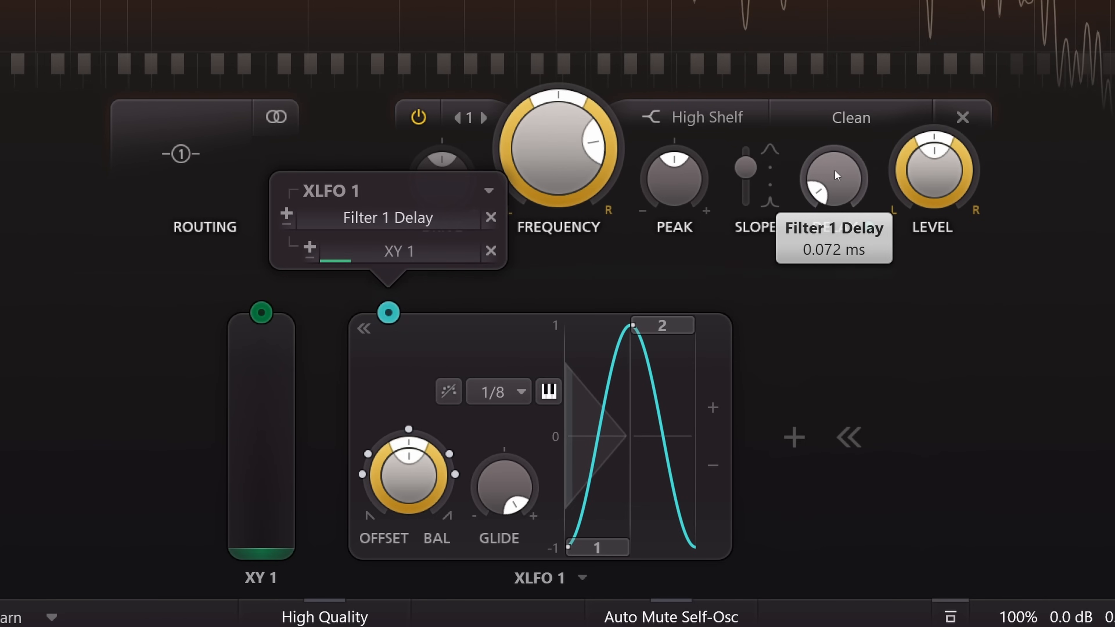
drag(834, 171, 835, 309)
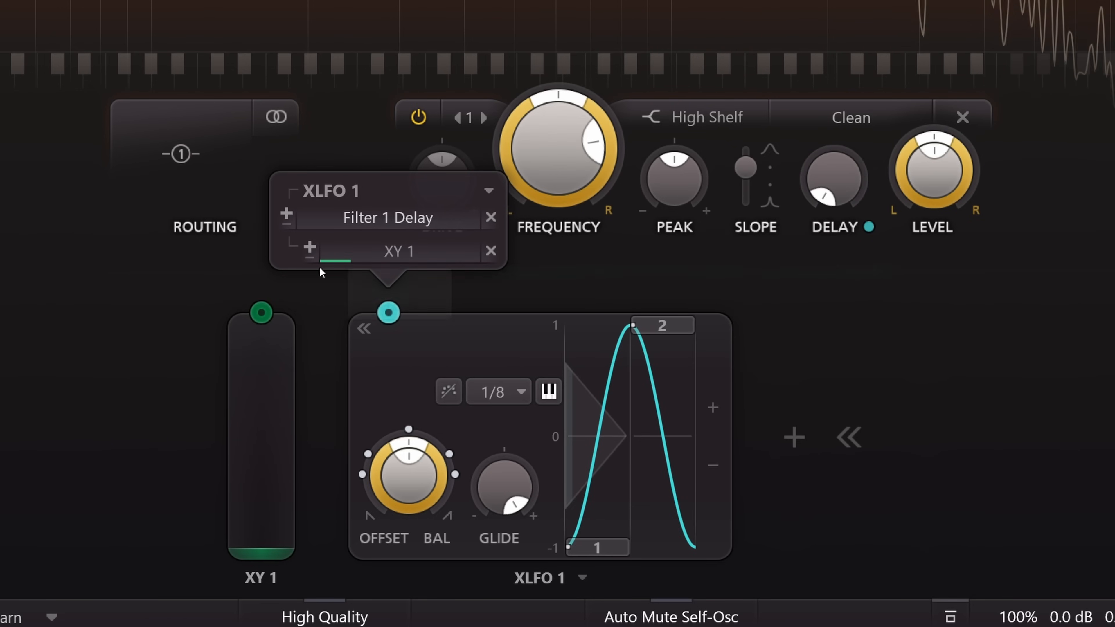
drag(261, 312, 495, 283)
drag(320, 289, 270, 301)
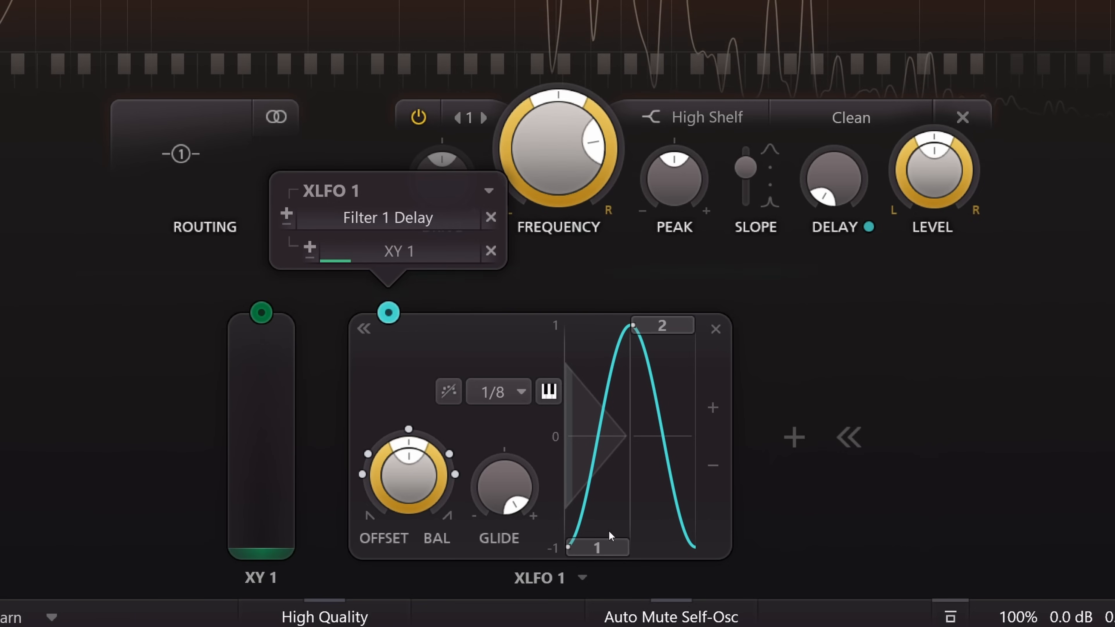
- Set the value of step 1 in XLFO 1 to 0 so the wave stays positive
drag(608, 547, 604, 460)
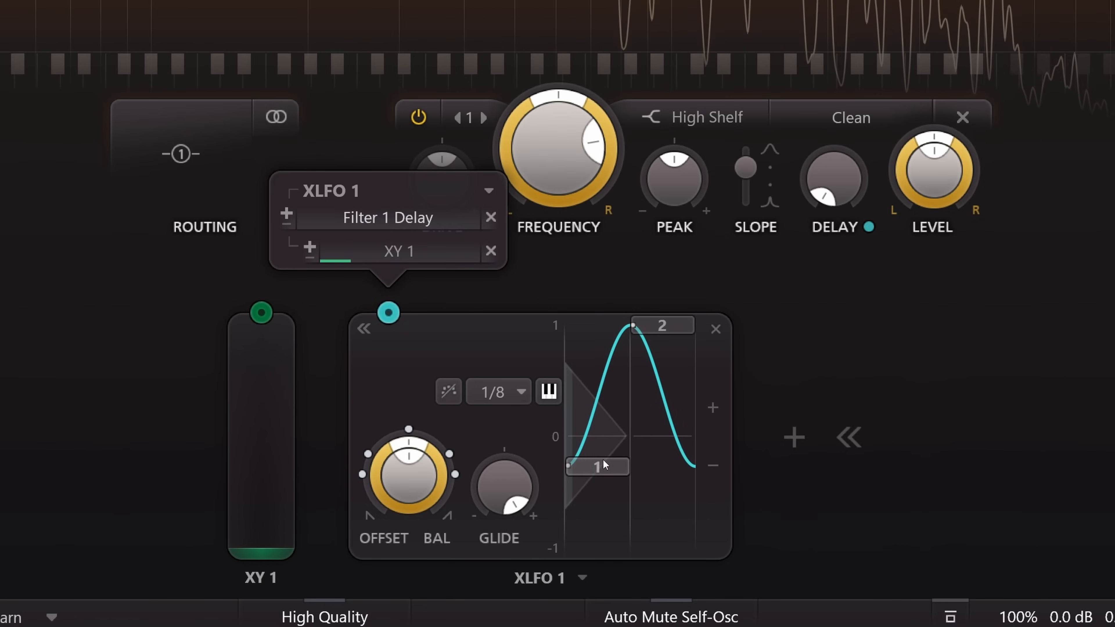
click(602, 470)
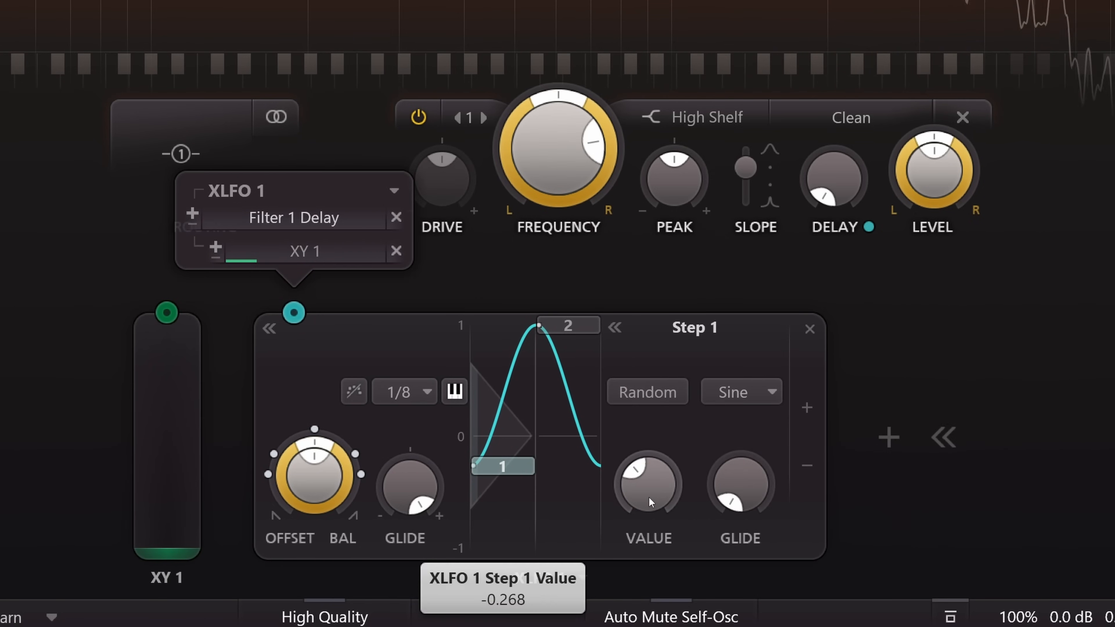
double_click(648, 496)
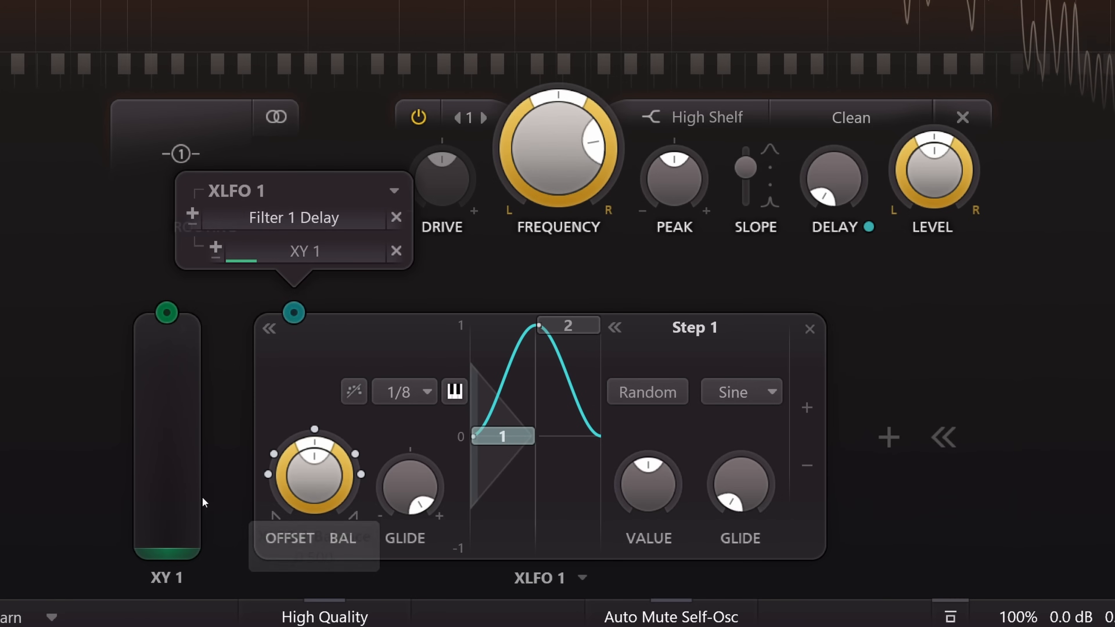
- Raise the XY 1 modulation slot level to about 0.040 and sweep the slider between 0.00 and 1.00, ending at 1.00
drag(185, 498, 207, 242)
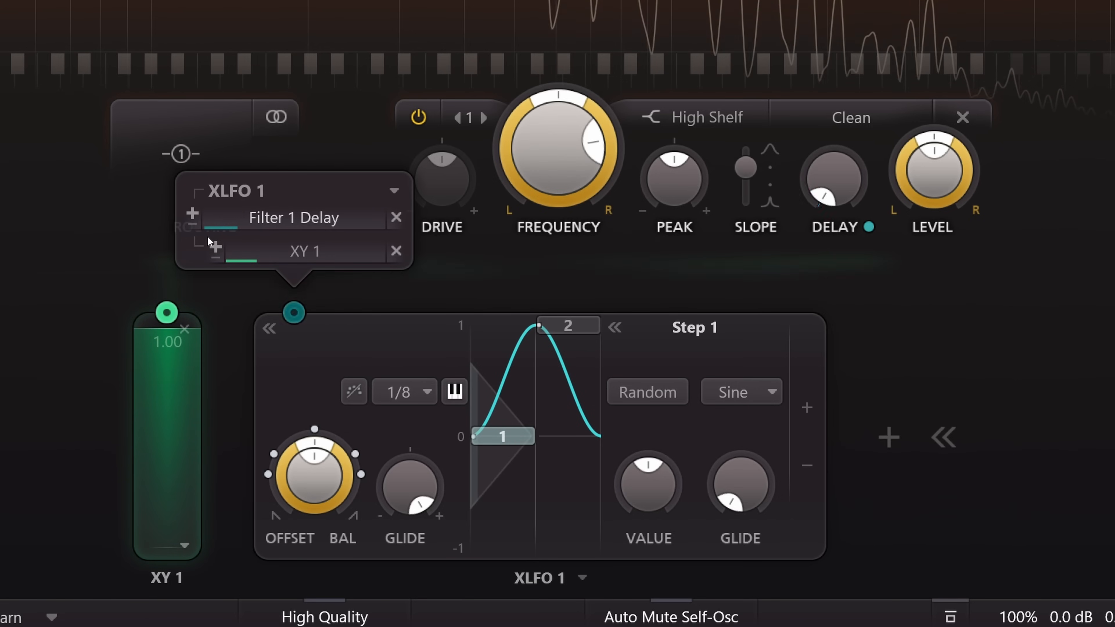
mouse_move(822, 188)
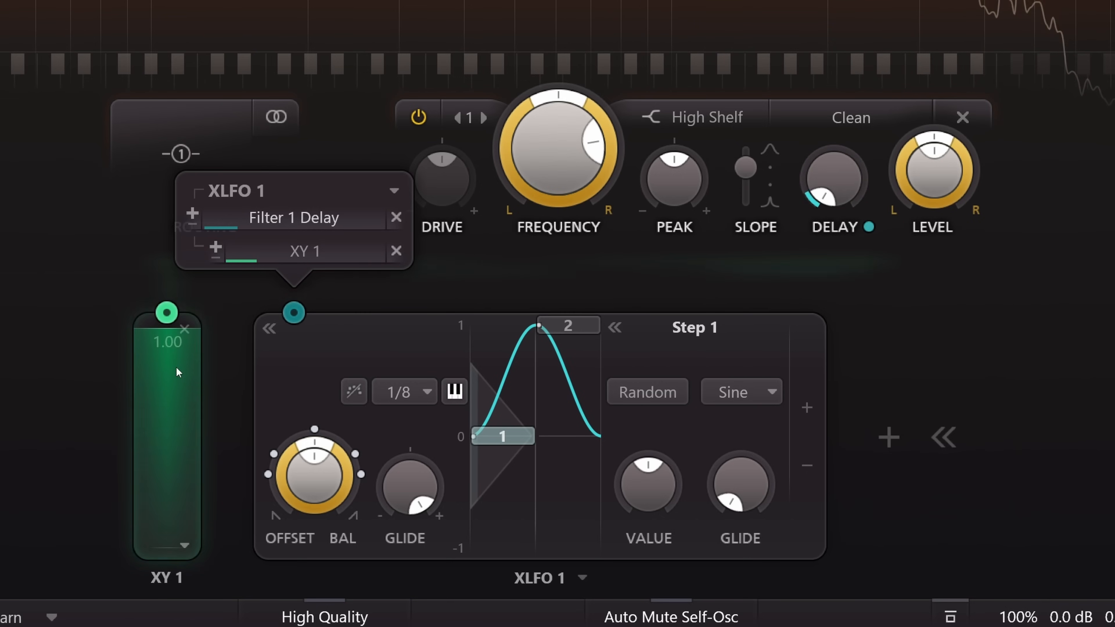
drag(177, 372, 196, 239)
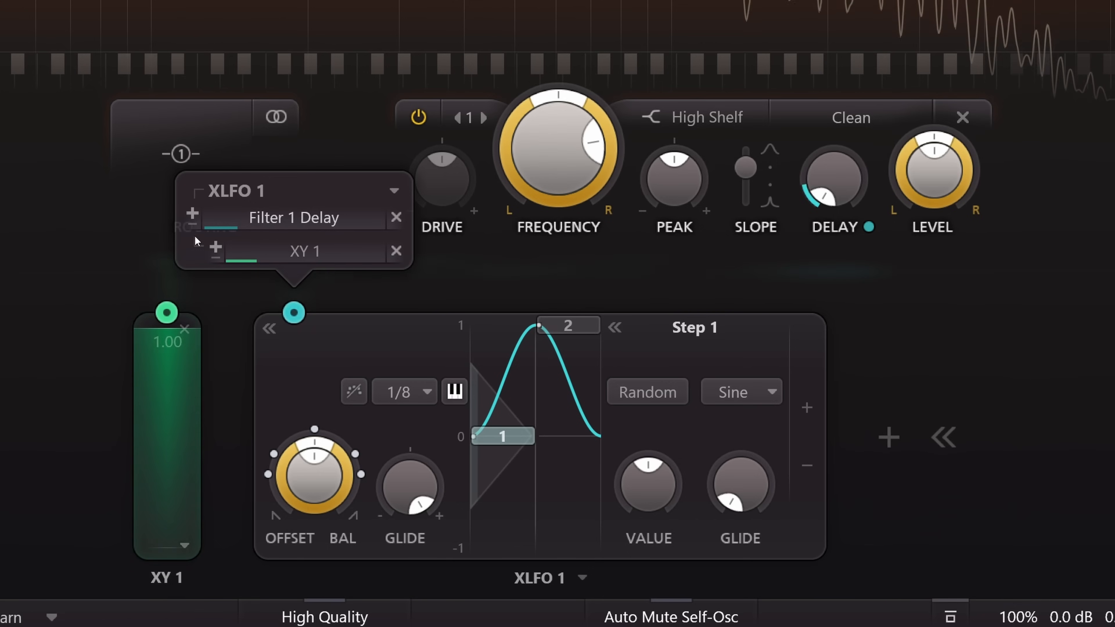
drag(299, 253, 300, 253)
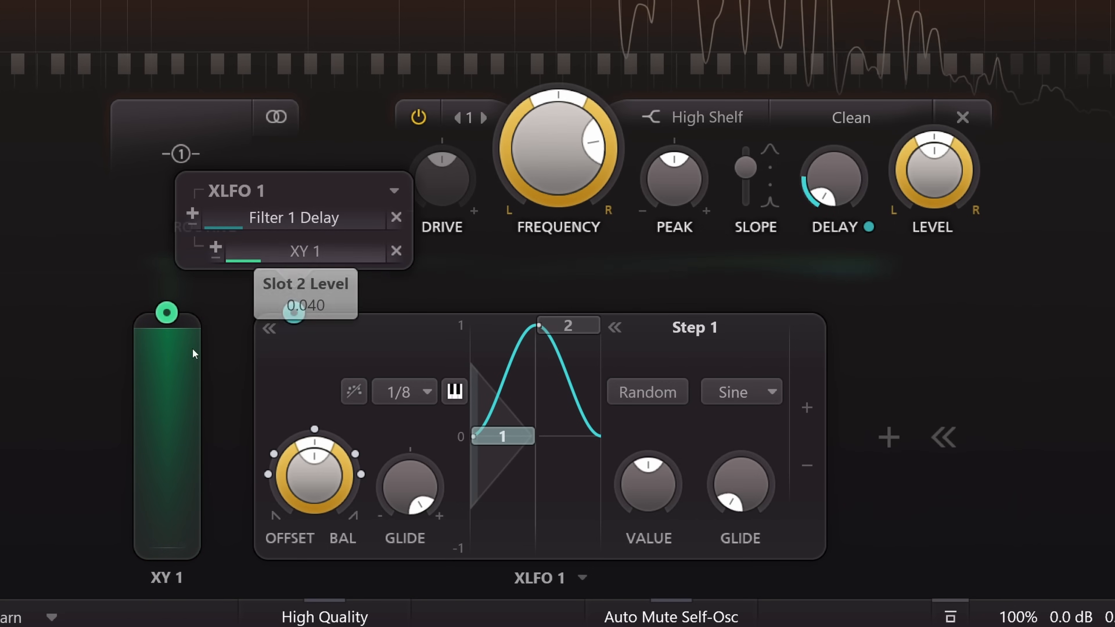
drag(176, 377, 167, 624)
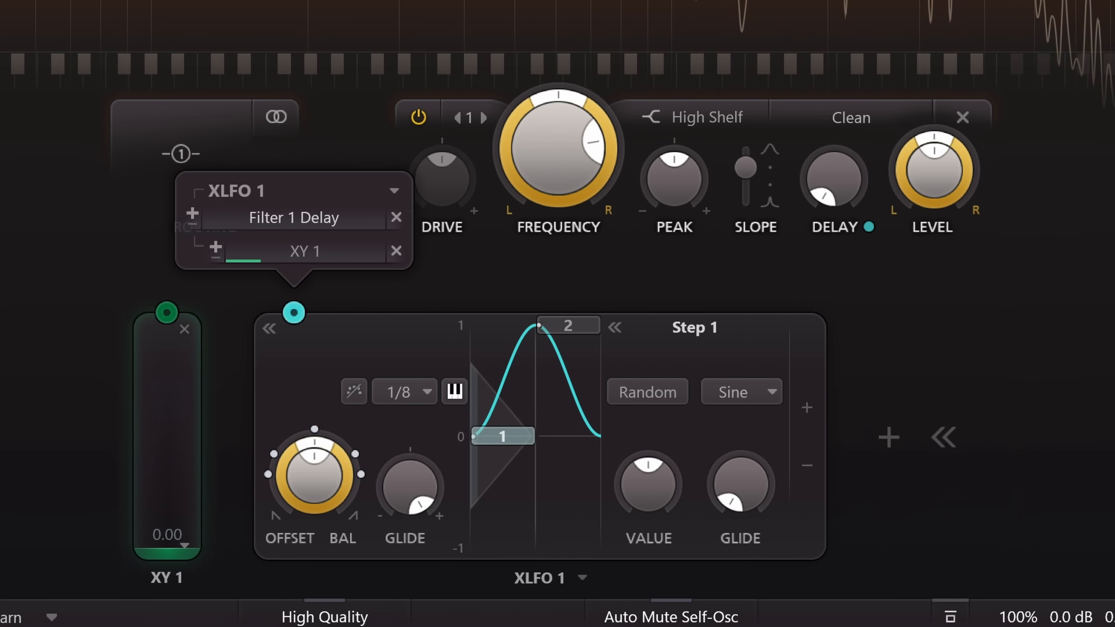
drag(167, 550, 168, 598)
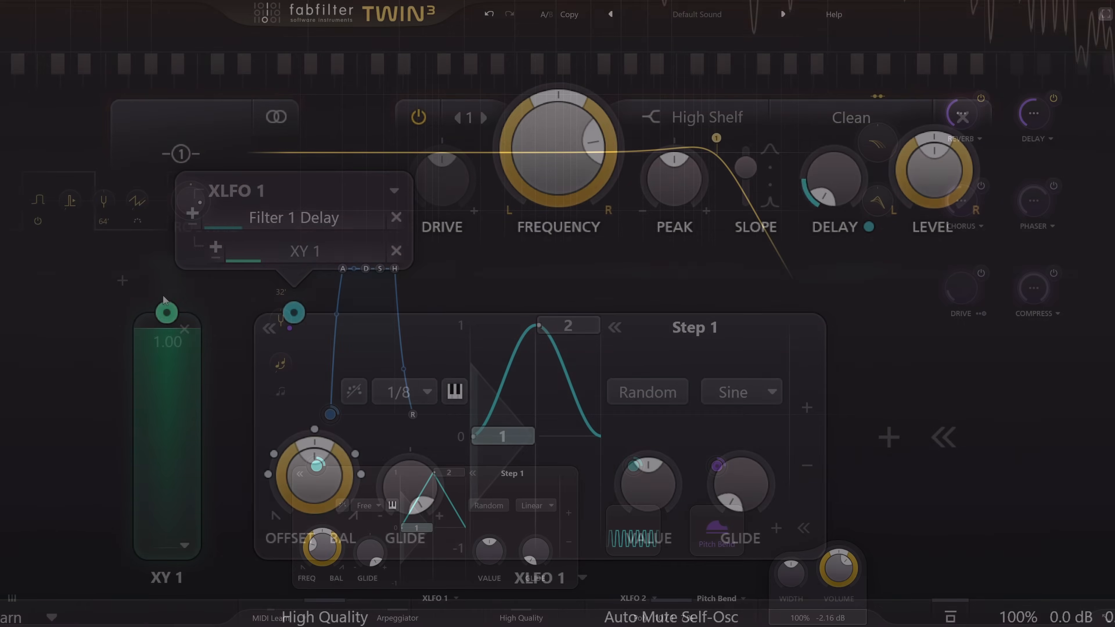
- In FabFilter Twin 3, modulate Osc 1's pulse width with XLFO 1 at about 0.771 and its level with XLFO 2 at about 0.752
drag(315, 467, 129, 329)
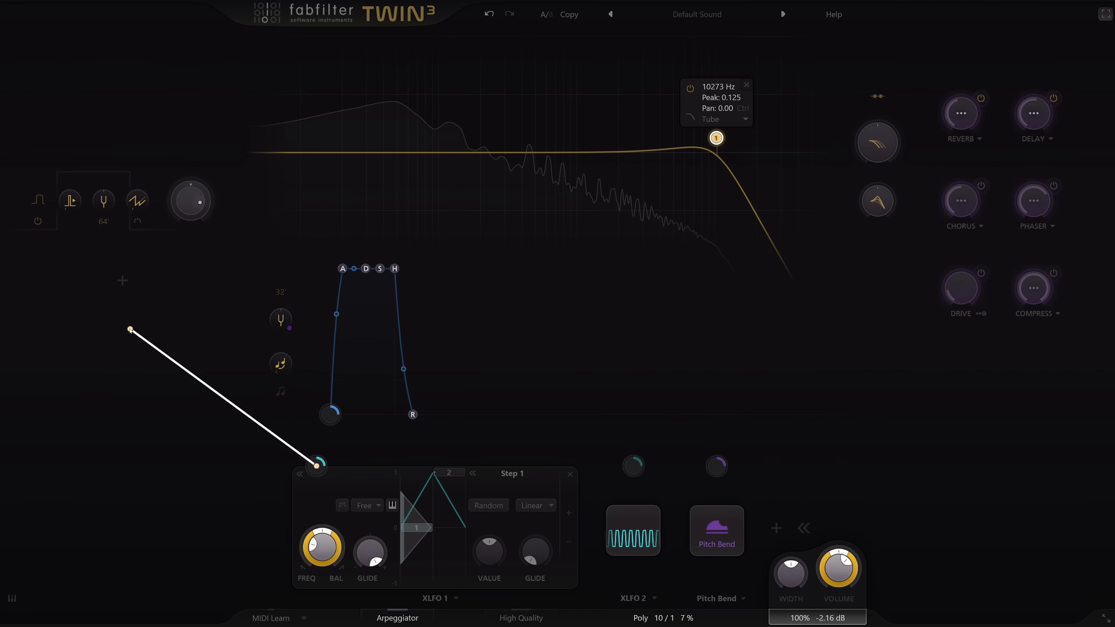
drag(70, 201, 71, 201)
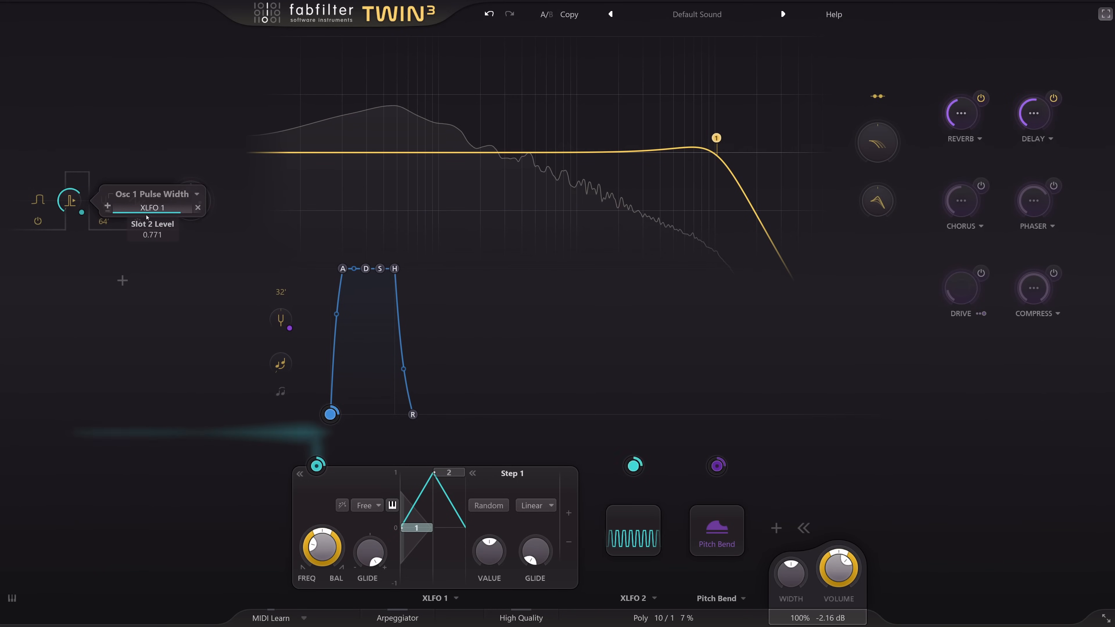
click(639, 526)
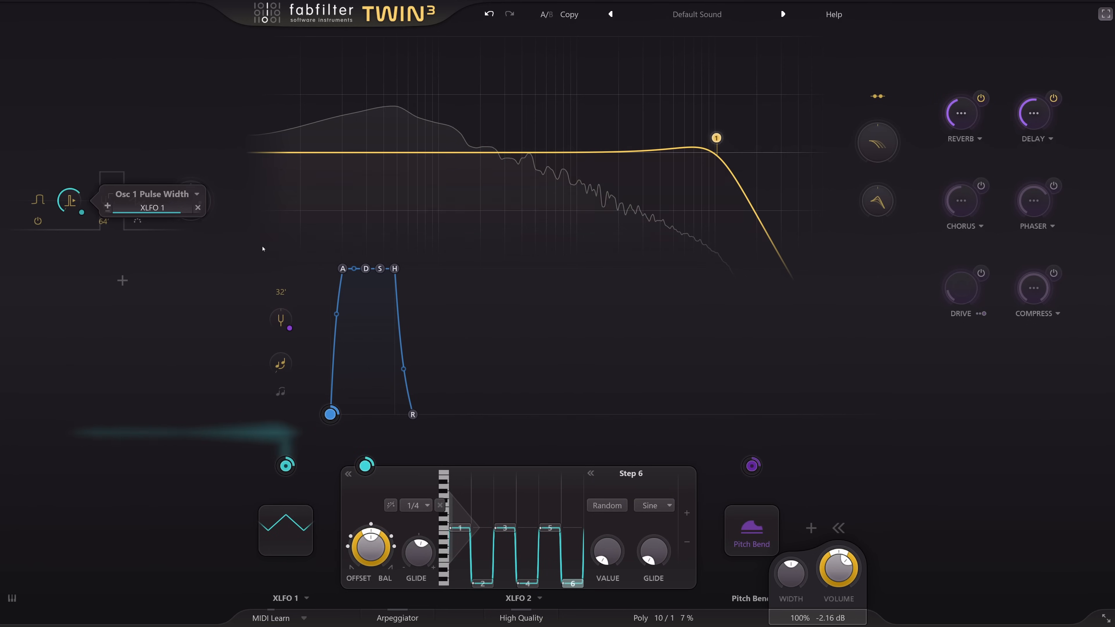
drag(368, 468, 190, 200)
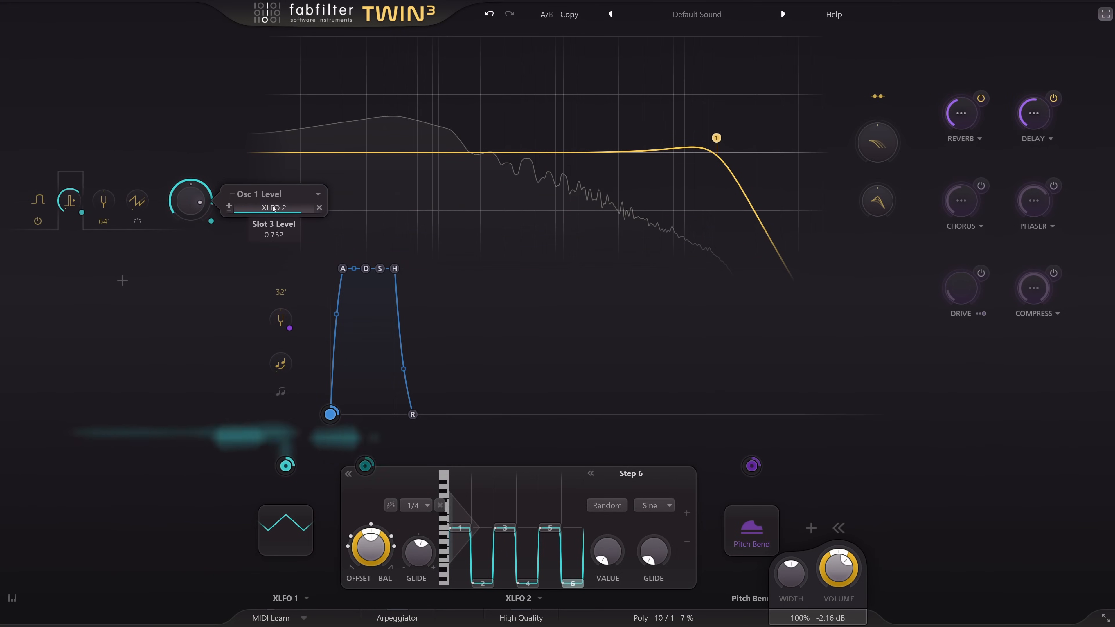
scroll(273, 208, up, 2)
scroll(273, 208, up, 1)
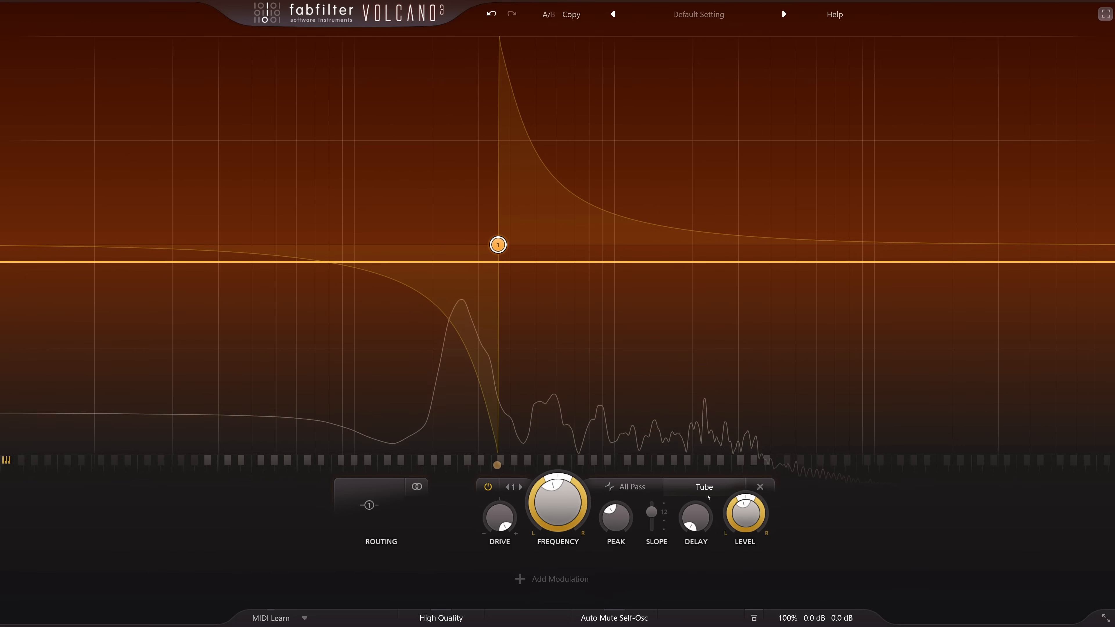
- In FabFilter Volcano 3, bypass and re-enable Filter 1 to compare its driven Tube sound, and open its style choices
mouse_move(503, 519)
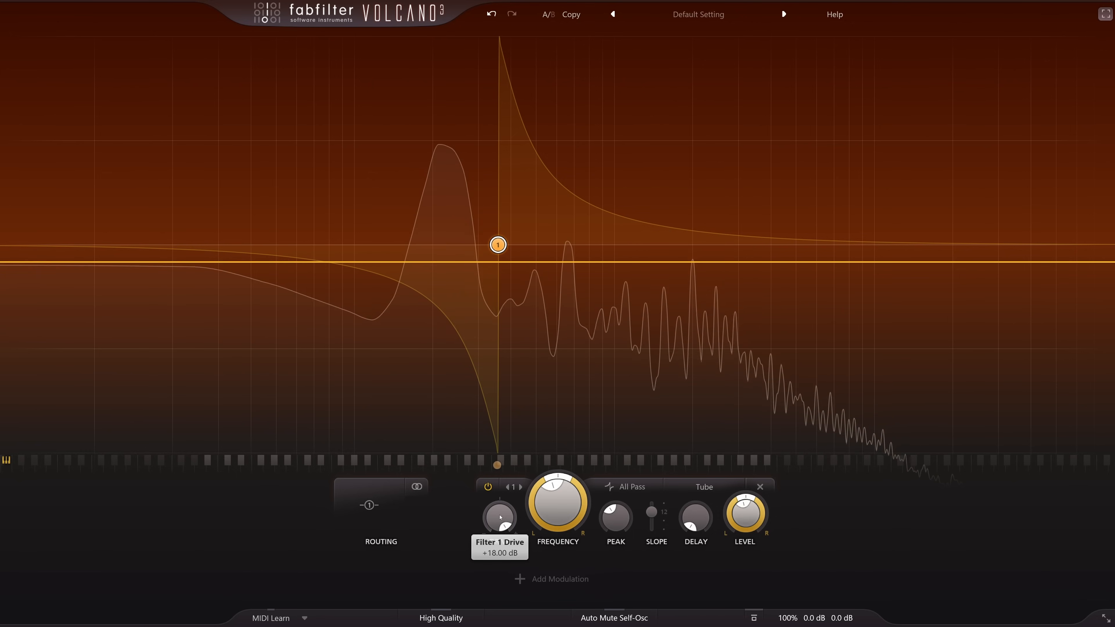
click(487, 487)
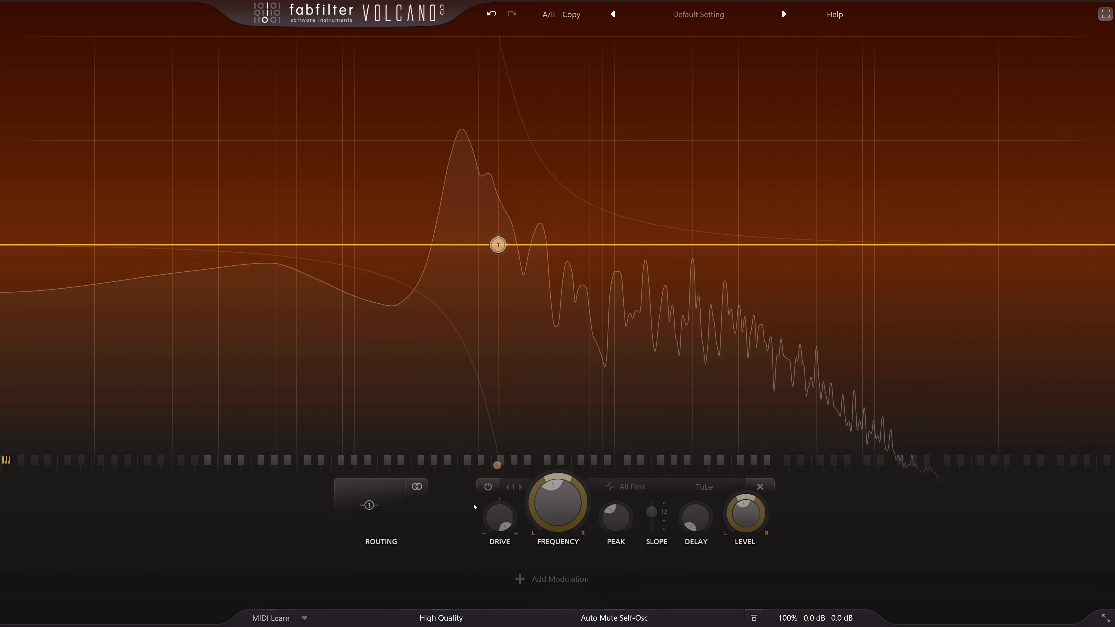
click(488, 487)
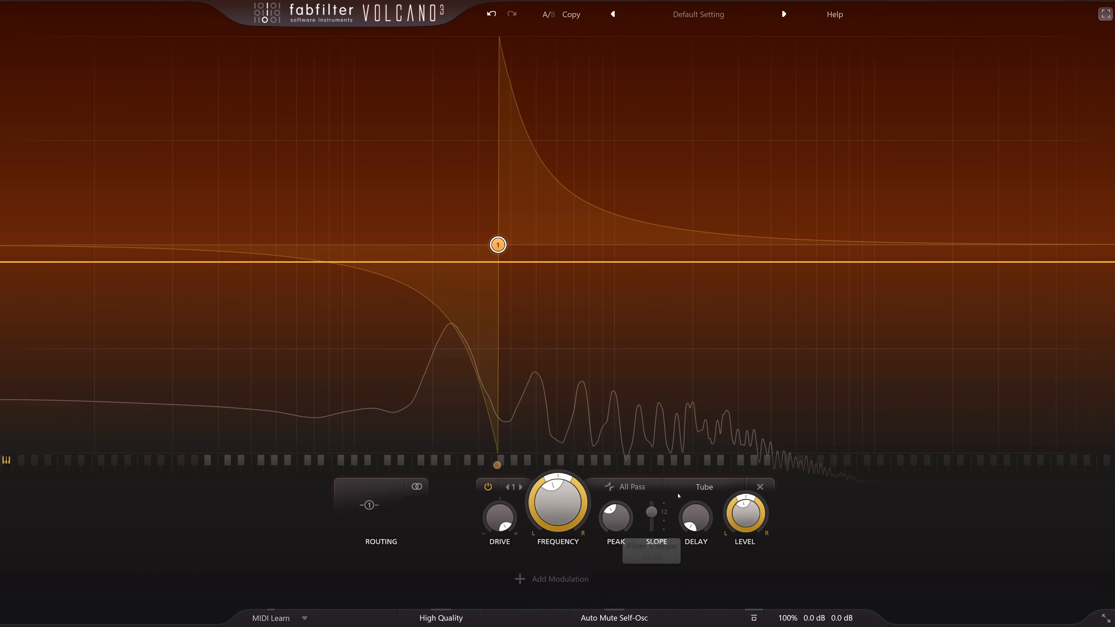
click(704, 487)
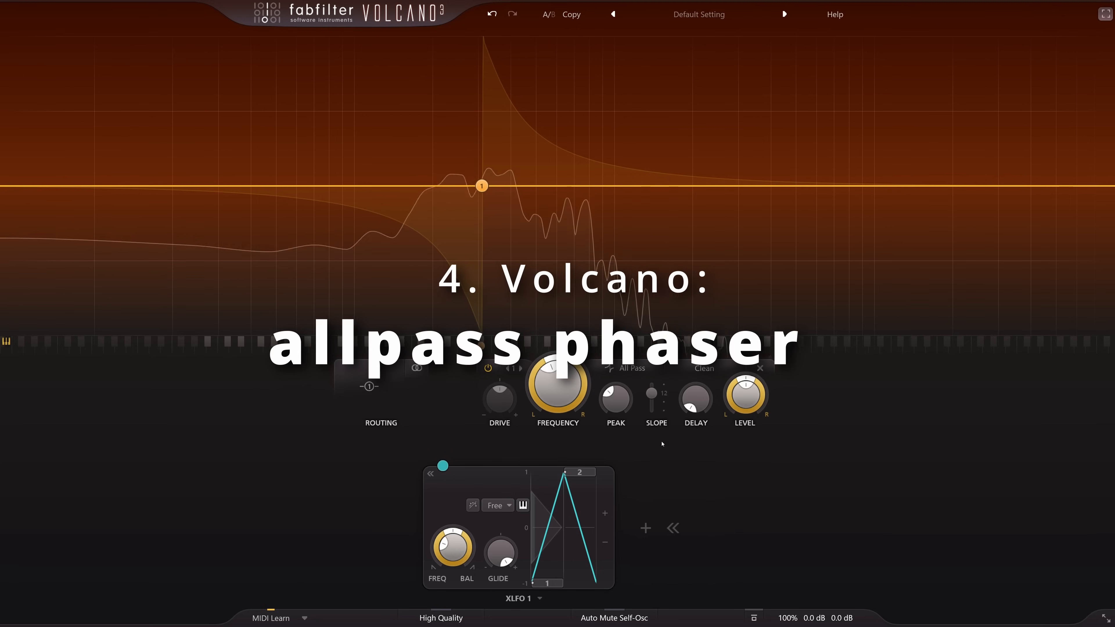
- Bypass and re-enable the Clean All Pass filter to compare the dry and filtered sound
mouse_move(542, 373)
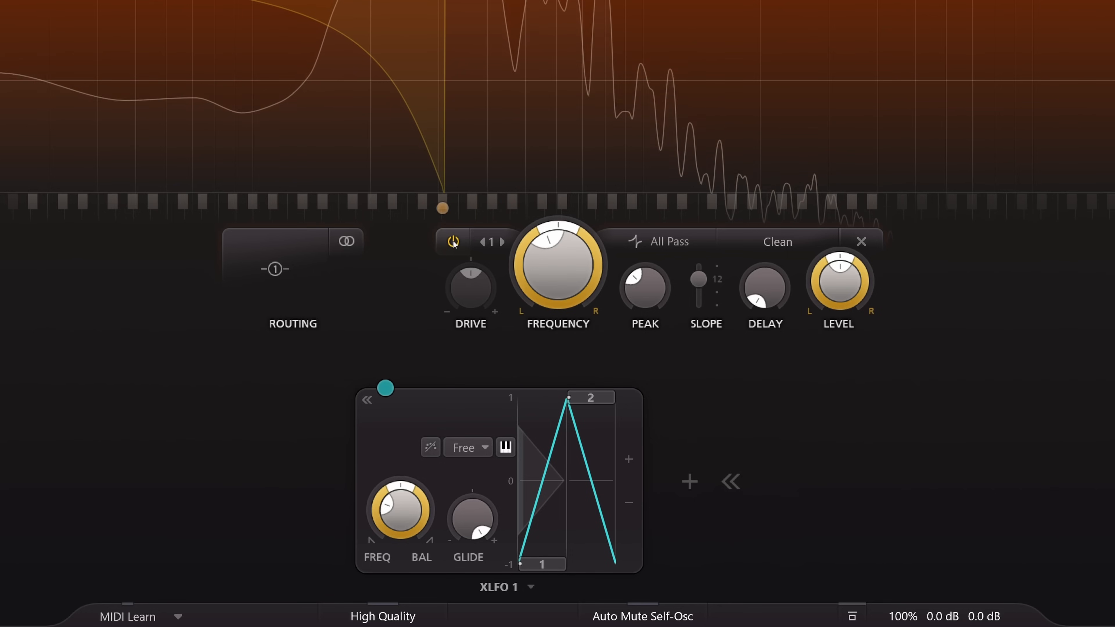
click(488, 368)
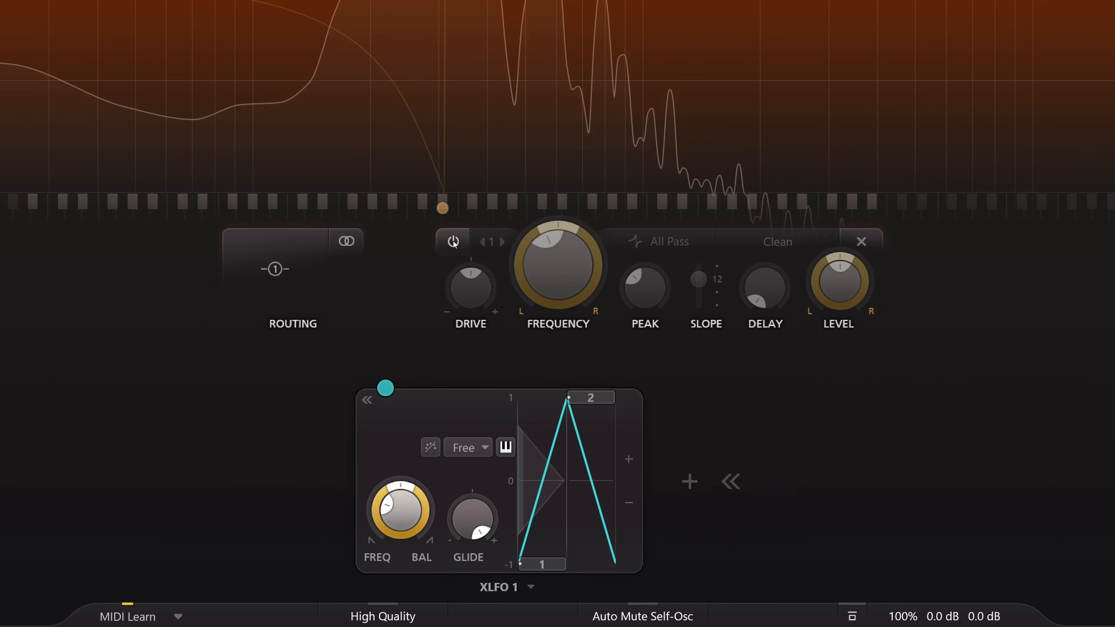
click(454, 242)
- Modulate Filter 1's frequency with XLFO 1 and sweep the XLFO 1 rate up and back down
drag(385, 387, 569, 264)
drag(685, 281, 696, 280)
drag(400, 510, 405, 365)
drag(402, 318, 383, 461)
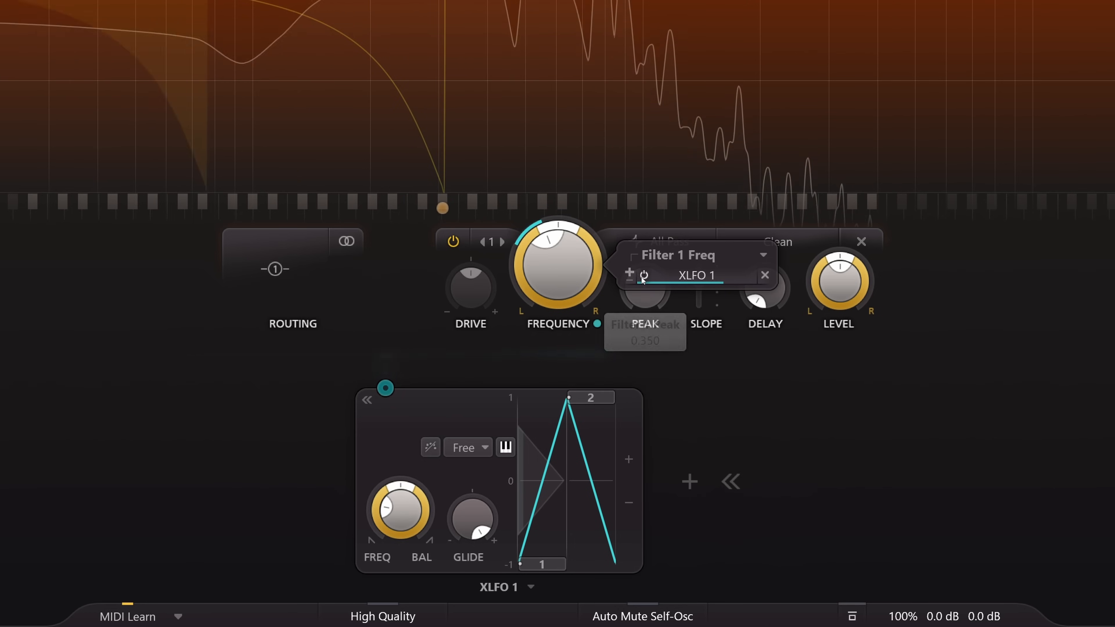
- Bypass the XLFO 1 slot on Filter 1's frequency and set the output Mix to 50%
click(644, 275)
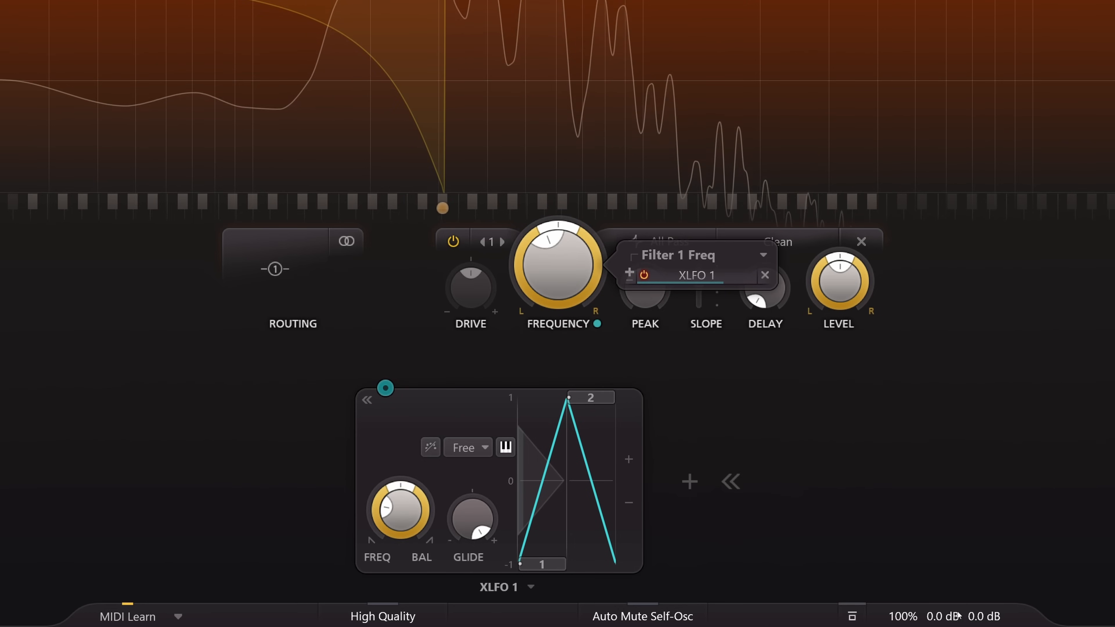
mouse_move(940, 619)
double_click(937, 588)
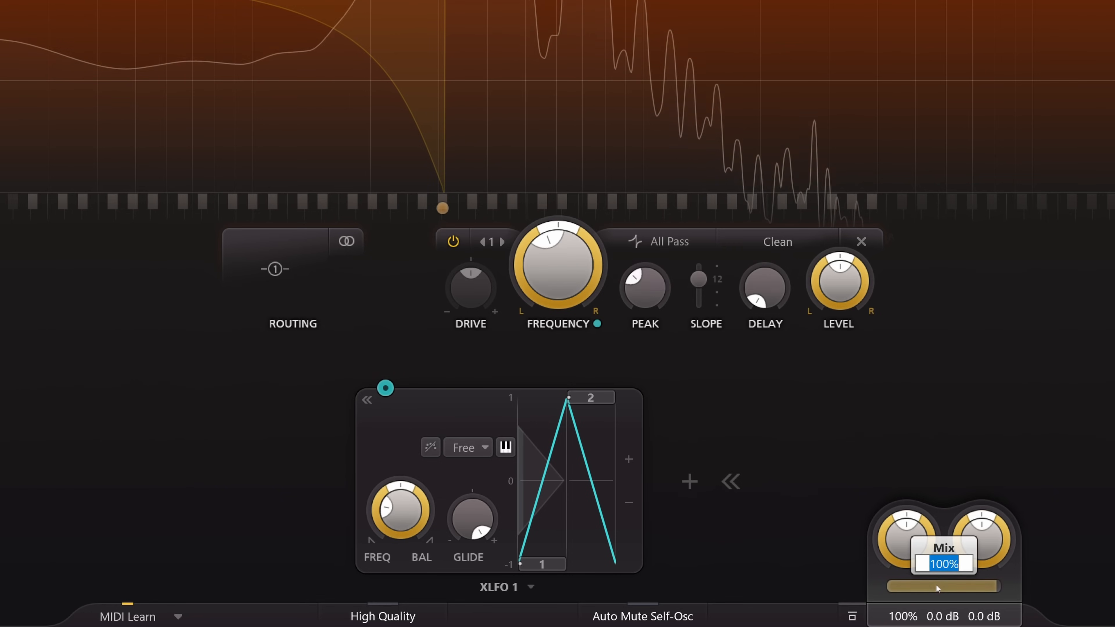
key(Return)
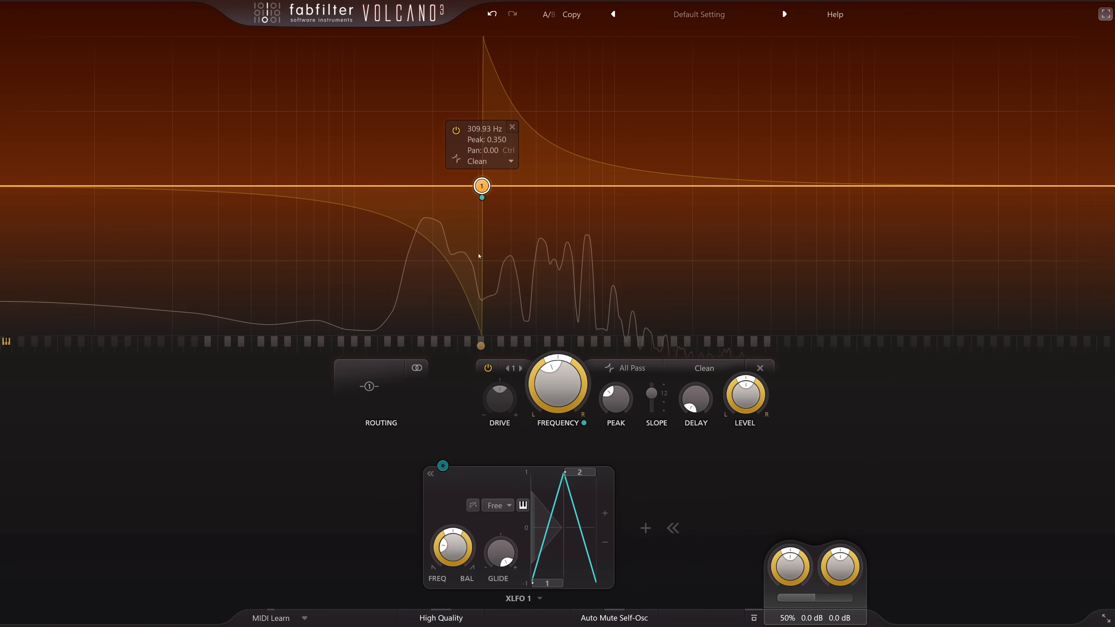
- Sweep Filter 1's frequency, settling at about 446 Hz, and look through its available filter types
drag(545, 361, 558, 358)
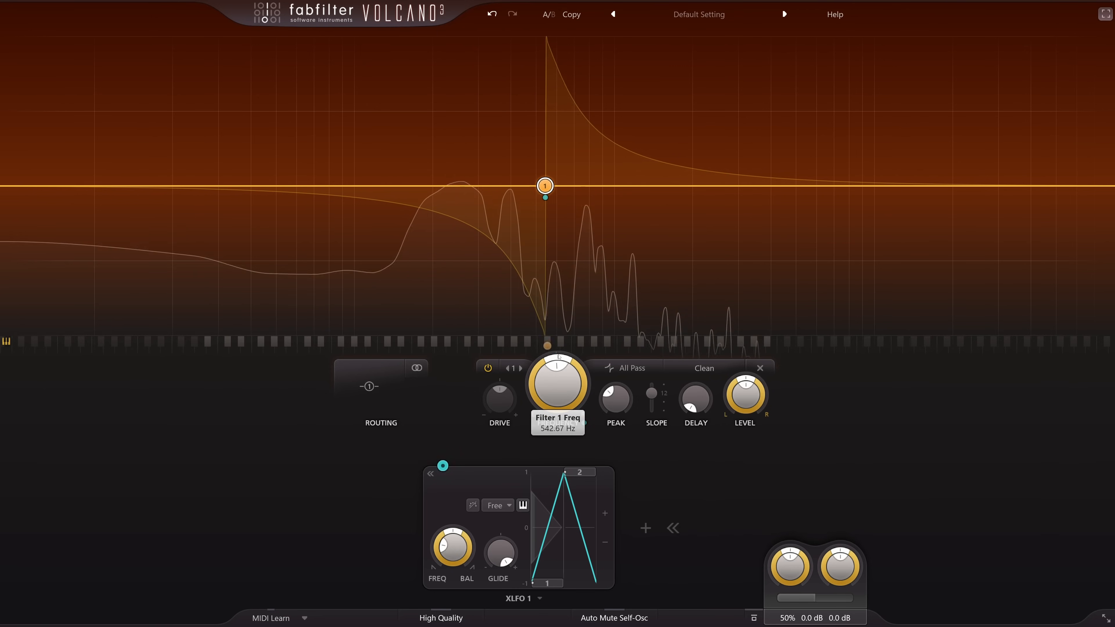
drag(560, 350, 561, 362)
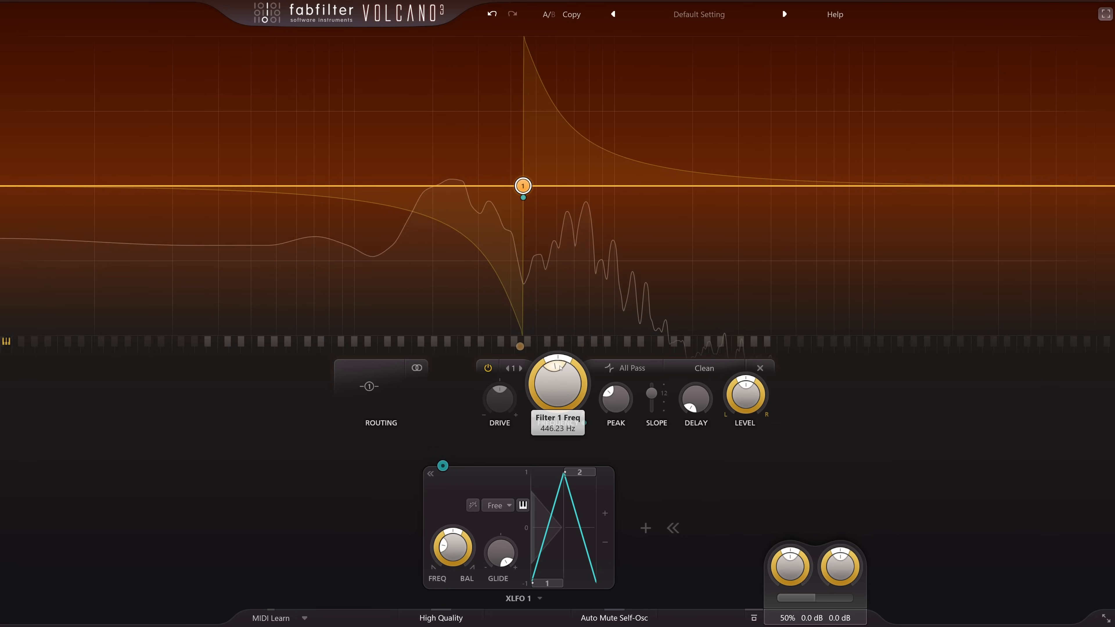
click(628, 368)
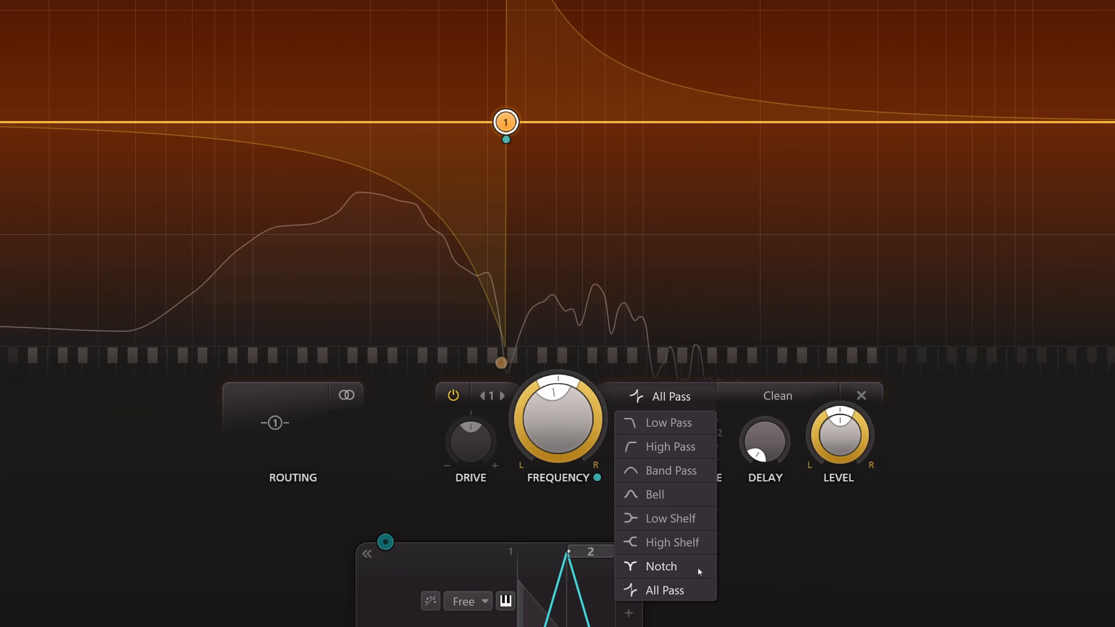
click(777, 534)
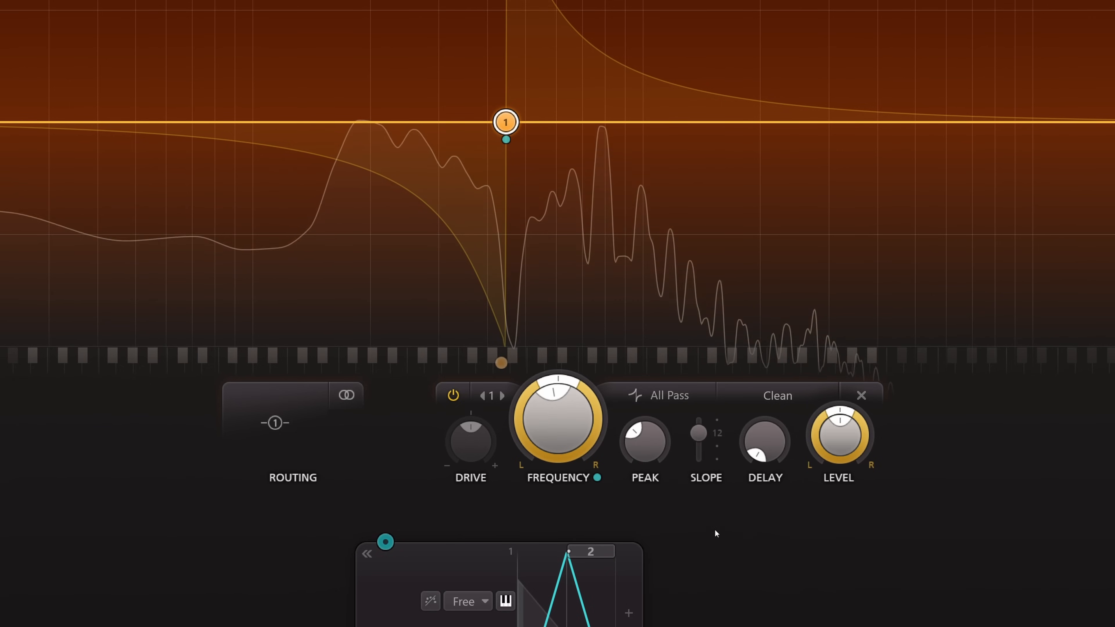
- Set the All Pass filter's slope to 48 and sweep its peak up from low to high
drag(703, 431, 704, 472)
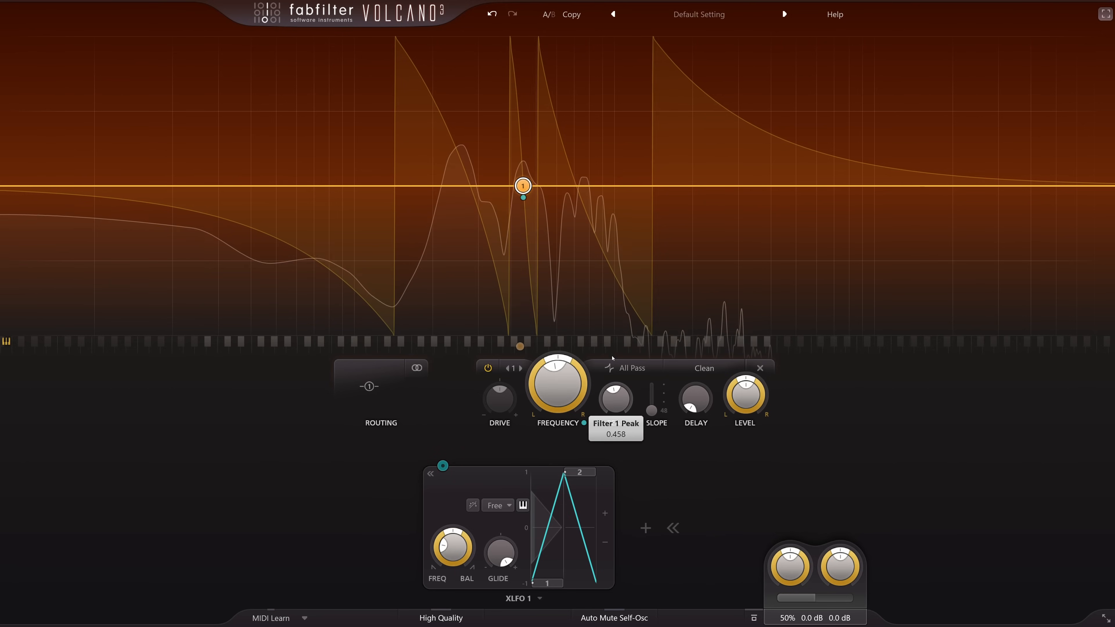
drag(622, 473, 625, 360)
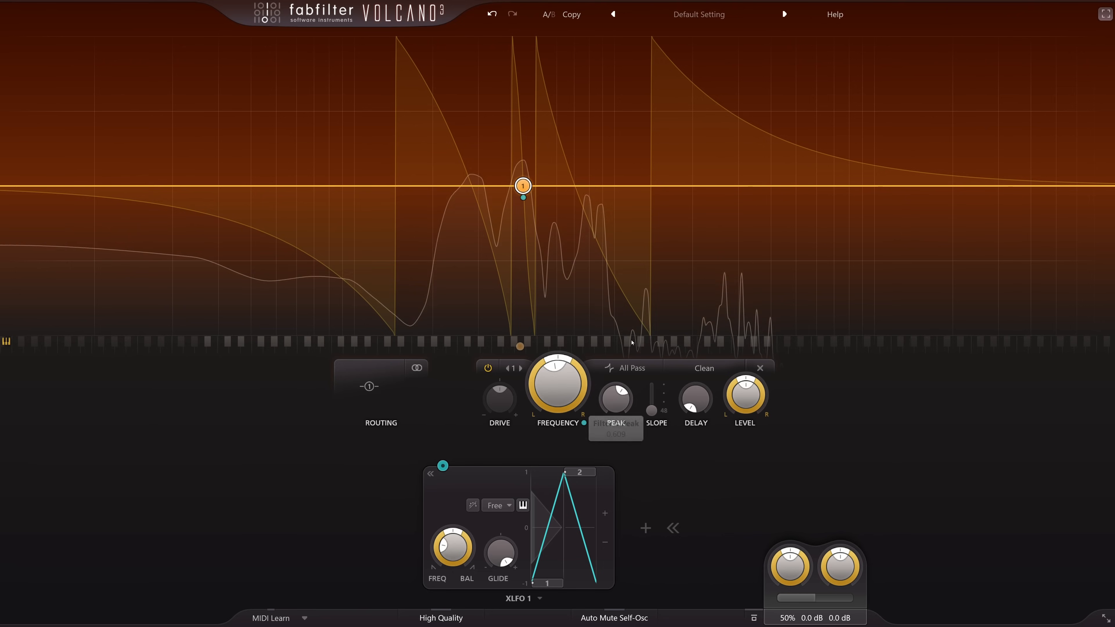
click(615, 391)
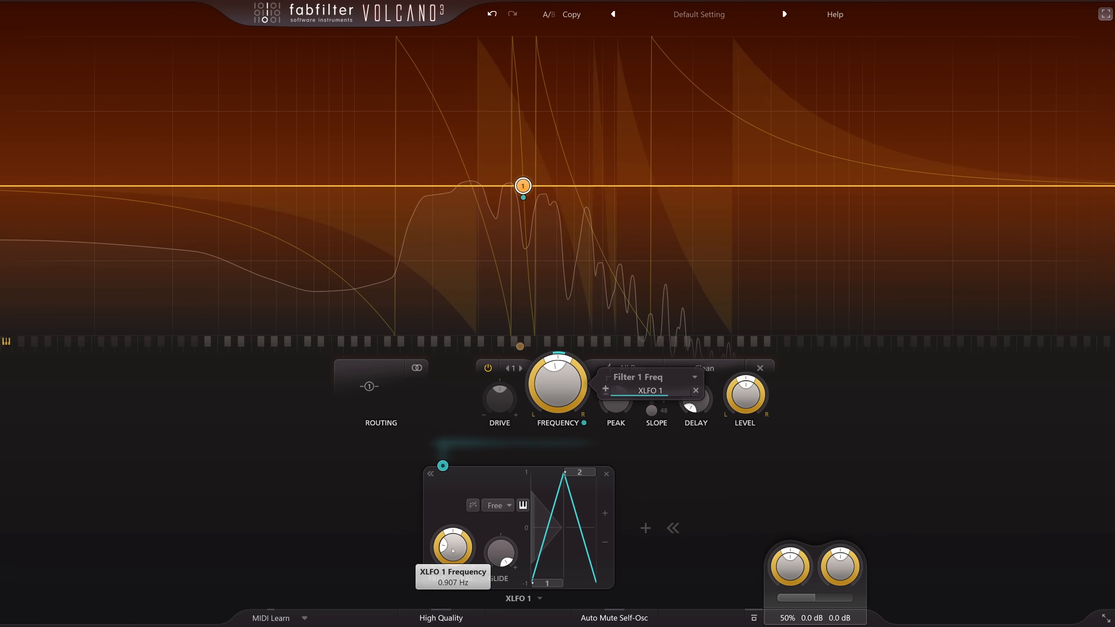
- Lower the XLFO 1 frequency and offset Filter 1's pan to about 0.08 for a stereo phaser
drag(453, 556, 454, 576)
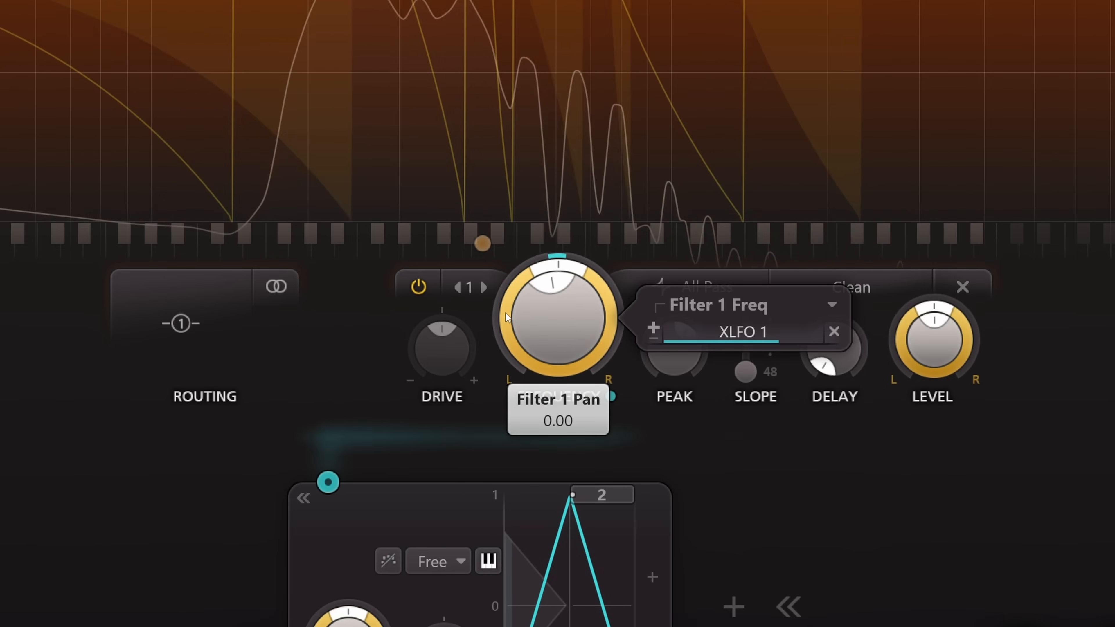
drag(505, 313, 502, 275)
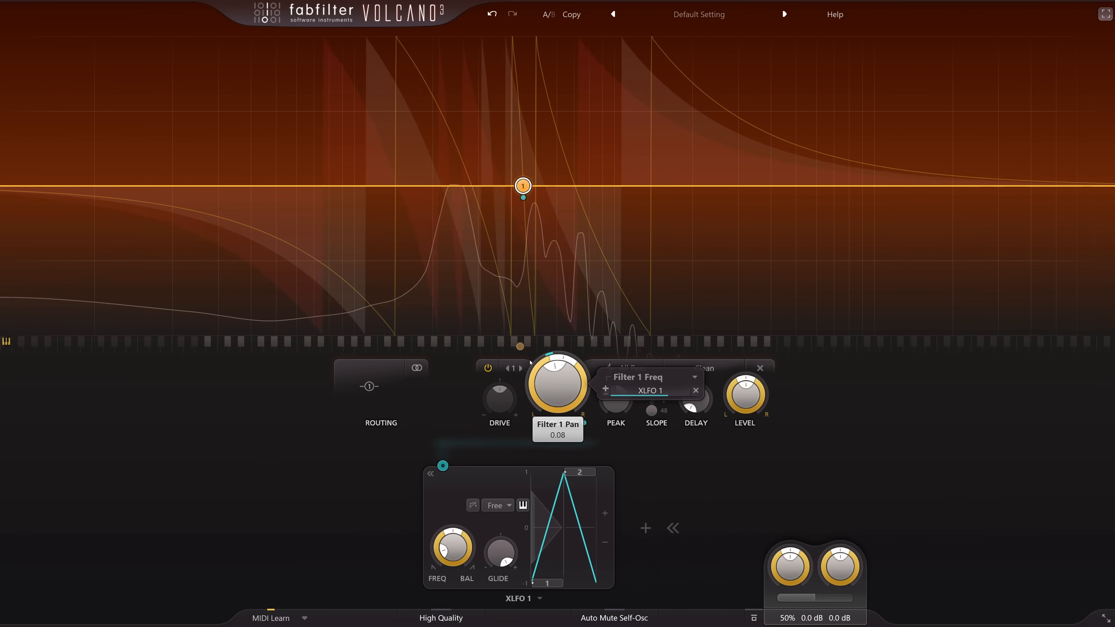
drag(531, 361, 531, 355)
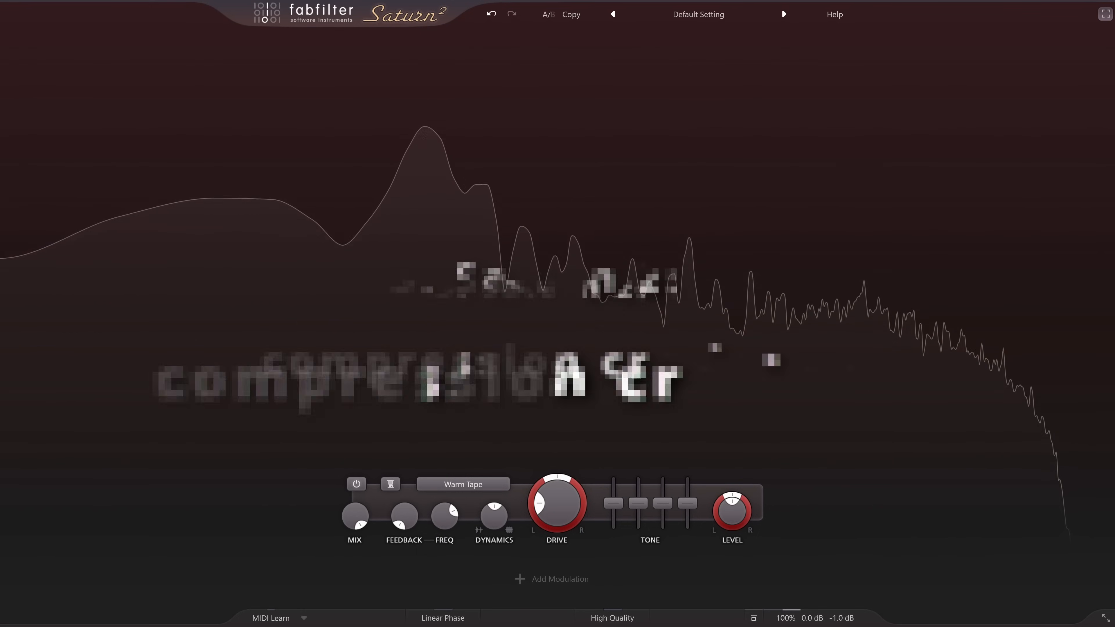
- In FabFilter Saturn 2, raise Band 1's dynamics to about 0.888 for compression
drag(513, 534, 499, 393)
mouse_move(737, 530)
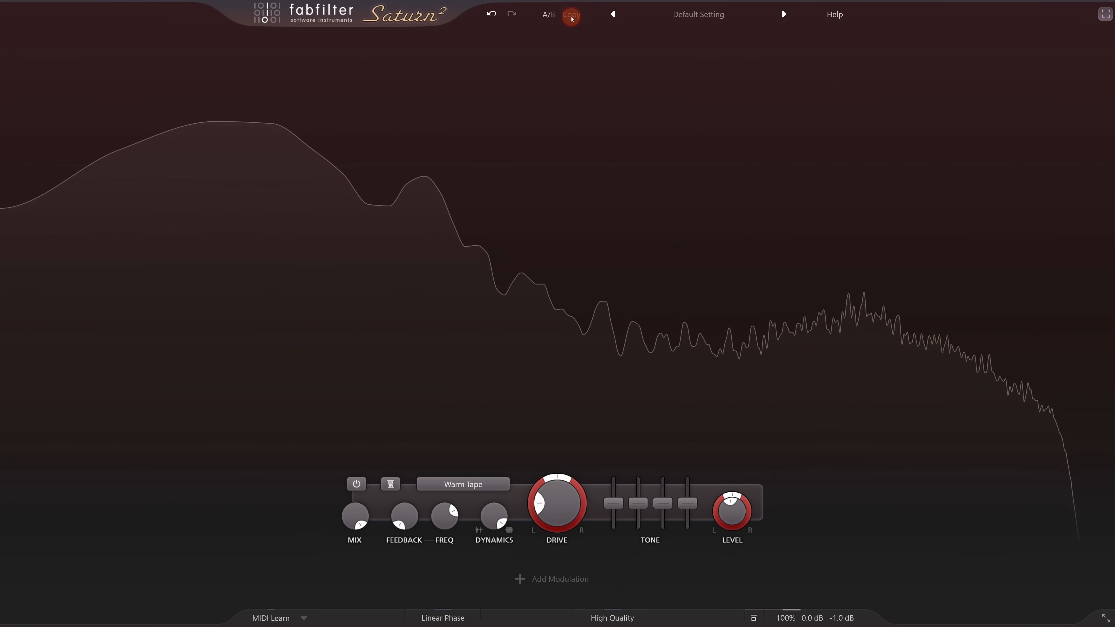
- Reset Band 1's dynamics and output level to their defaults and add an envelope follower as a modulation source
double_click(495, 514)
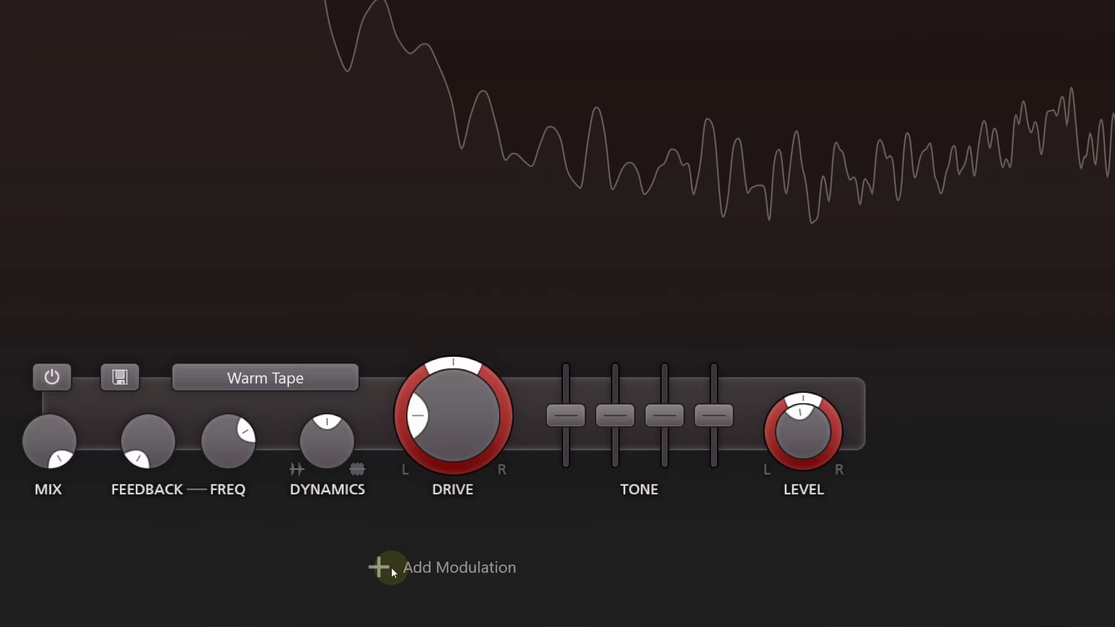
double_click(813, 434)
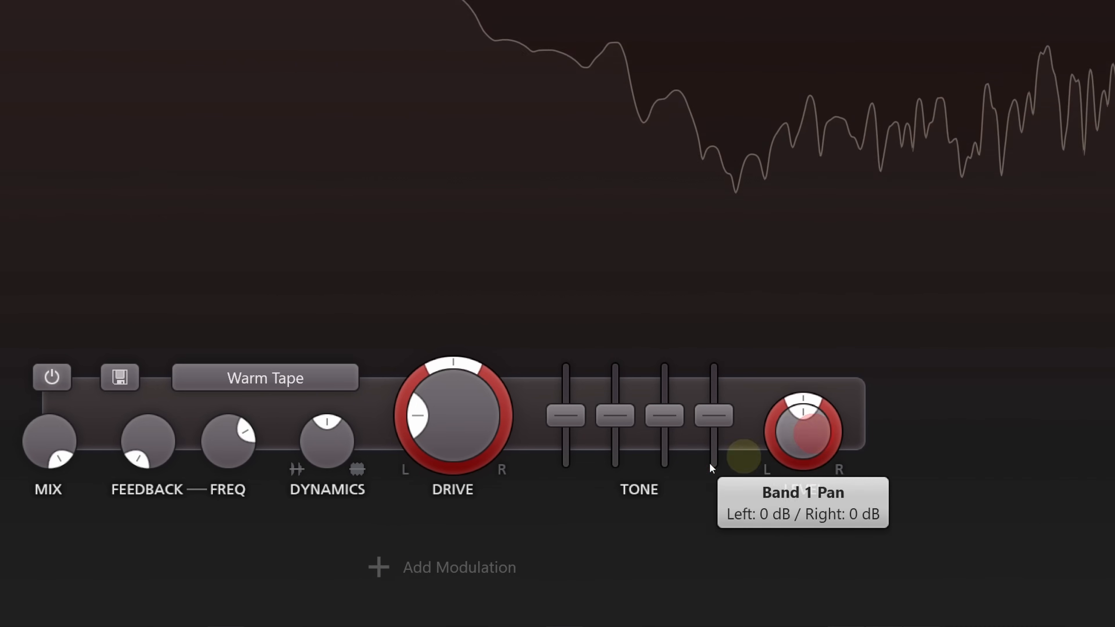
click(454, 563)
click(496, 459)
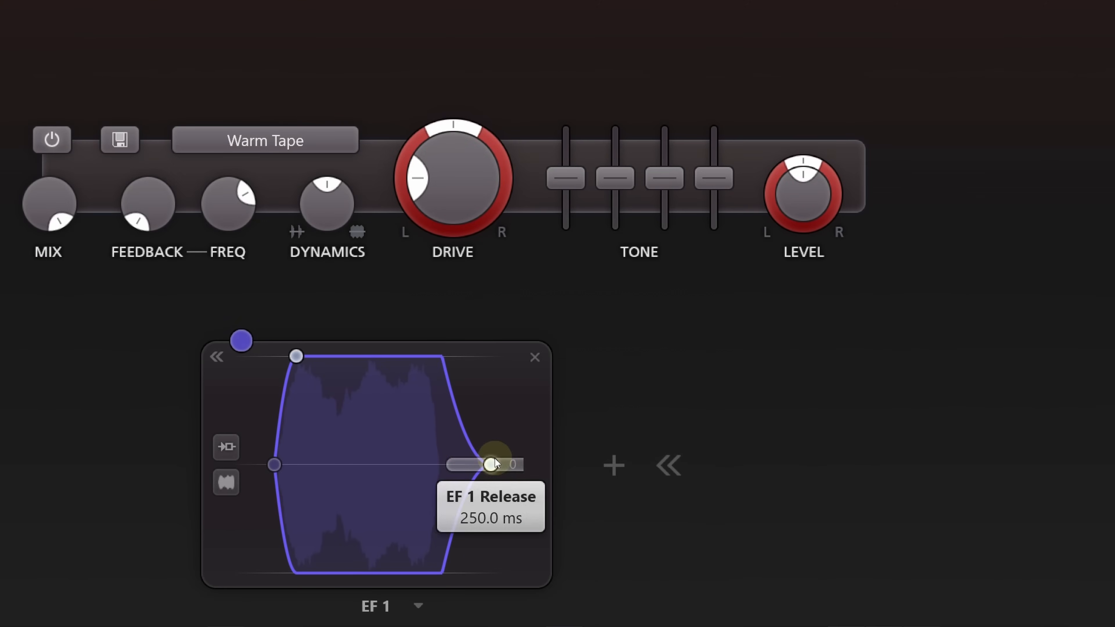
- Modulate Band 1's output level downward with EF 1 and raise the band's level to about 14 dB as make-up gain
drag(241, 341, 882, 208)
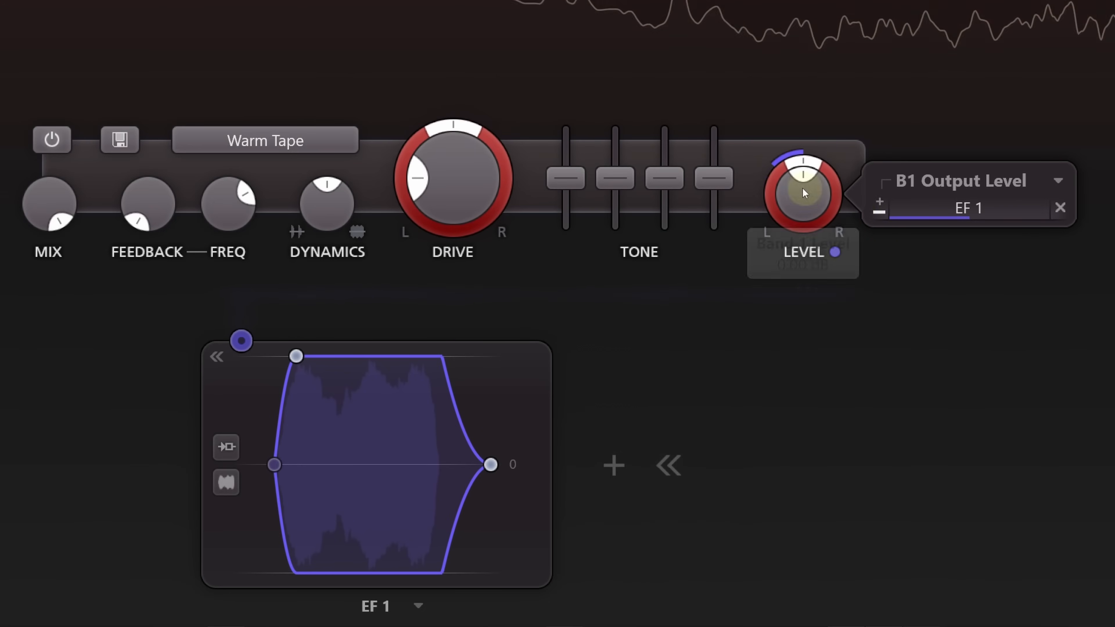
drag(804, 192, 797, 45)
drag(964, 210, 963, 211)
click(802, 205)
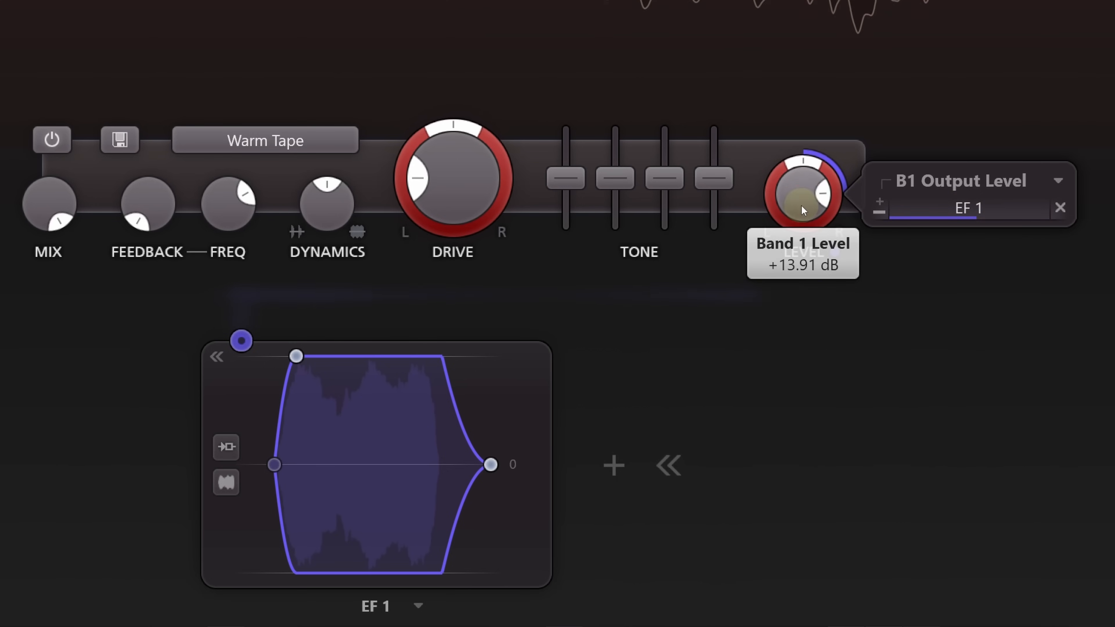
drag(802, 176, 805, 166)
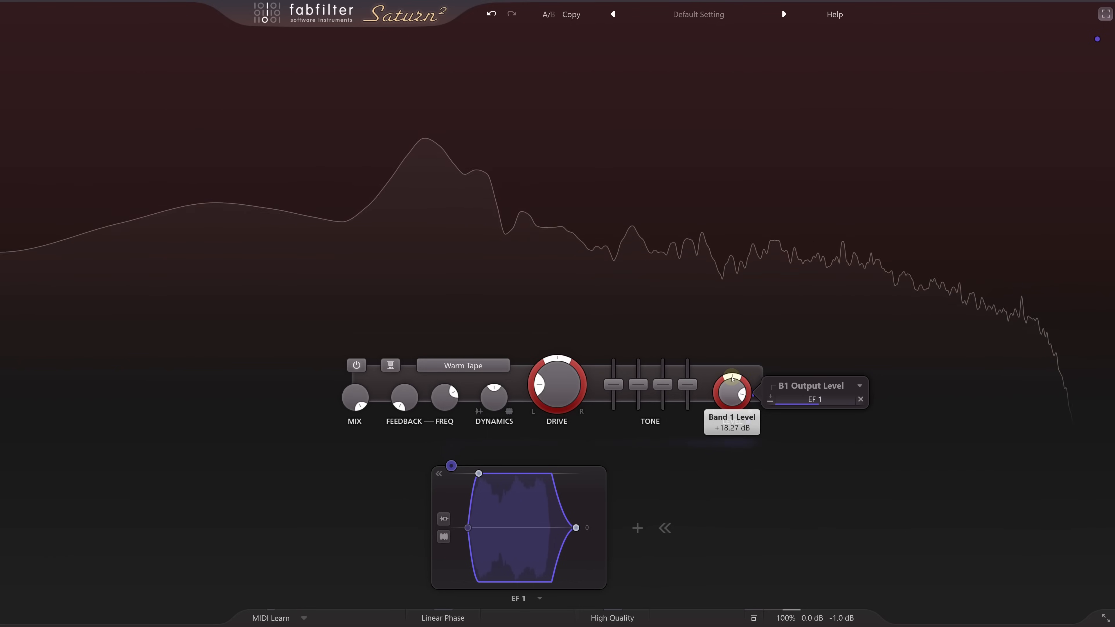
drag(732, 379, 734, 377)
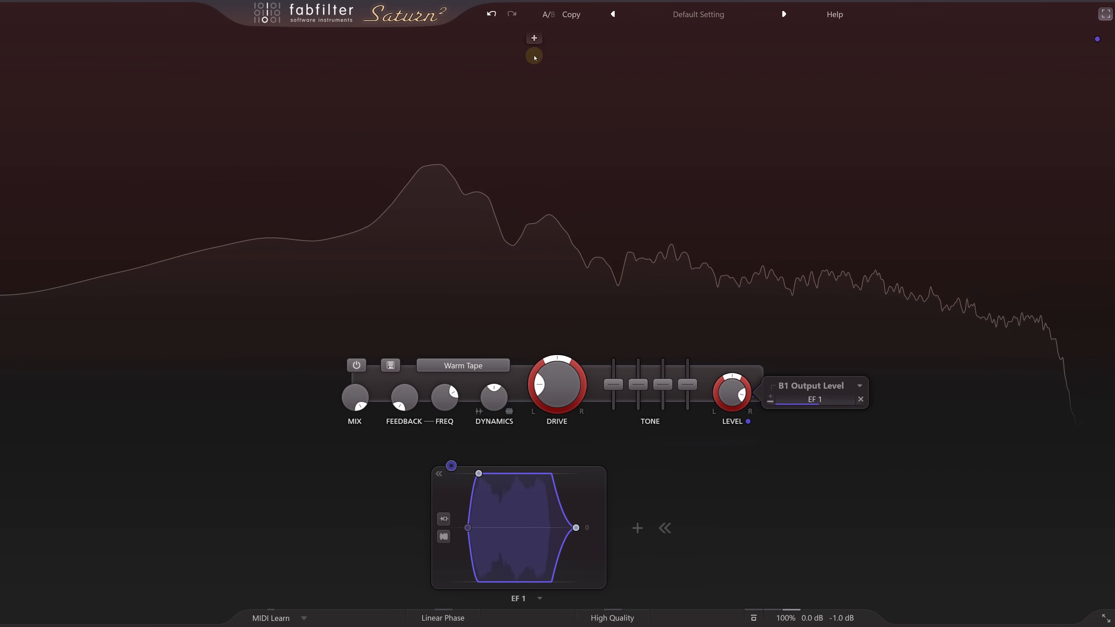
- Switch between the A and B states to compare dynamics-knob compression with envelope follower compression
click(549, 16)
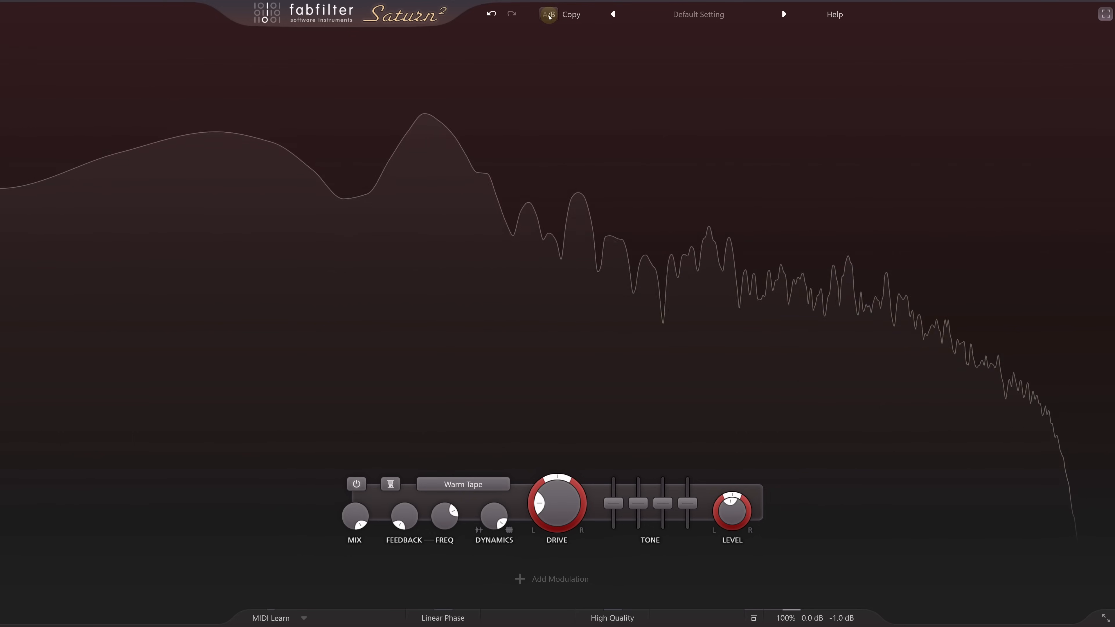
click(549, 16)
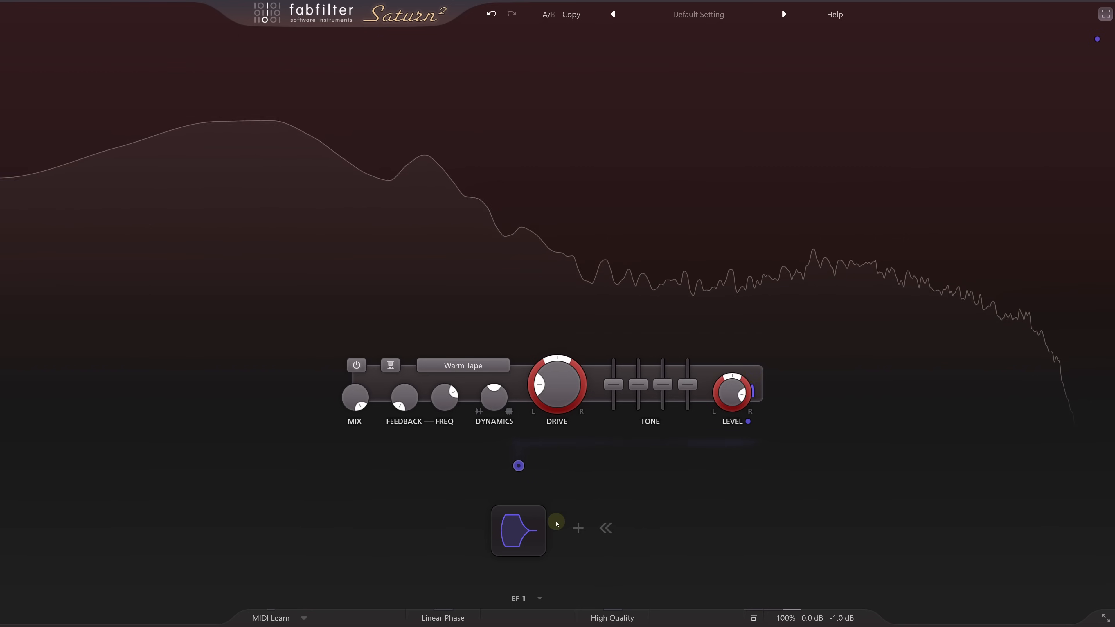
- Expand EF 1, shorten its attack slightly and set its release to 140 ms
mouse_move(530, 531)
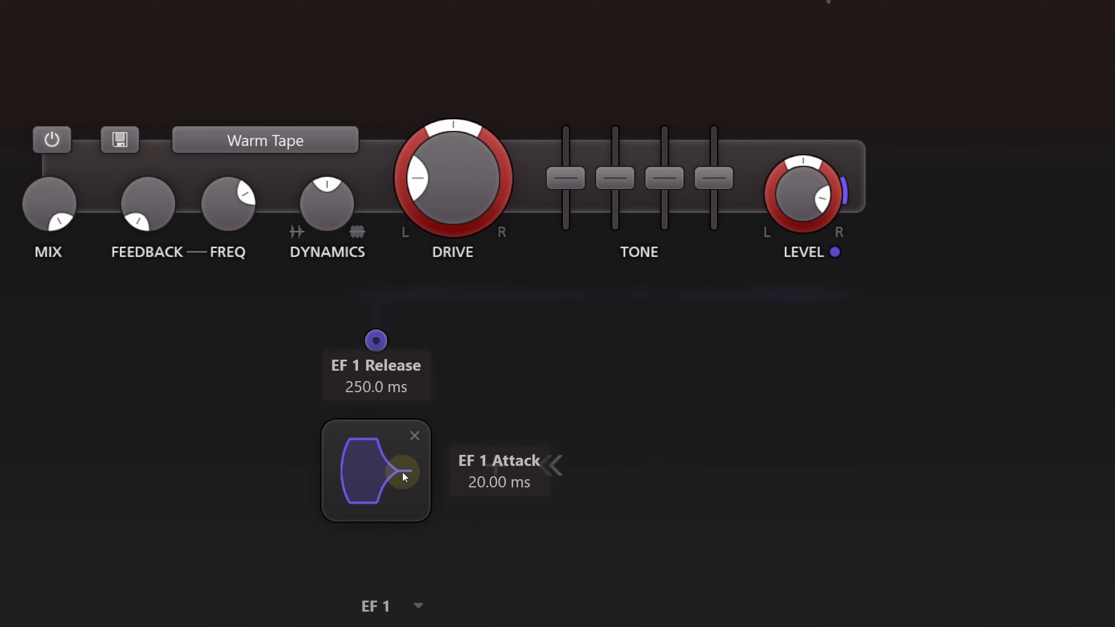
click(402, 472)
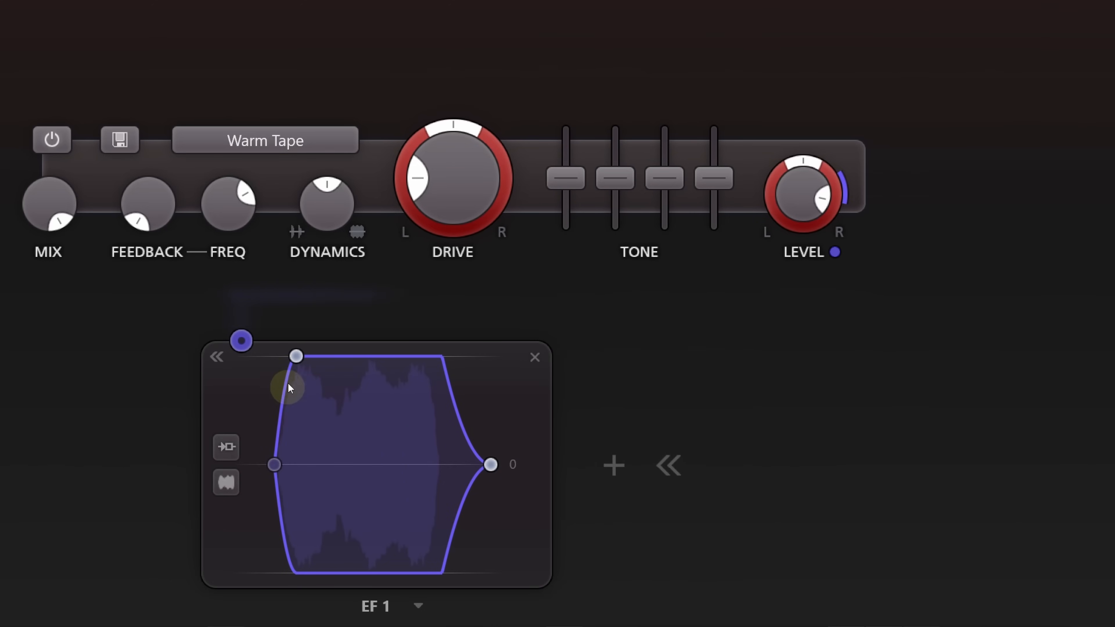
drag(297, 360, 290, 356)
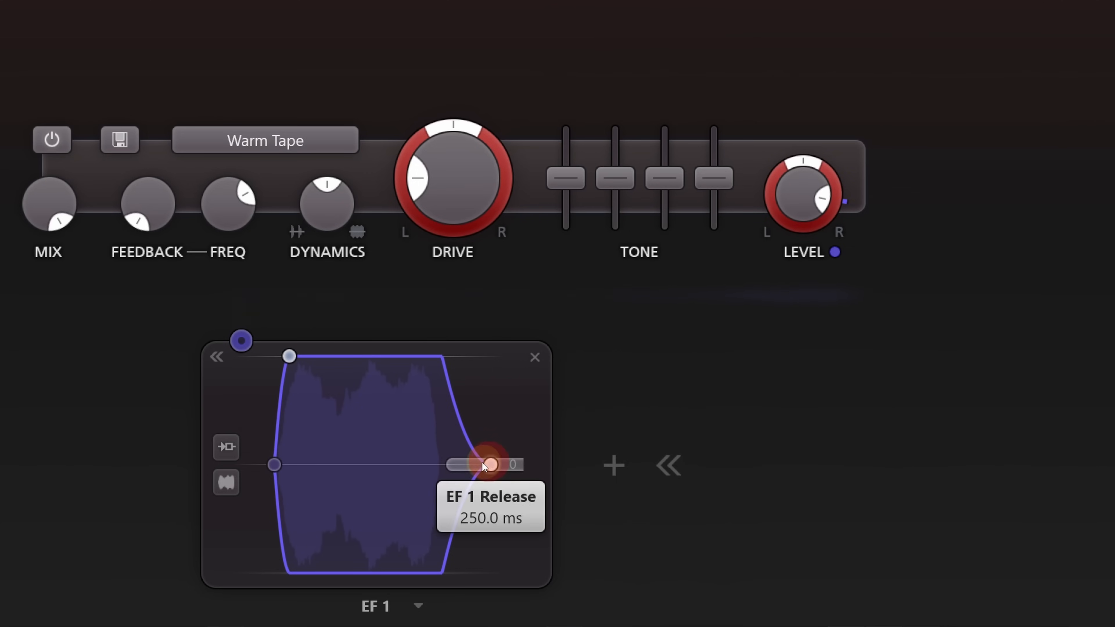
drag(456, 453, 467, 457)
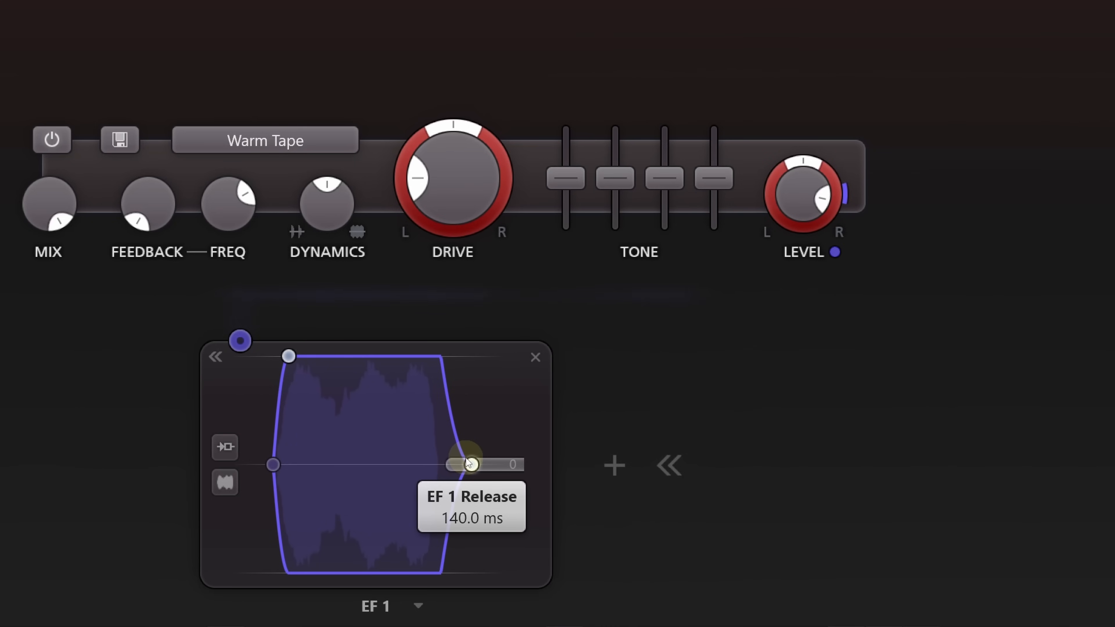
- Reset Band 1's level to 0.00 dB
click(821, 184)
double_click(802, 195)
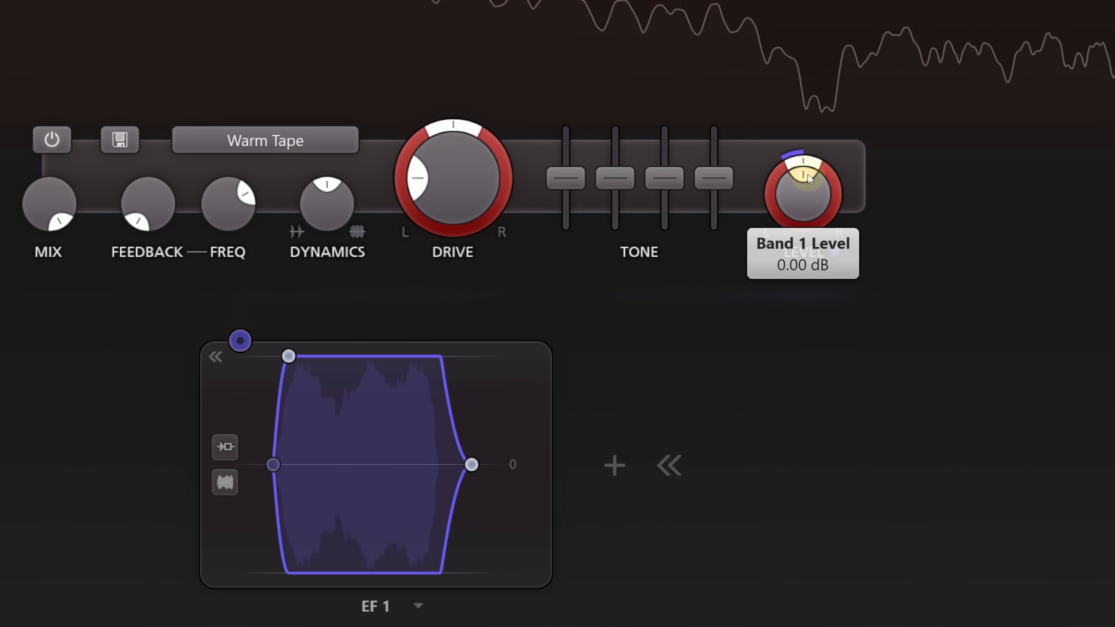
- Bypass EF 1's modulation of Band 1's output level and assign EF 1 to Band 1's dynamics with a strong positive amount
mouse_move(805, 191)
click(900, 206)
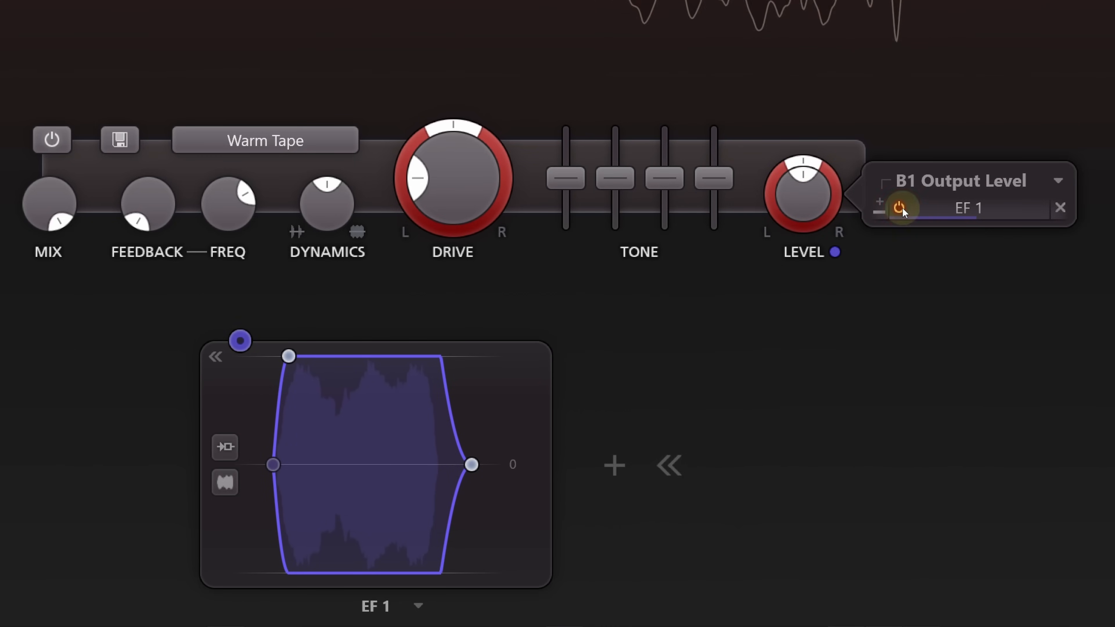
drag(241, 342, 334, 220)
drag(500, 218, 613, 213)
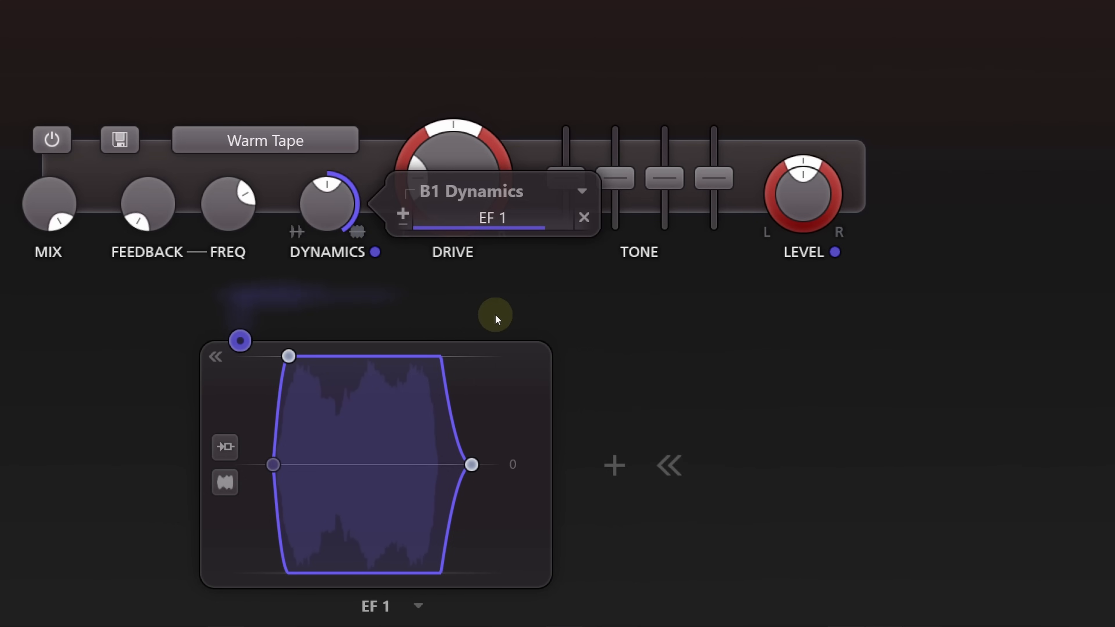
click(519, 258)
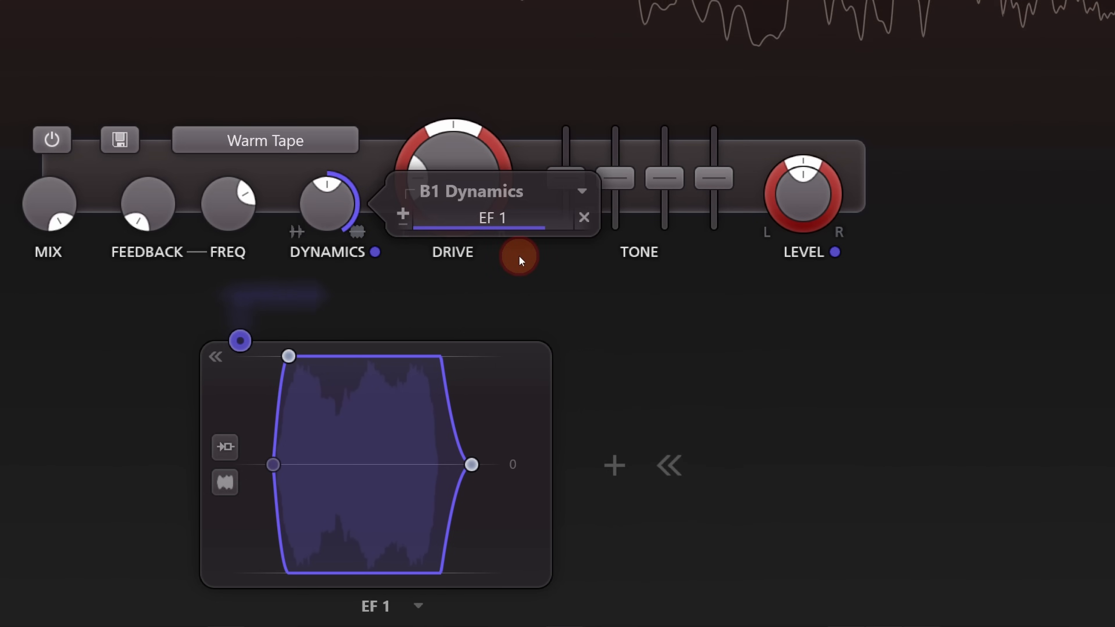
click(476, 286)
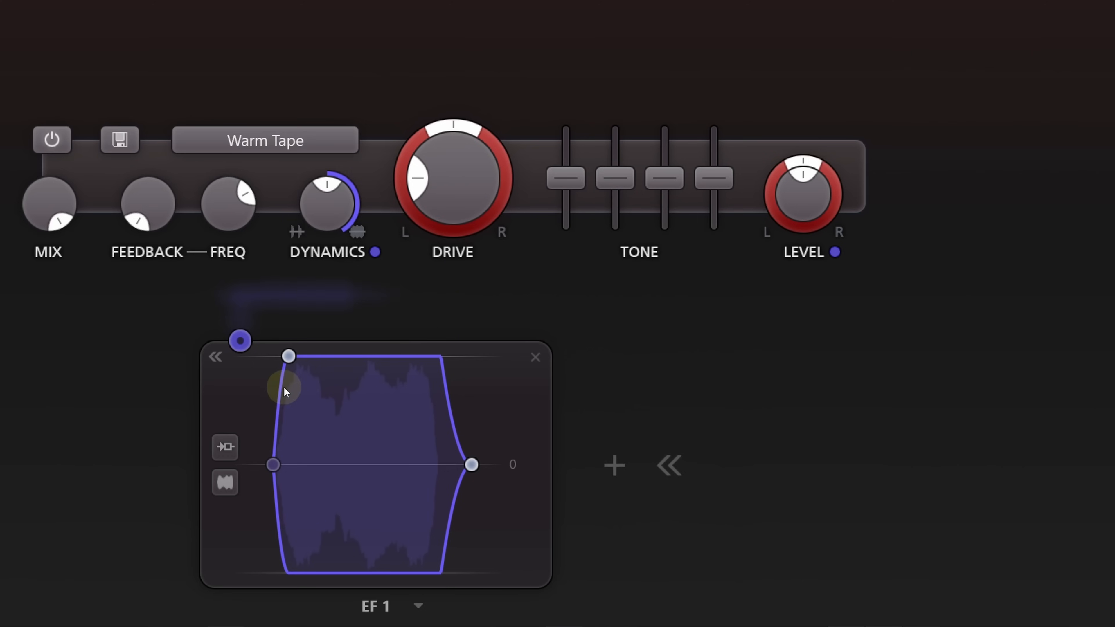
- Try a 1.000 ms attack on EF 1, lengthen the attack slightly and fine-tune its release
drag(283, 359, 282, 359)
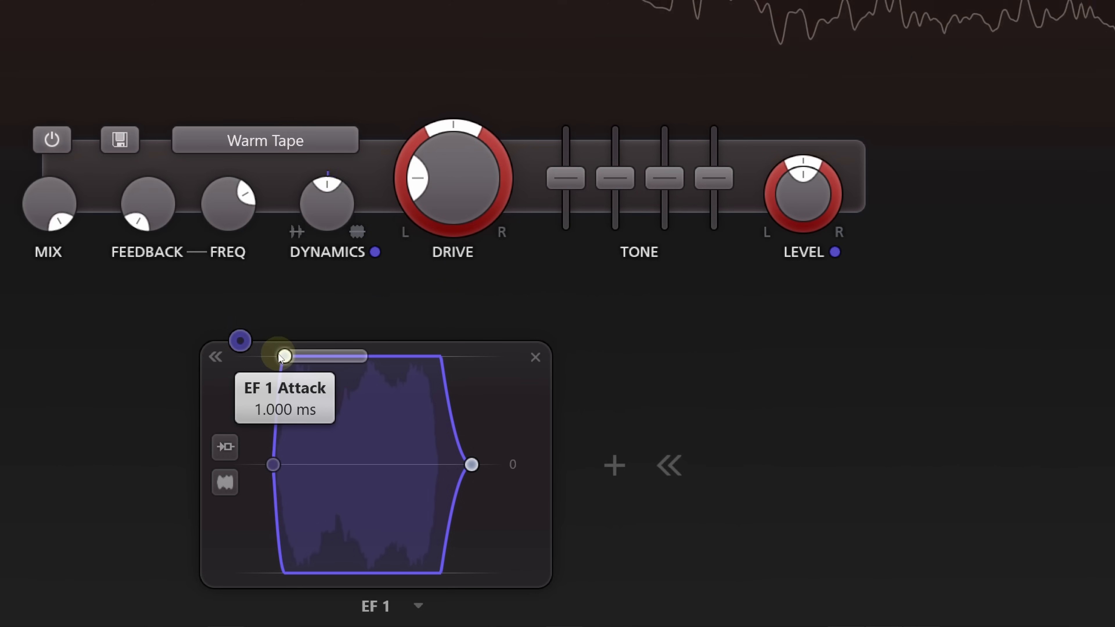
drag(281, 357, 296, 356)
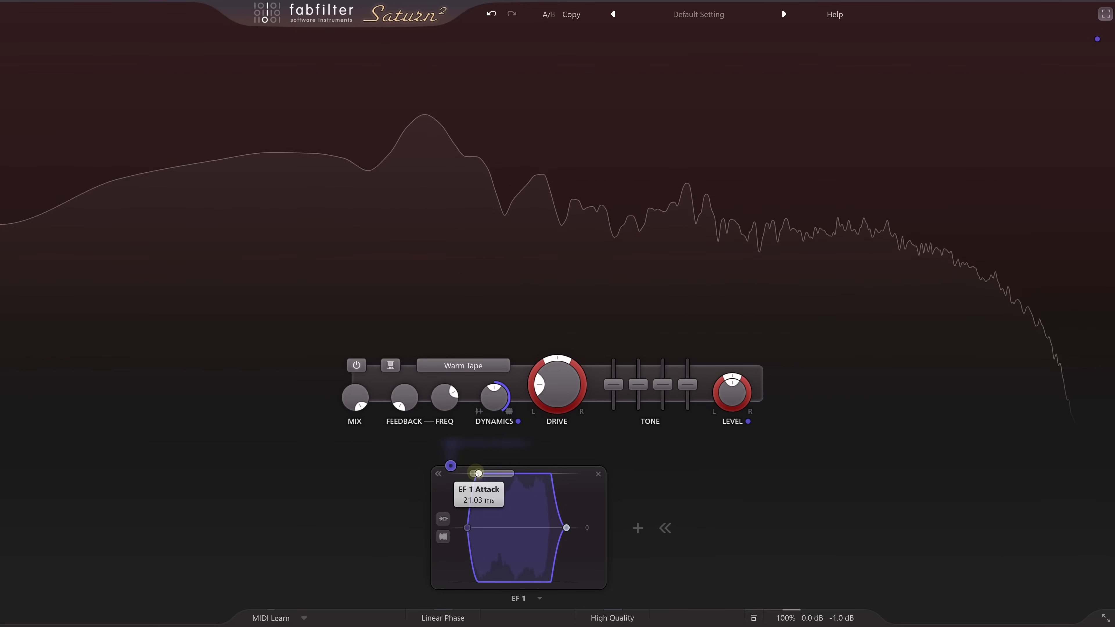
drag(479, 474, 477, 473)
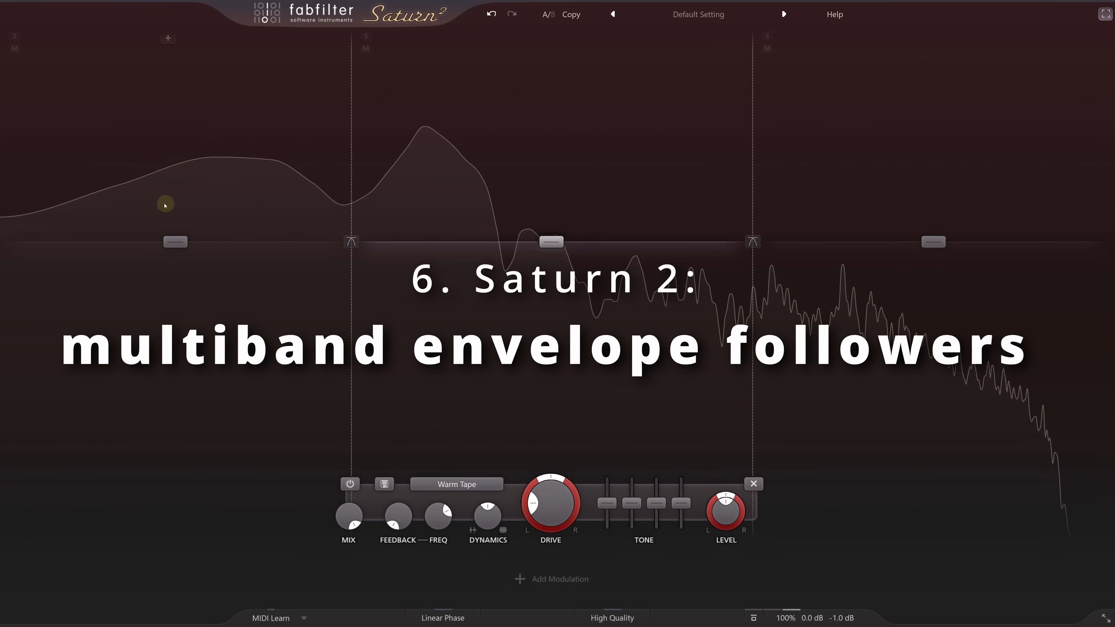
- Select all three bands and try raising their dynamics to about 0.7 before resetting it
drag(124, 185, 1021, 319)
drag(491, 526, 484, 430)
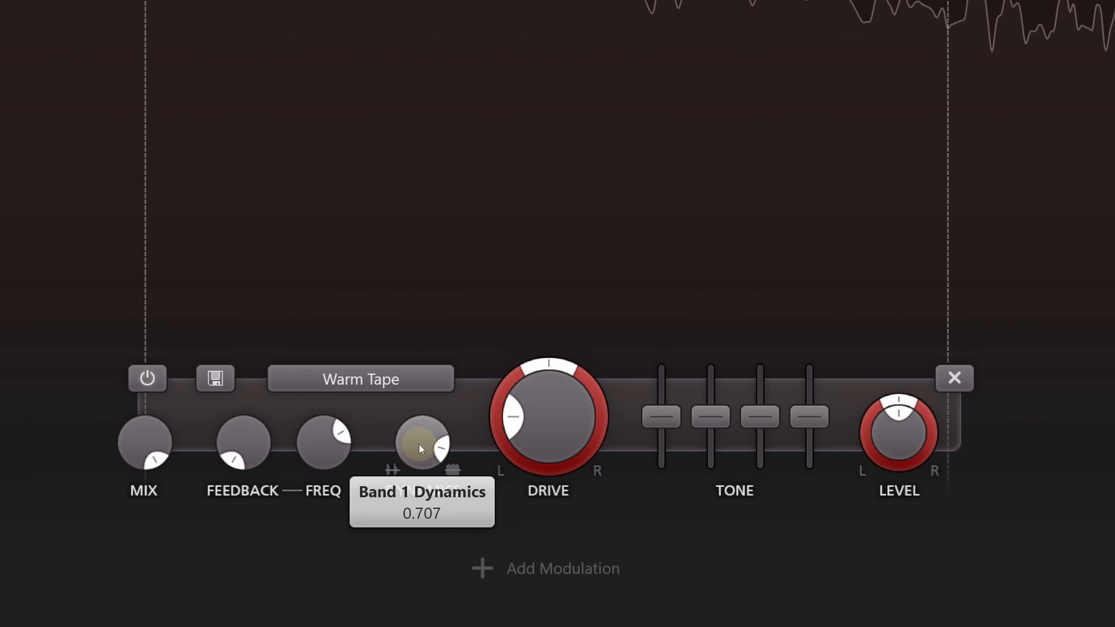
double_click(418, 445)
- Add a new envelope follower and set its input source to Band 1
click(506, 569)
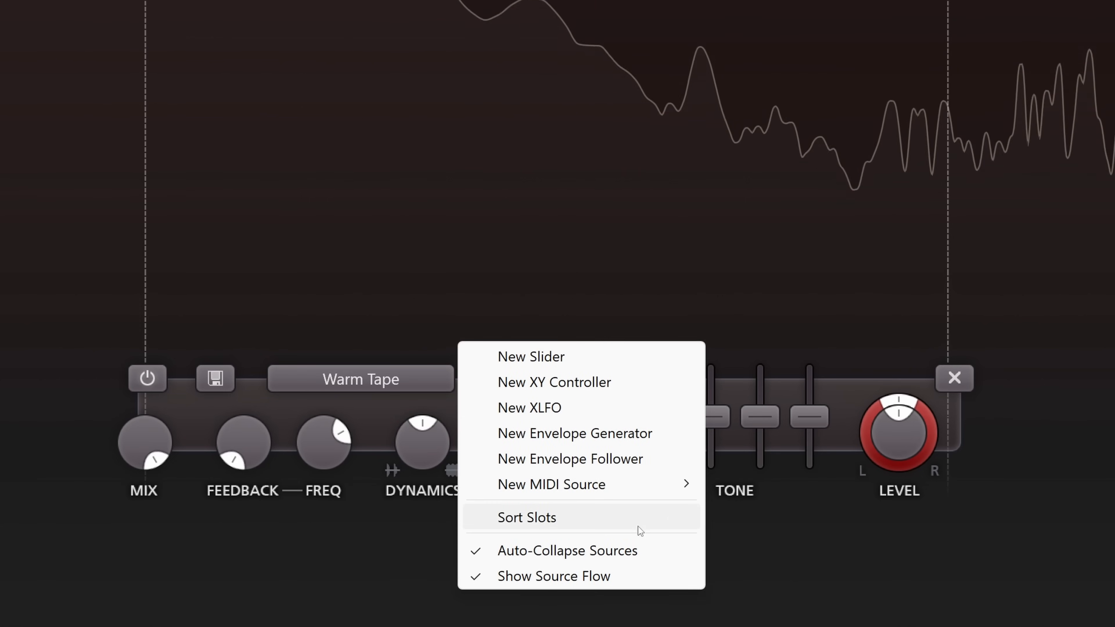
click(622, 458)
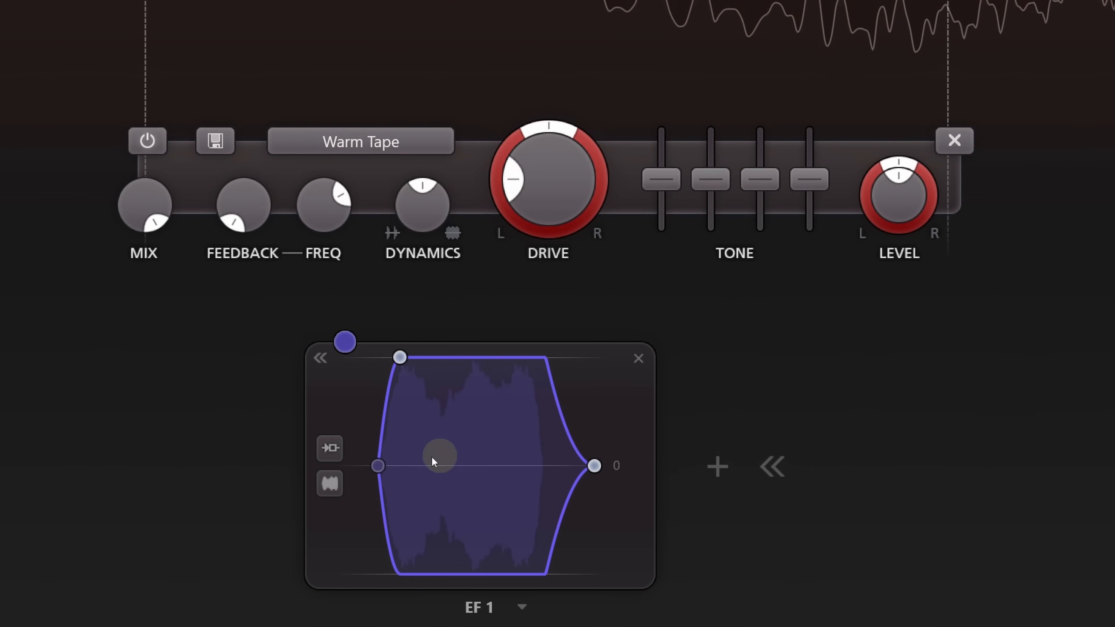
click(332, 449)
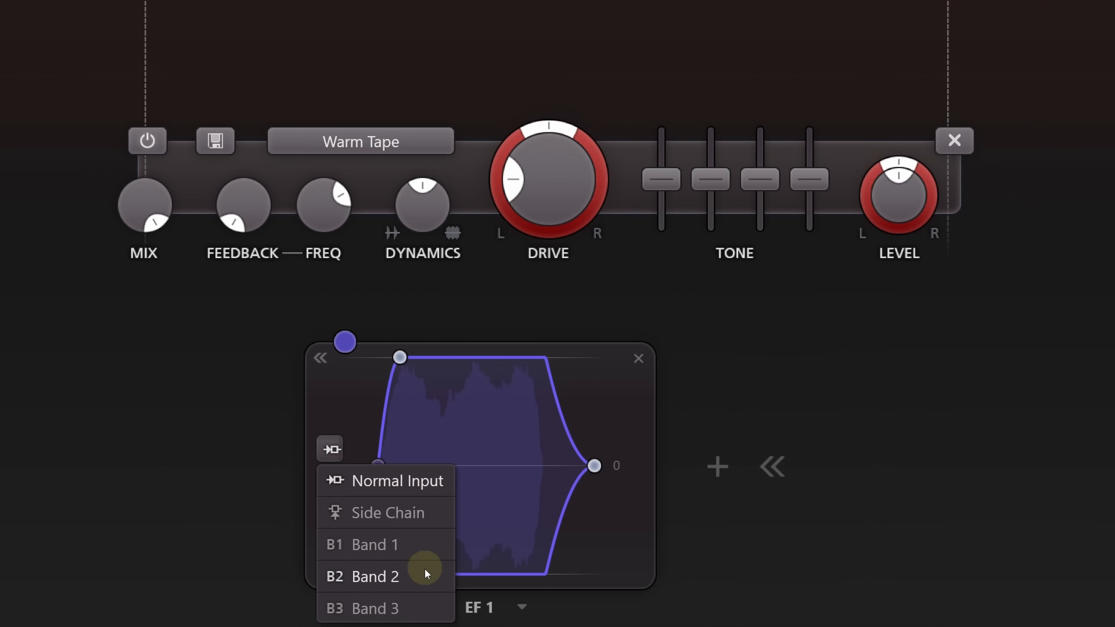
click(420, 544)
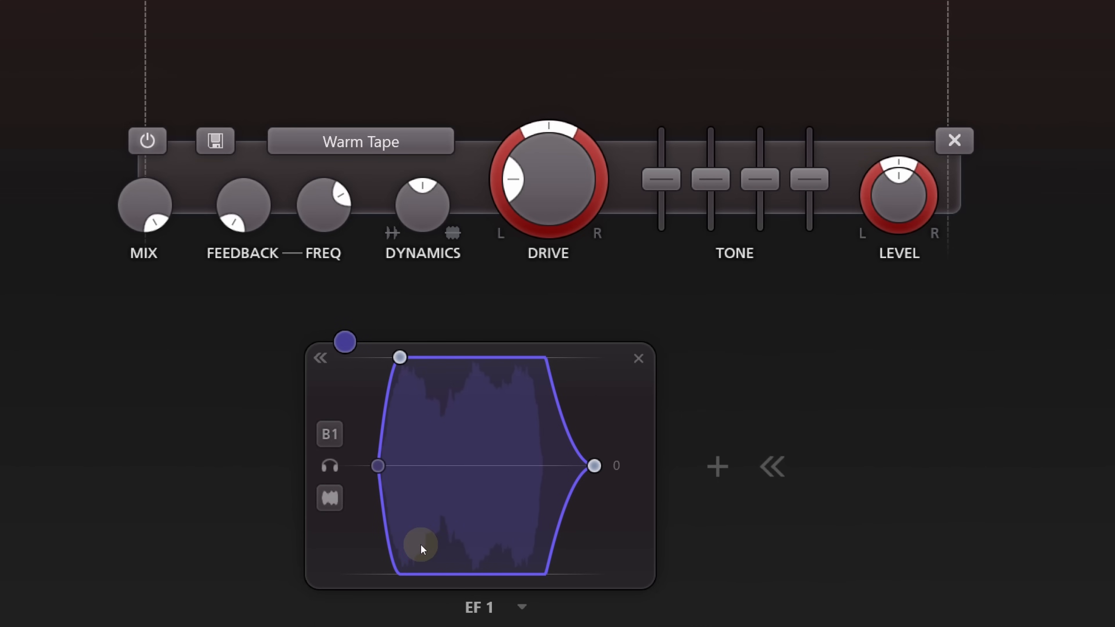
- Select Band 1 and modulate its dynamics upward with EF 1
click(175, 182)
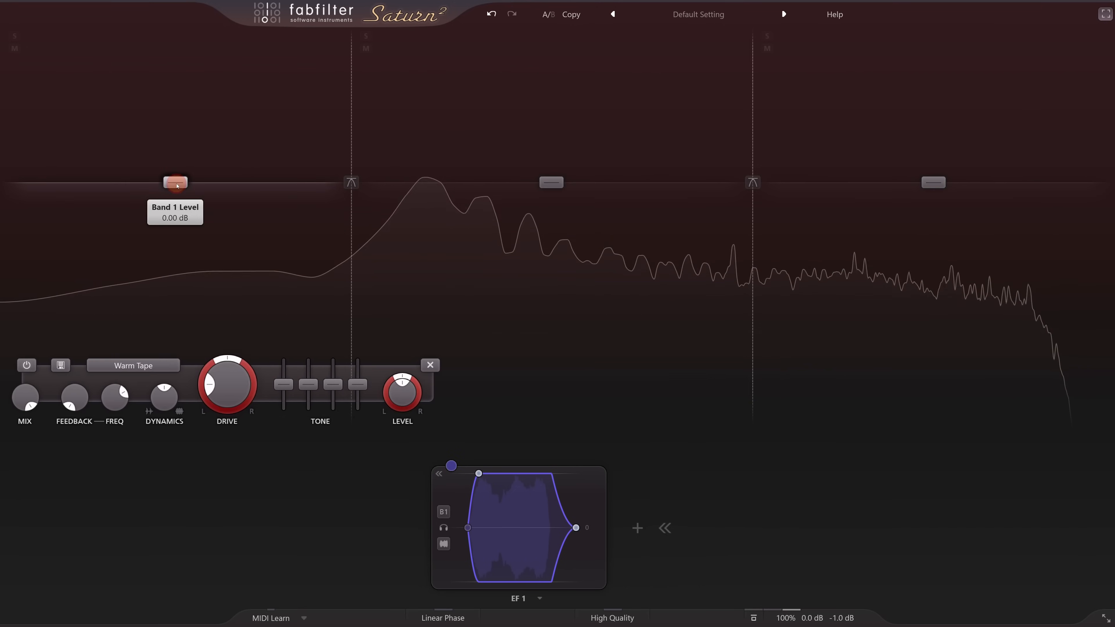
drag(451, 465, 163, 395)
drag(242, 405, 284, 410)
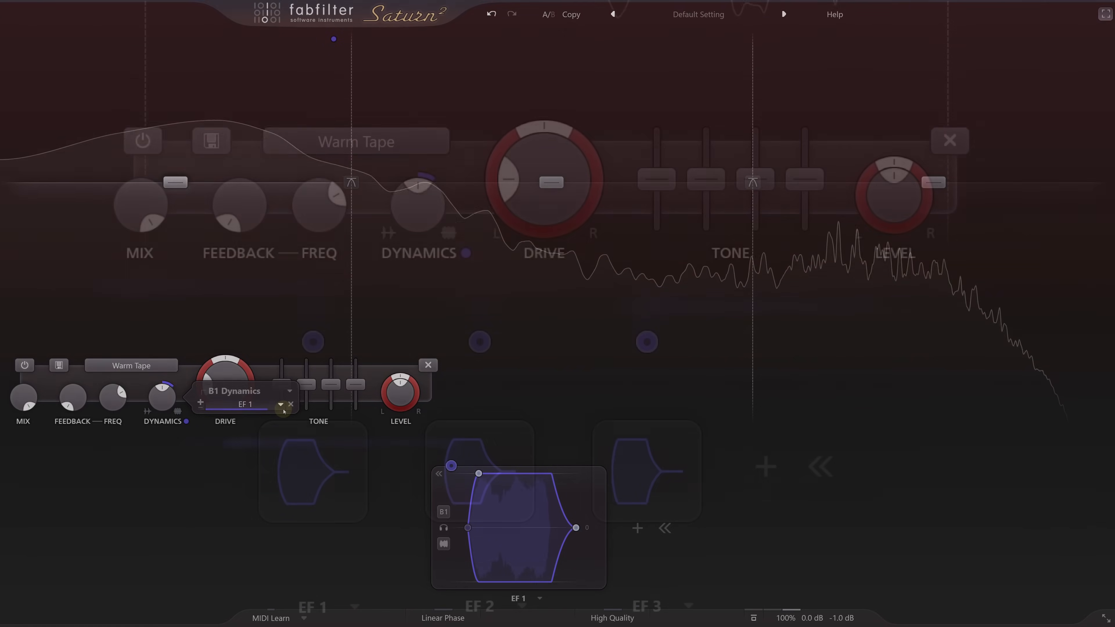
- Set EF 2's input source to Band 2 and EF 3's input source to Band 3
click(483, 474)
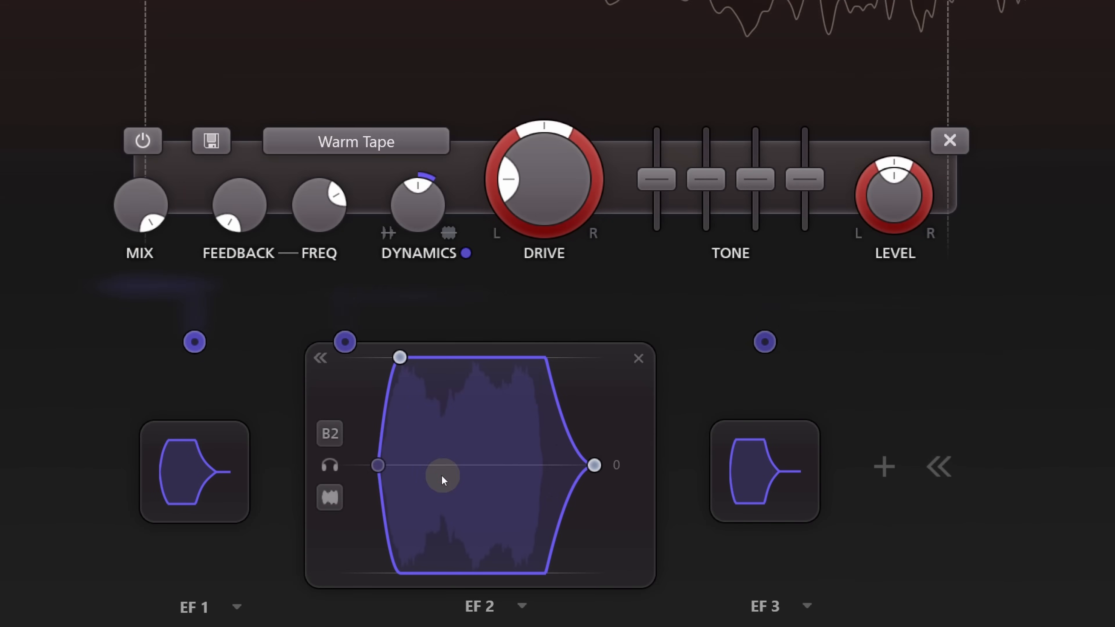
click(328, 437)
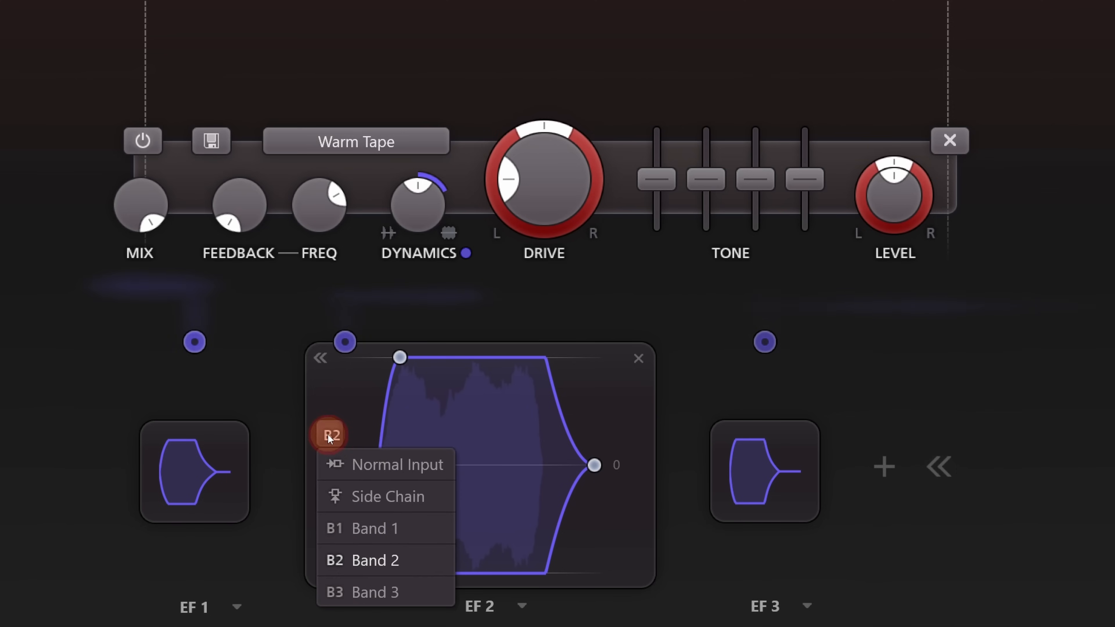
click(408, 558)
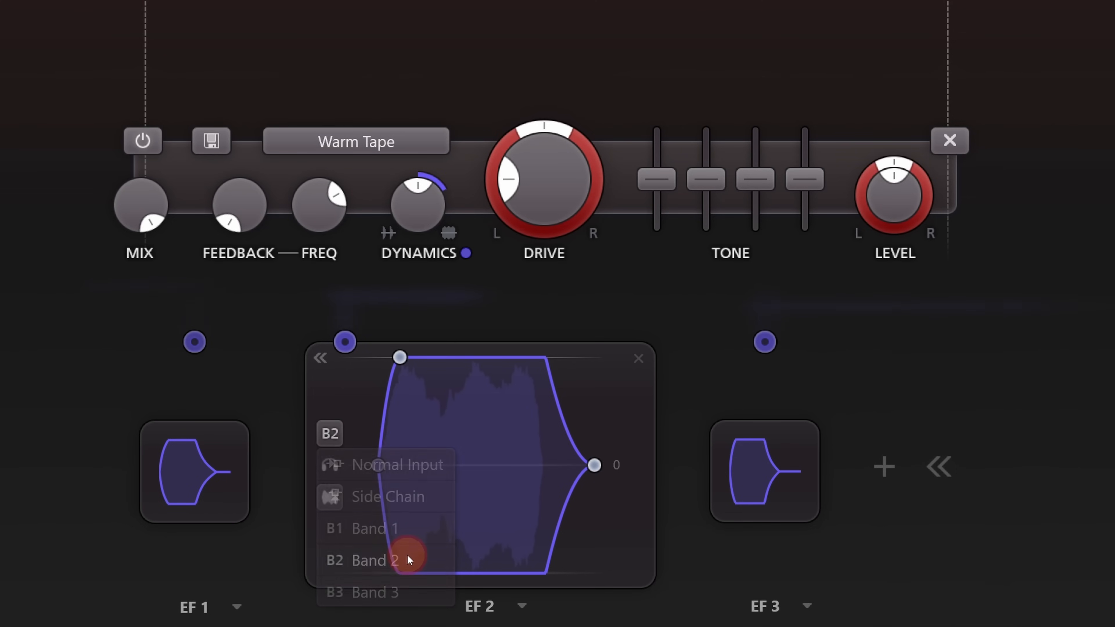
click(750, 483)
click(499, 434)
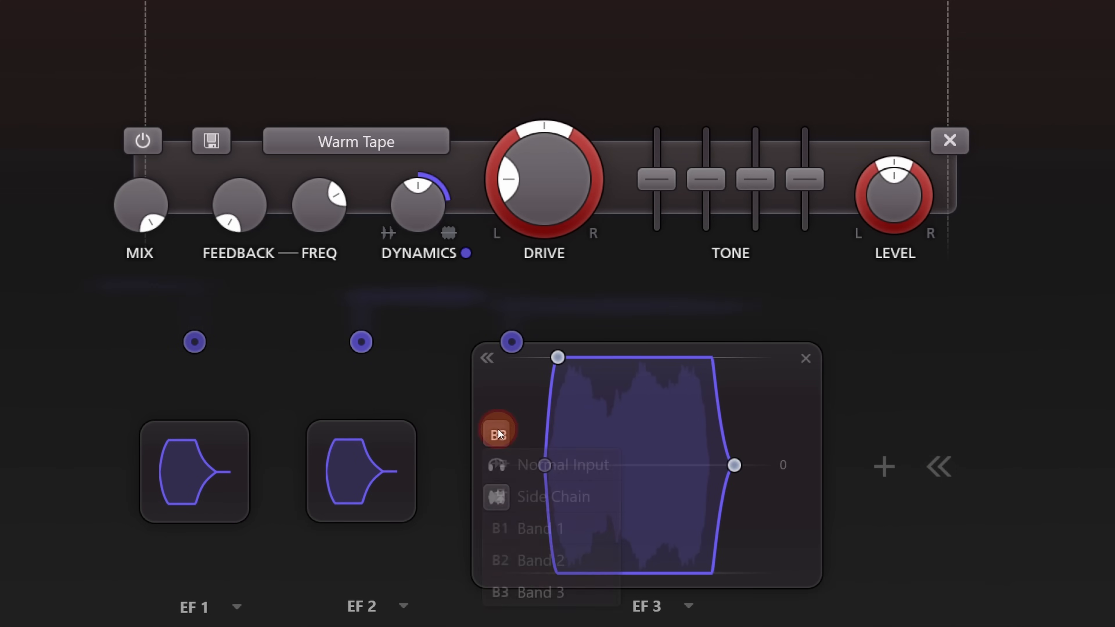
click(578, 590)
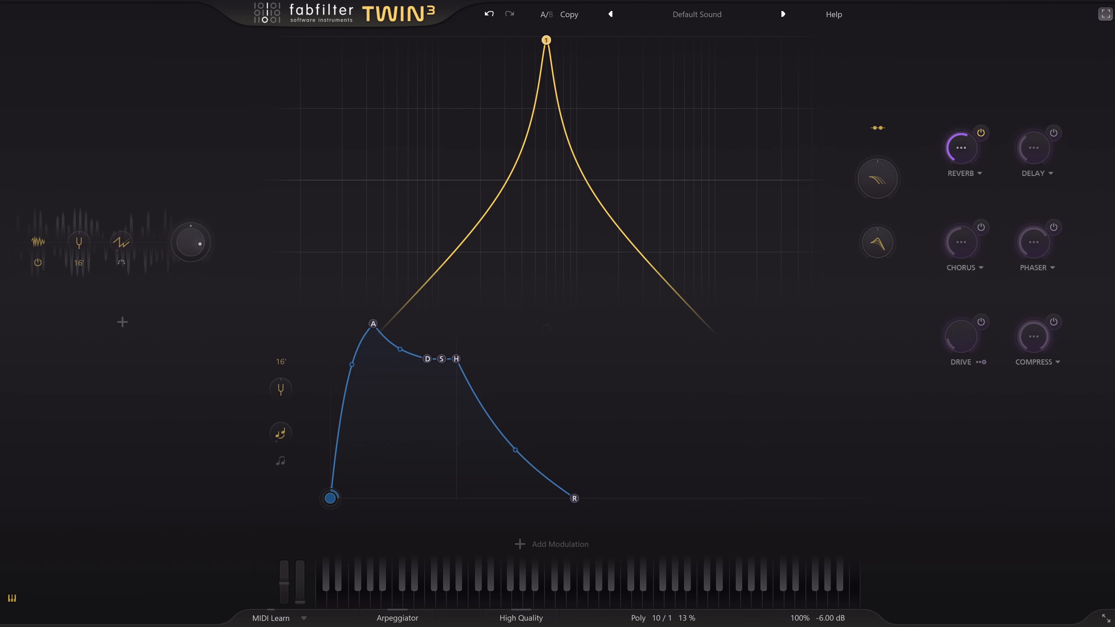
- In Twin 3, add a KB Track MIDI source and assign it to Filter 1's frequency at a level of 1.000
click(519, 543)
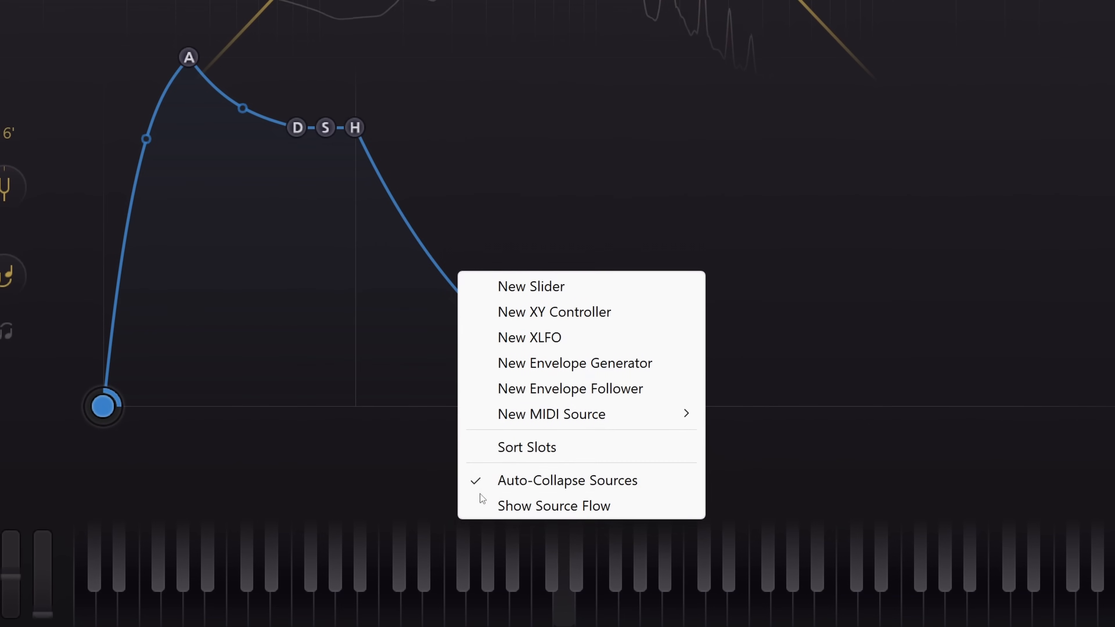
mouse_move(563, 416)
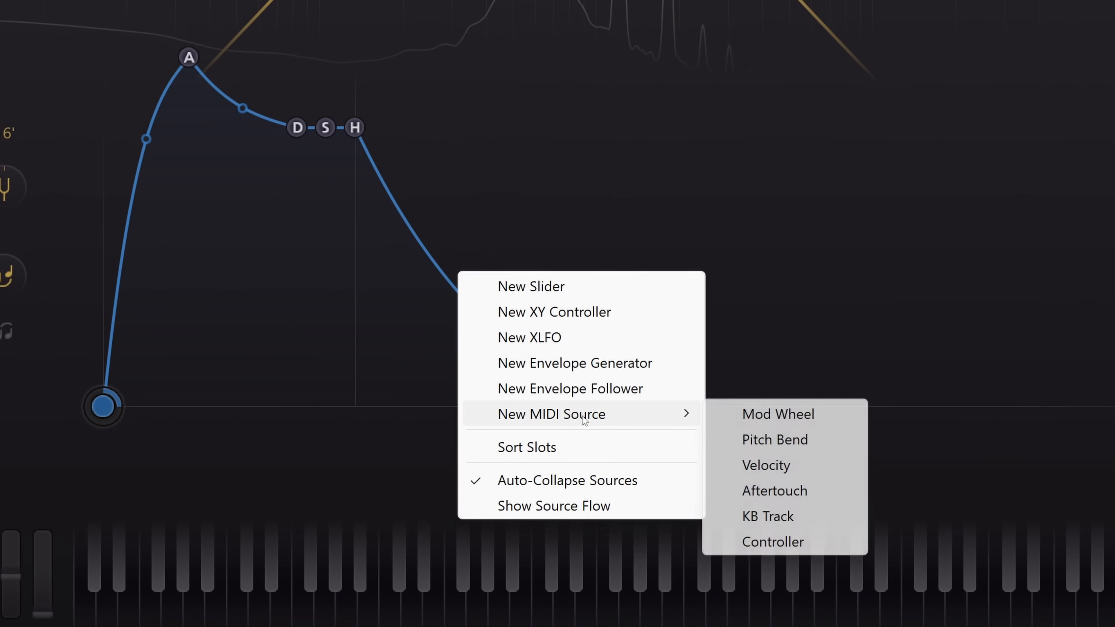
click(792, 518)
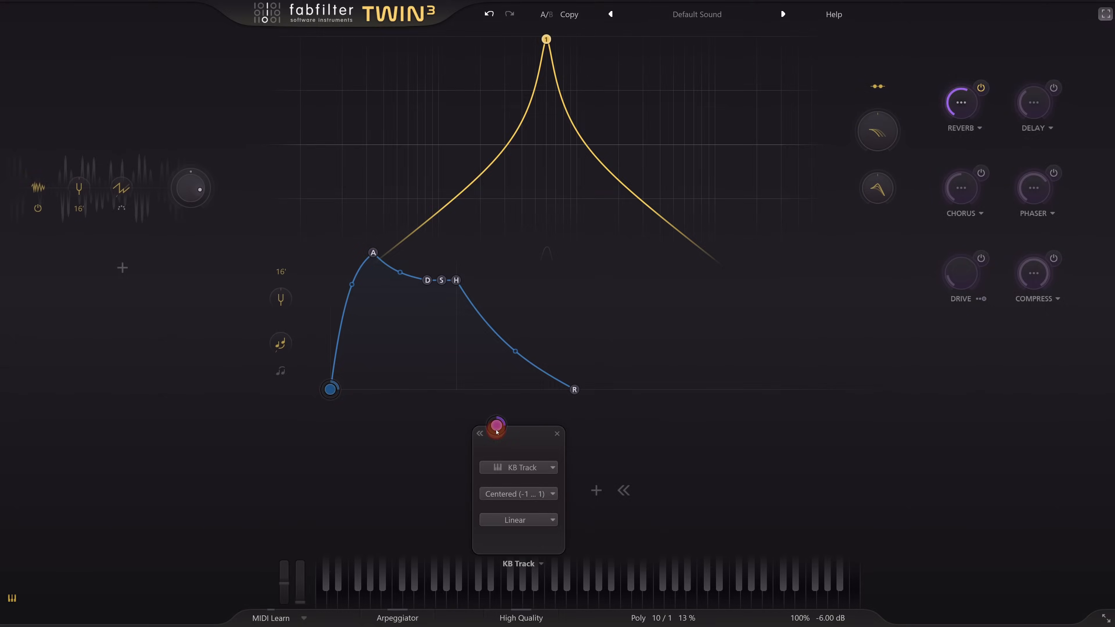
drag(498, 432, 622, 59)
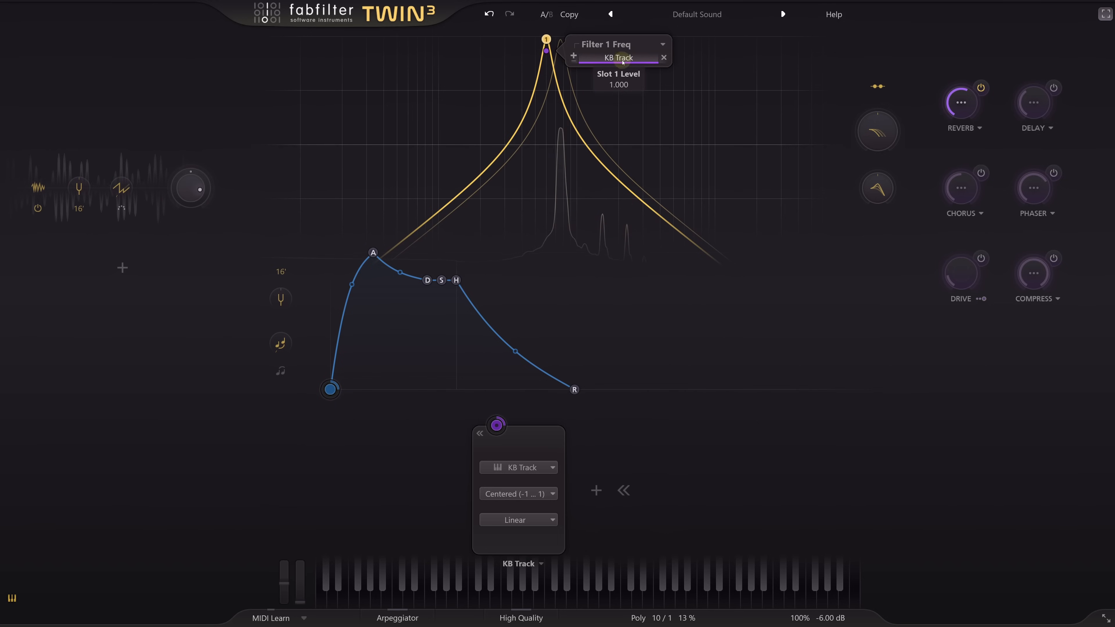
- Add a second oscillator and set its waveform to Sine
click(122, 268)
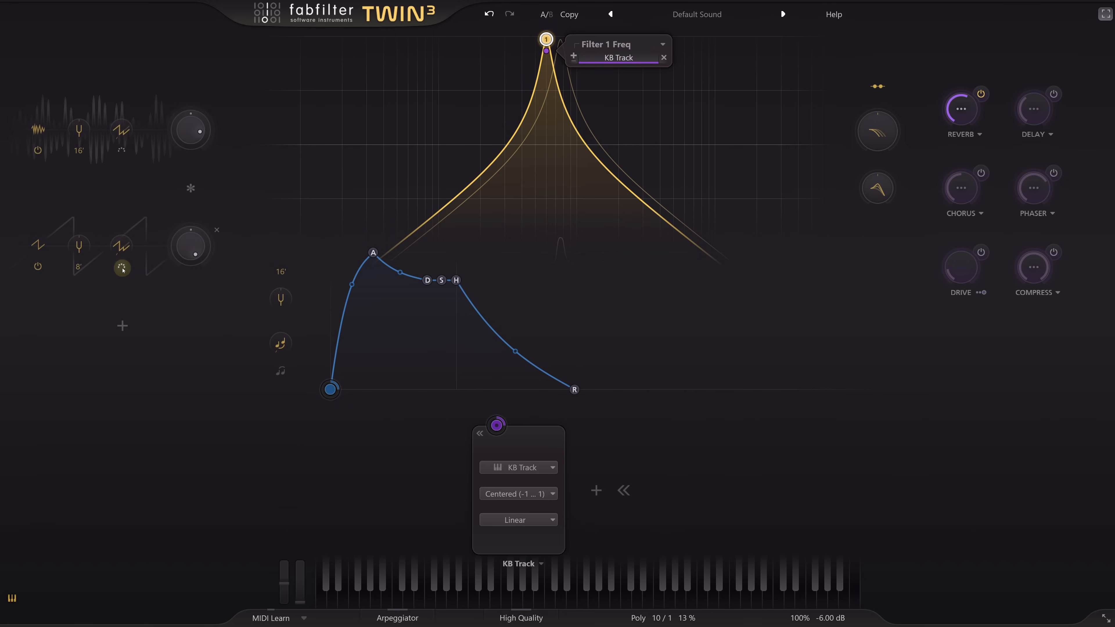
click(31, 250)
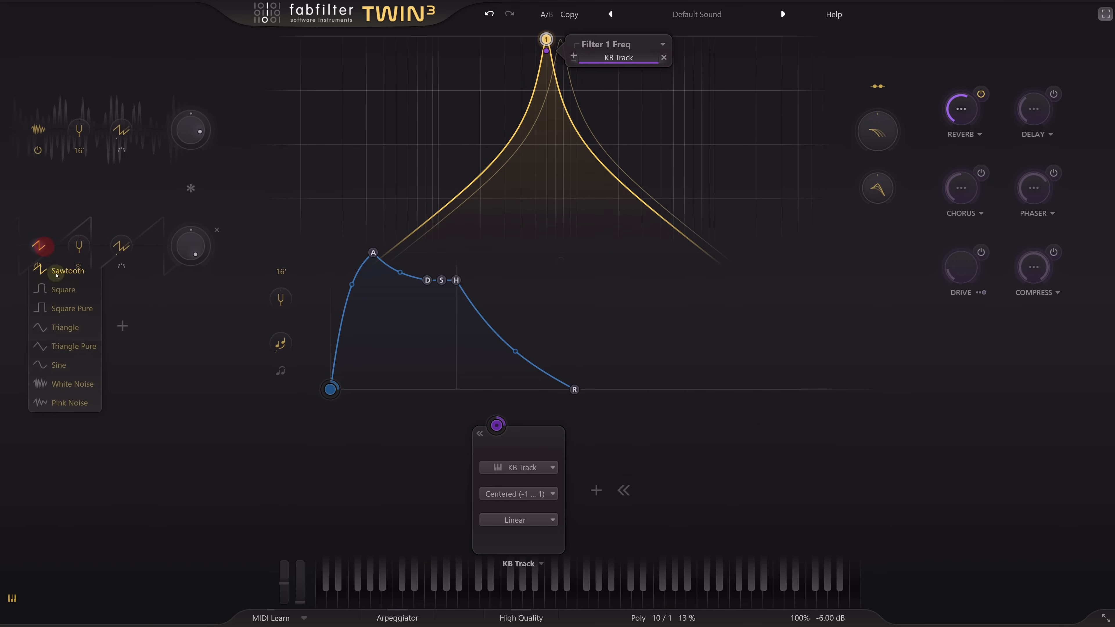
click(79, 362)
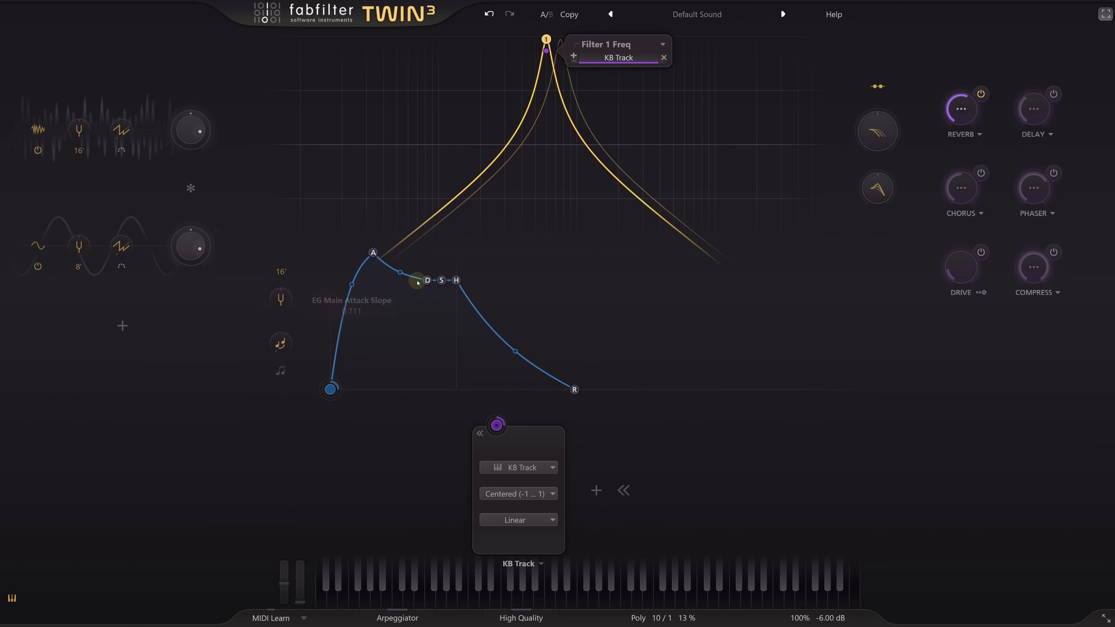
- Extend the main envelope's hold to 20.00 sec and tune Filter 1 to about 263 Hz, toggling the sine oscillator as pitch reference
drag(453, 280, 643, 287)
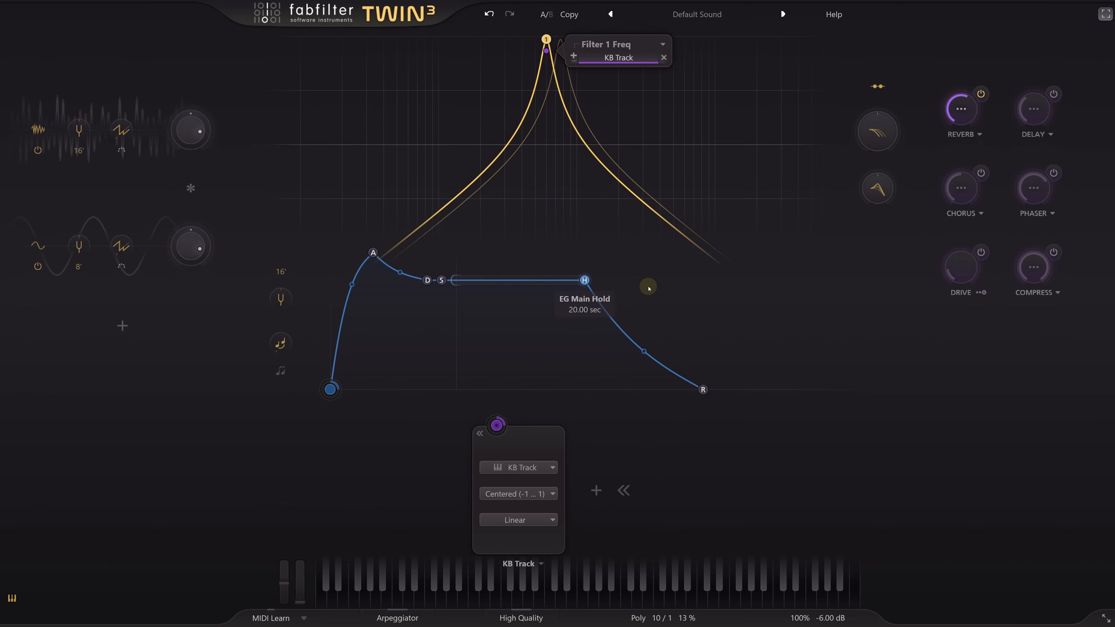
drag(546, 40, 496, 34)
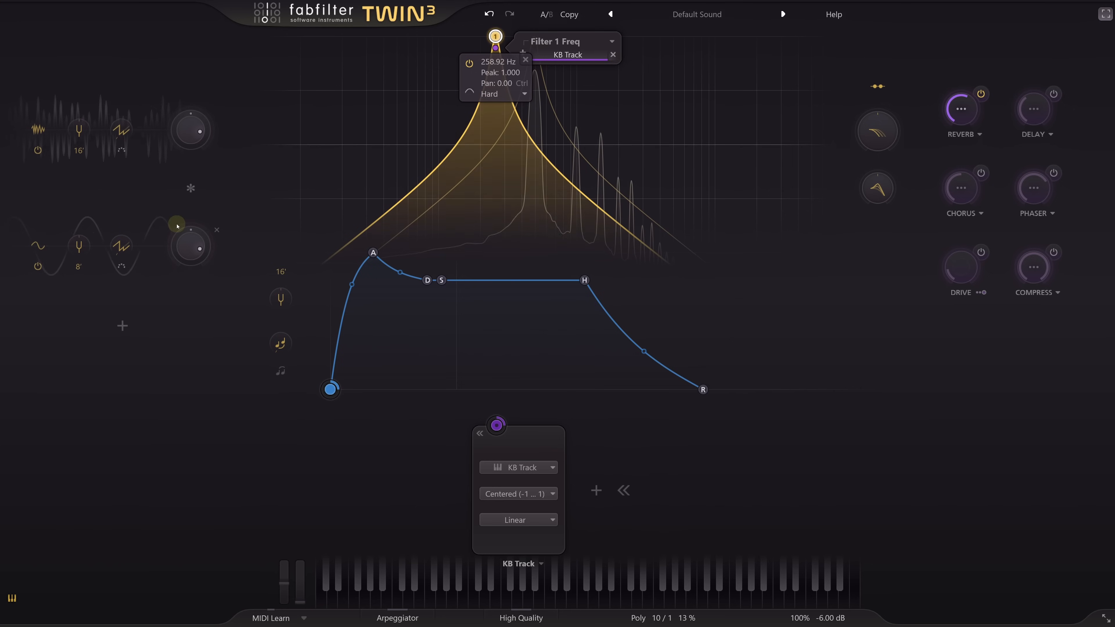
click(36, 268)
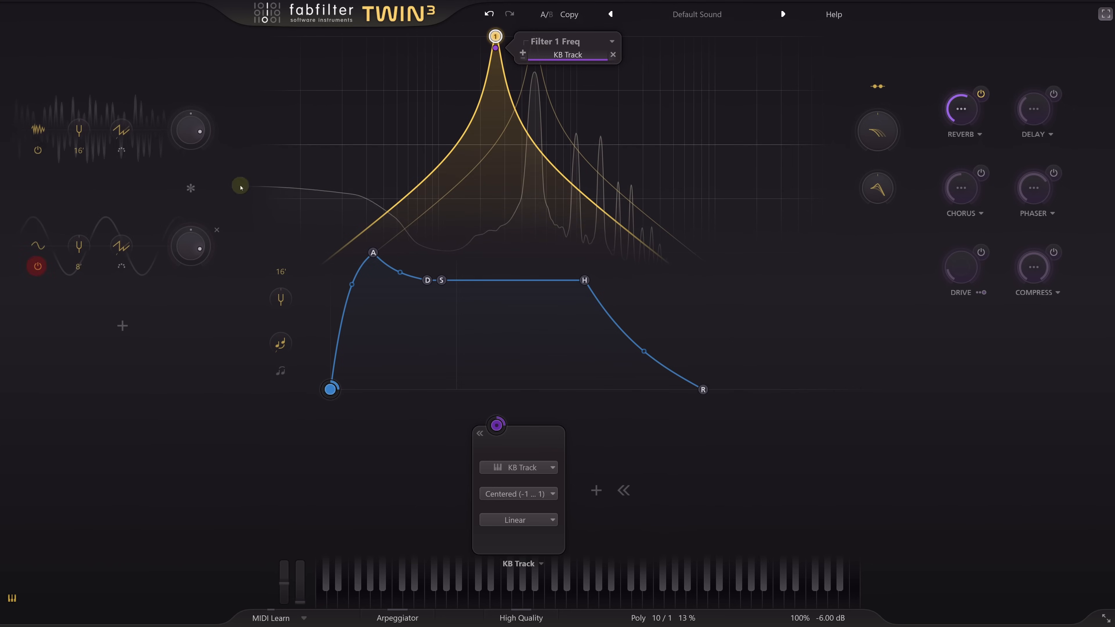
mouse_move(495, 38)
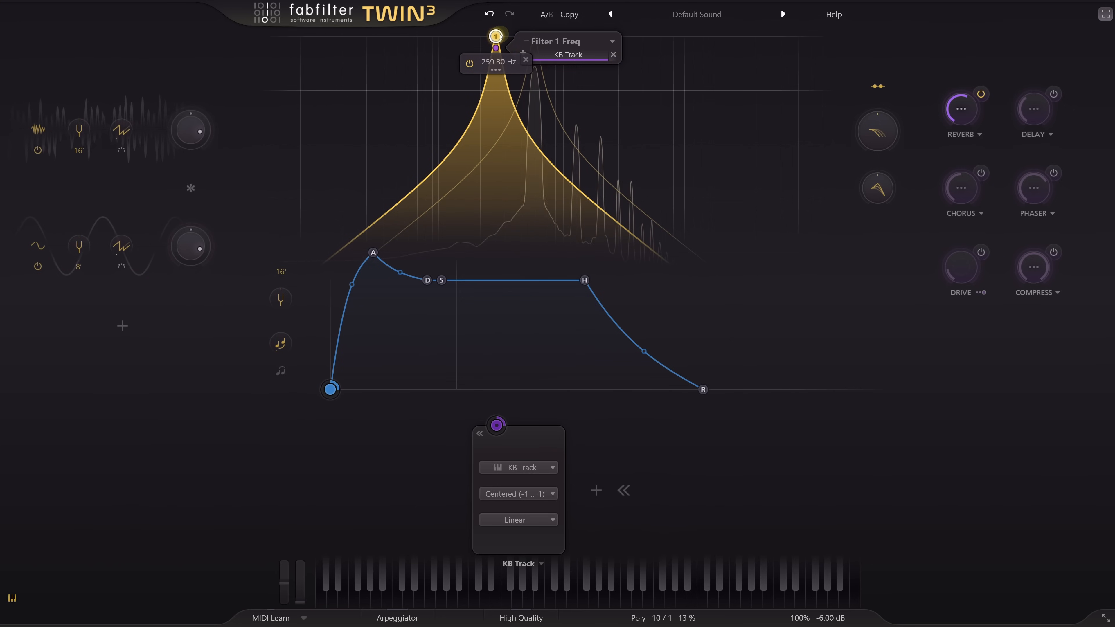
click(38, 268)
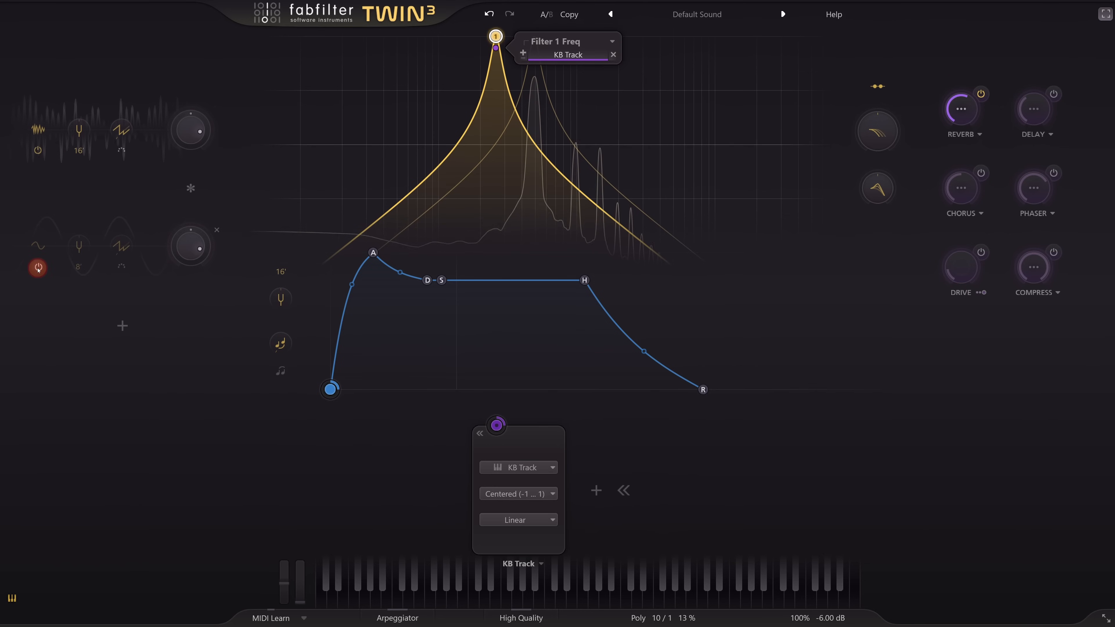
mouse_move(497, 38)
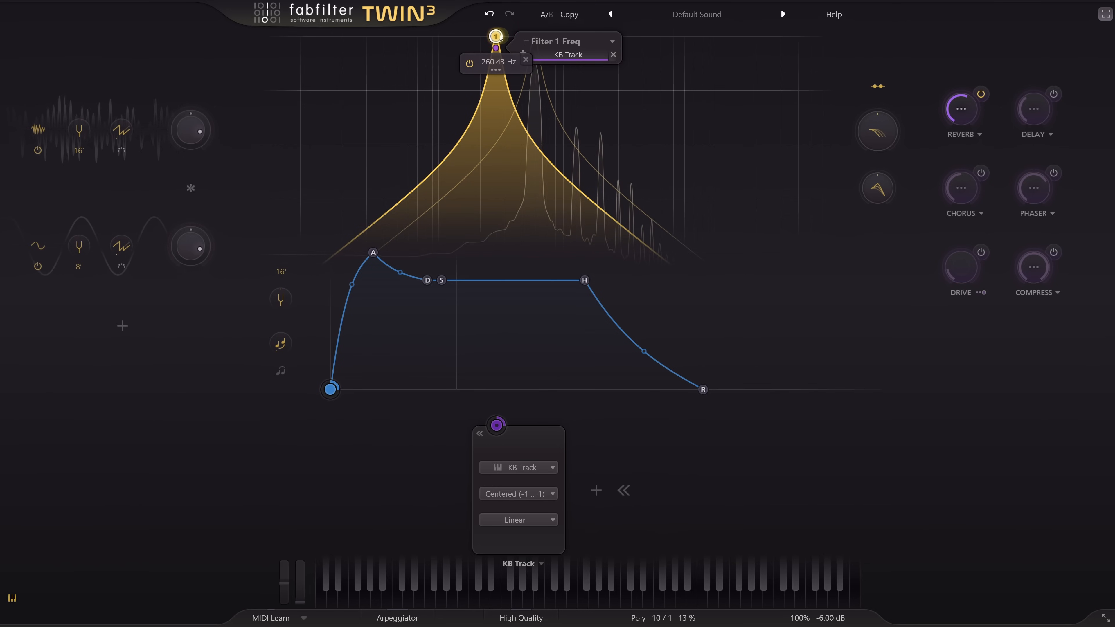
click(38, 266)
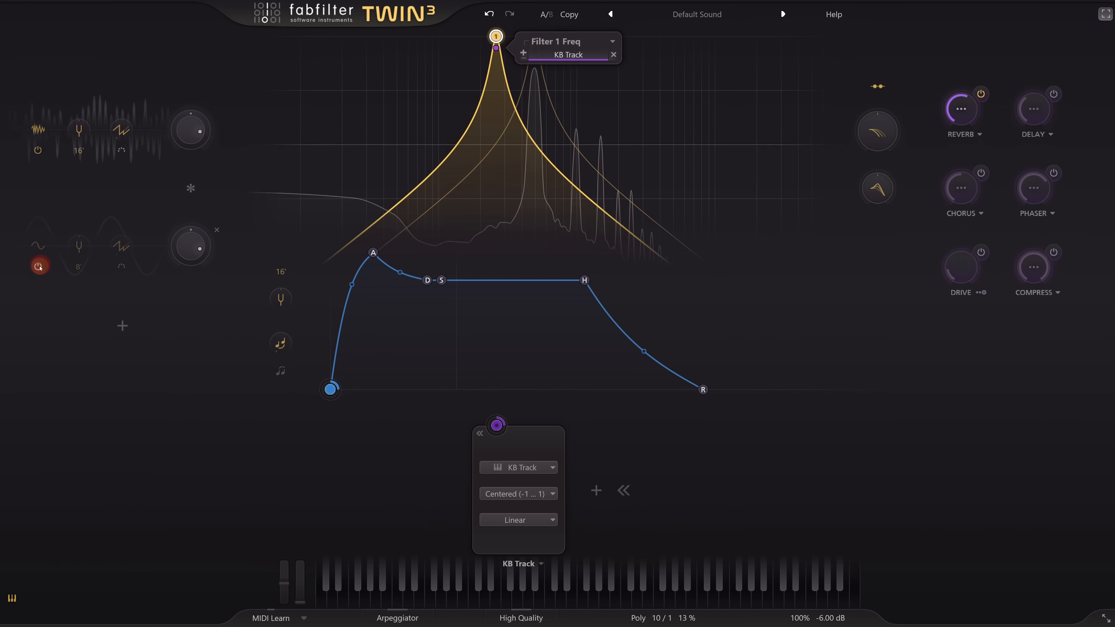
mouse_move(501, 38)
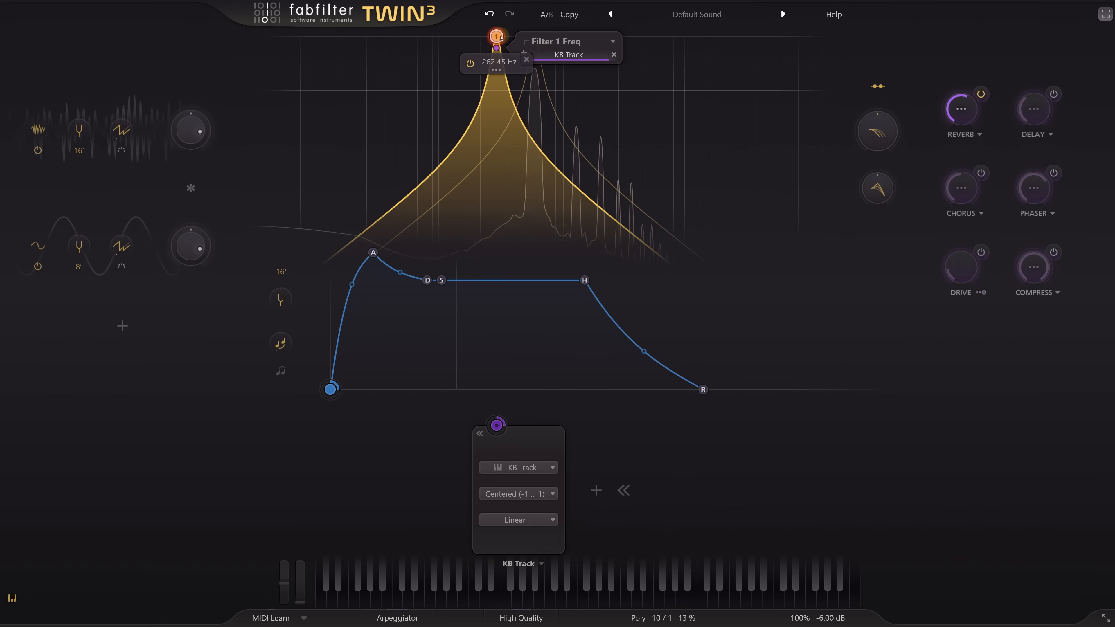
- Switch off the sine oscillator and bring the main envelope's hold back to its minimum
click(39, 266)
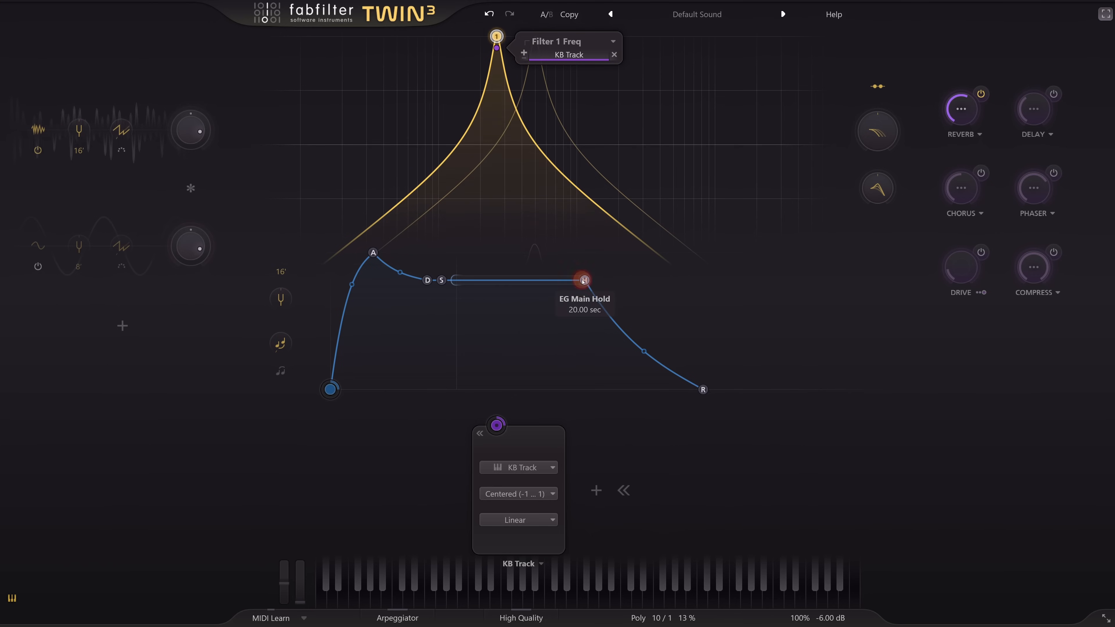
drag(584, 281, 410, 292)
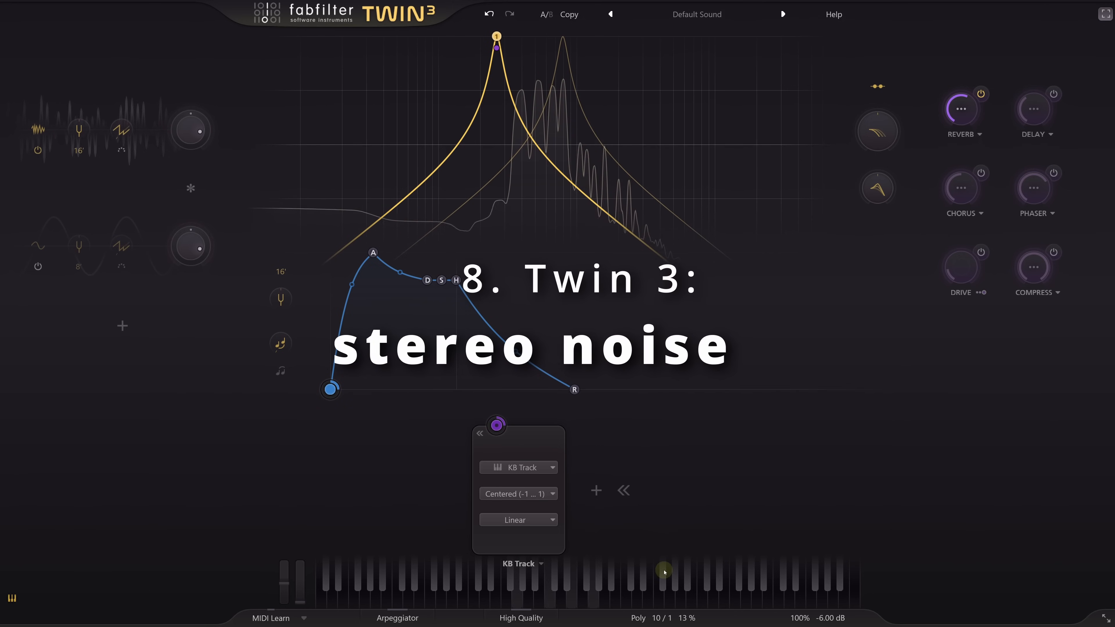
- Try 2 unison voices in the Poly settings, reduce the unison spread to 0%, and return the unison count to 1
mouse_move(663, 618)
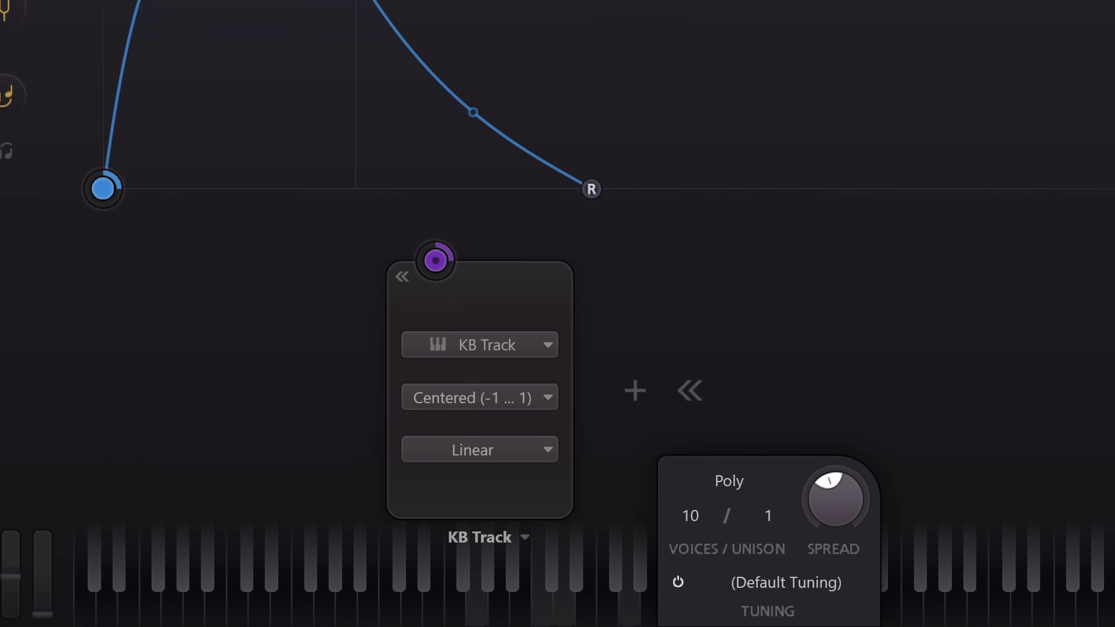
click(769, 518)
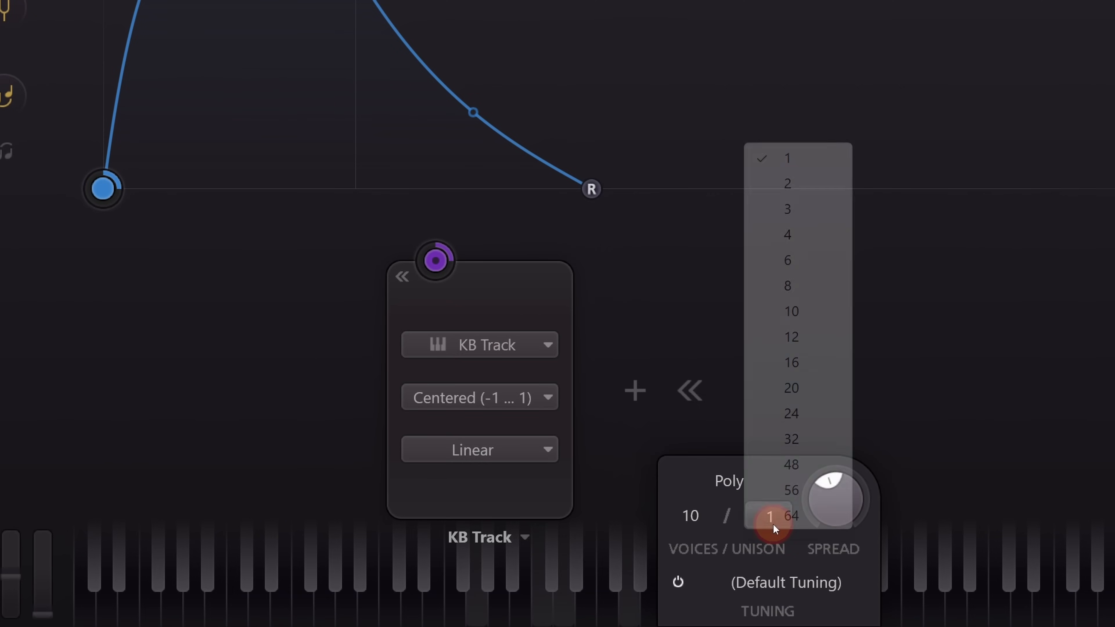
click(795, 183)
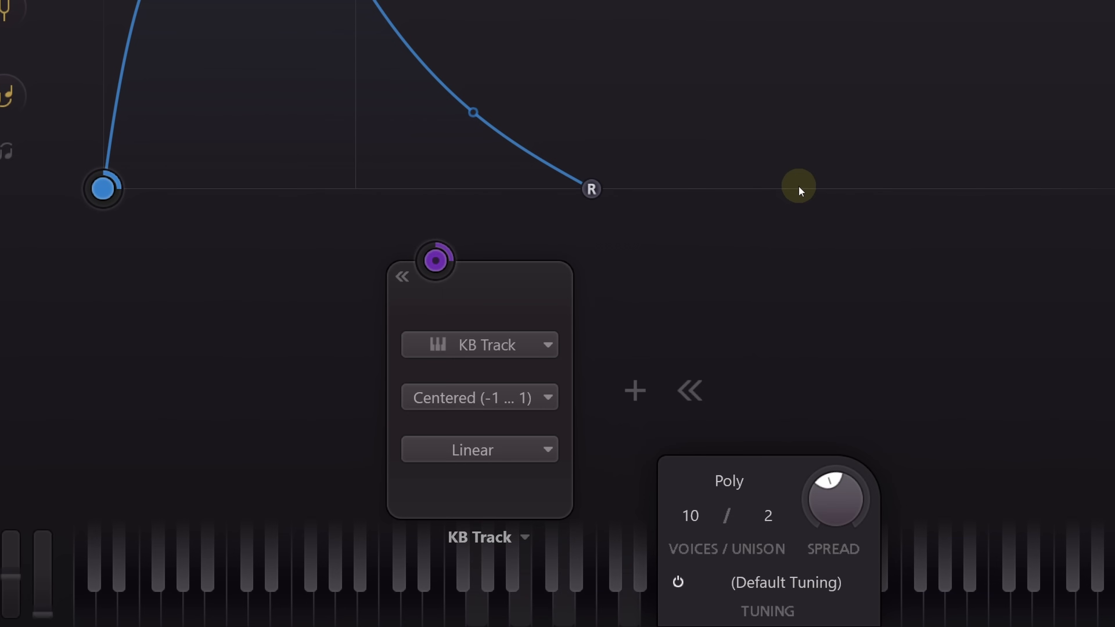
drag(835, 508, 834, 580)
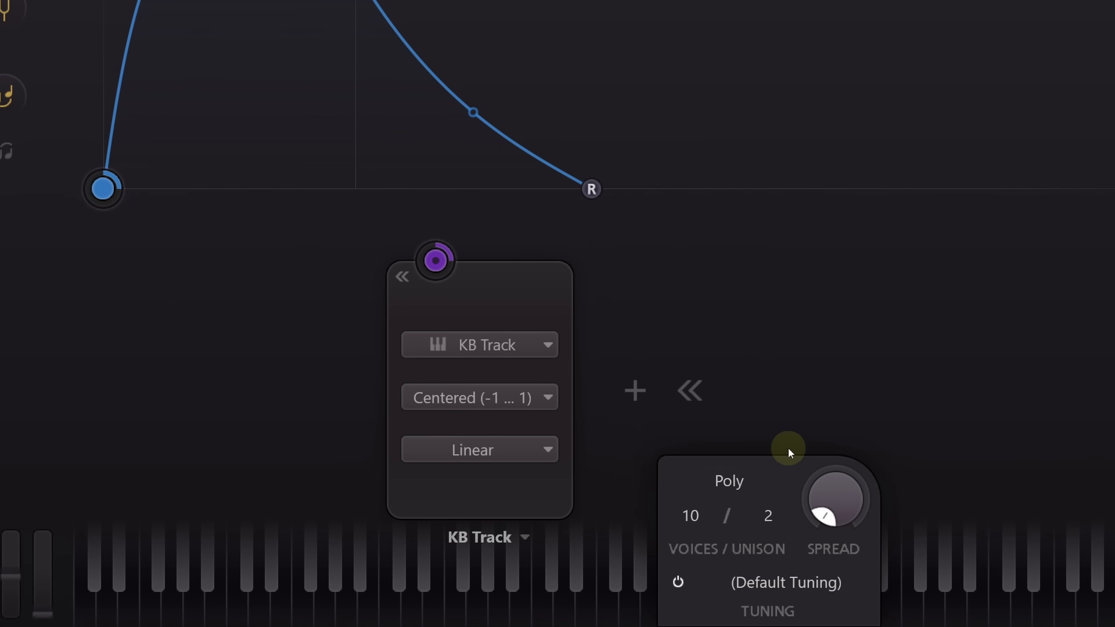
click(768, 516)
click(788, 159)
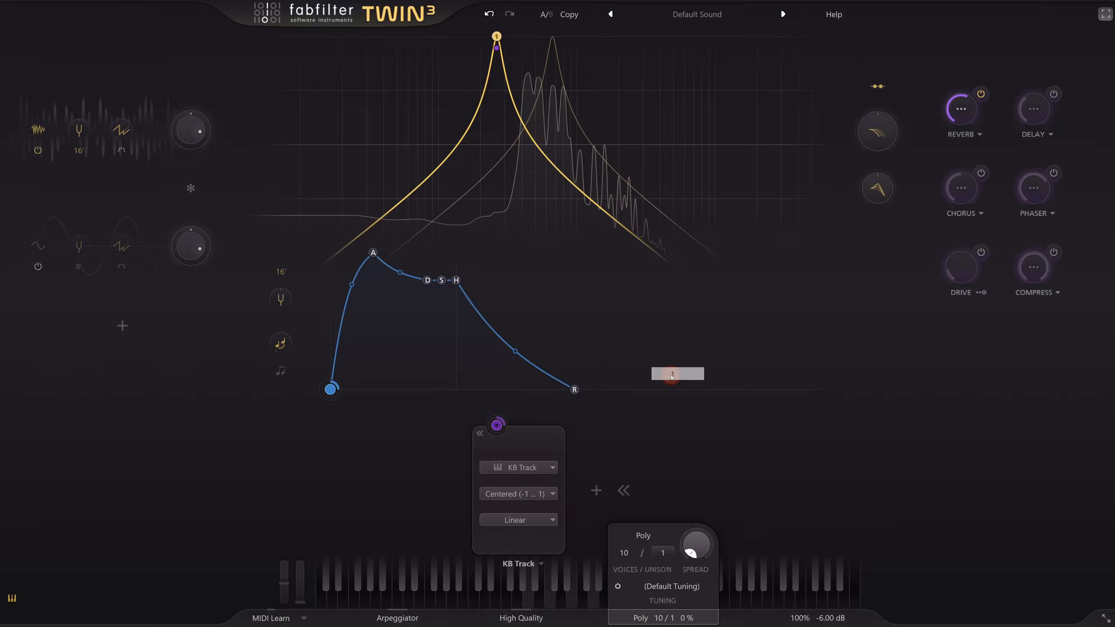
- Change the second oscillator to White Noise and switch it on, panning the two noise oscillators to opposite sides
click(44, 246)
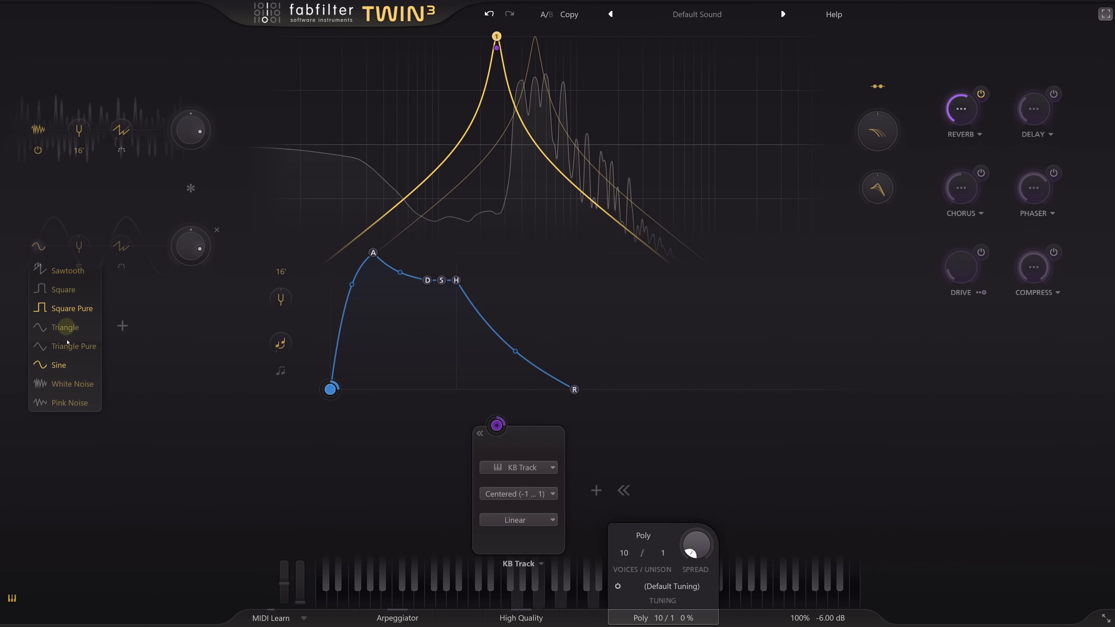
click(75, 384)
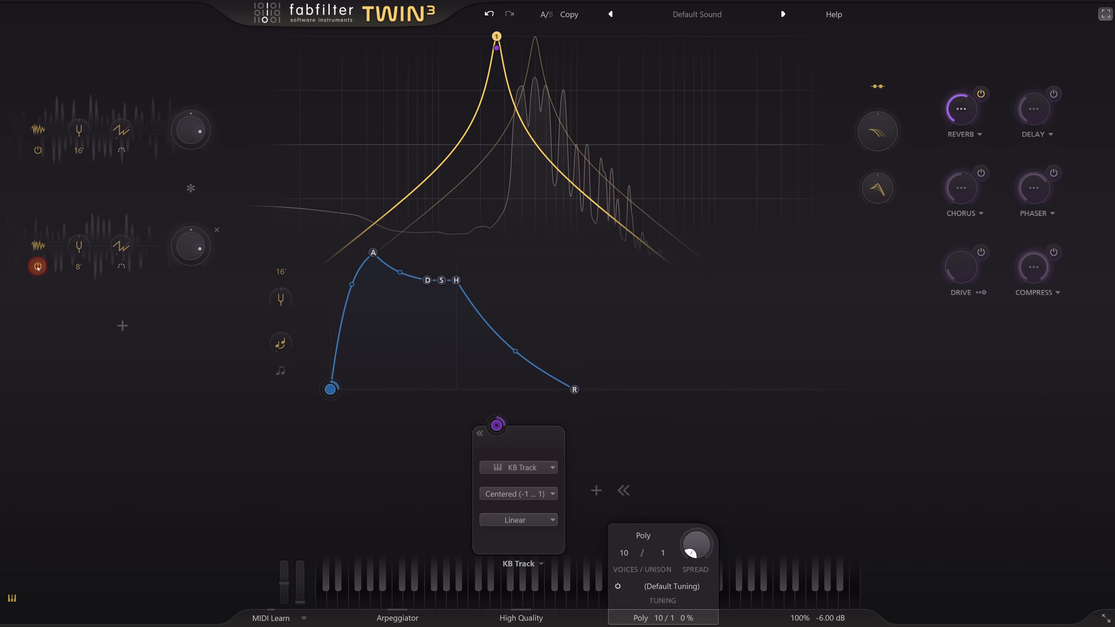
mouse_move(188, 255)
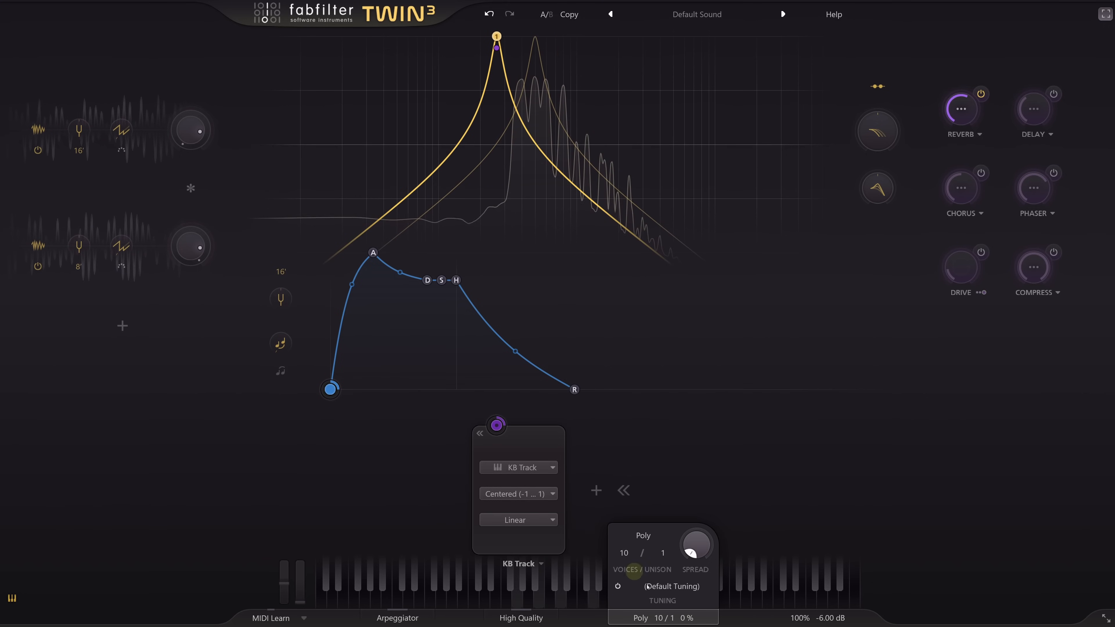
click(671, 619)
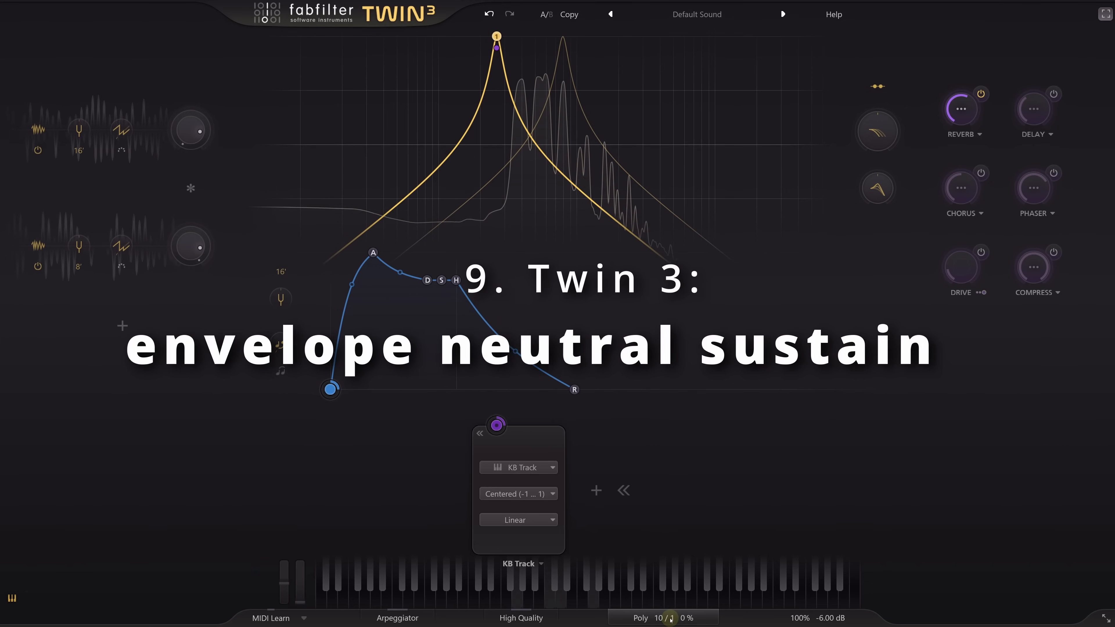
- Add a new Envelope Generator and assign it to Filter 1's frequency
click(641, 393)
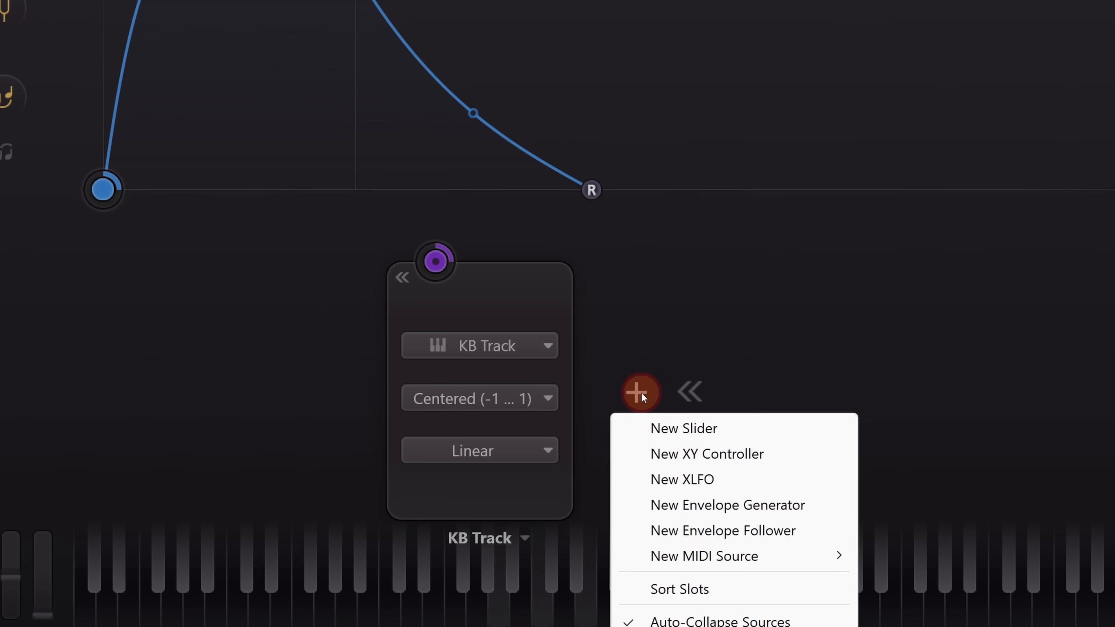
click(701, 508)
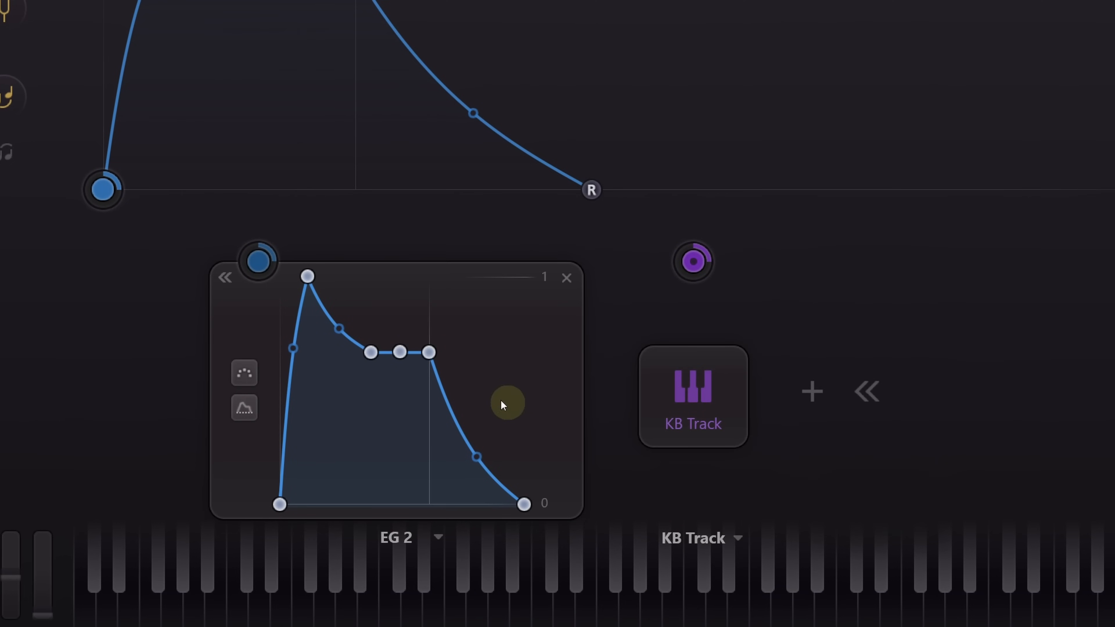
drag(259, 261, 5, 12)
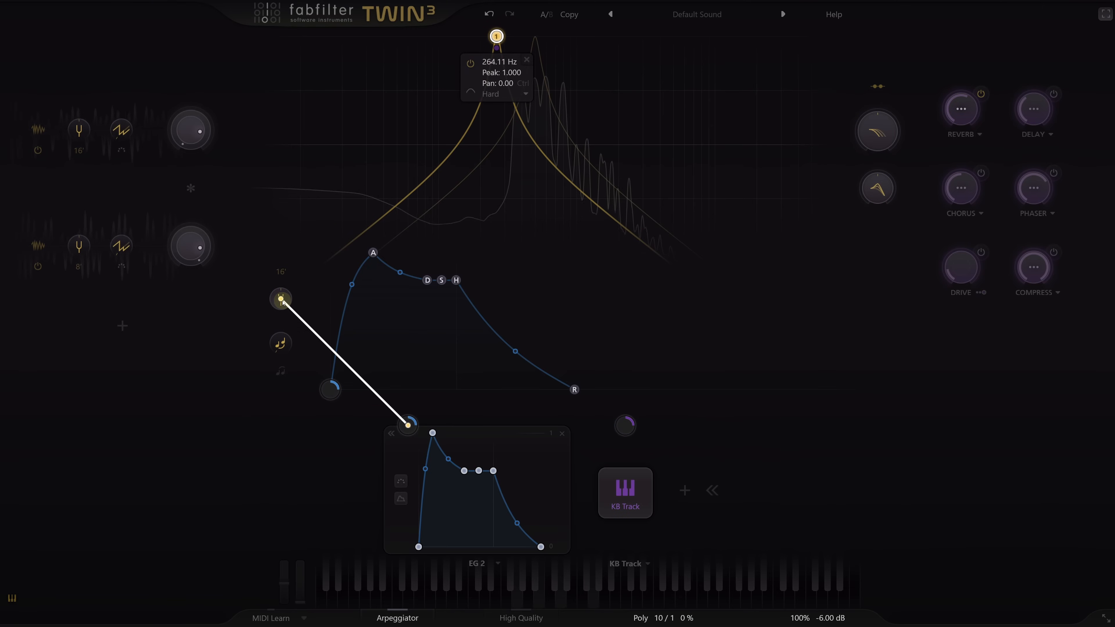
drag(283, 303, 497, 38)
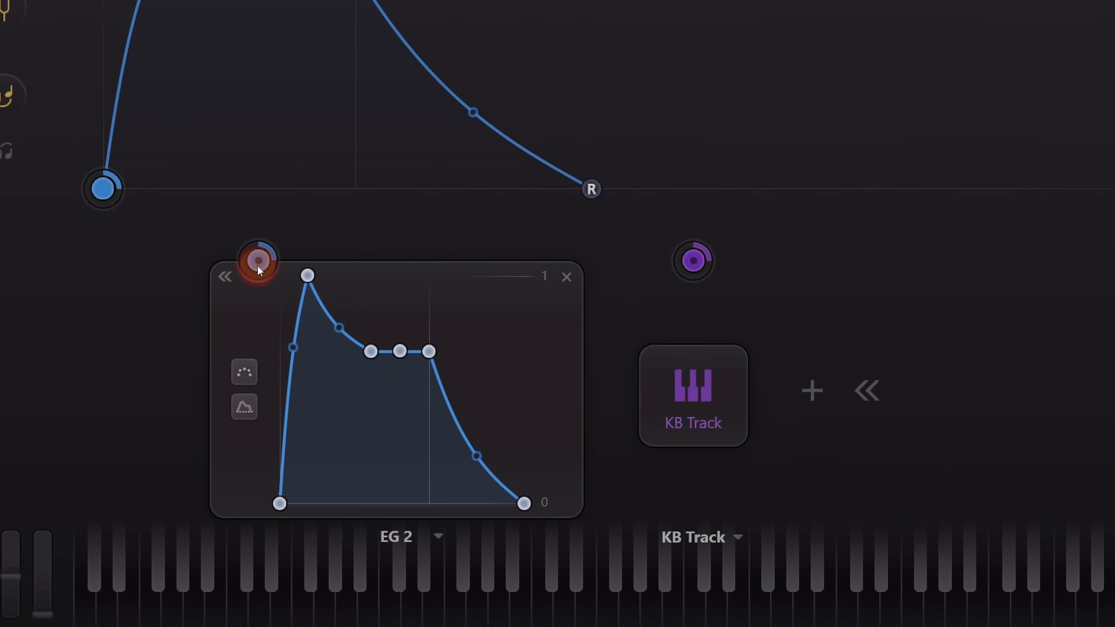
mouse_move(258, 260)
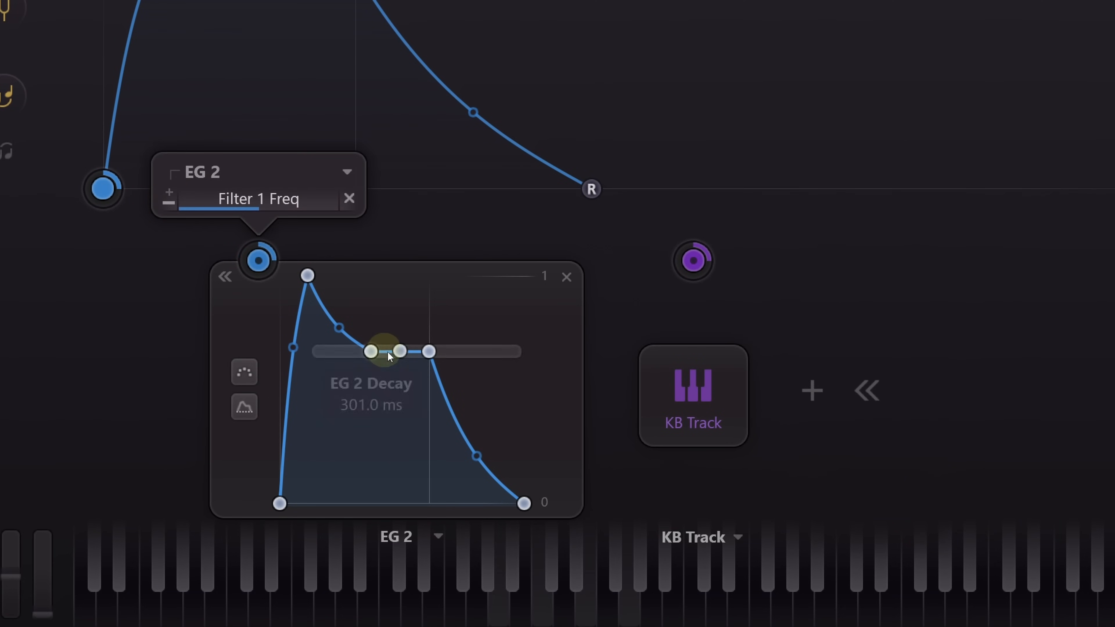
- Reshape EG 2 into a short spike by lowering its sustain to the minimum, slightly lengthening the decay and shortening the attack
drag(399, 351, 397, 564)
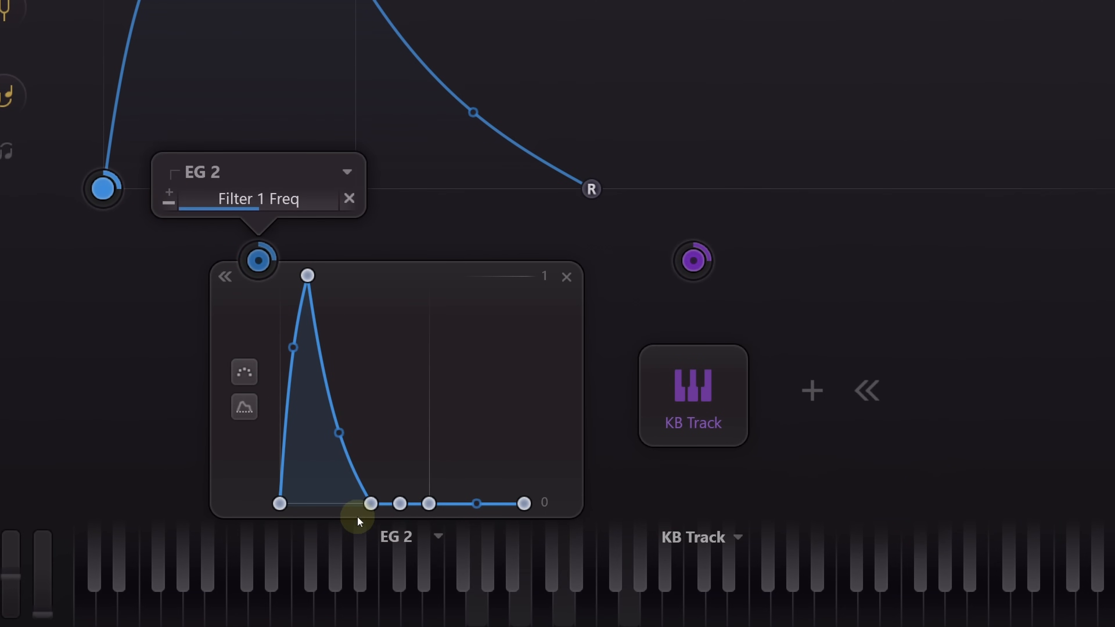
click(371, 502)
drag(371, 503, 381, 502)
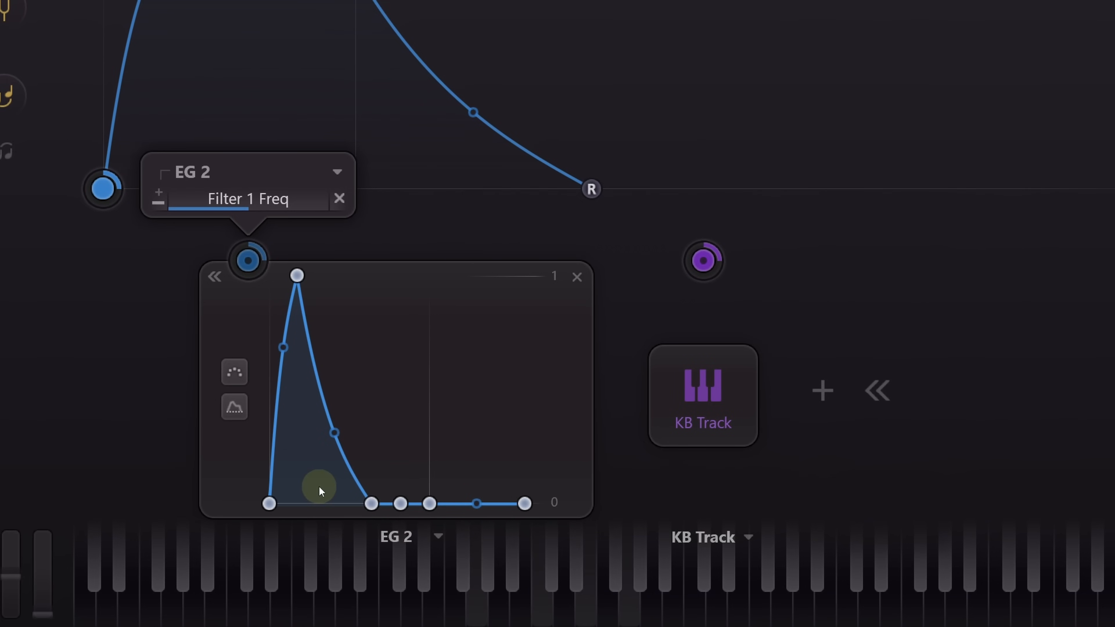
drag(297, 275, 289, 309)
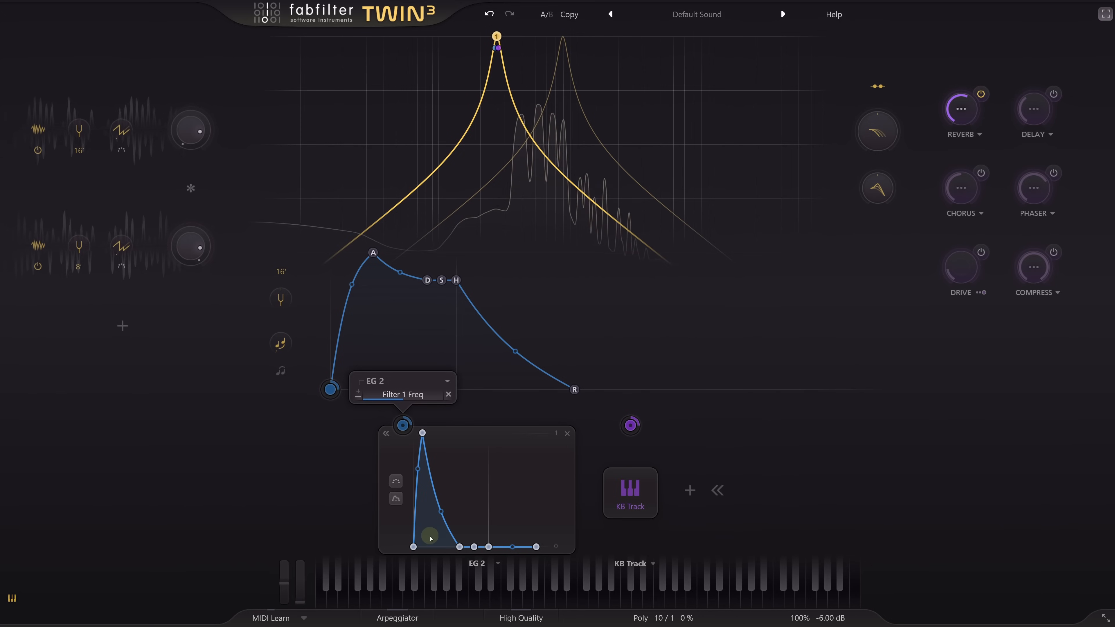
mouse_move(361, 504)
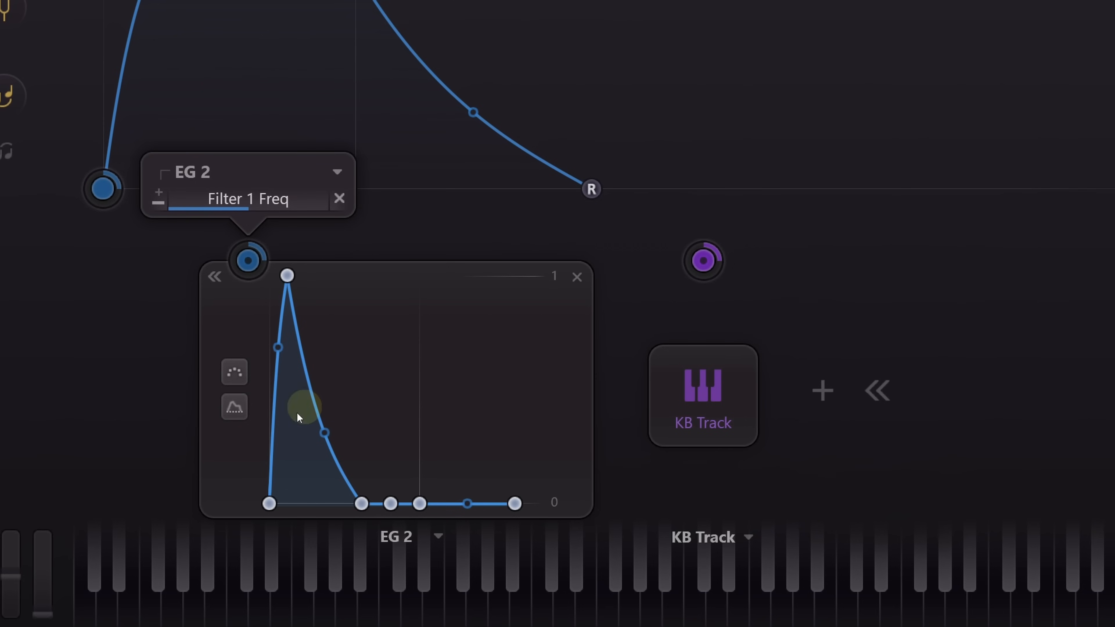
- Switch EG 2 to Neutral Sustain mode and raise its sustain to about -5.56 dB
click(234, 402)
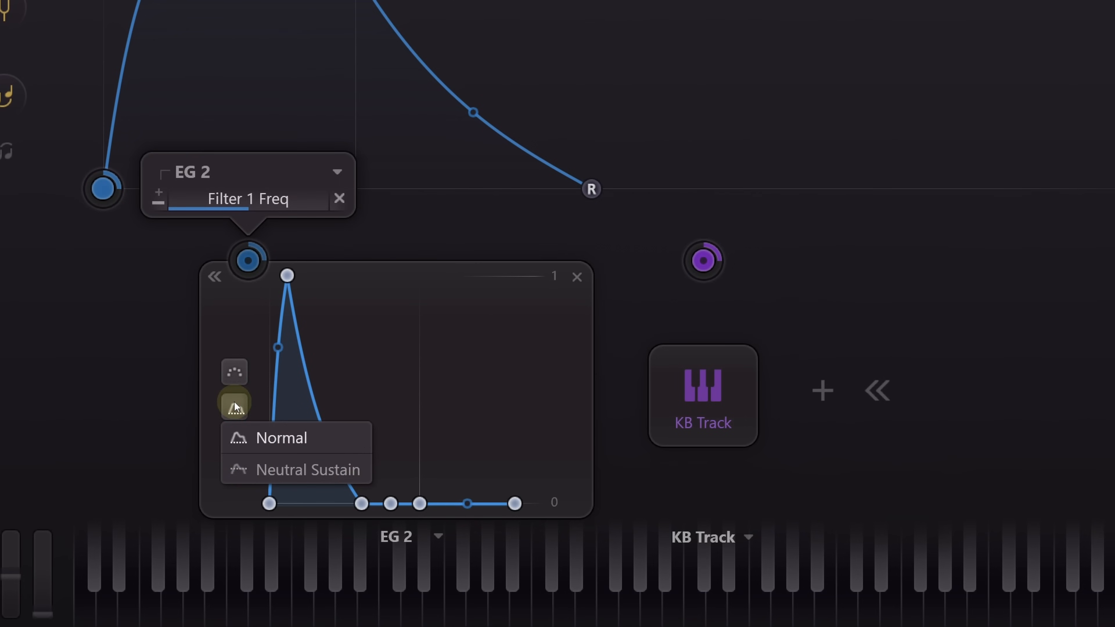
click(291, 470)
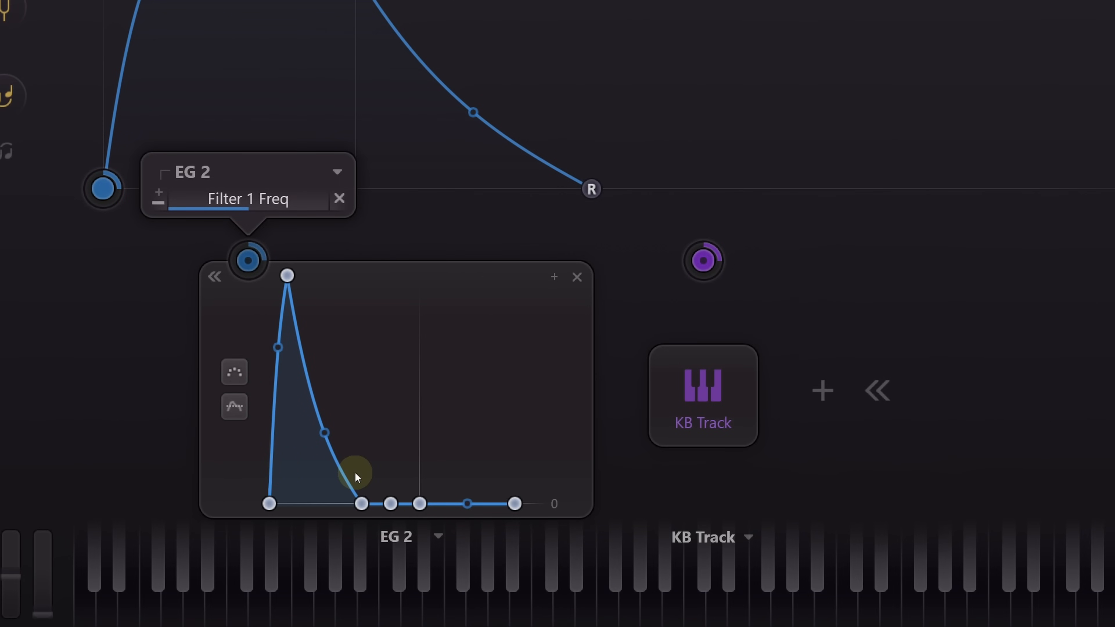
mouse_move(390, 502)
drag(390, 504, 369, 374)
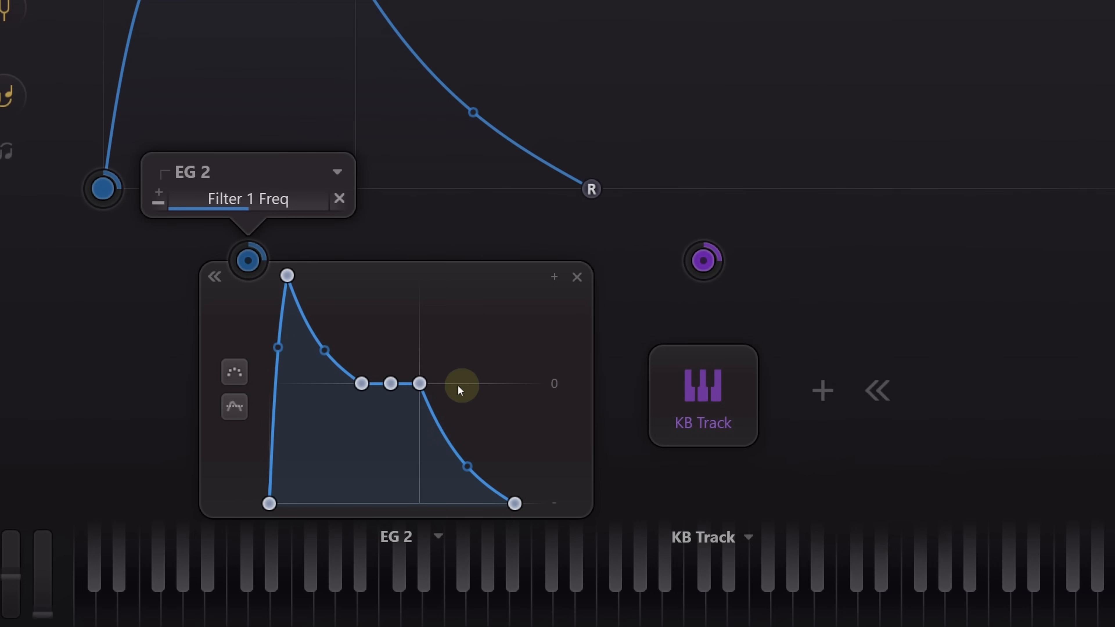
mouse_move(390, 386)
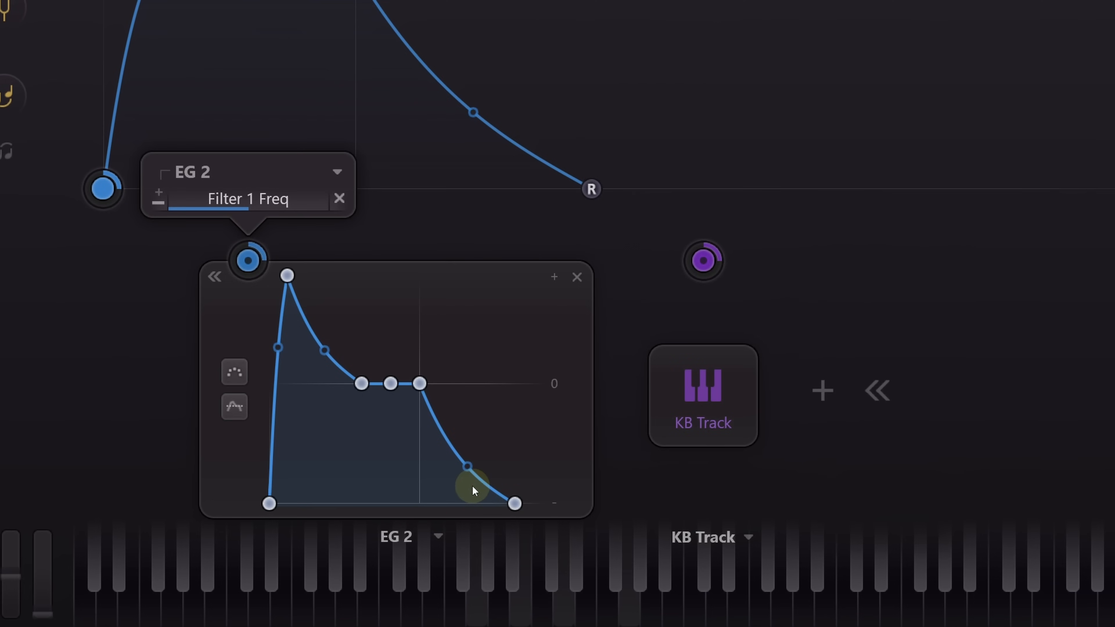
- Invert EG 2's modulation of Filter 1's frequency and raise EG 2's sustain to 0.00 dB
click(160, 200)
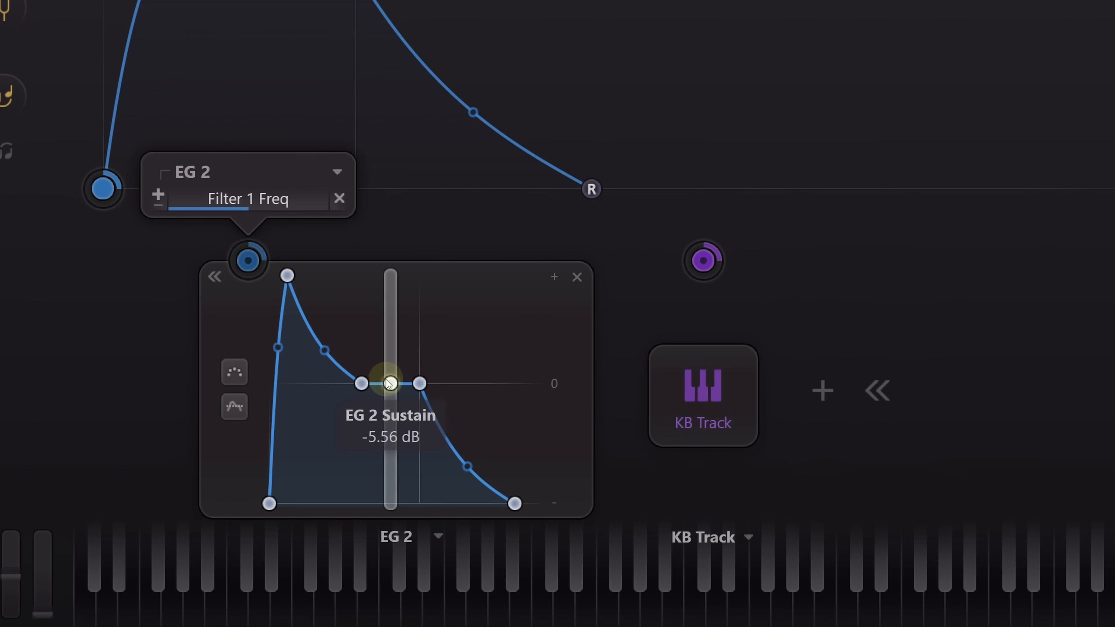
drag(394, 384, 396, 237)
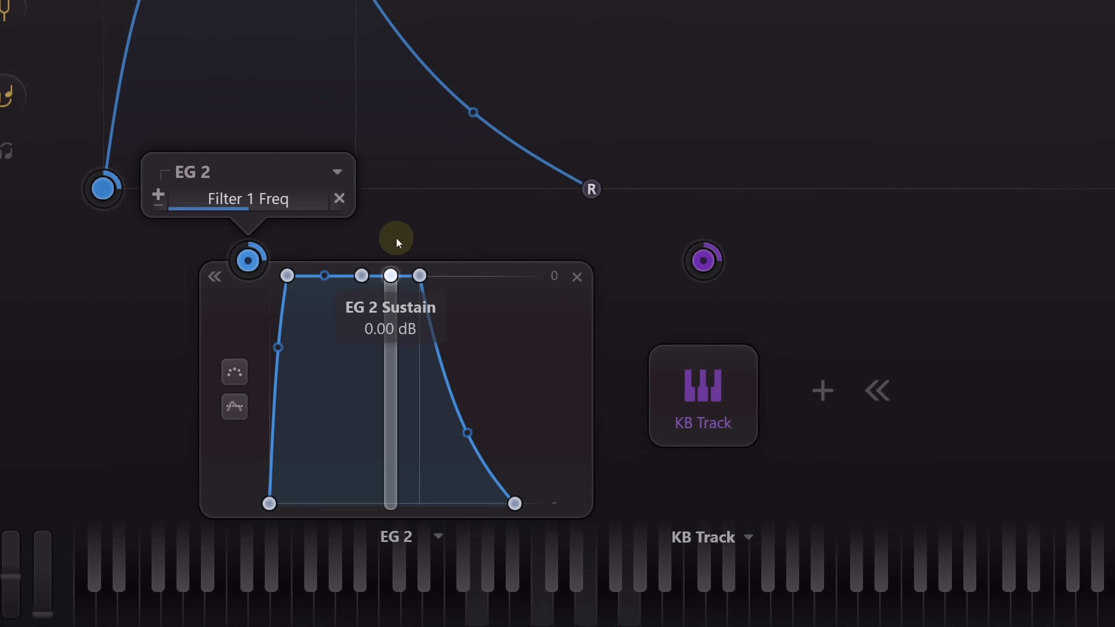
- Lengthen EG 2's attack and release, and adjust its modulation level on Filter 1's frequency
drag(286, 278, 363, 281)
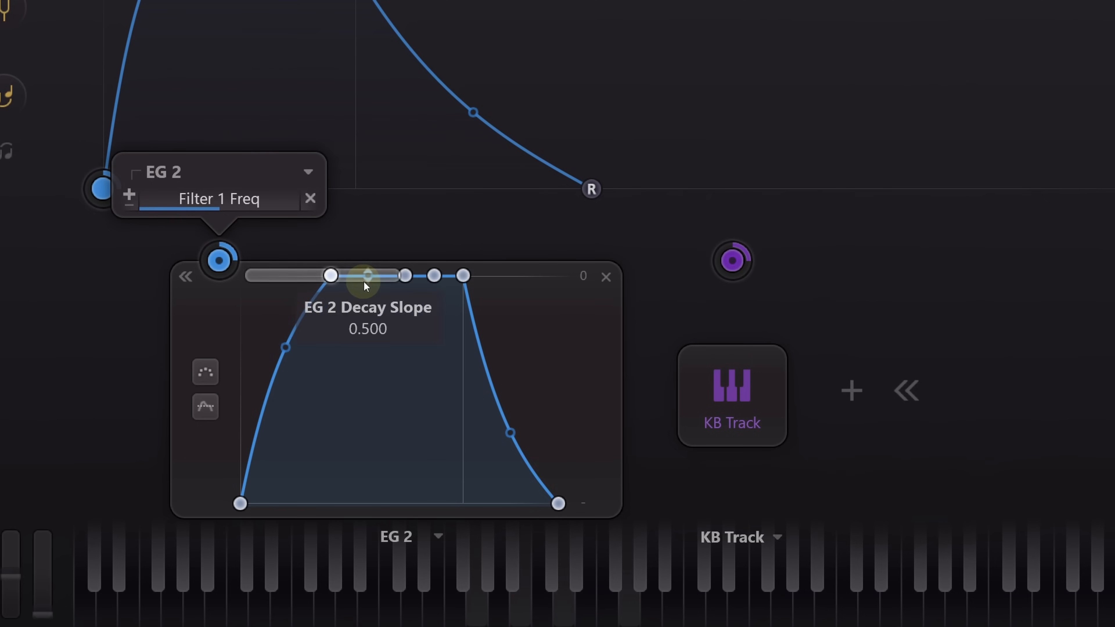
mouse_move(558, 505)
drag(558, 505, 628, 526)
mouse_move(193, 205)
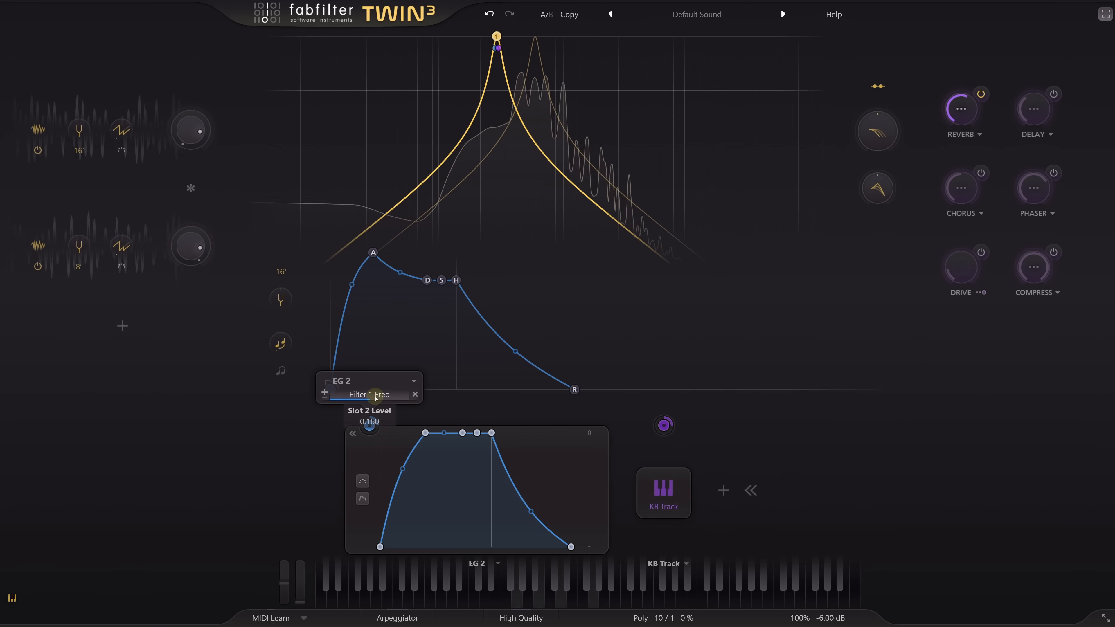
scroll(375, 398, up, 3)
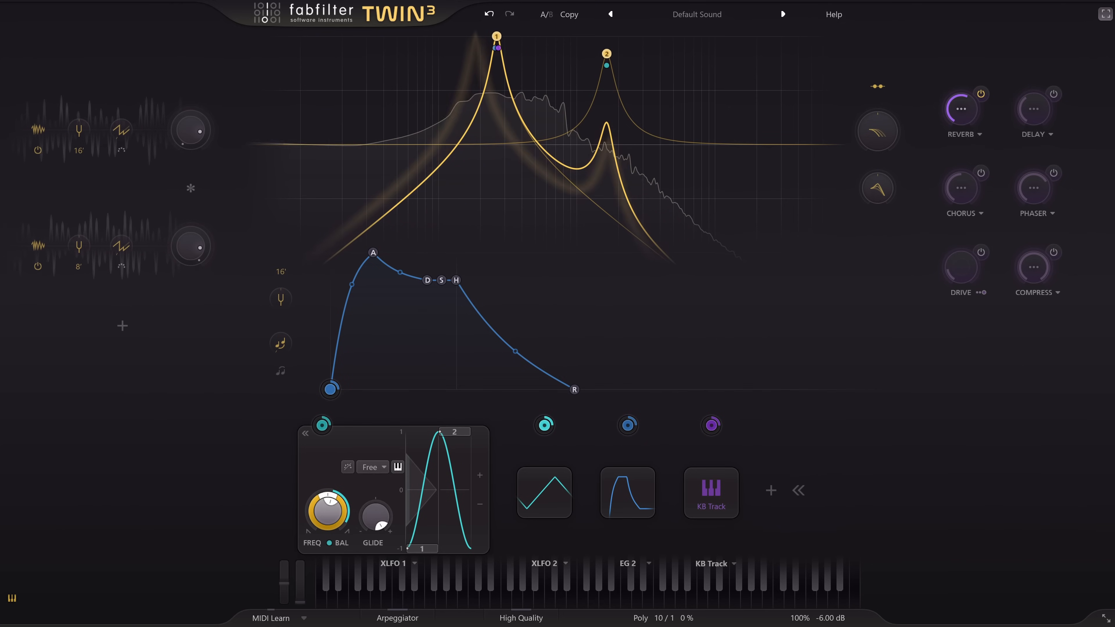
- Inspect the modulation of Filter 2 and of XLFO 1's frequency in the setup with two XLFOs
mouse_move(620, 52)
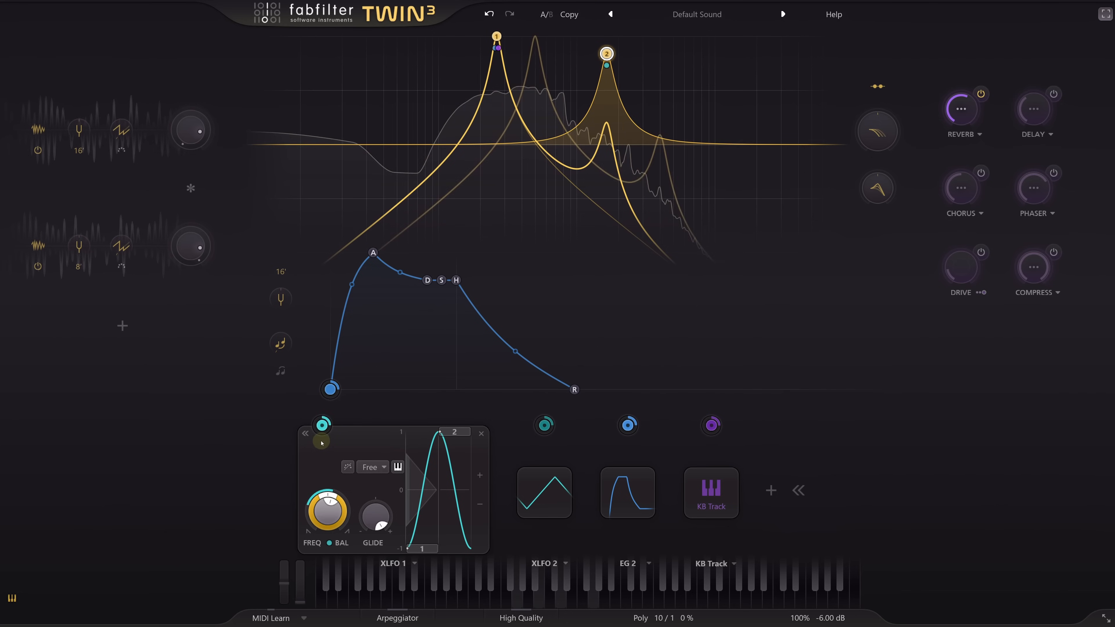
mouse_move(329, 517)
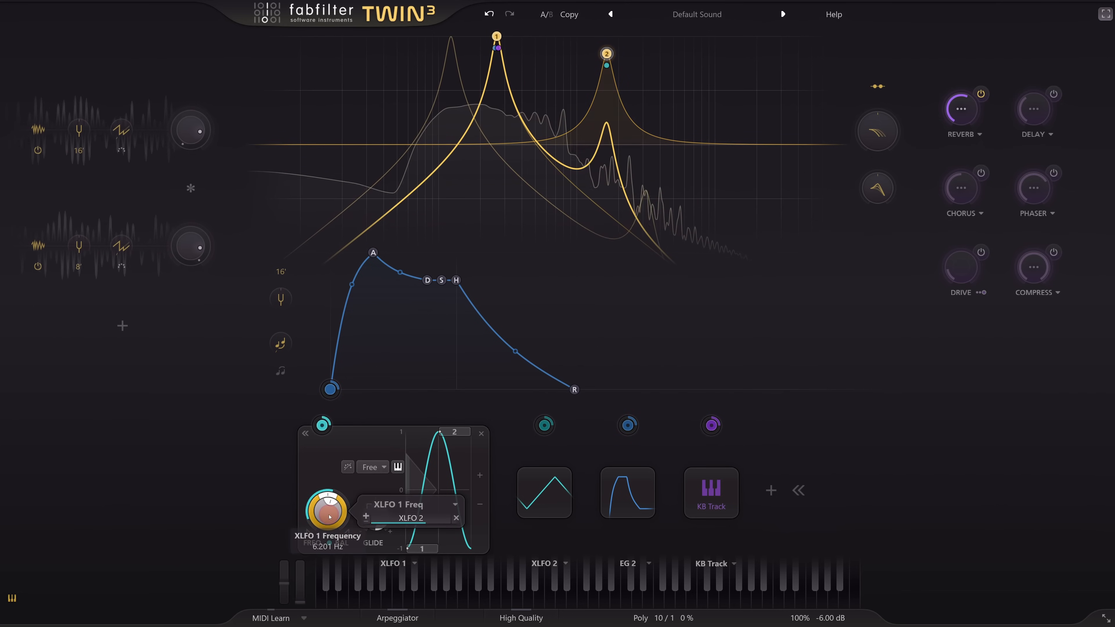
mouse_move(554, 497)
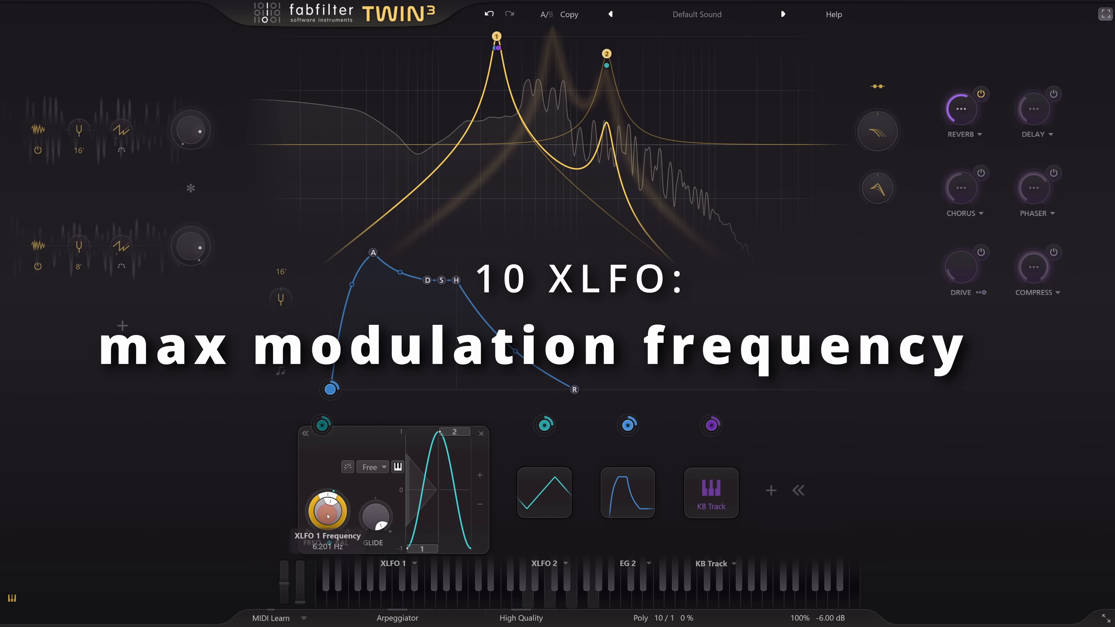
- Try a higher XLFO 1 frequency, and extend its waveform to 16 sine steps alternating between -1 and 1
drag(328, 516, 323, 370)
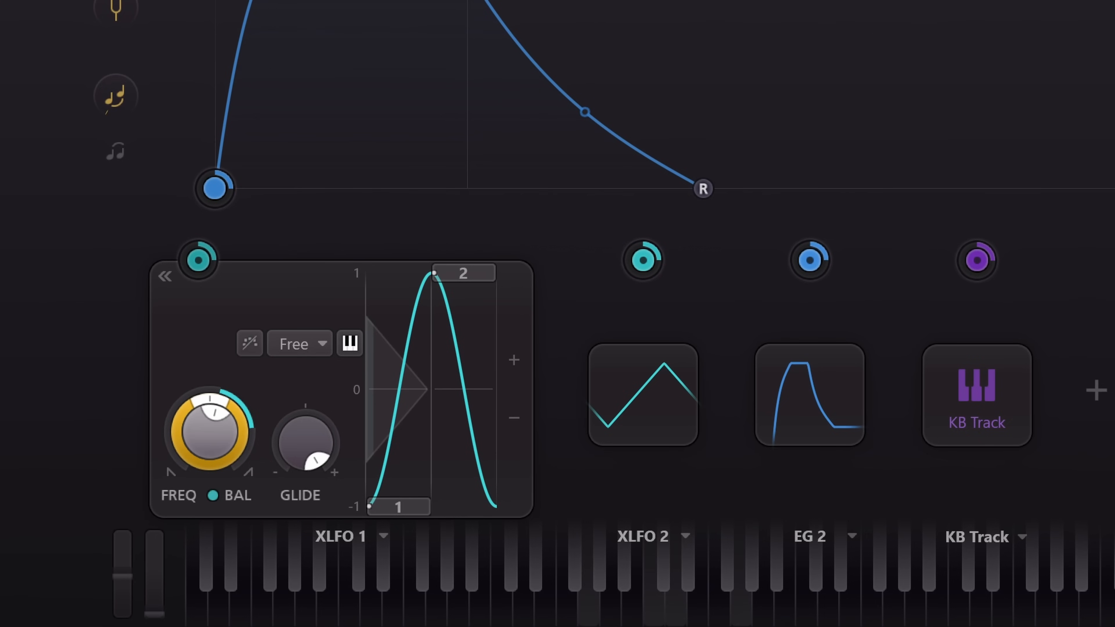
click(522, 349)
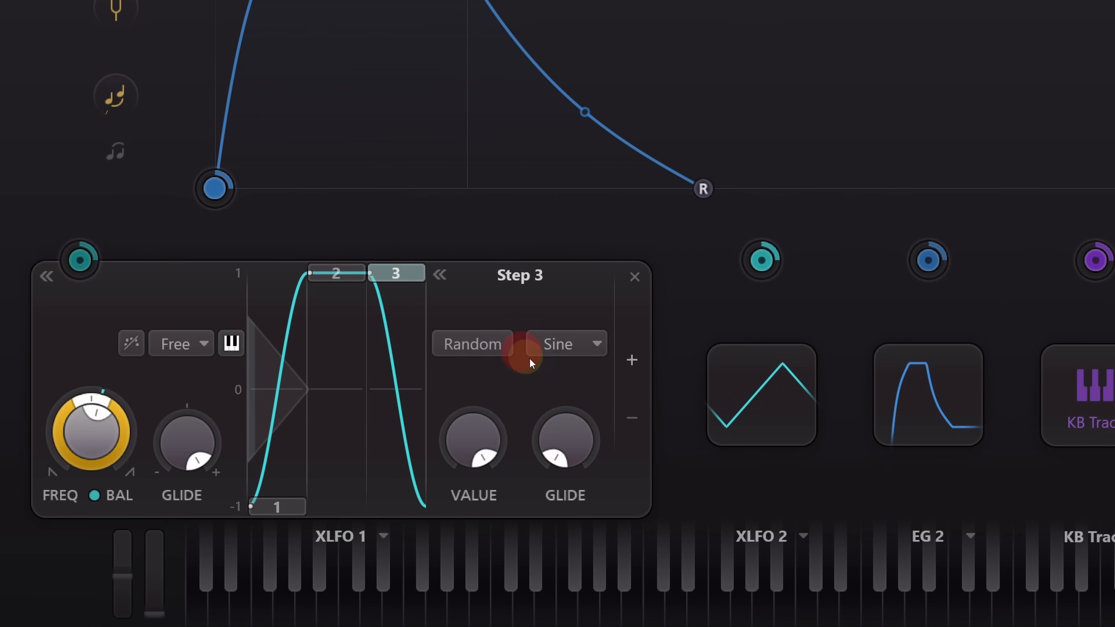
click(637, 362)
drag(381, 280, 366, 556)
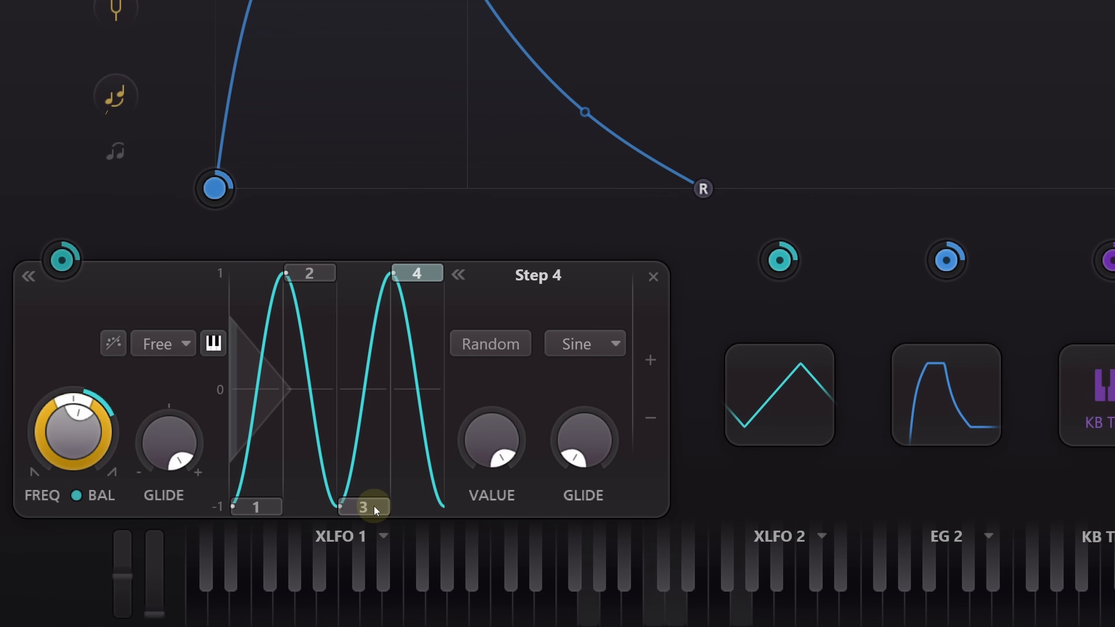
click(651, 361)
click(670, 357)
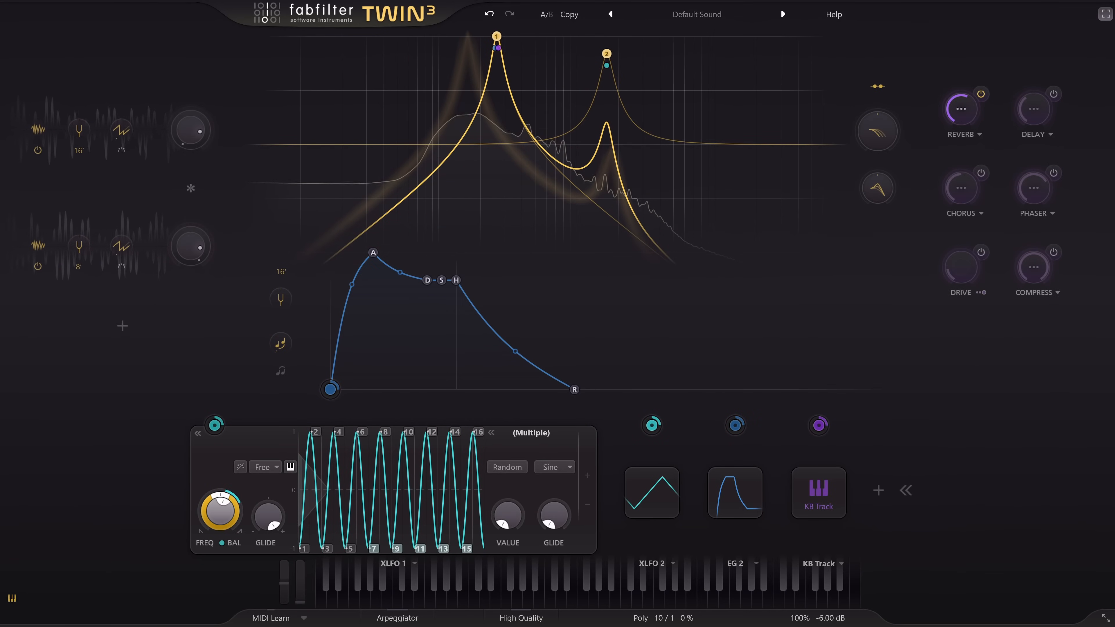
- Toggle the High Quality processing option in Twin 3
click(524, 618)
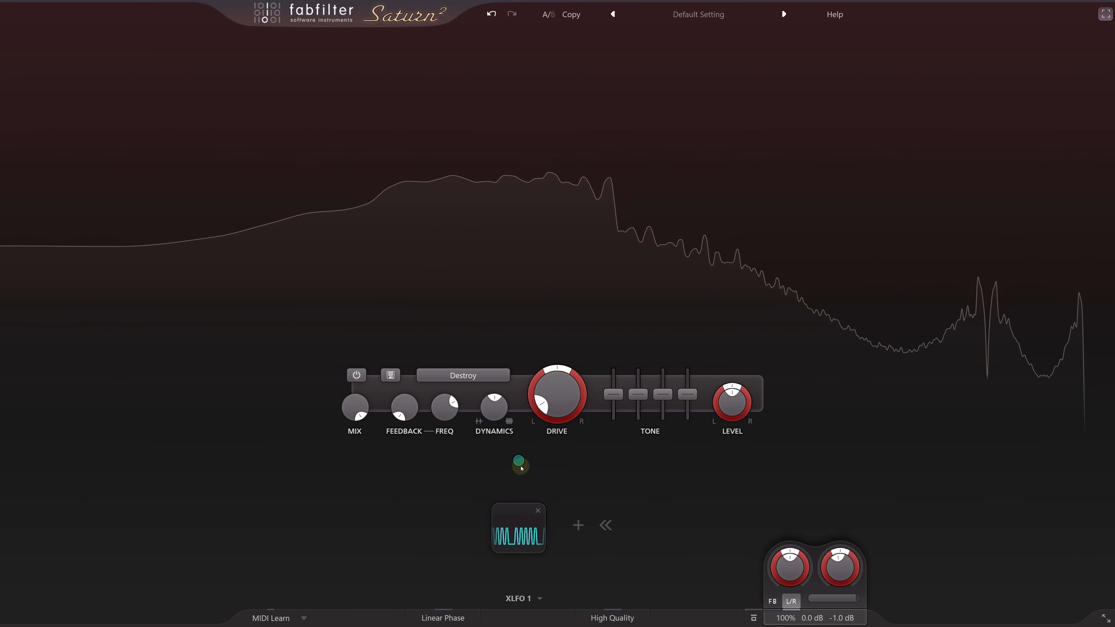
- Modulate the output gain with XLFO 1, raise the modulation level, and expand XLFO 1's editor
drag(519, 461, 839, 571)
scroll(914, 577, up, 4)
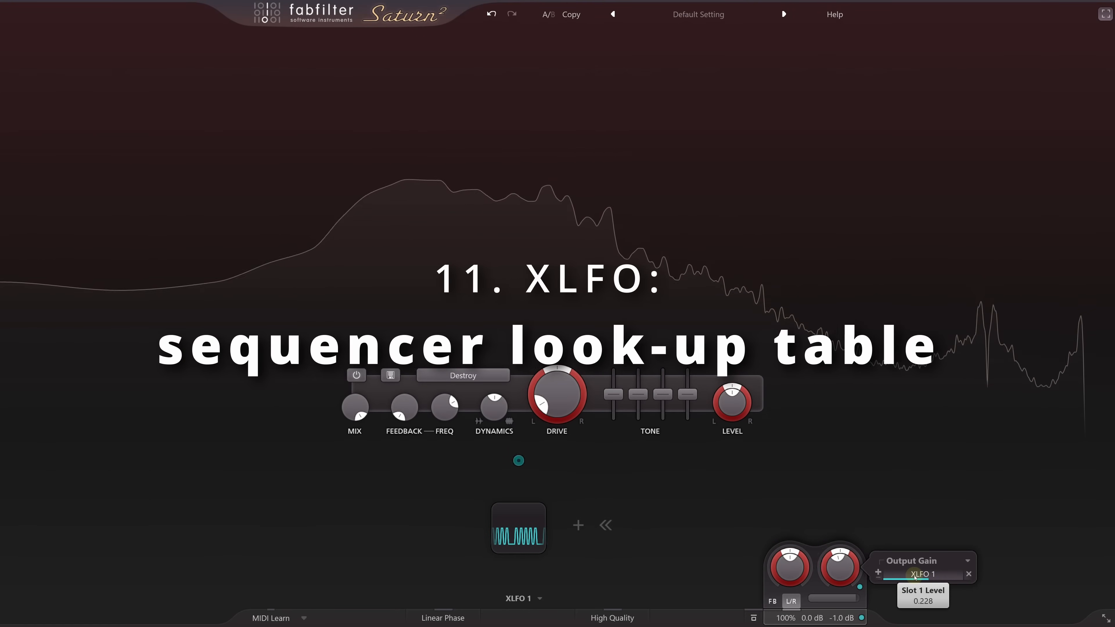
scroll(915, 577, up, 5)
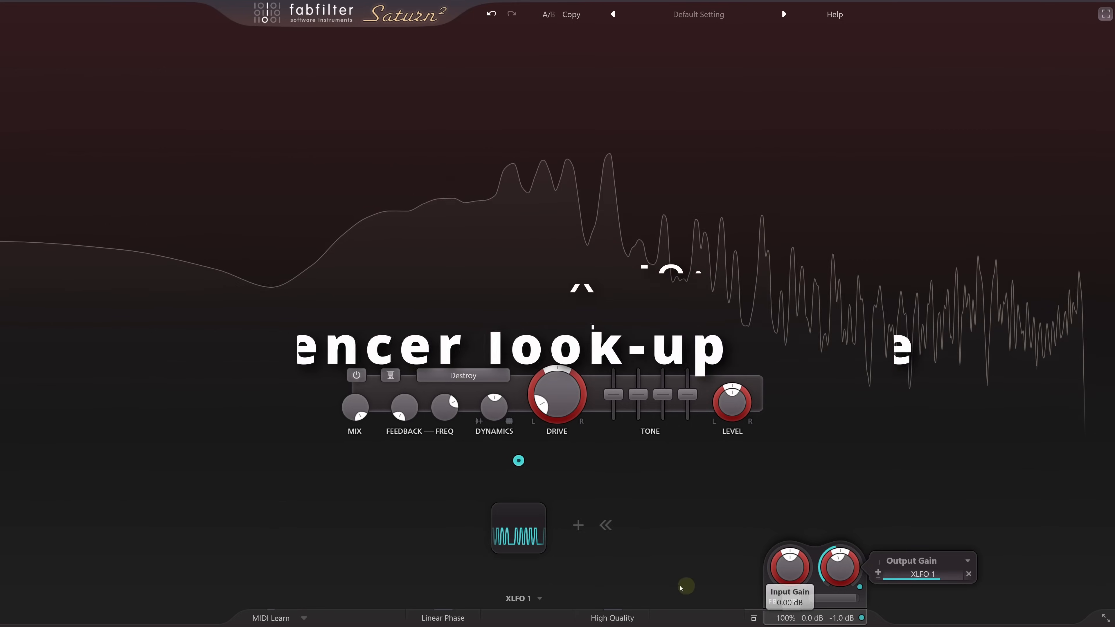
click(525, 534)
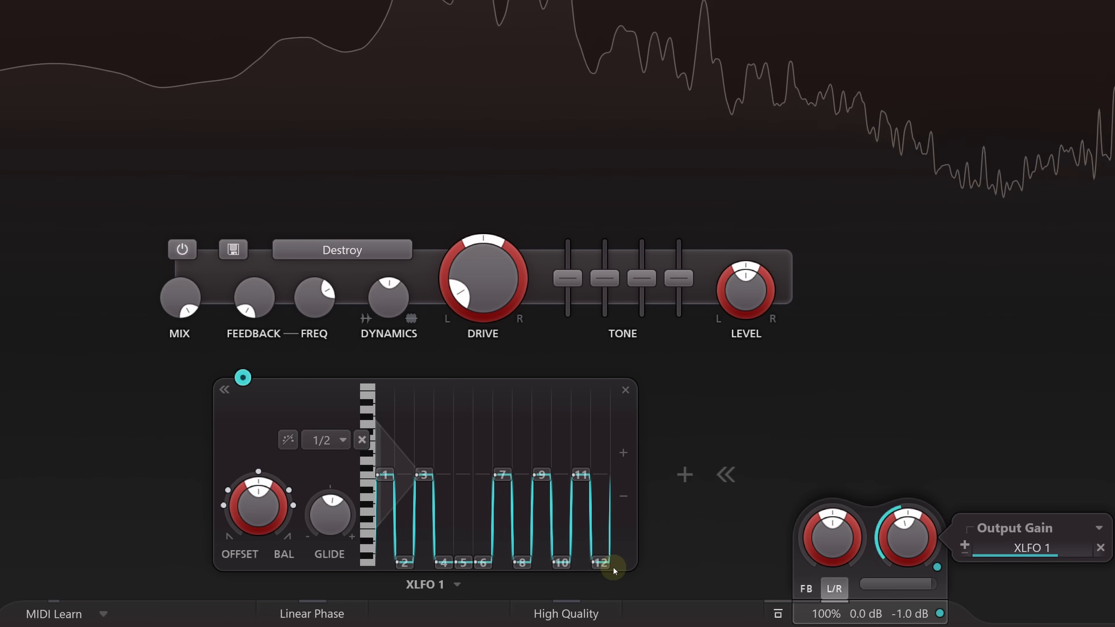
click(825, 615)
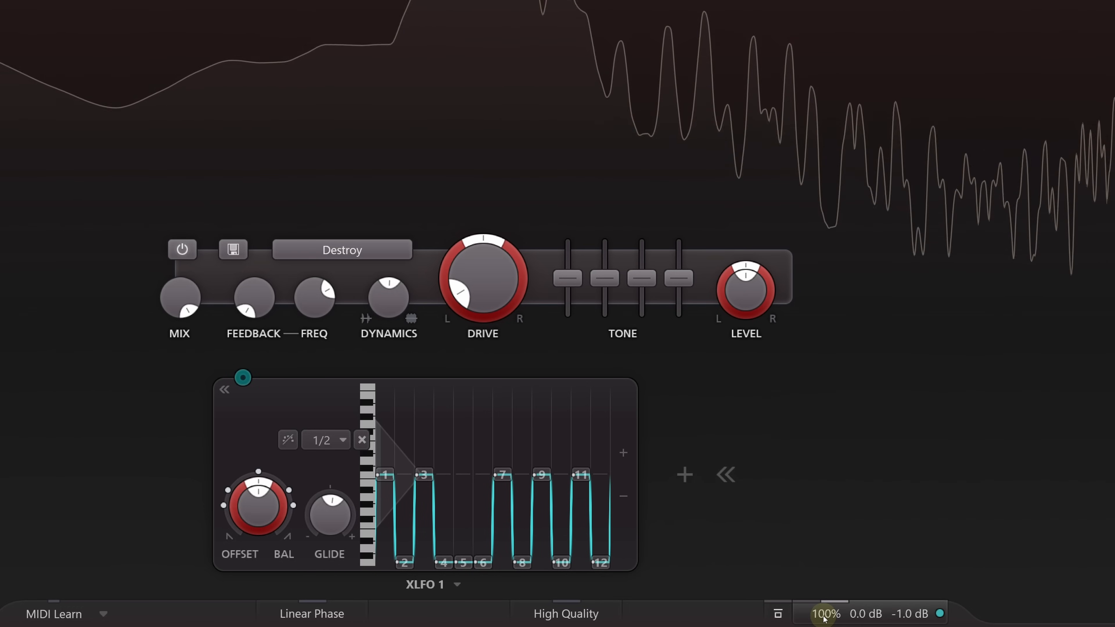
- Try shifting XLFO 1's phase offset to about 0.665, and reset it to 0
mouse_move(378, 463)
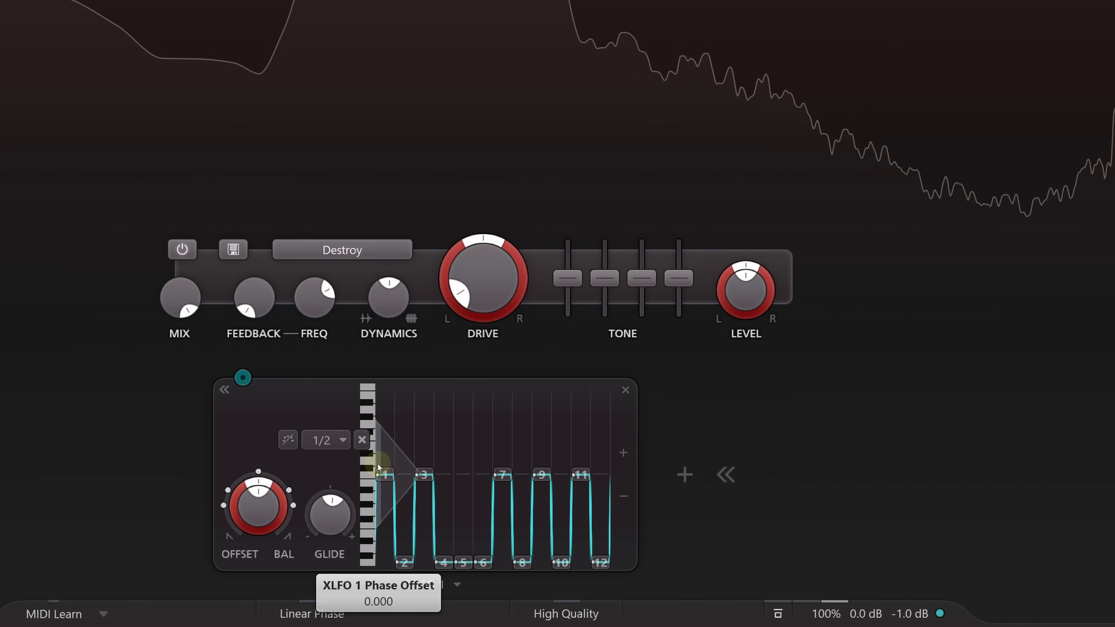
drag(378, 465, 535, 498)
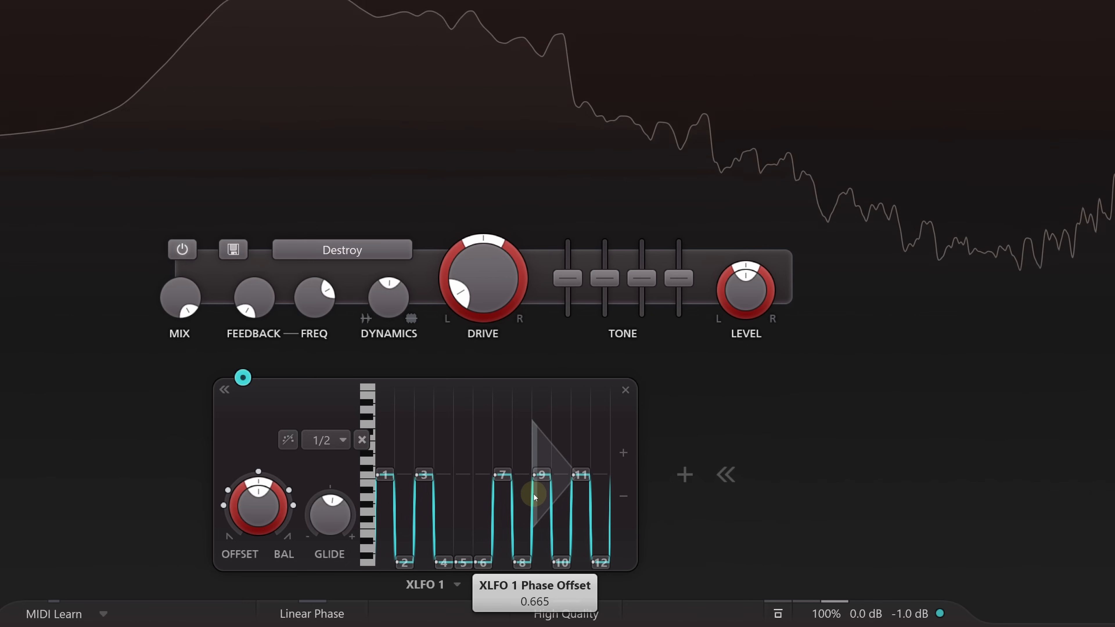
right_click(535, 497)
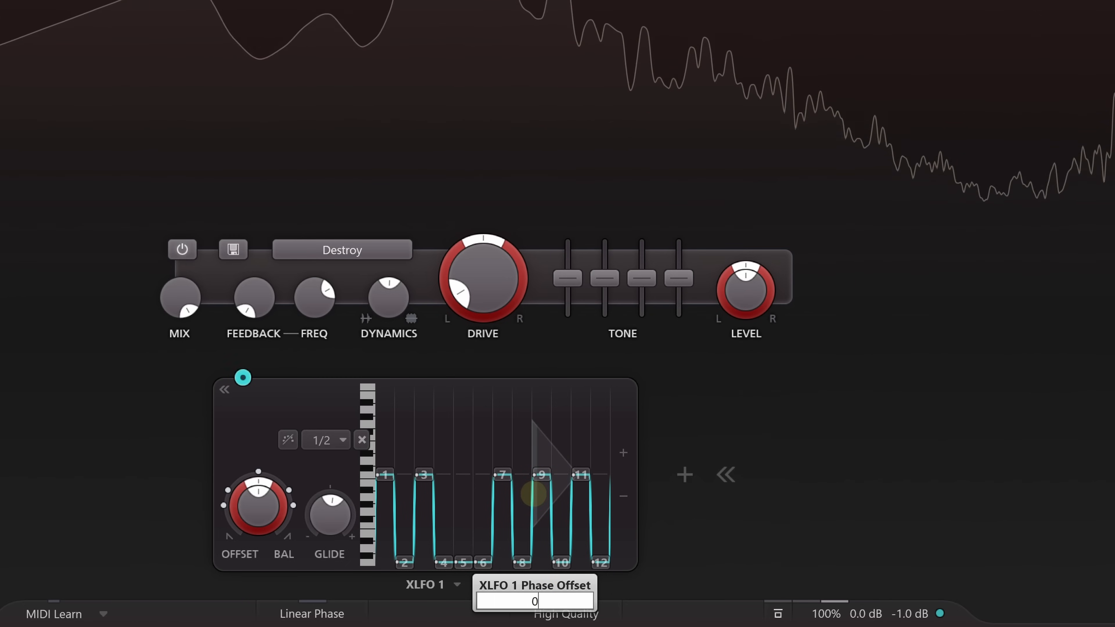
text(0)
key(Return)
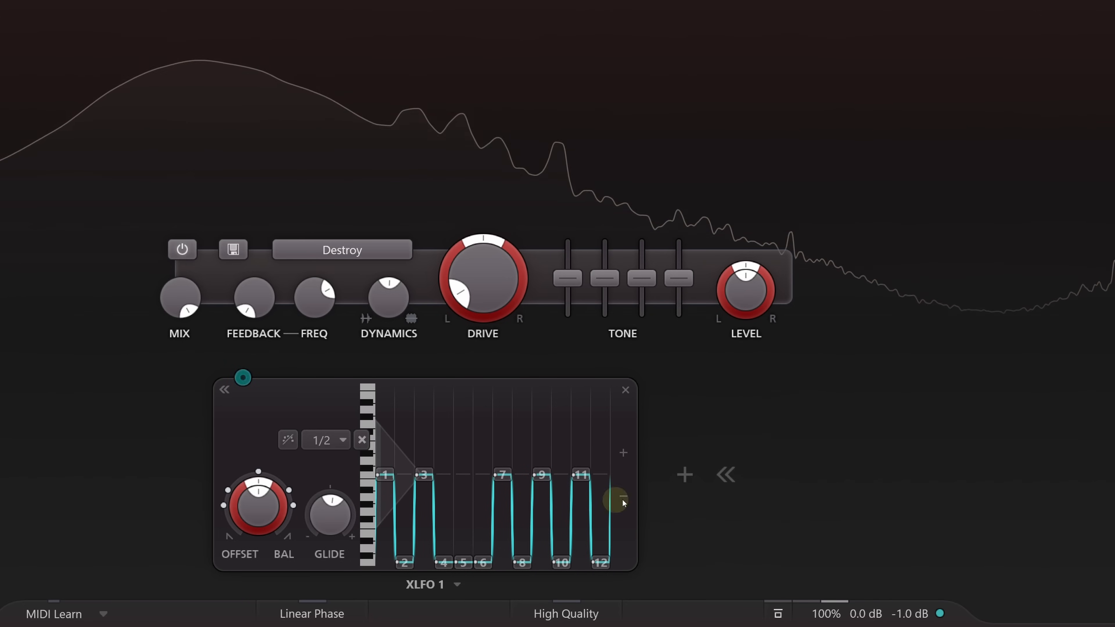
- Add a second XLFO with the 4 Step Sequence 1 preset and sync mode 4, and route it to XLFO 1's phase offset
right_click(689, 486)
click(720, 354)
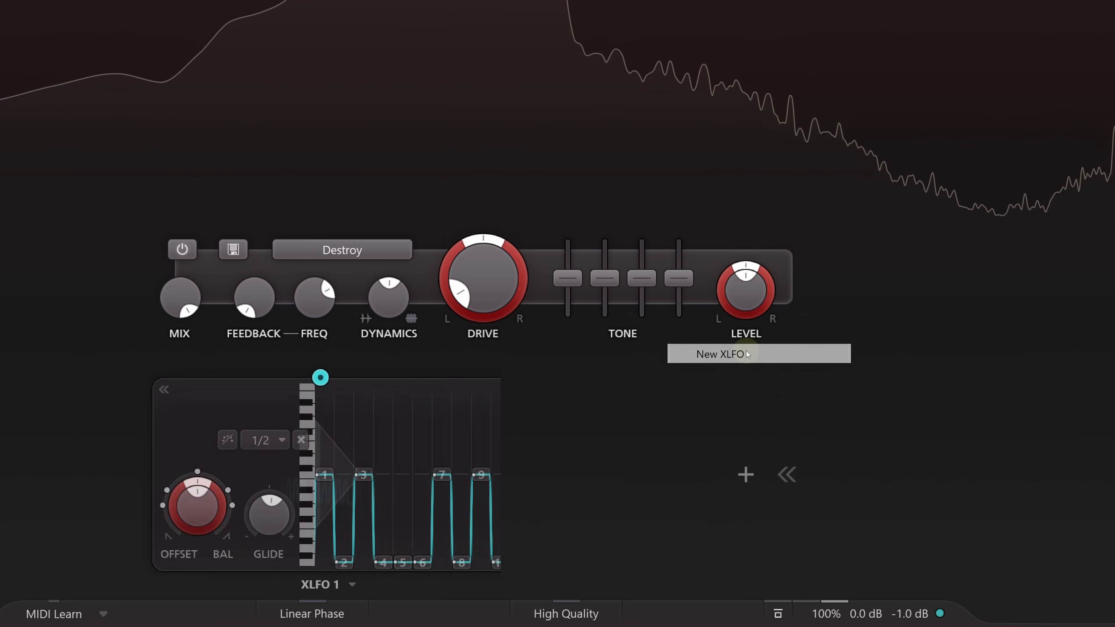
click(536, 592)
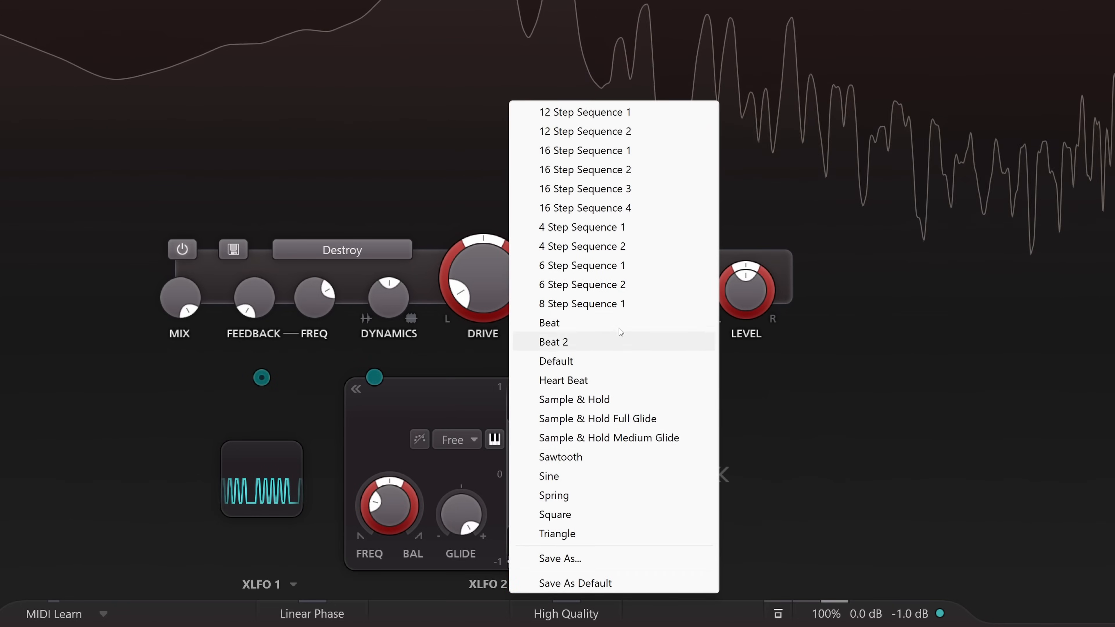
click(617, 228)
click(440, 439)
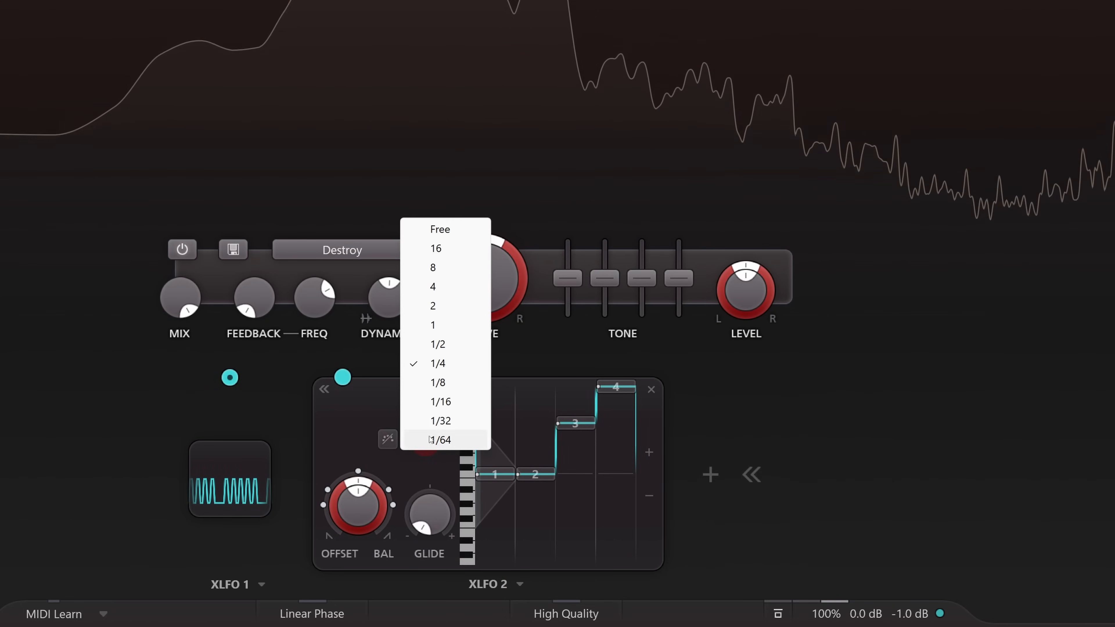
click(457, 287)
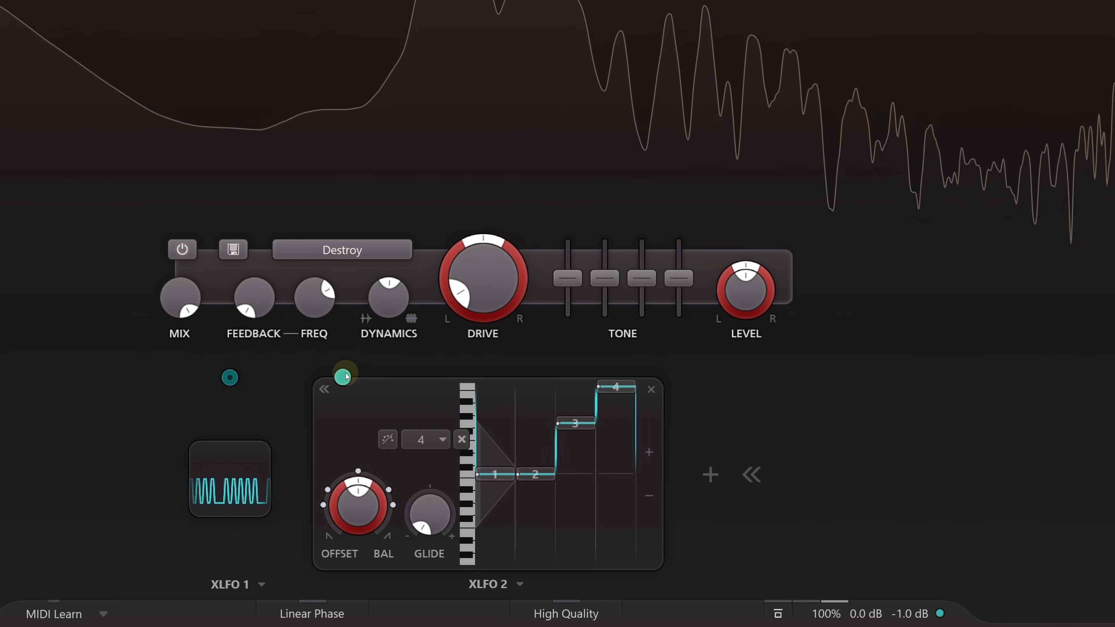
drag(343, 377, 316, 472)
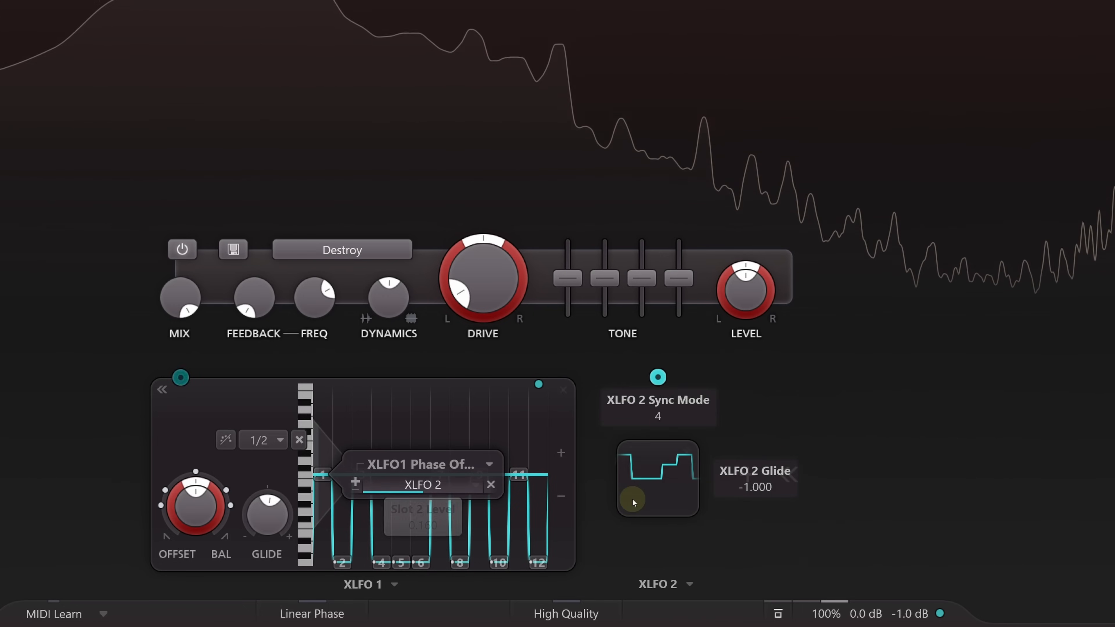
- Set XLFO 2's step 2 value to 0.333 and its step 3 value to 0.667
click(658, 493)
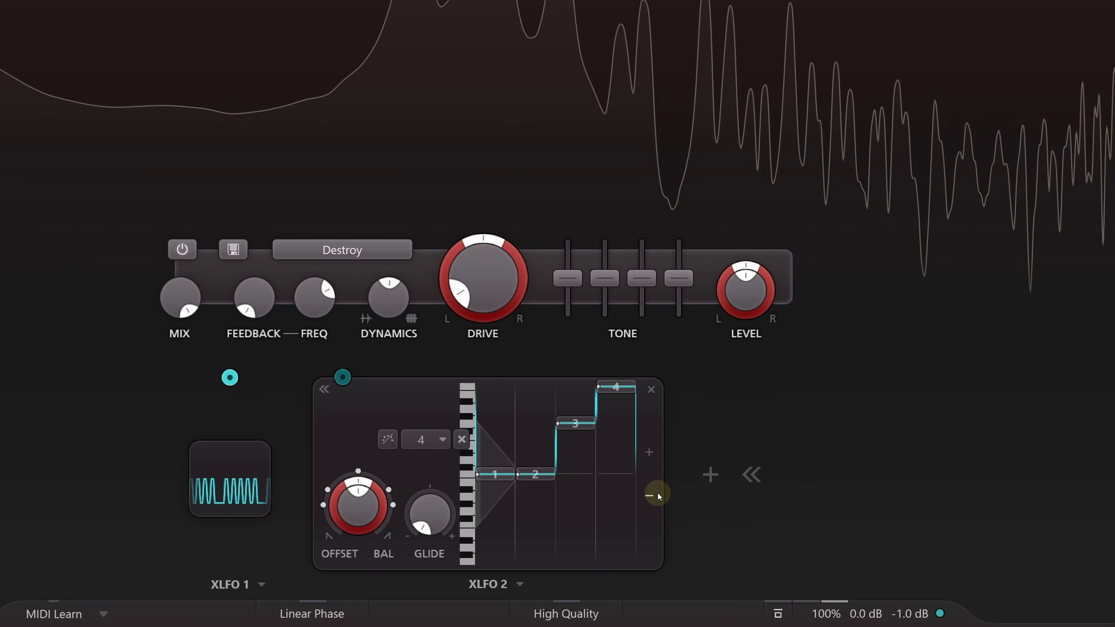
click(536, 474)
double_click(603, 517)
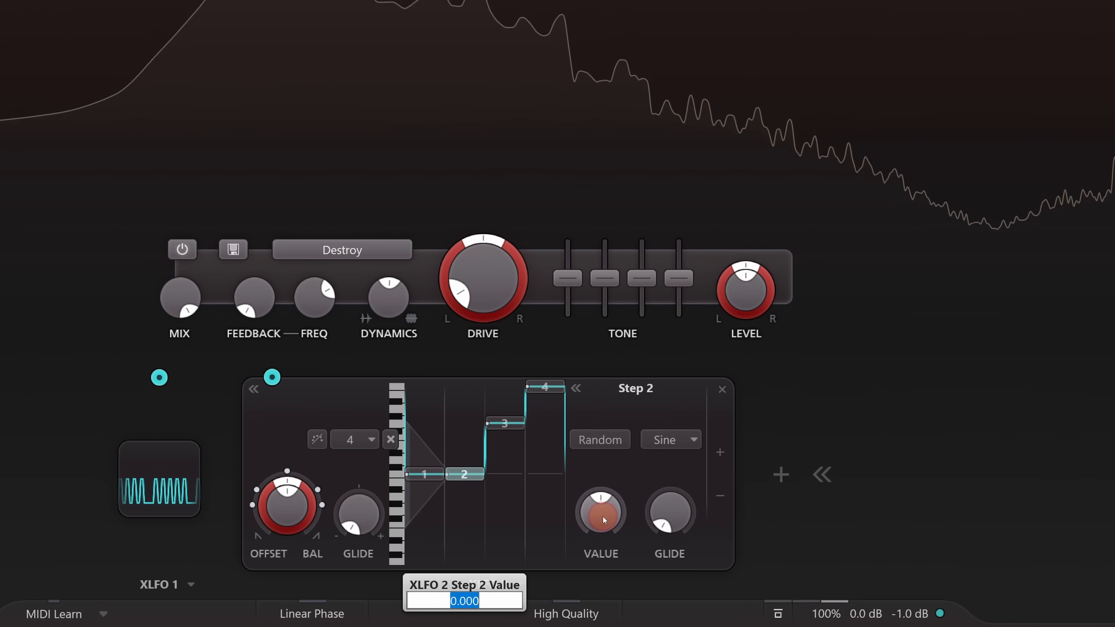
text(0.333)
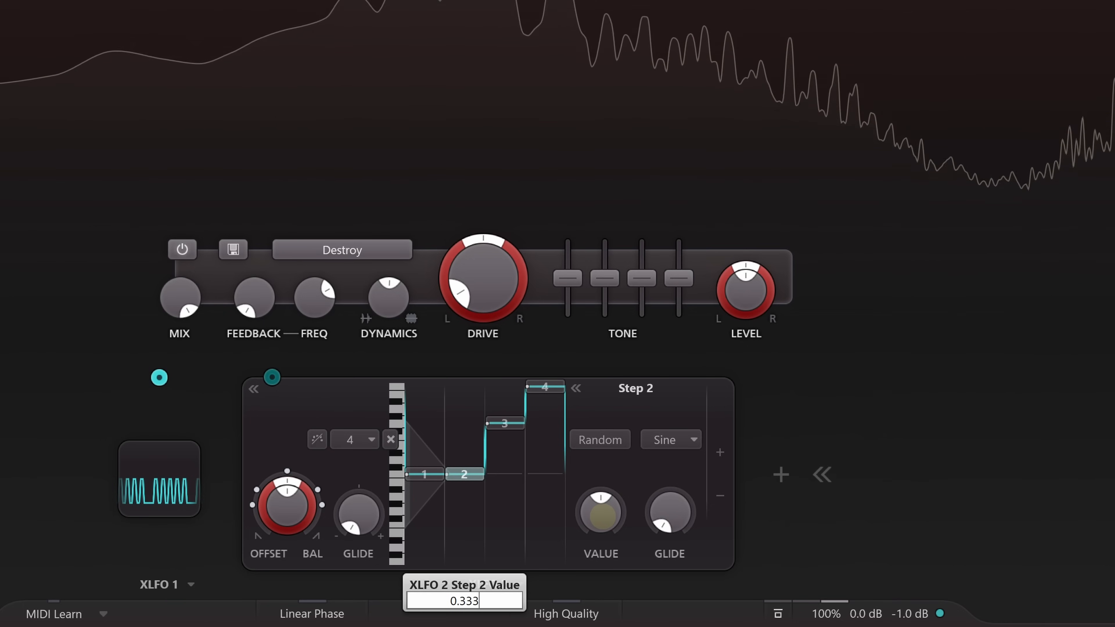
key(Return)
click(511, 424)
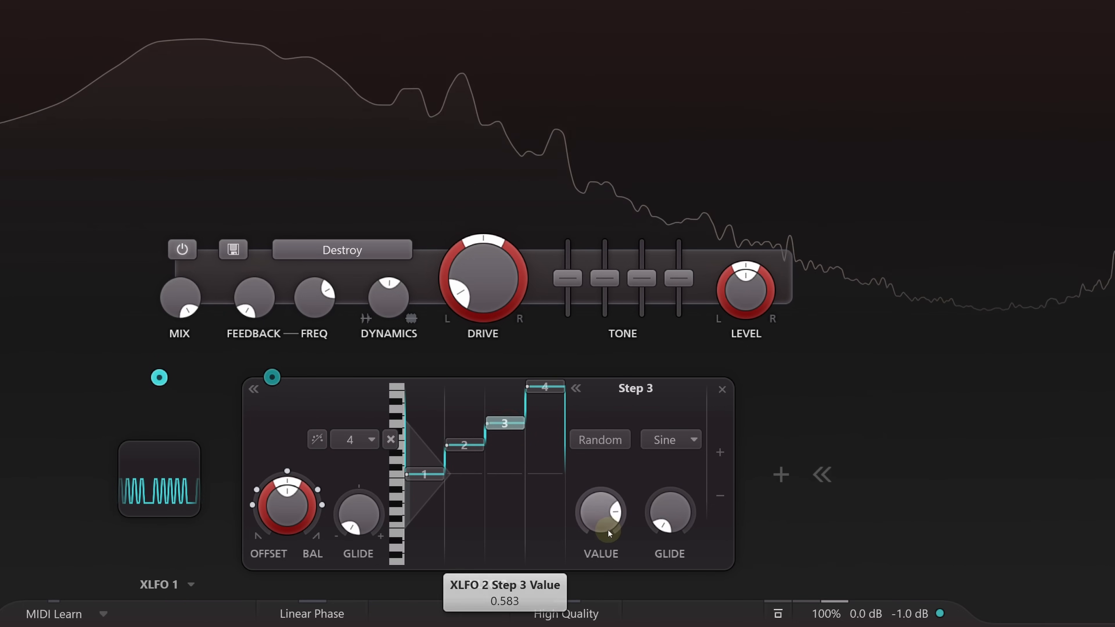
double_click(598, 521)
text(0.)
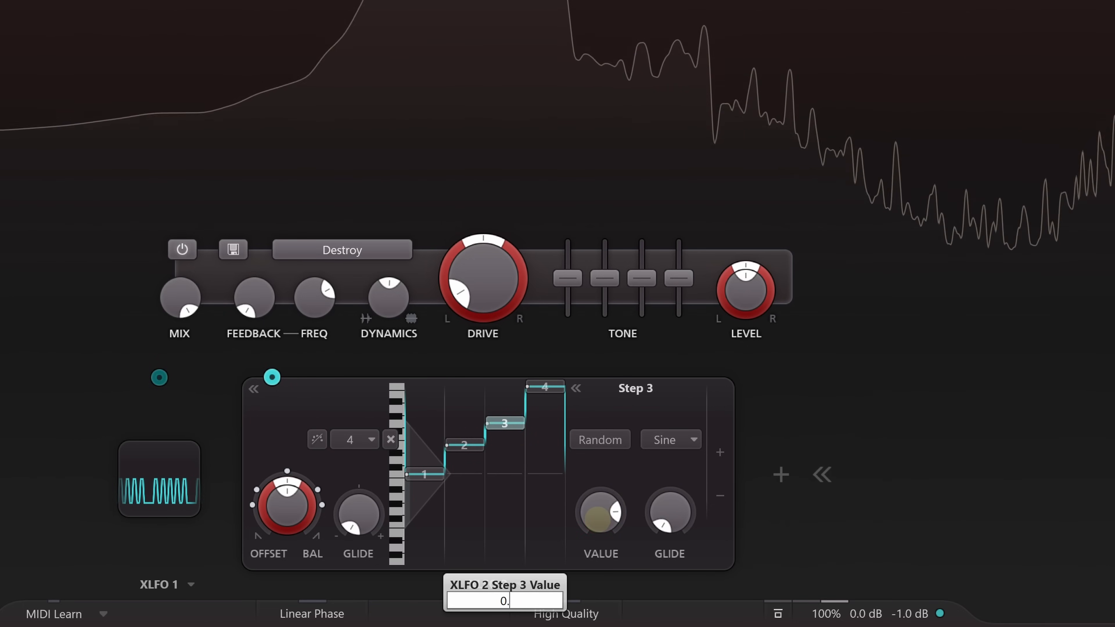
text(667)
key(Return)
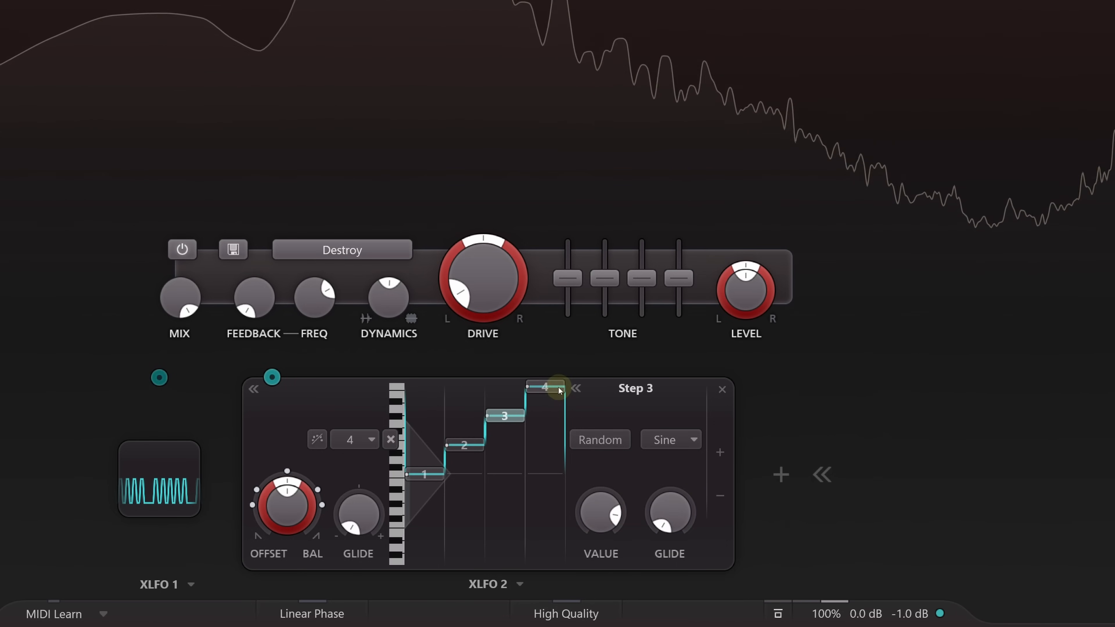
- Set XLFO 2's step 4 value to 0.167, and reopen XLFO 1's sequence
click(549, 387)
double_click(600, 514)
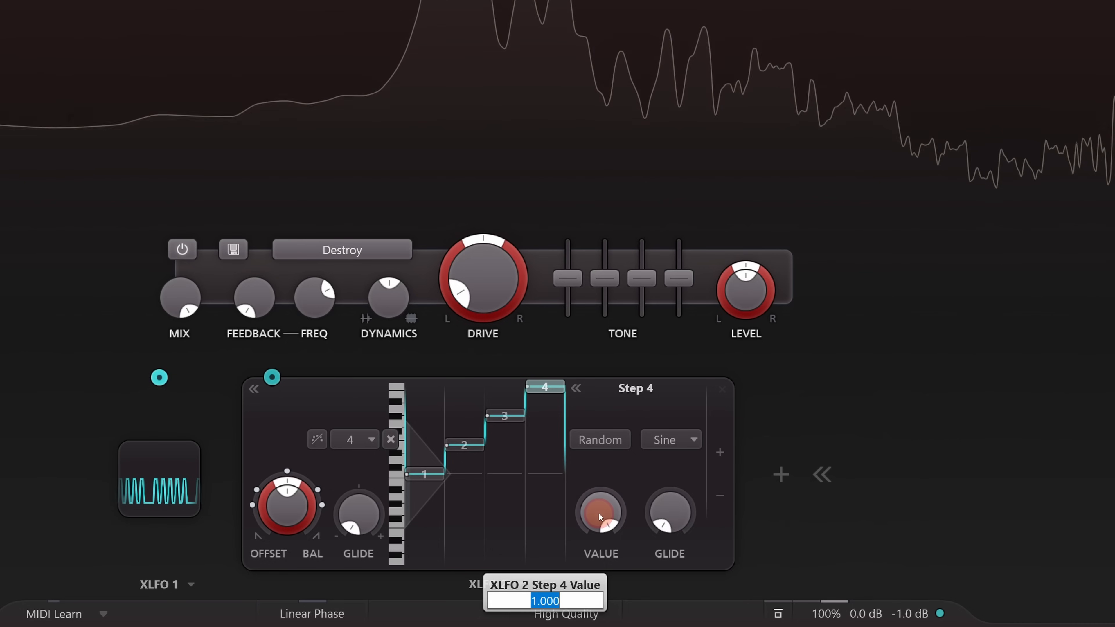
text(0.167)
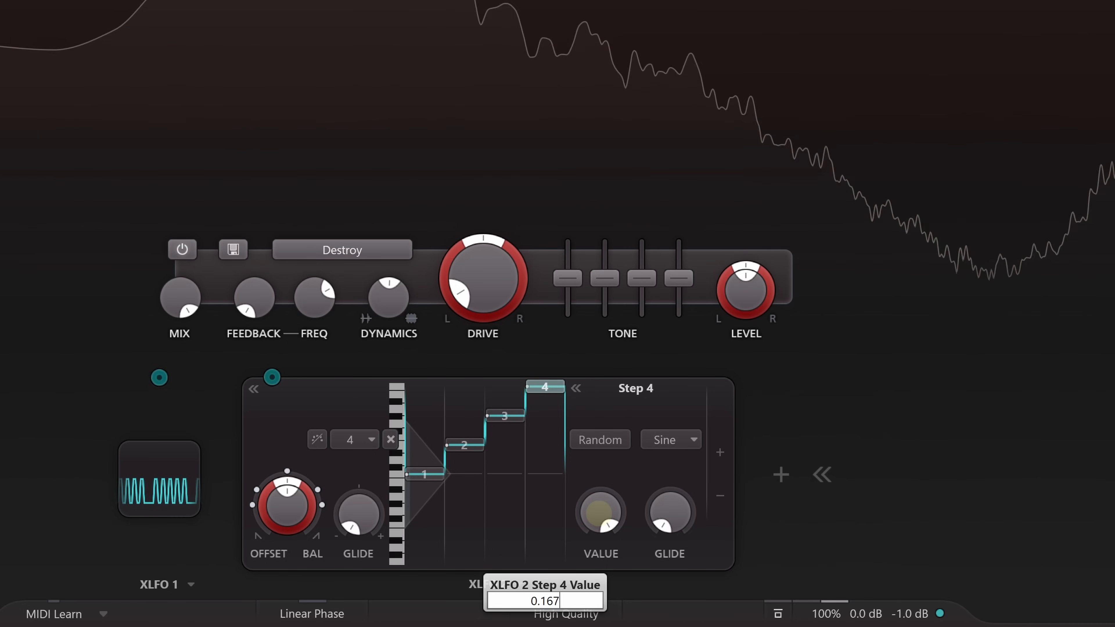
key(Return)
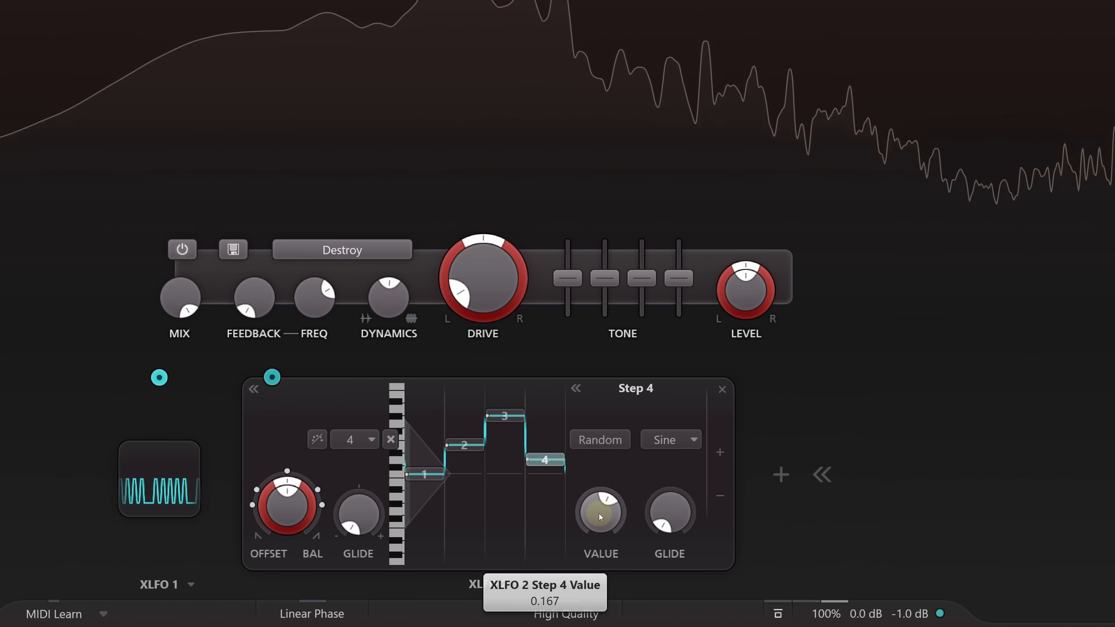
click(155, 473)
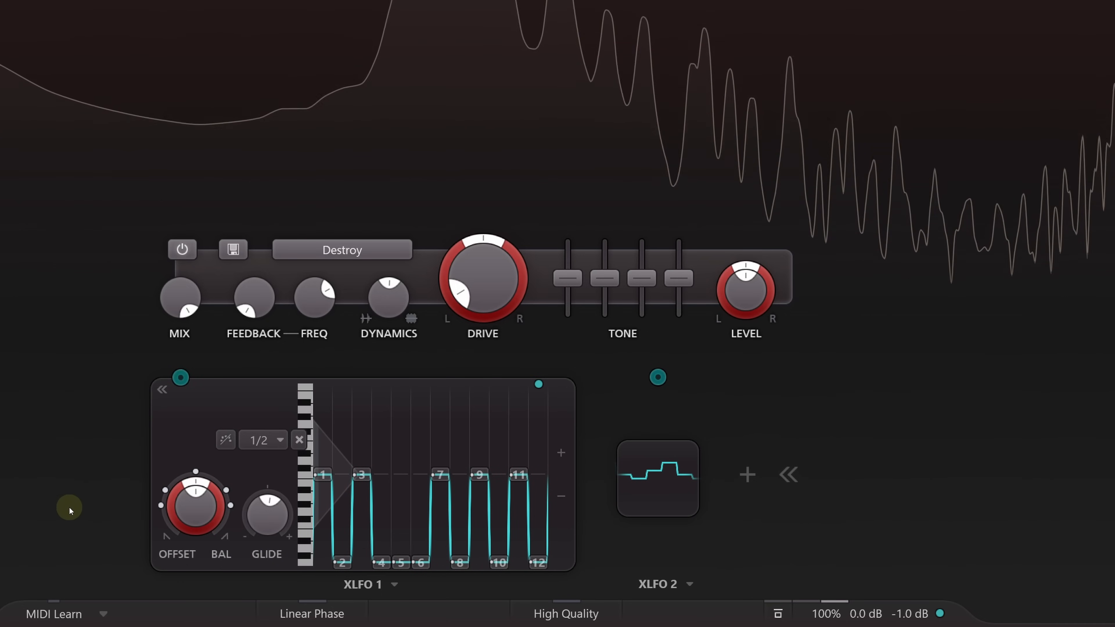
drag(325, 488, 424, 485)
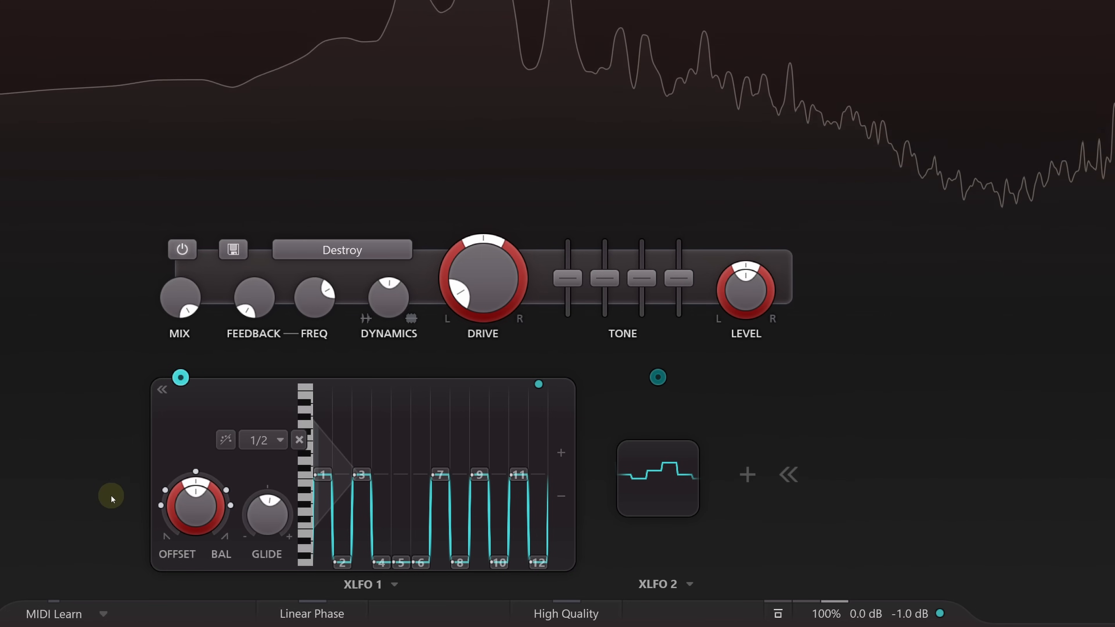
- Bypass XLFO 2's phase offset modulation, and add a third XLFO with the Sample & Hold preset synced to 1
click(658, 377)
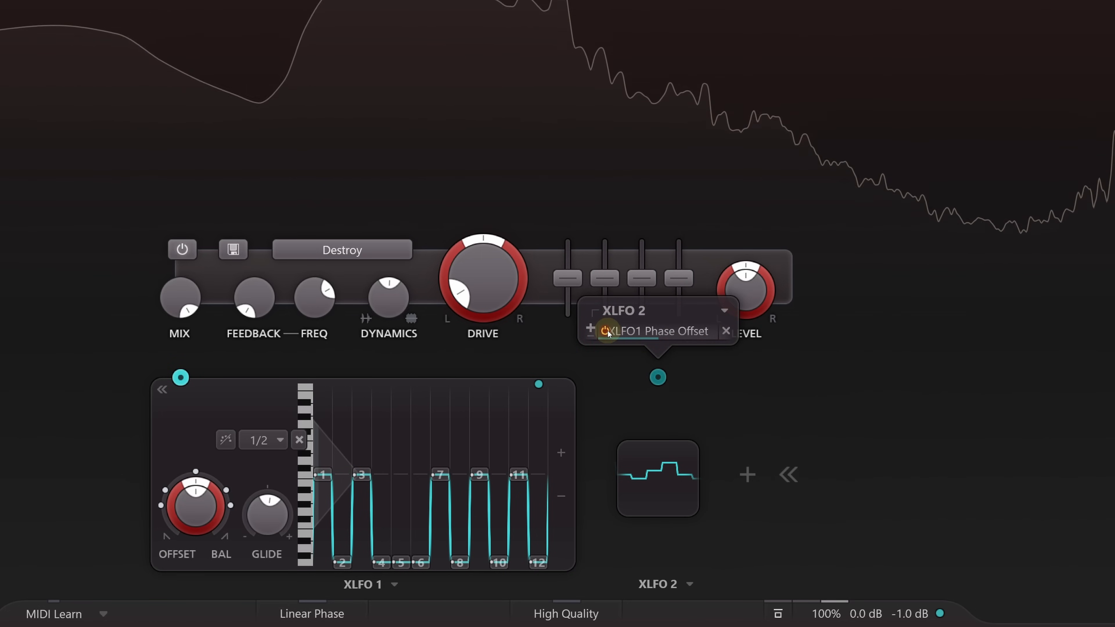
click(748, 474)
click(769, 355)
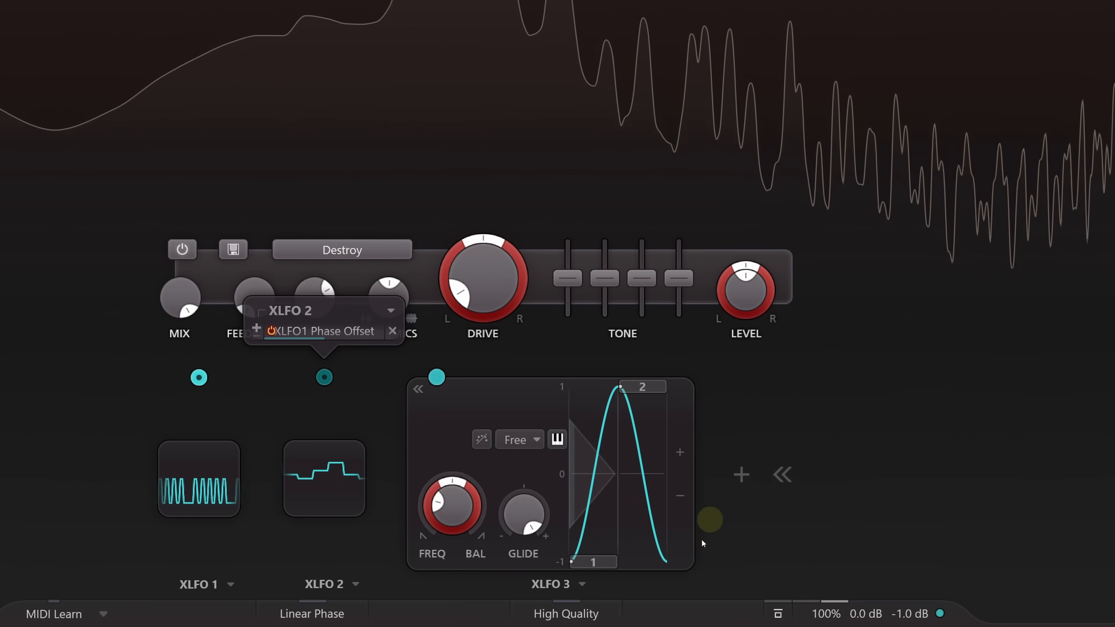
click(583, 584)
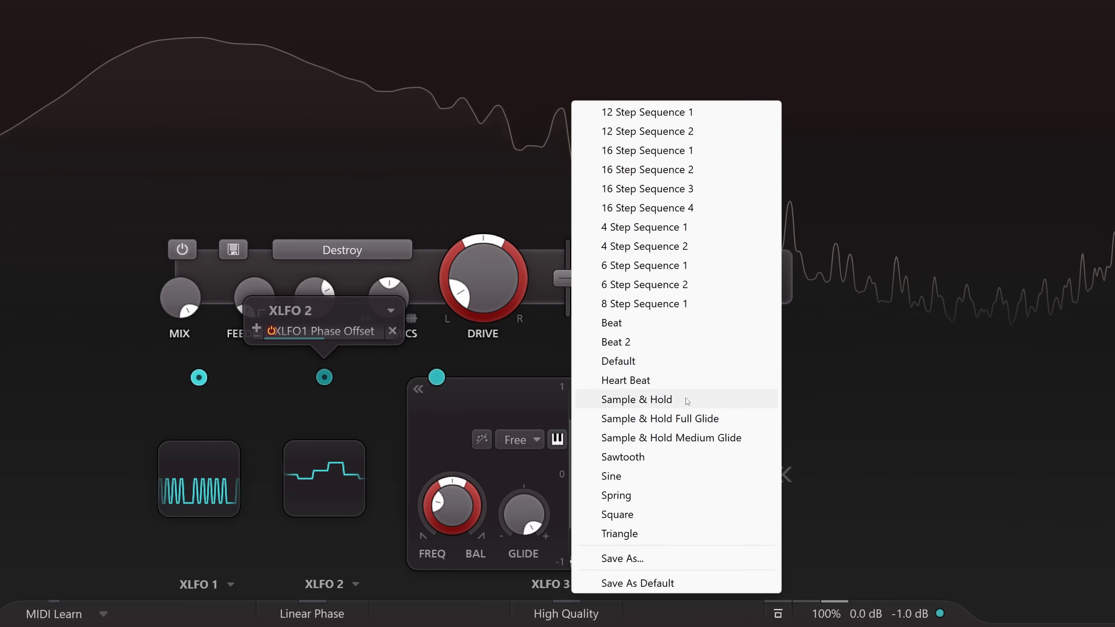
click(685, 400)
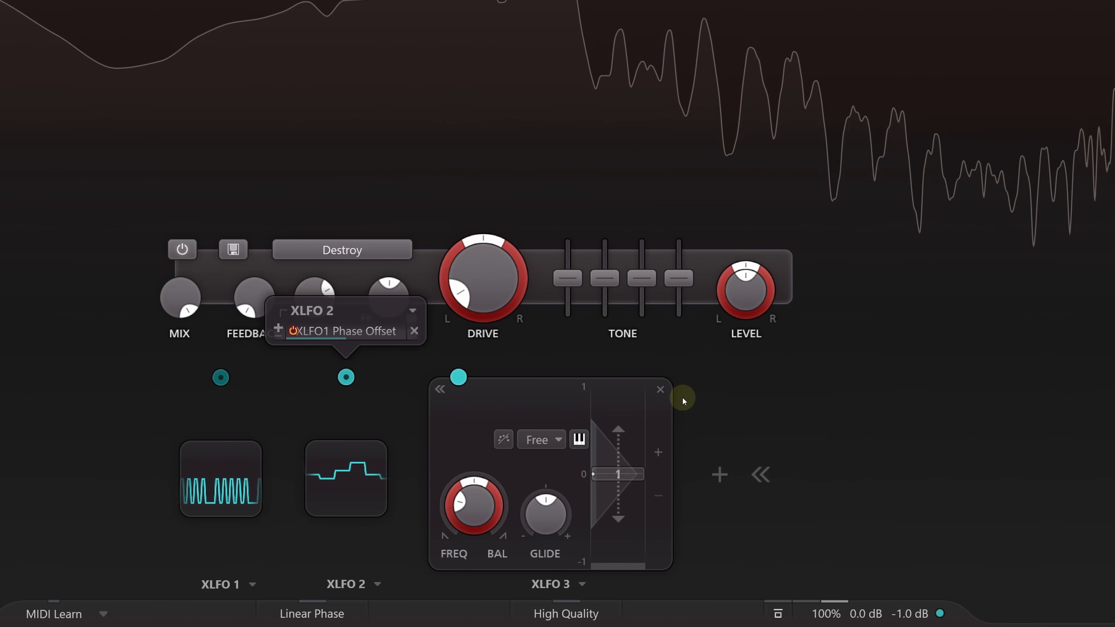
click(569, 443)
click(562, 330)
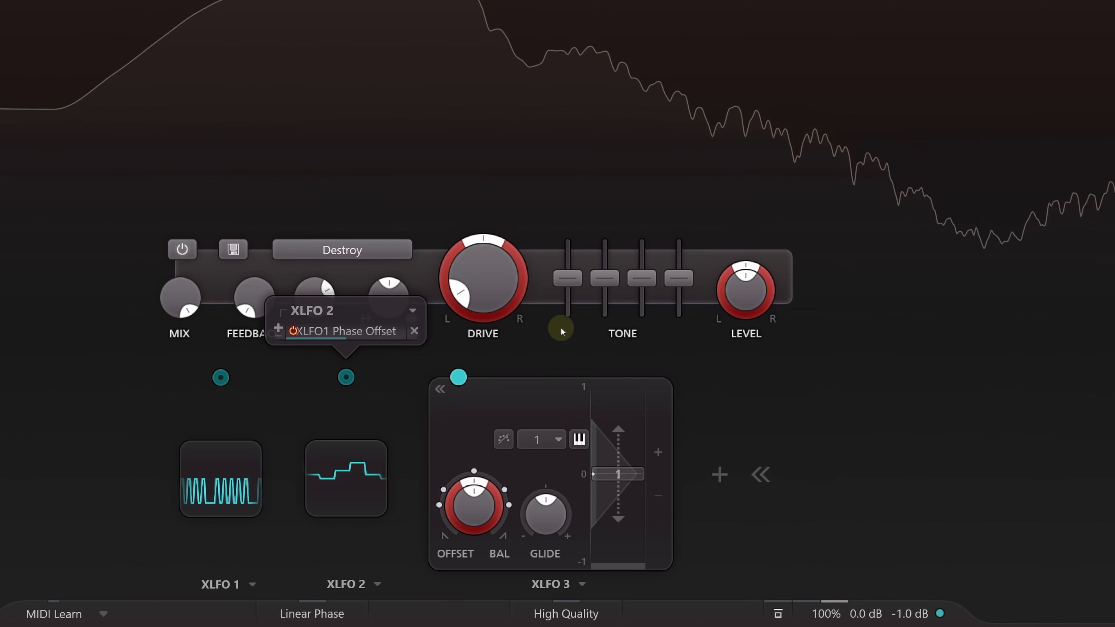
- Try XLFO 3 as a modulator of XLFO 1's phase offset, and remove that modulation slot
drag(460, 377, 257, 474)
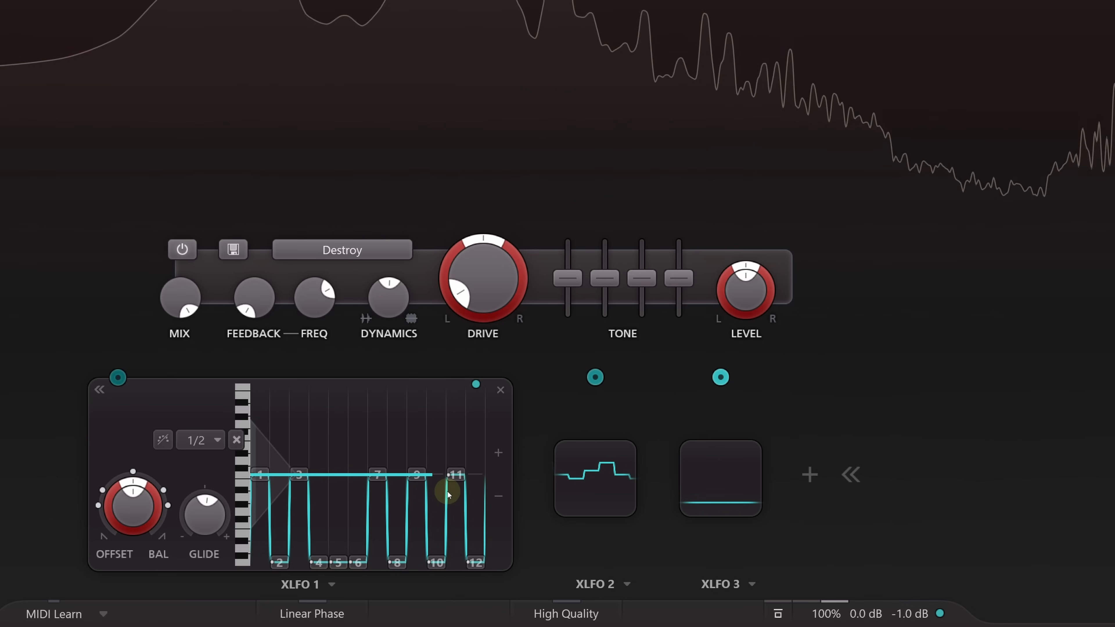
click(720, 377)
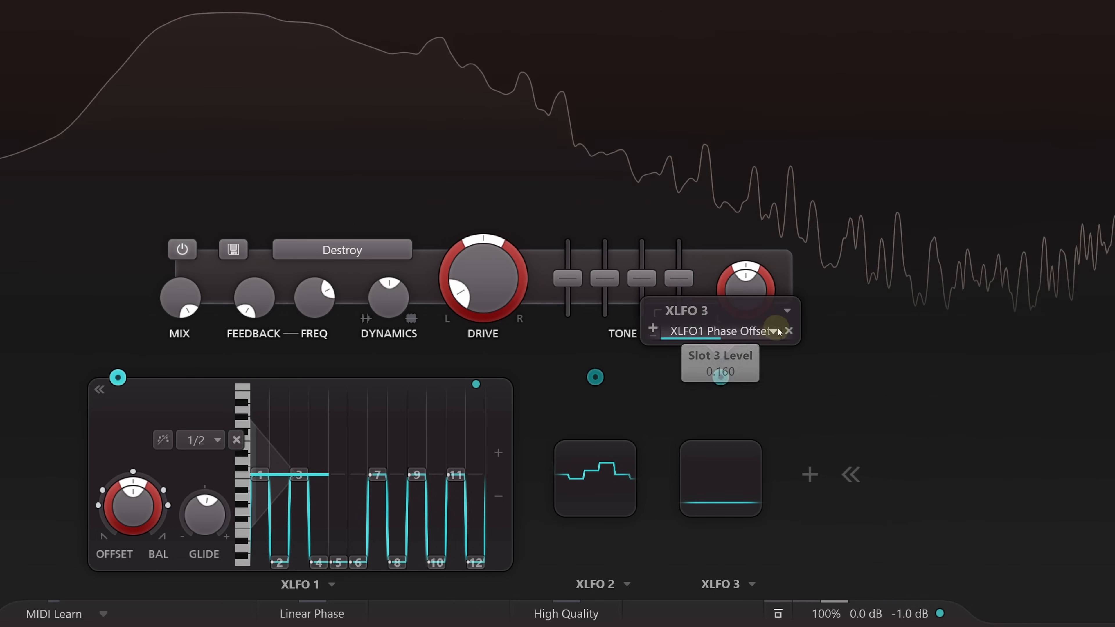
click(788, 331)
- Re-enable XLFO 2's modulation of XLFO 1's phase offset, and set XLFO 2's sync mode to Free
click(590, 468)
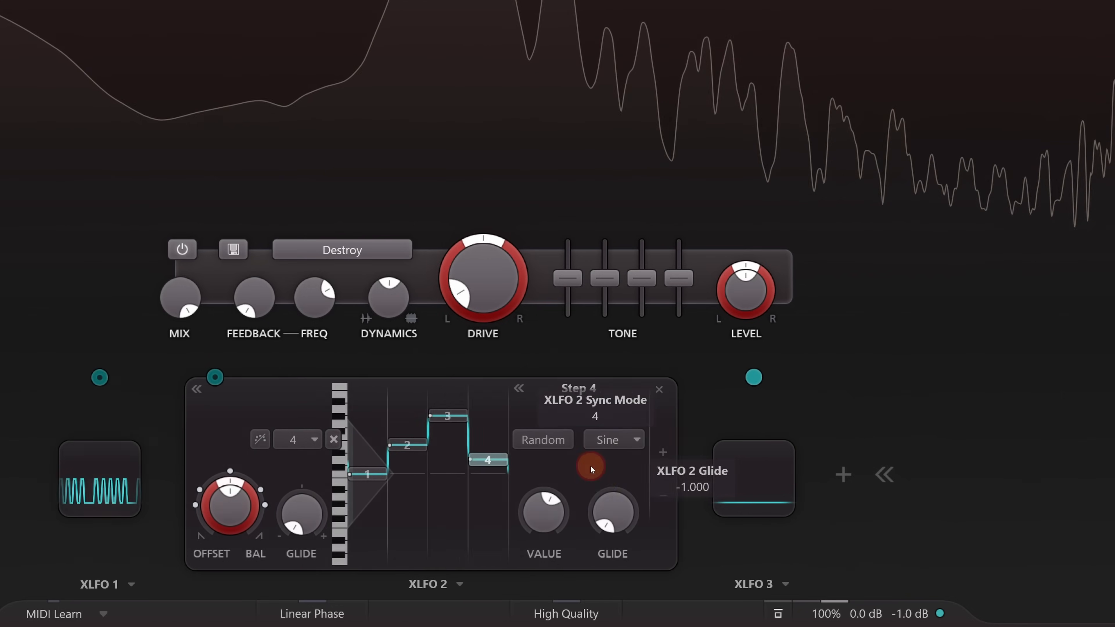
click(202, 379)
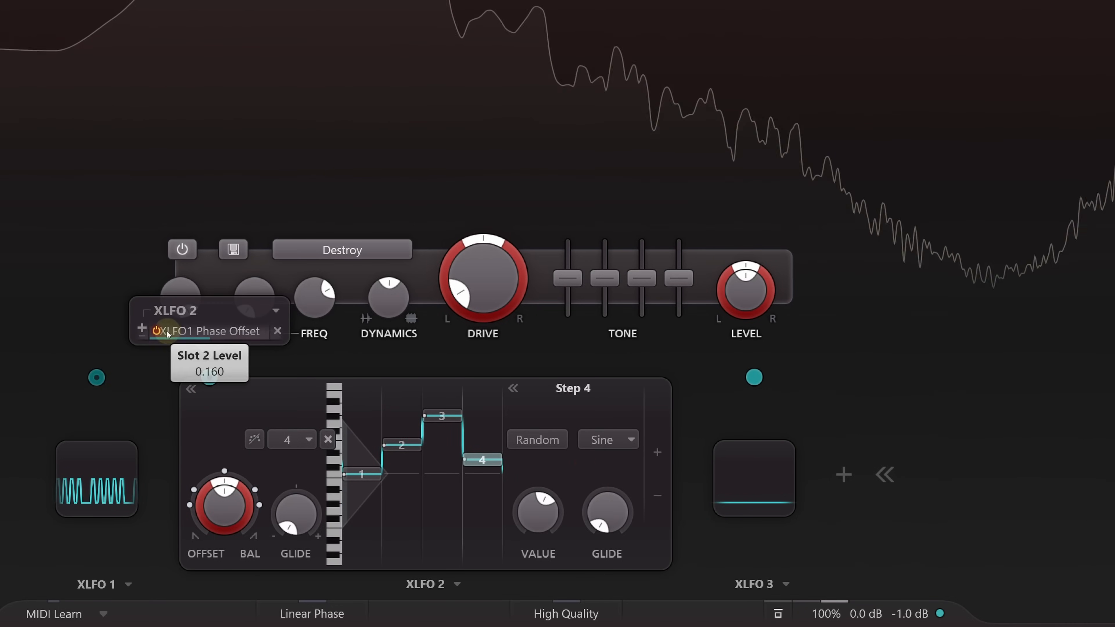
click(303, 440)
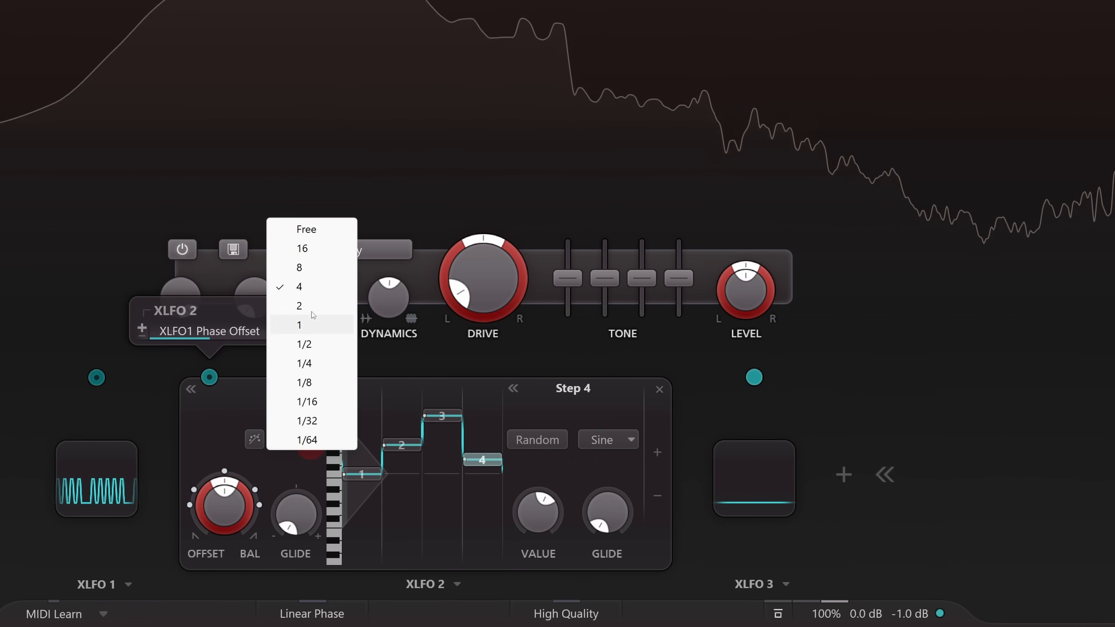
click(307, 230)
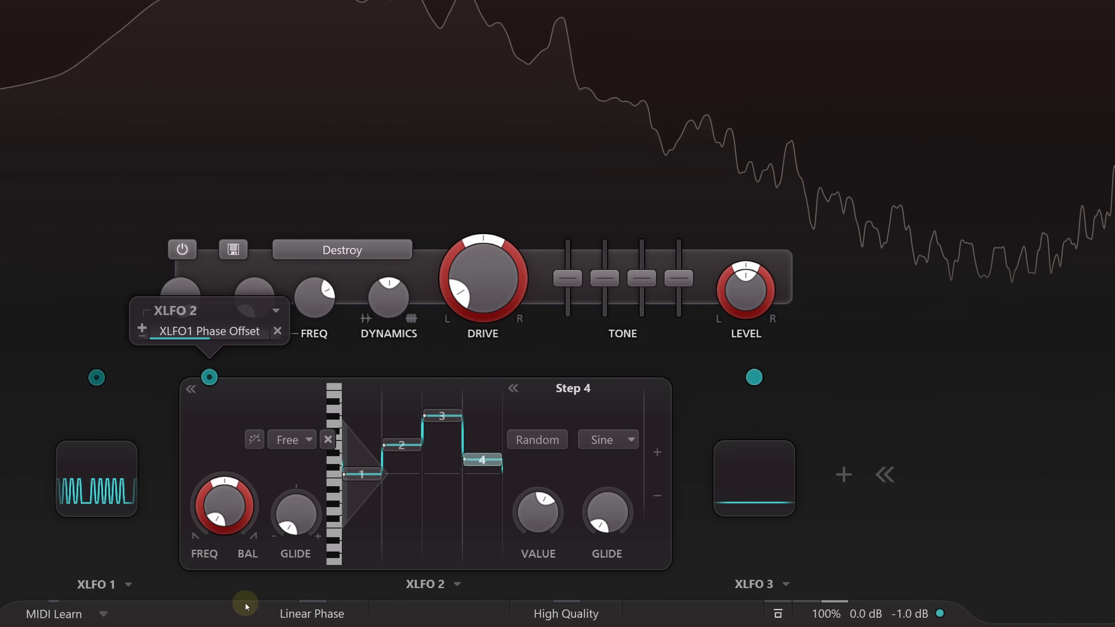
- Assign XLFO 3 as a modulator of XLFO 2's phase offset, and open XLFO 1's sequence
mouse_move(754, 379)
mouse_down()
mouse_move(398, 445)
mouse_move(344, 467)
mouse_up()
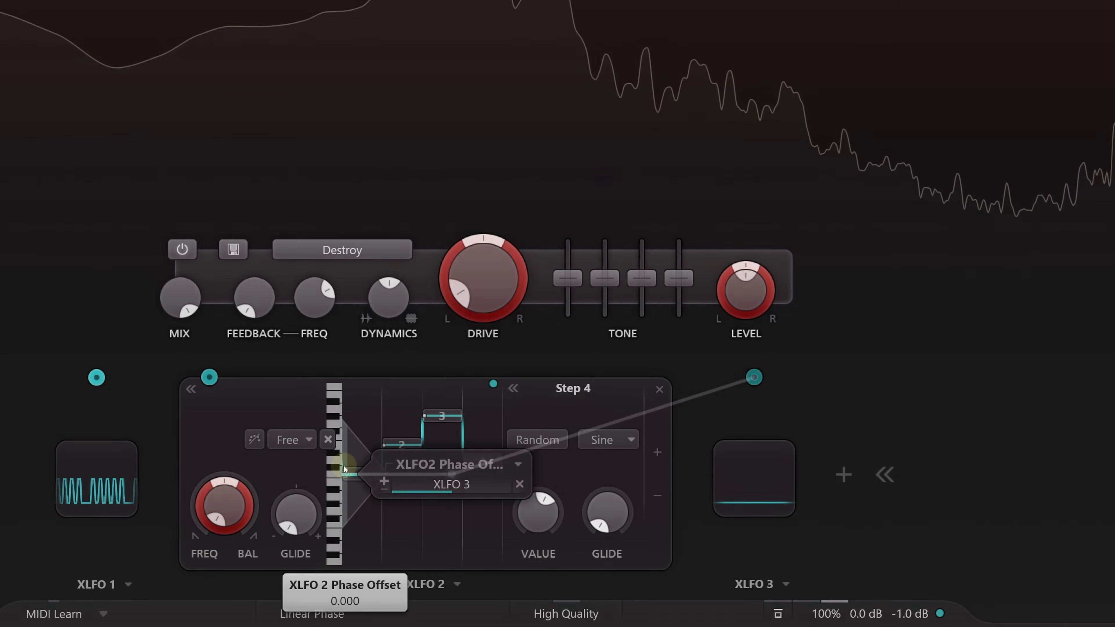
click(314, 463)
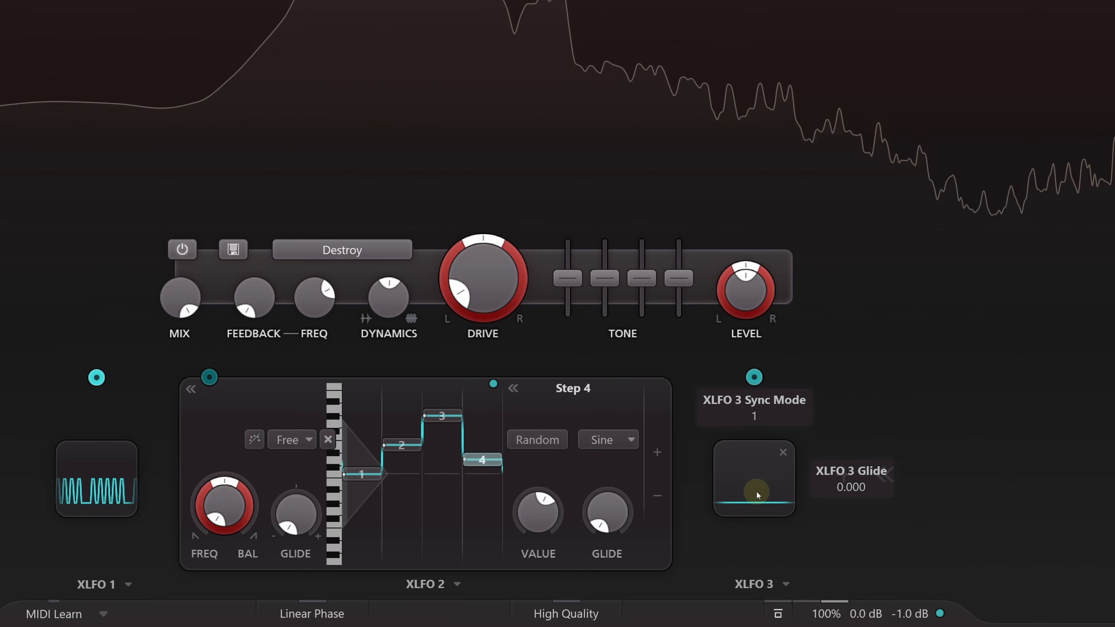
click(100, 489)
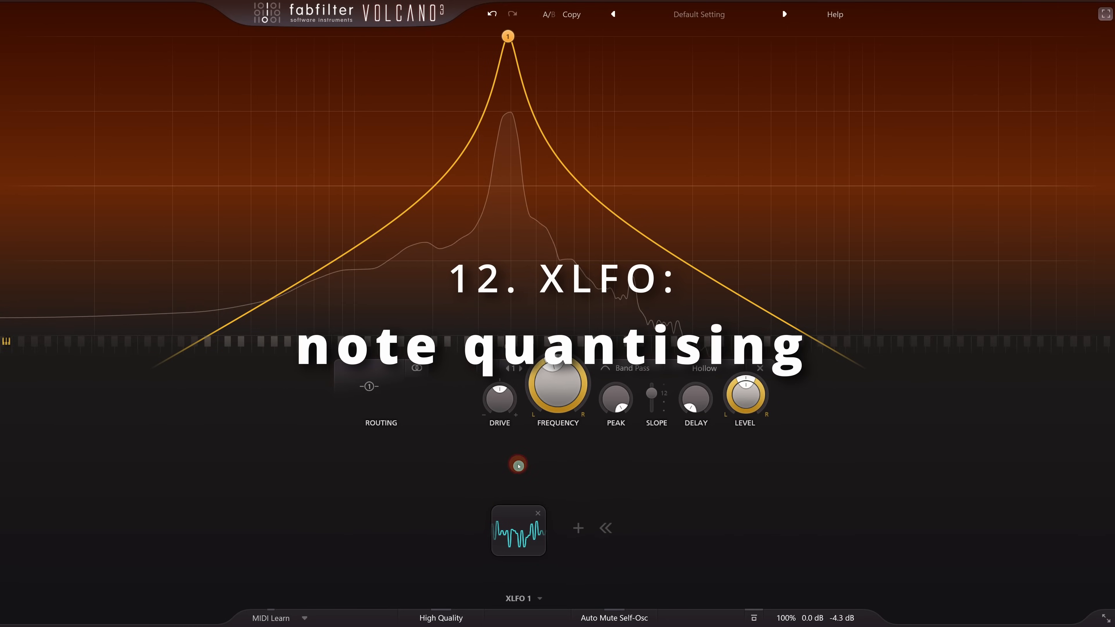
- In Volcano 3, modulate Filter 1's frequency with XLFO 1, and open its sequence to nudge step 5
drag(518, 468, 508, 37)
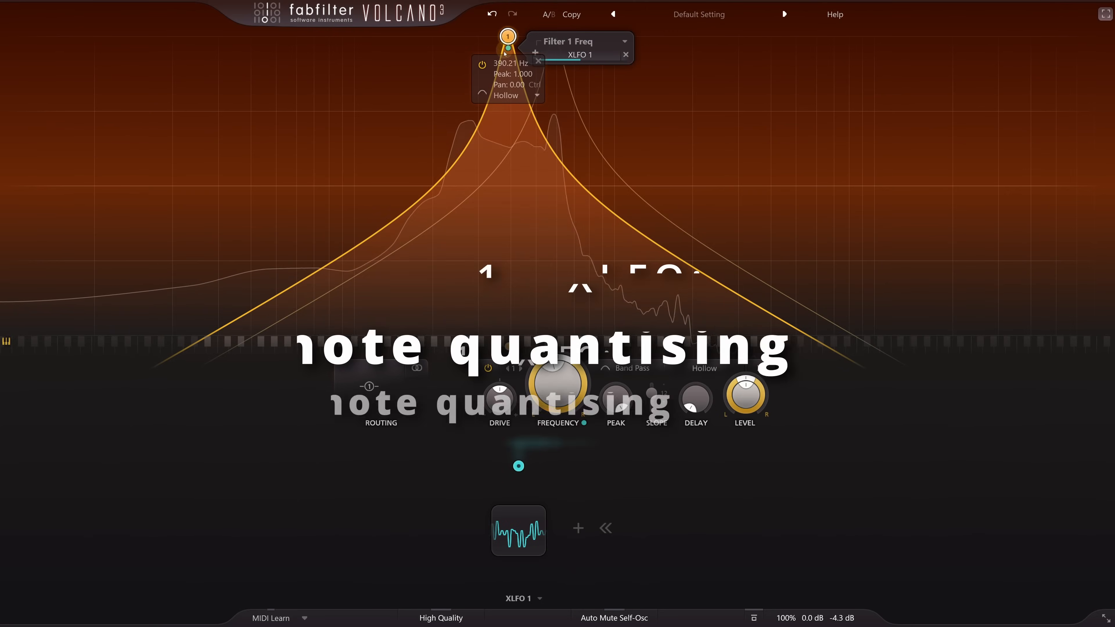
click(523, 530)
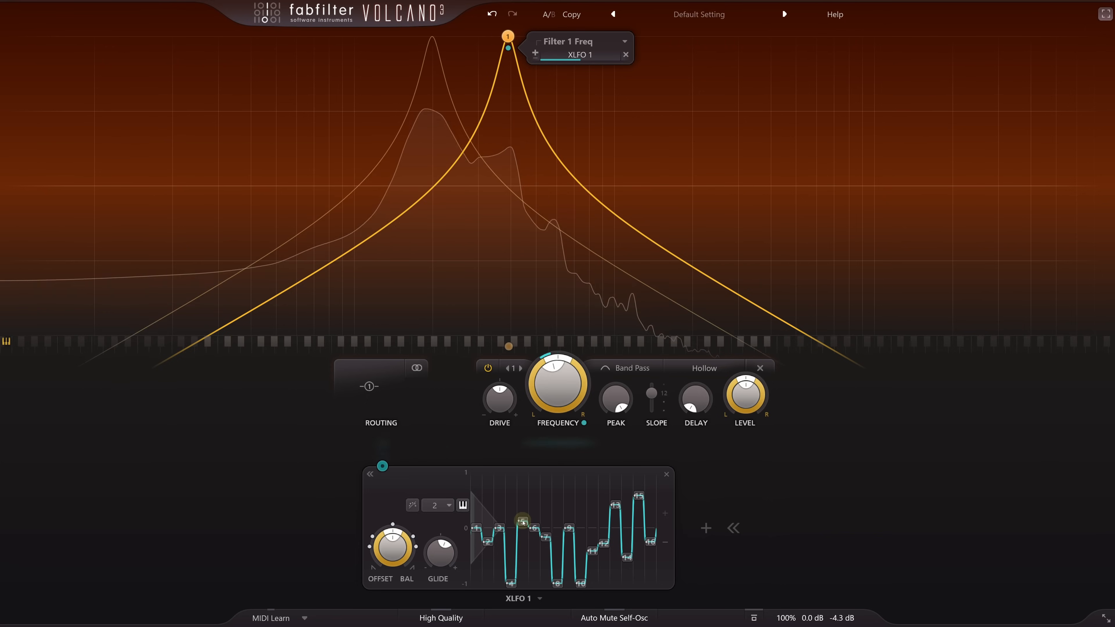
drag(523, 523, 525, 521)
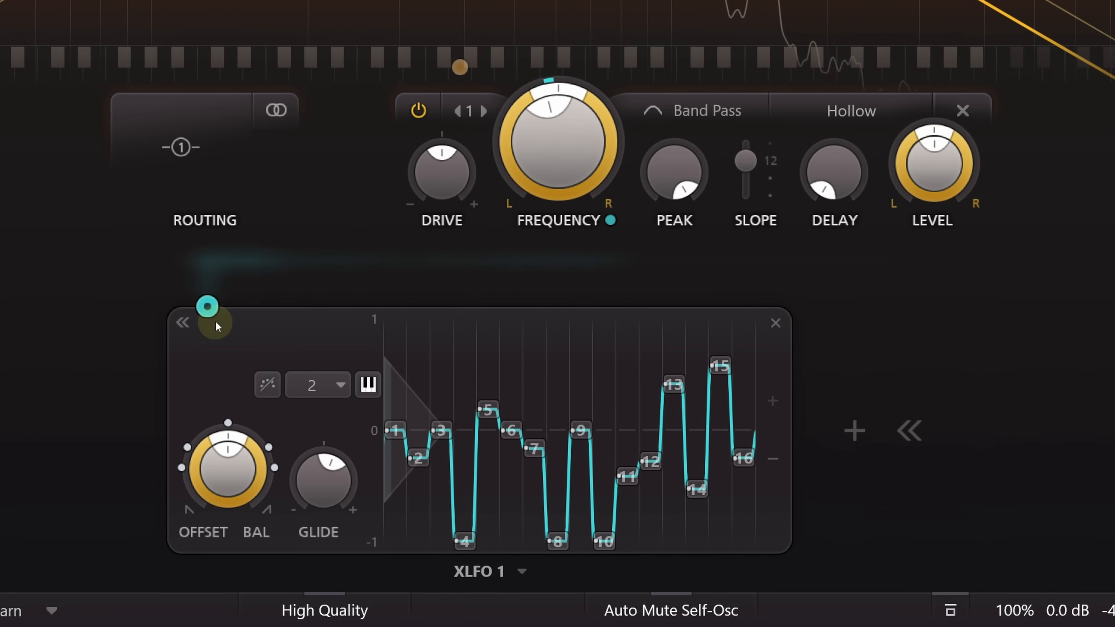
- Raise XLFO 1's modulation depth on the Filter 1 frequency to maximum, and turn on note quantising for the sequence
mouse_move(209, 306)
drag(196, 252, 272, 252)
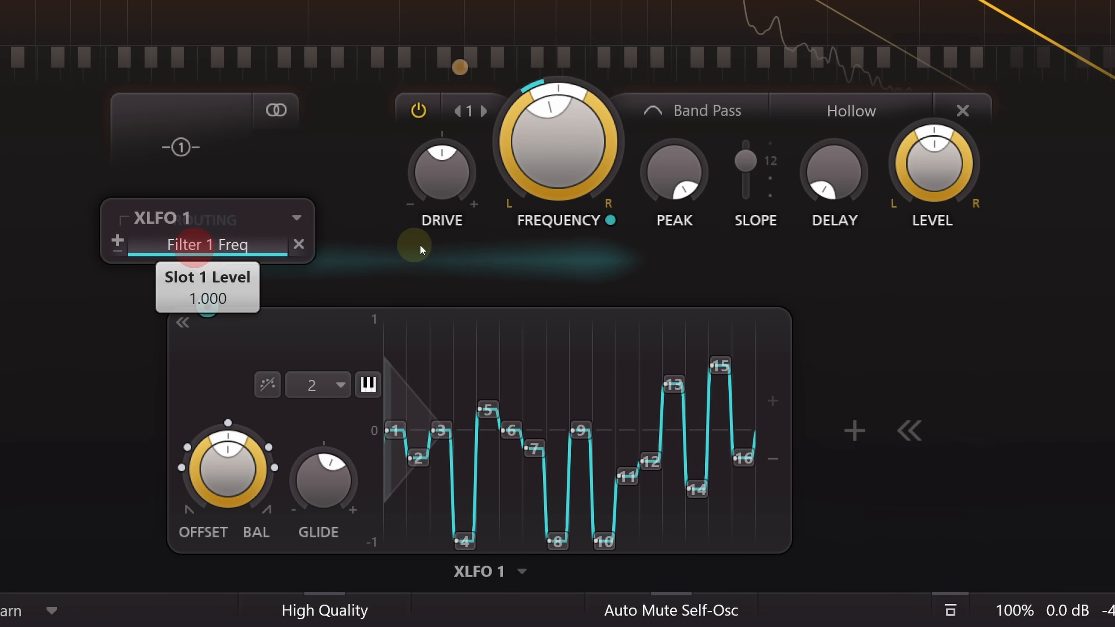
click(368, 385)
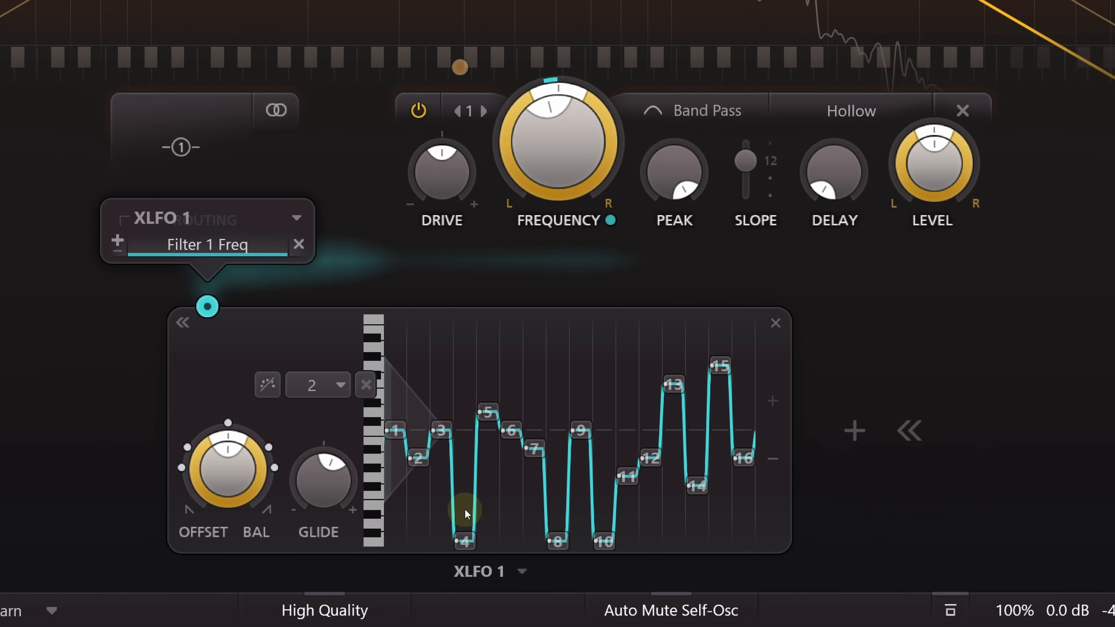
- Raise sequence step 15 to the maximum and step 12 to the zero line, trying a higher note on step 5 in between
drag(723, 365, 726, 302)
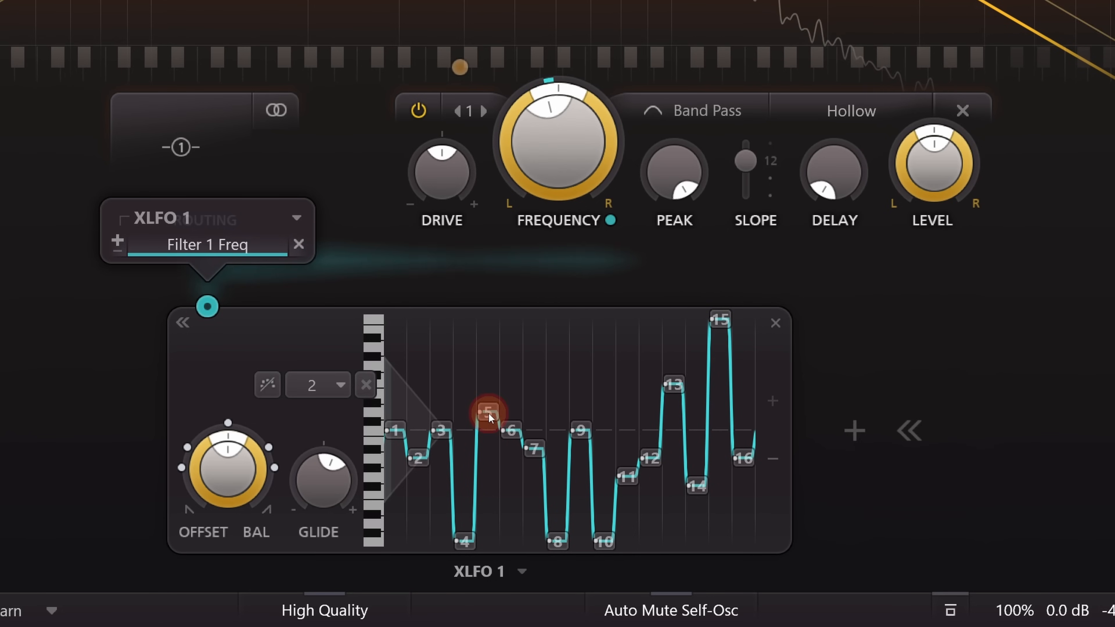
drag(490, 418, 494, 394)
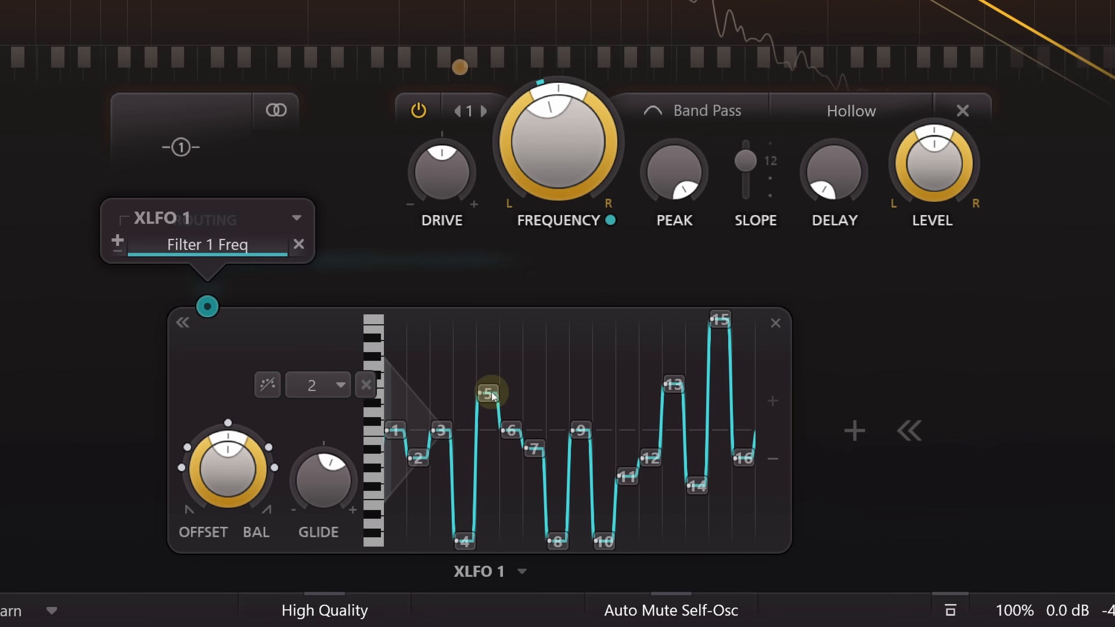
drag(493, 396, 493, 415)
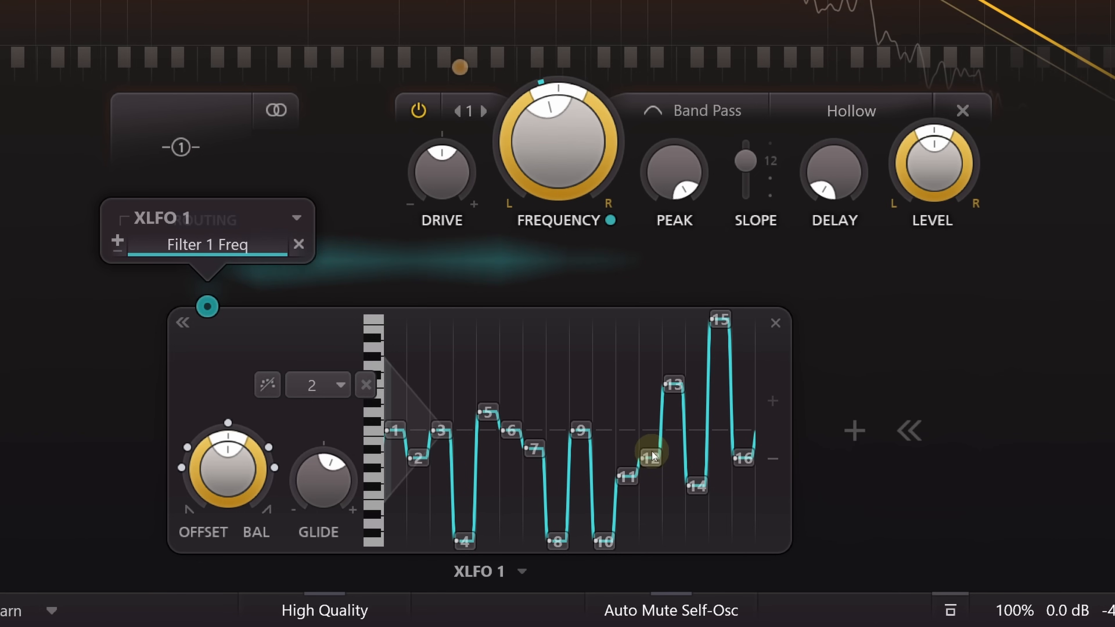
drag(660, 449, 660, 429)
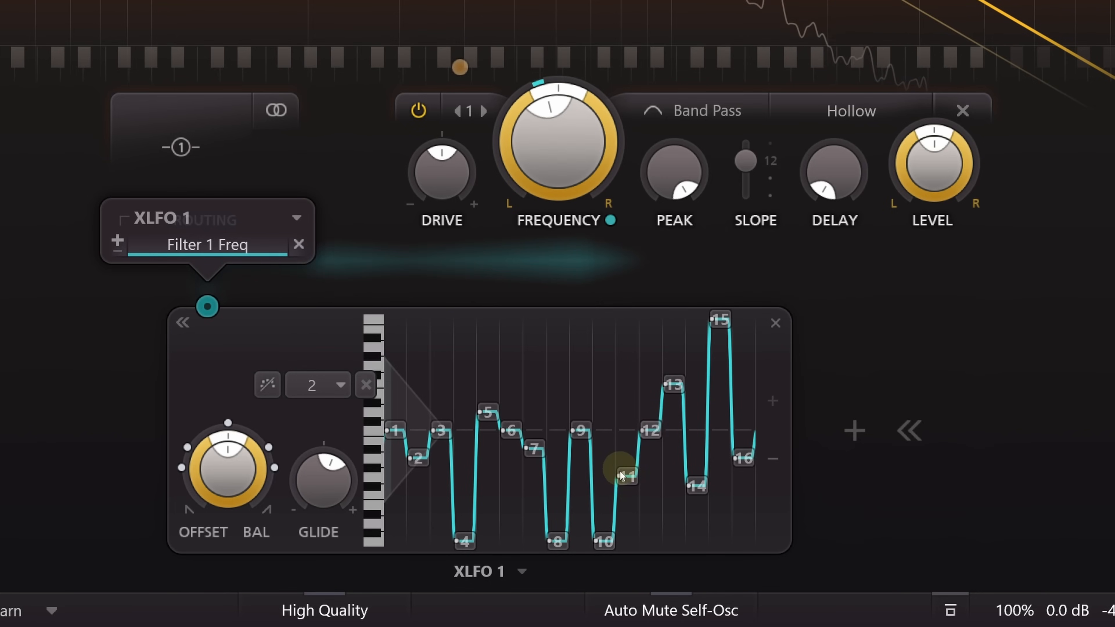
- Turn on Random for XLFO 1's sequence step 11 and for steps 14 and 16
click(627, 477)
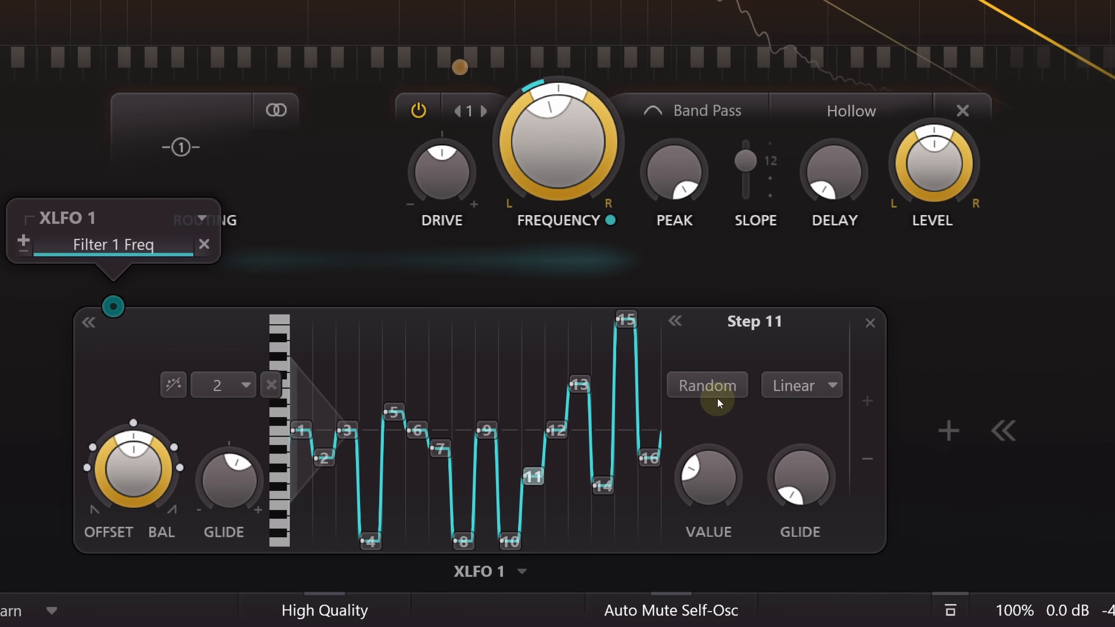
click(714, 388)
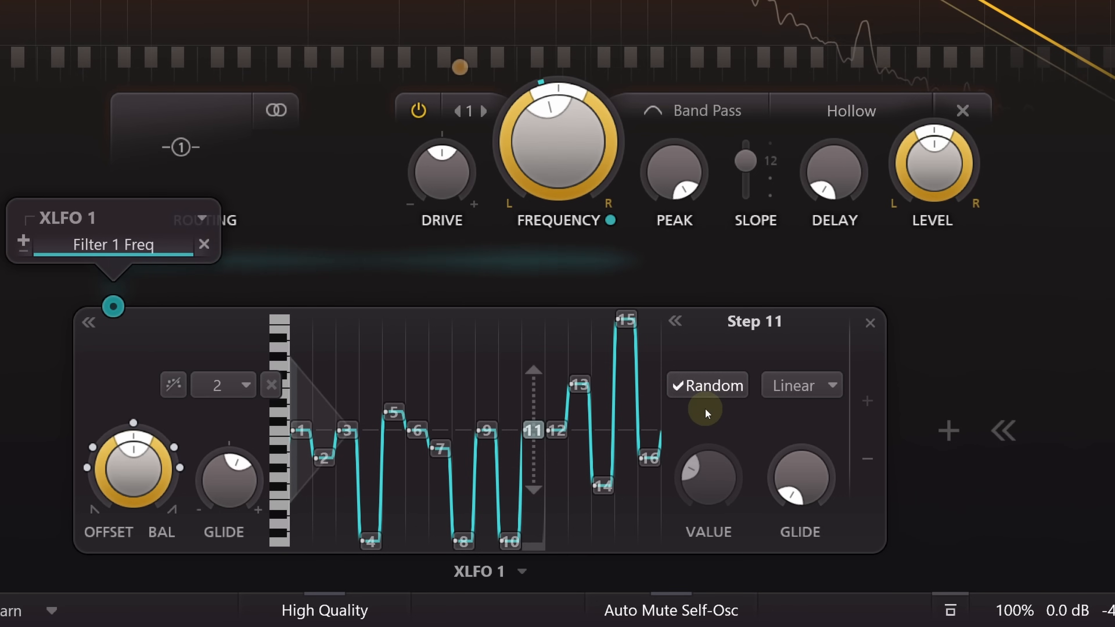
click(603, 483)
shift+click(652, 457)
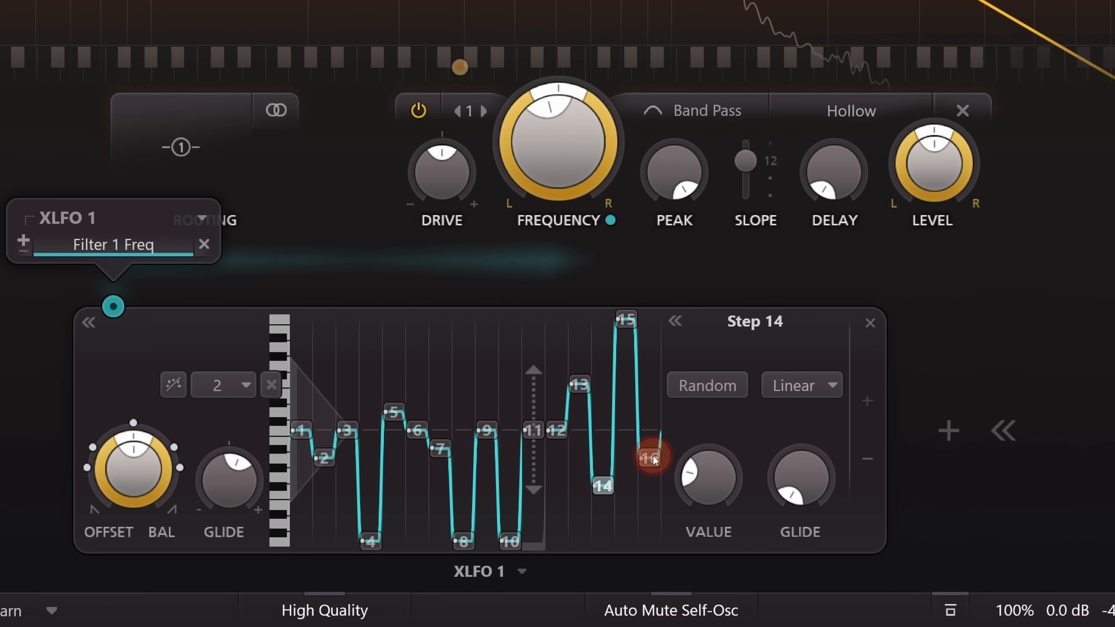
click(707, 386)
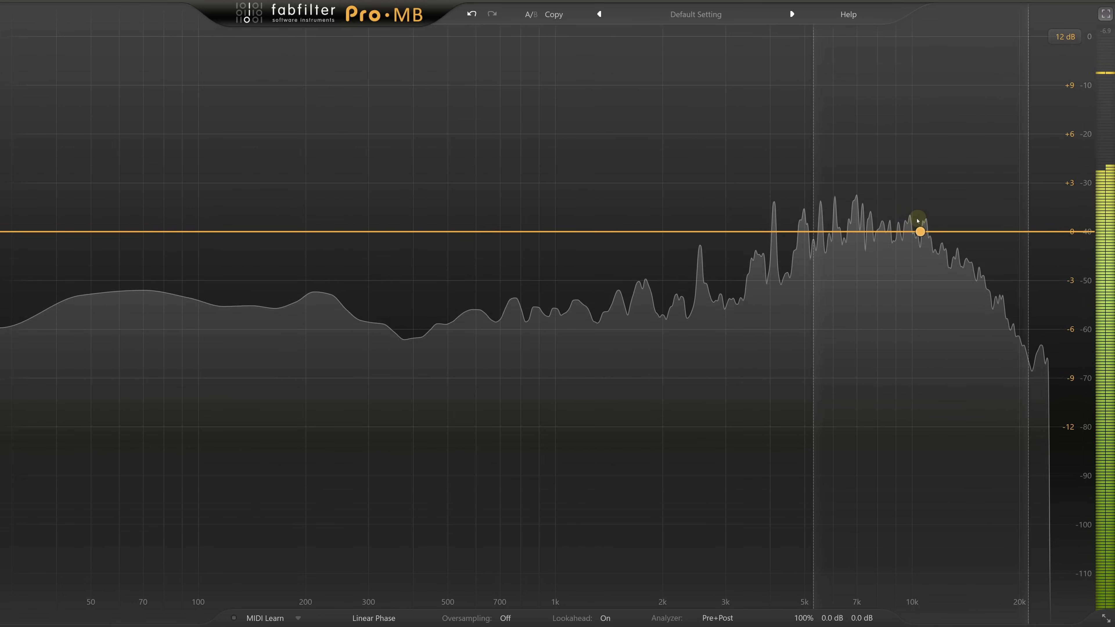
- In Pro-MB, add a band covering the highs from about 4.8 kHz upward, and set its range to about +3.65 dB
click(907, 214)
drag(1015, 188, 1093, 189)
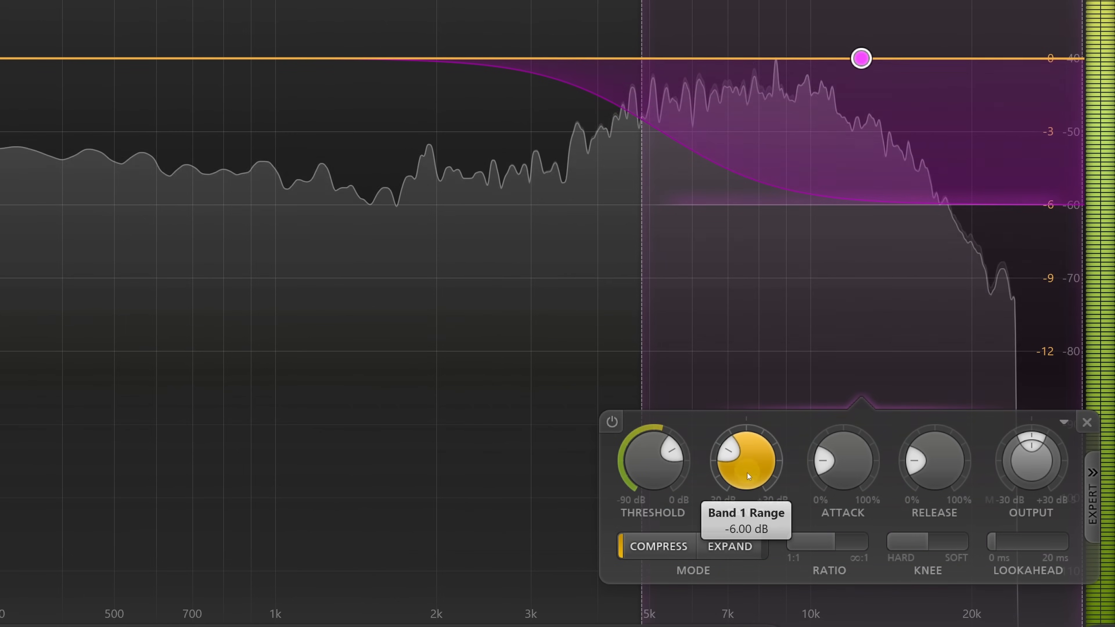
drag(869, 508, 873, 452)
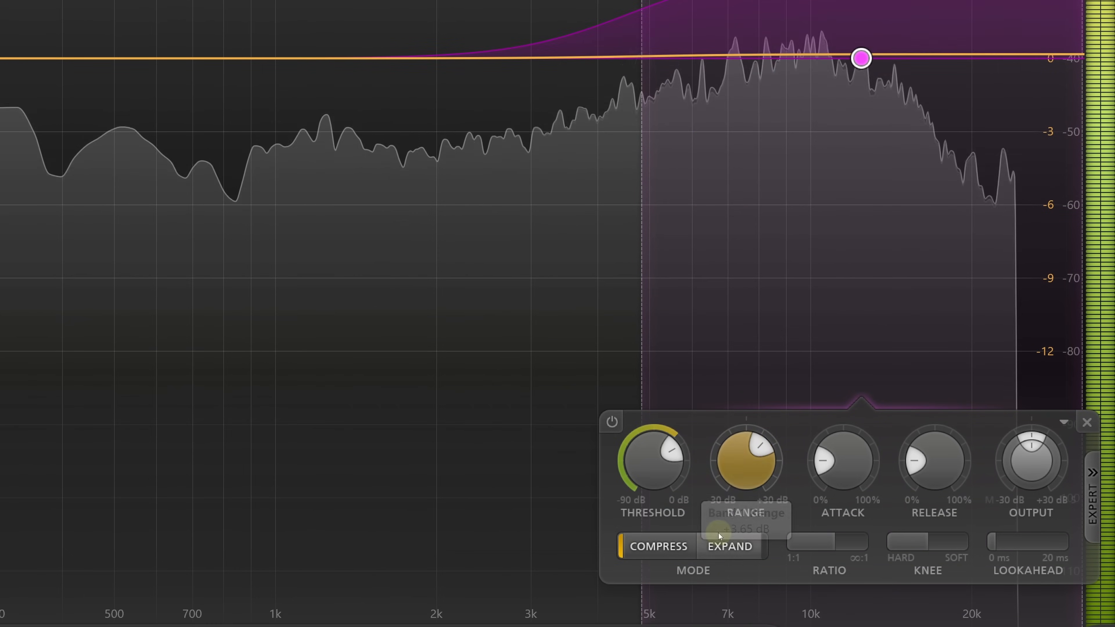
- Set the high band to Expand with a threshold of about -25 dB, and reduce its ratio and knee
click(851, 557)
drag(655, 465, 657, 536)
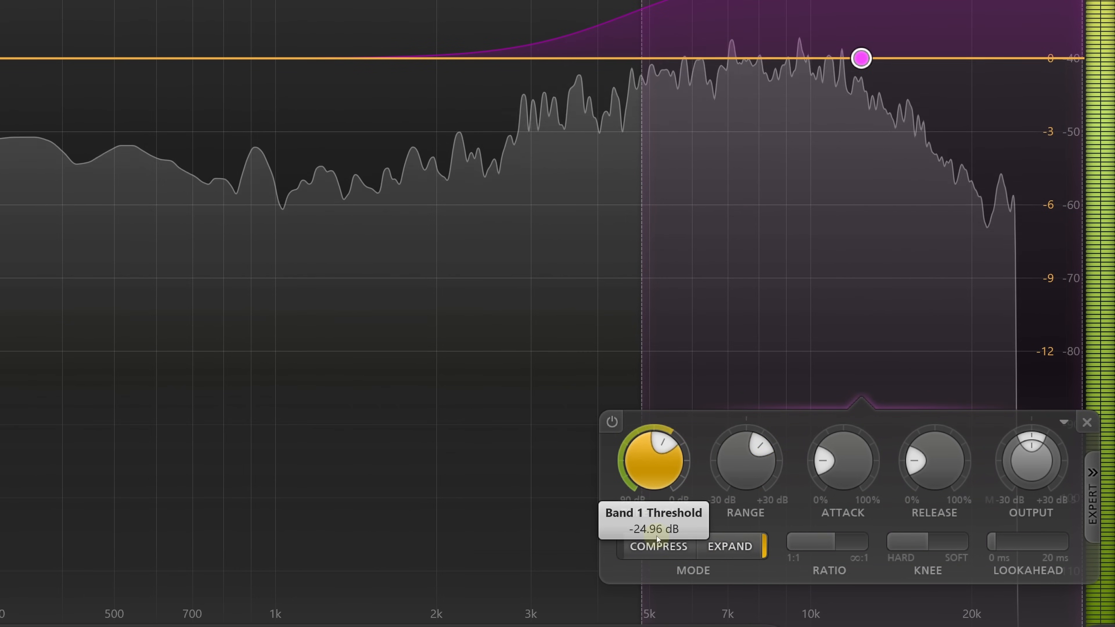
drag(834, 541, 782, 544)
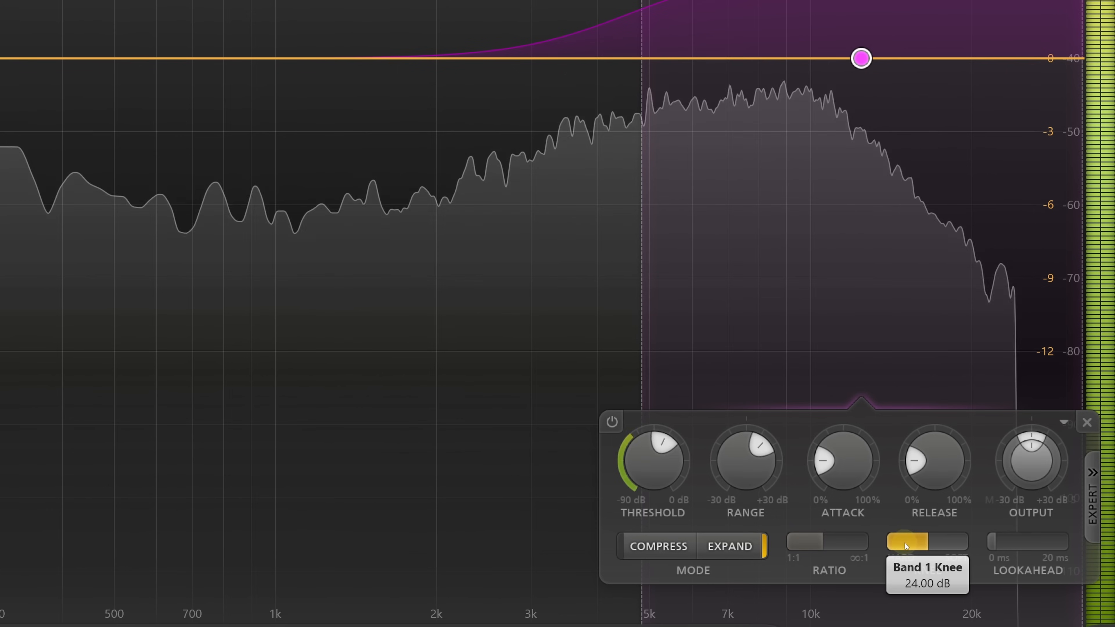
drag(906, 543, 658, 527)
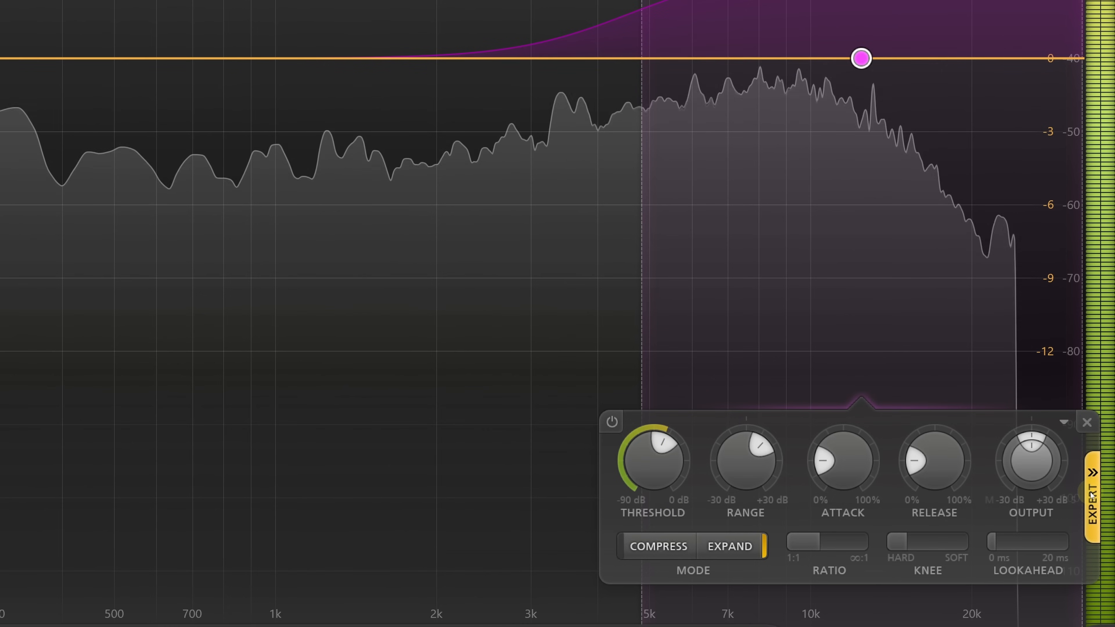
- Switch the band's side chain to Free, and audition it while limiting its range from about 168 Hz to just above 300 Hz
click(1092, 495)
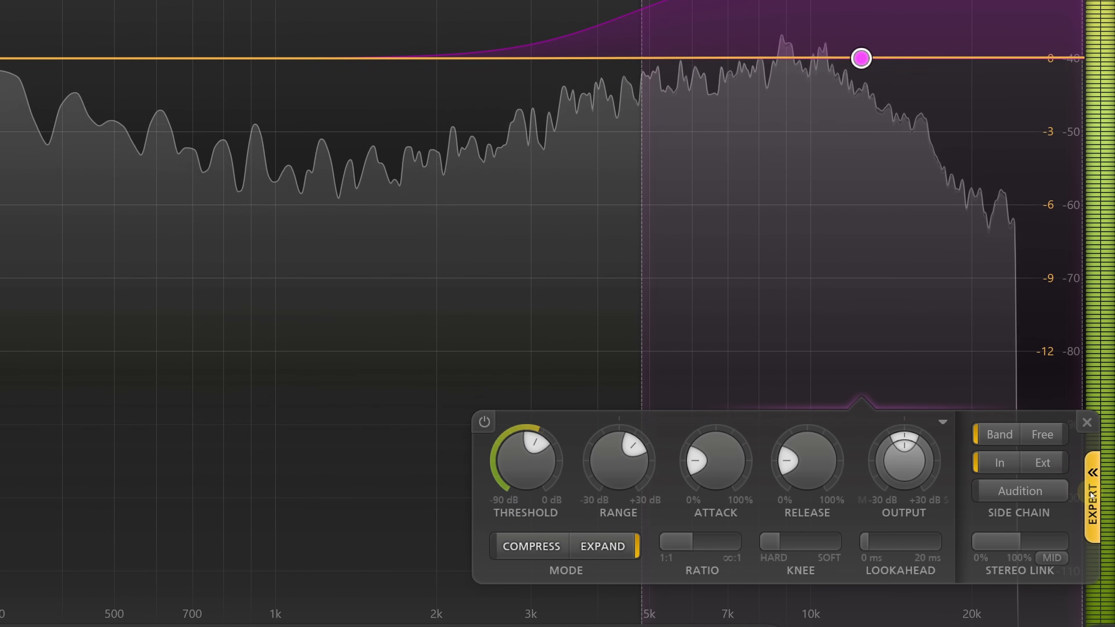
click(1049, 433)
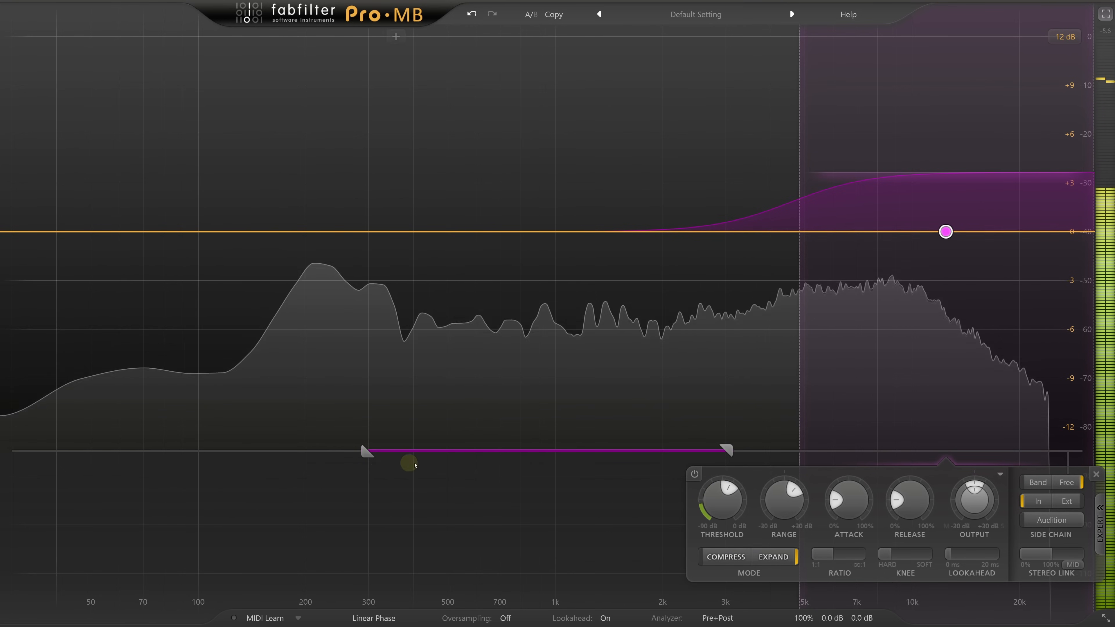
click(1041, 520)
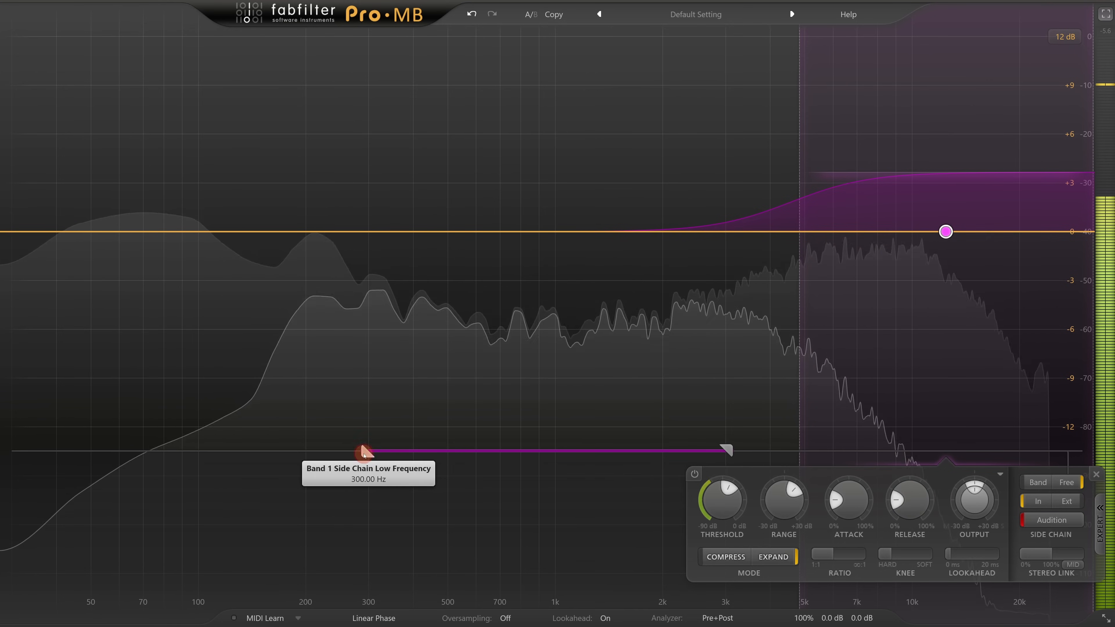
drag(368, 451, 280, 453)
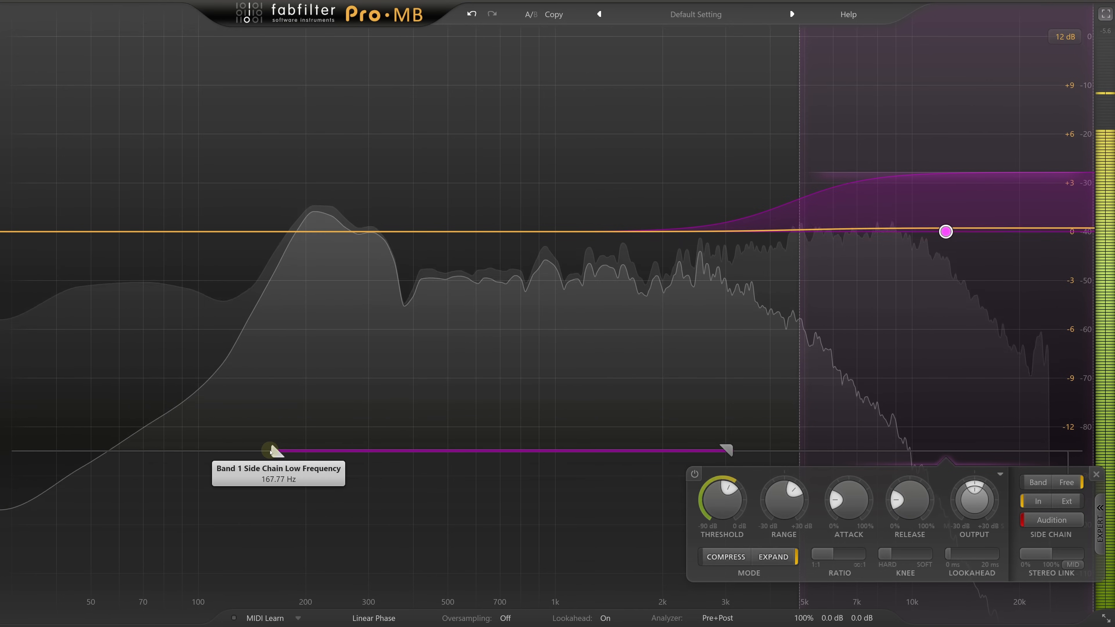
drag(727, 448, 386, 465)
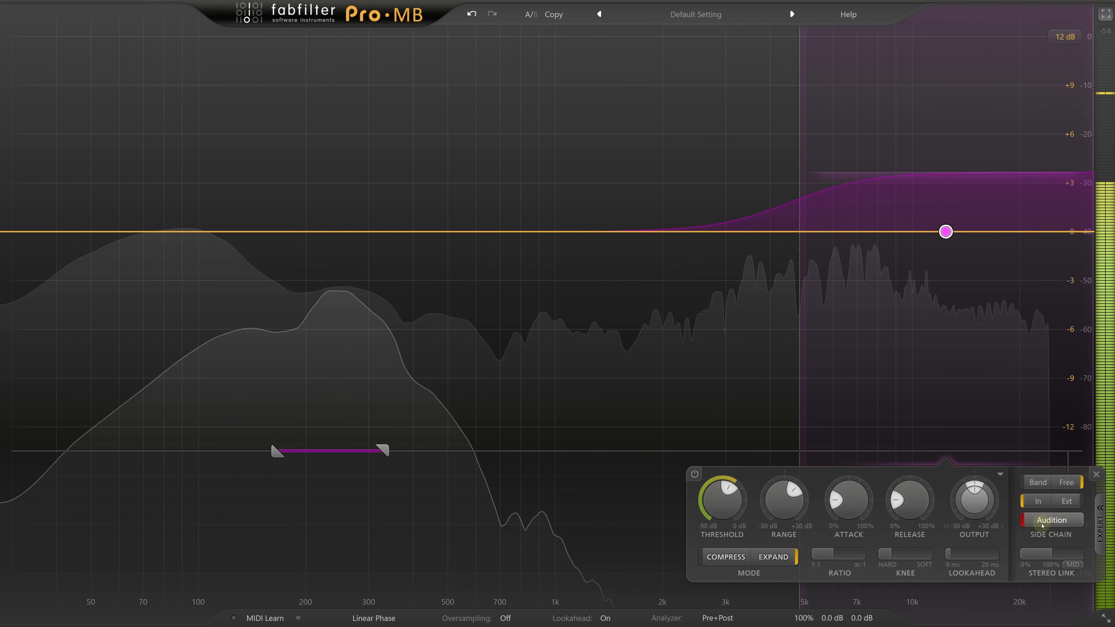
click(1037, 526)
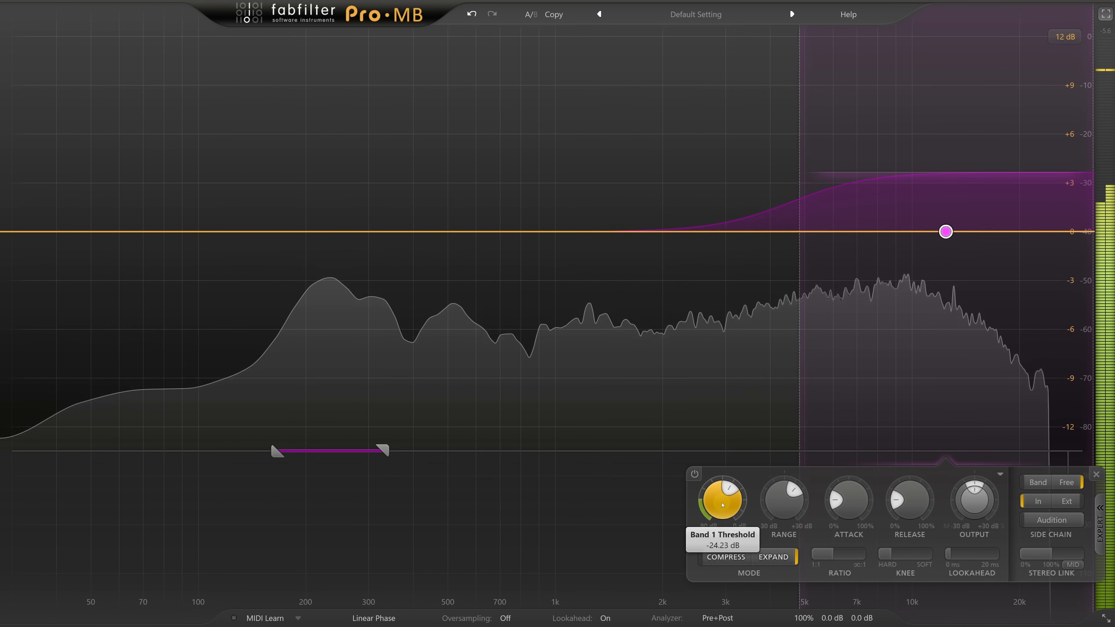
- Fine-tune the band's threshold and lookahead, and lower its low crossover to about 3.7 kHz
drag(722, 505, 723, 508)
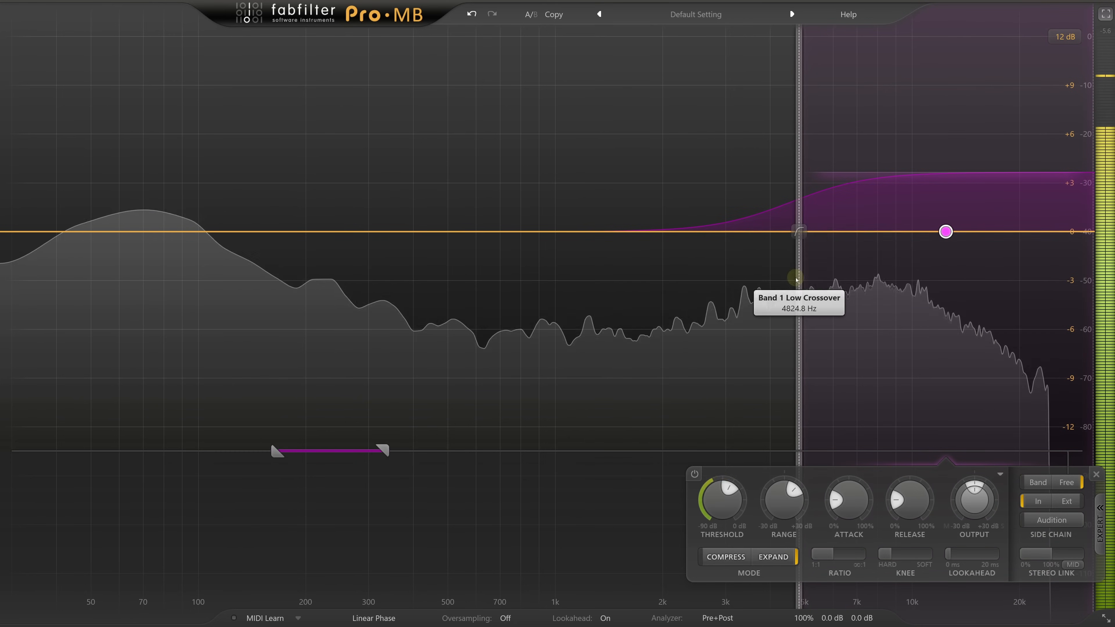
drag(795, 279, 757, 280)
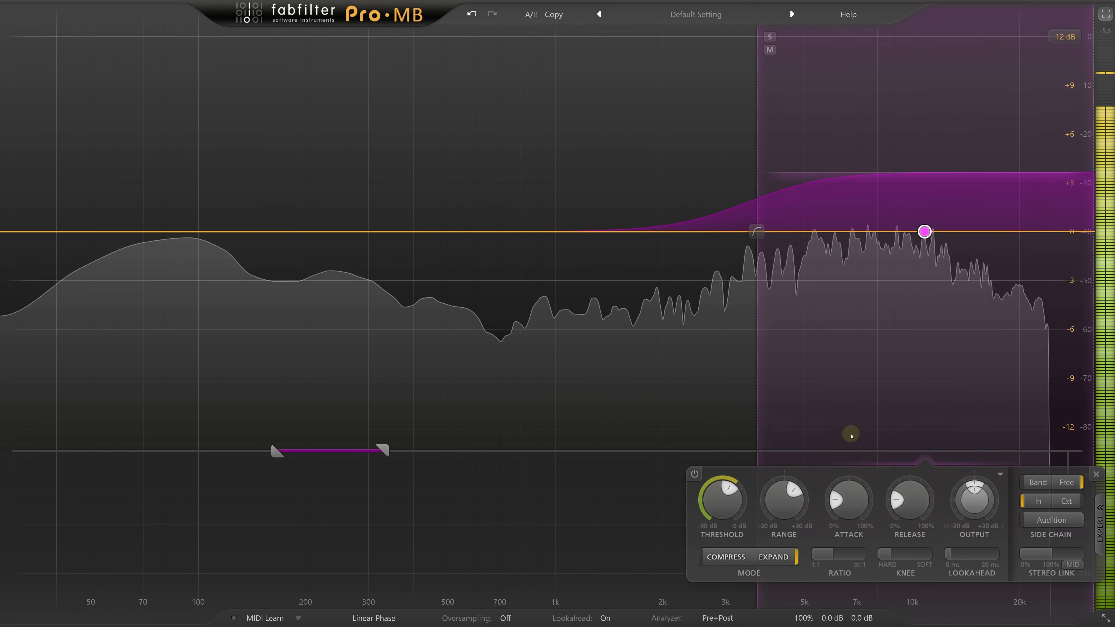
drag(975, 558, 1002, 554)
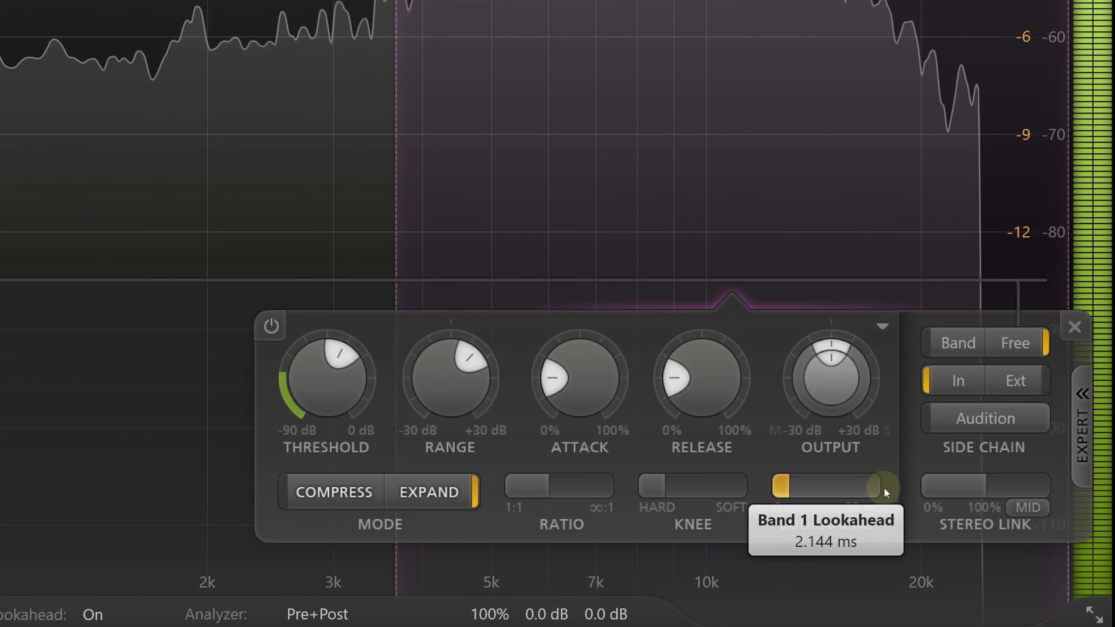
drag(886, 487, 920, 486)
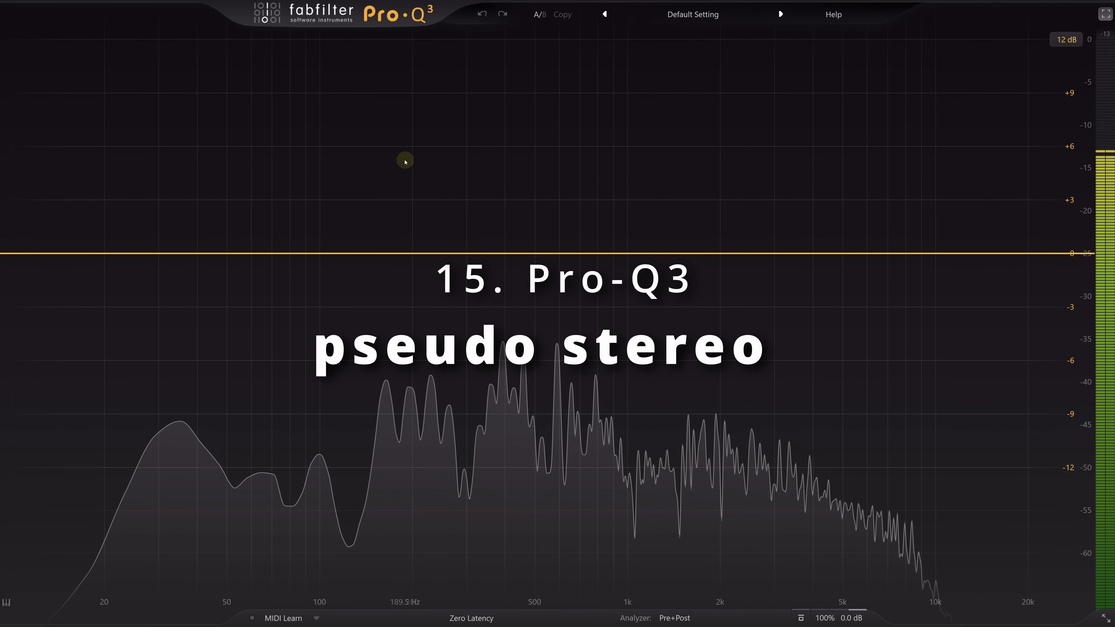
- In Pro-Q 3, add four alternately boosted and cut bell bands from about 150 Hz to 1 kHz, and set their Q to about 5
double_click(373, 95)
double_click(490, 351)
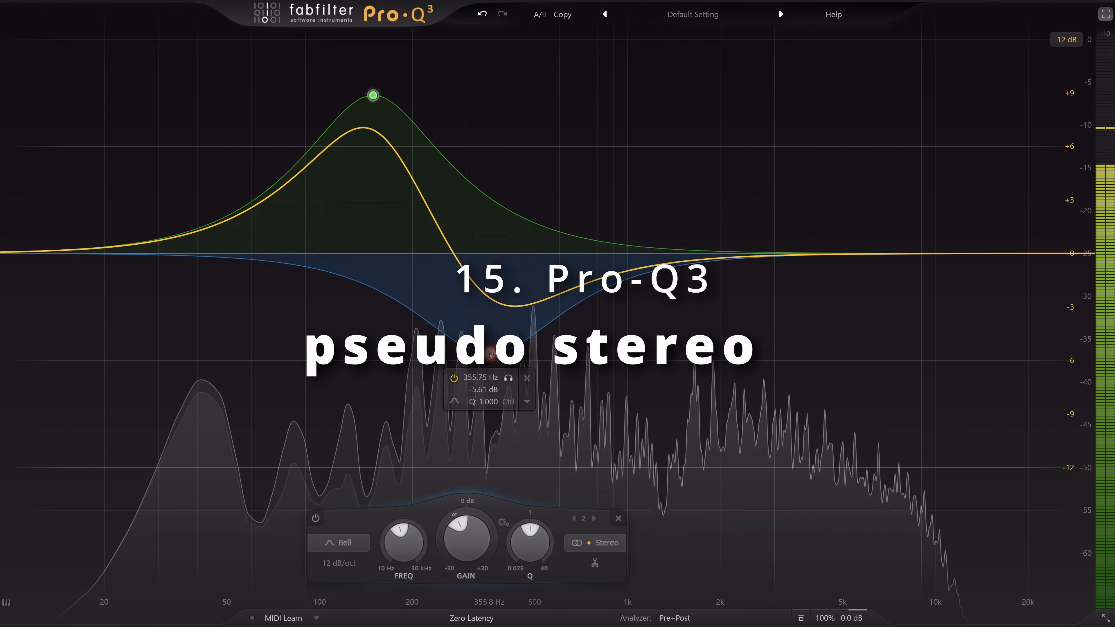
double_click(577, 127)
double_click(630, 351)
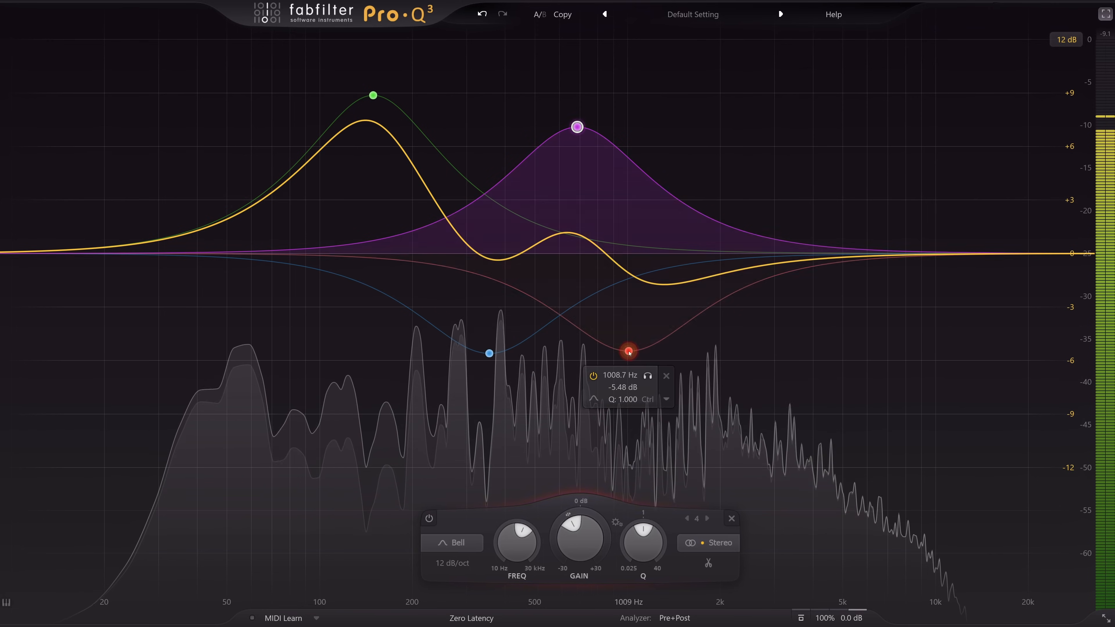
drag(284, 77, 657, 401)
drag(576, 541, 578, 500)
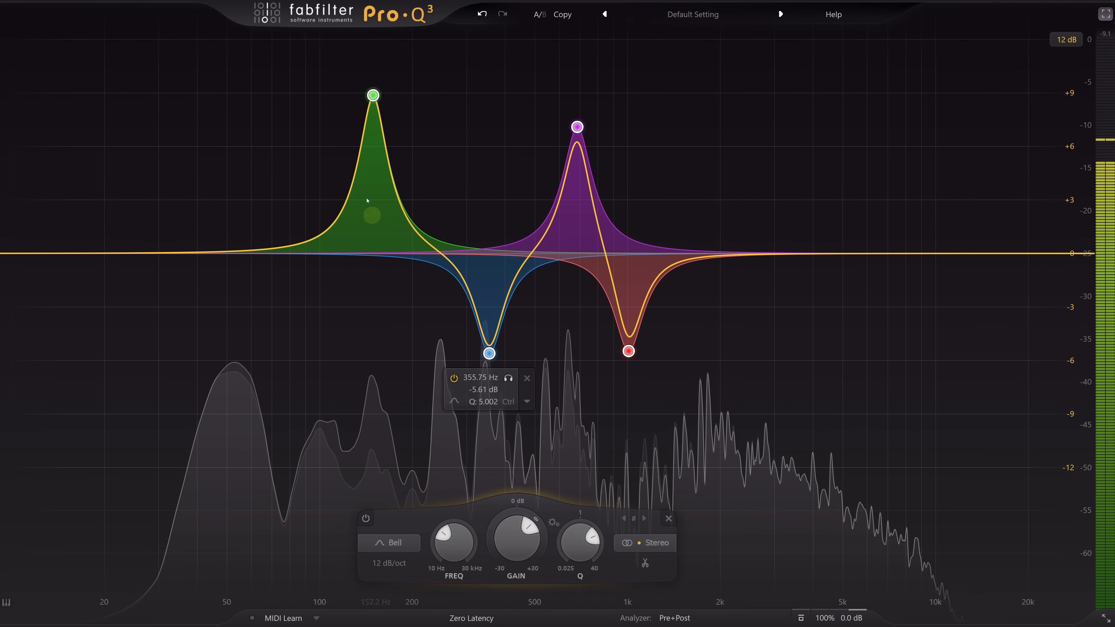
- Move the lowest boosted band to about 236 Hz and +7.5 dB, and select all four bands
click(372, 95)
drag(373, 95, 437, 123)
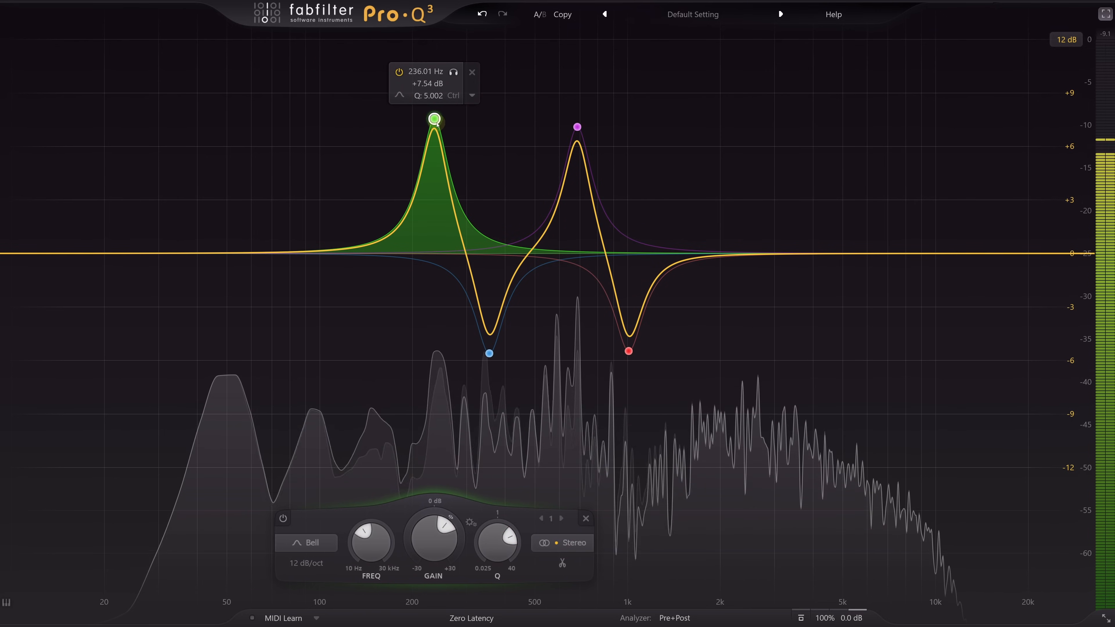
drag(369, 77, 659, 357)
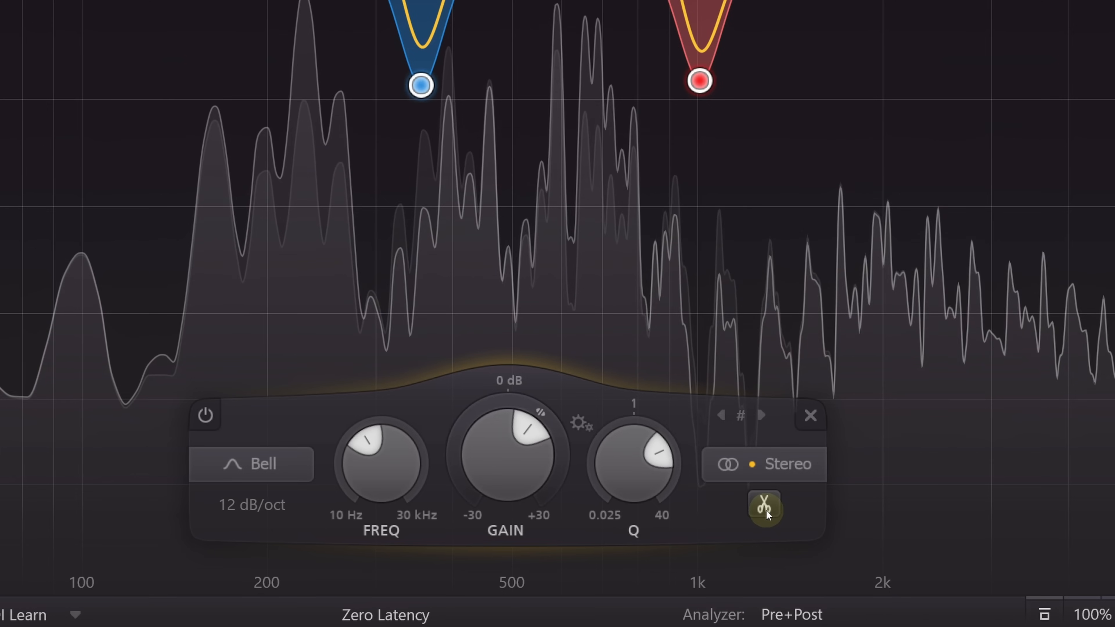
- Split the four selected bands into left and right channels, and invert the gains of the left-channel bands
click(661, 564)
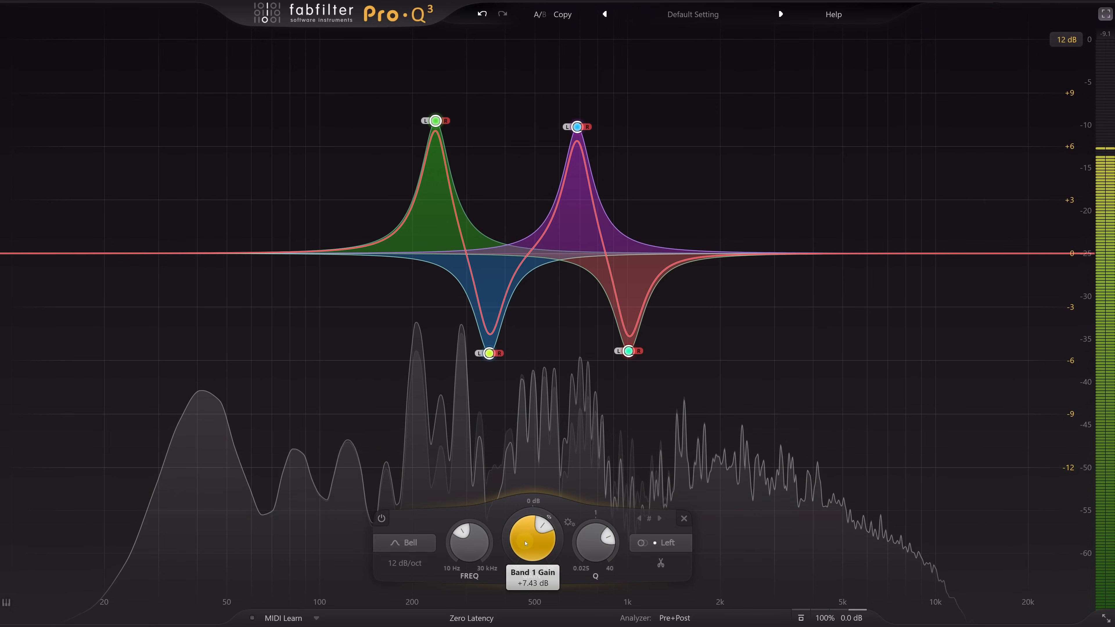
drag(526, 543, 526, 606)
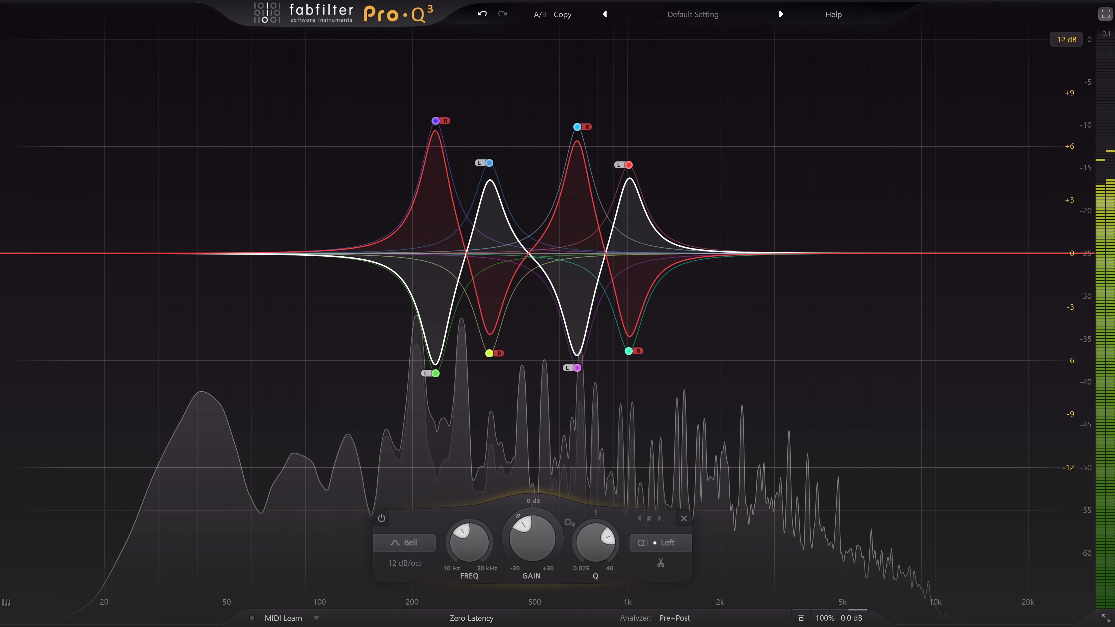
- Select all eight bands, increase their gain and Q, and shift them down until the lowest pair sits at about 128 Hz
drag(303, 88, 732, 462)
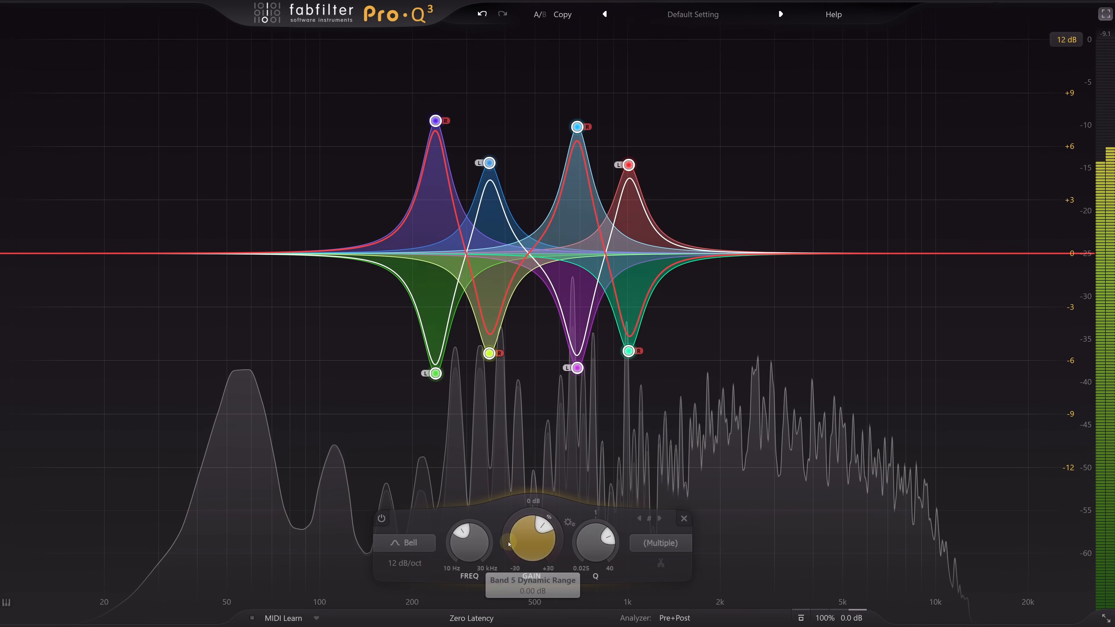
drag(471, 555, 473, 579)
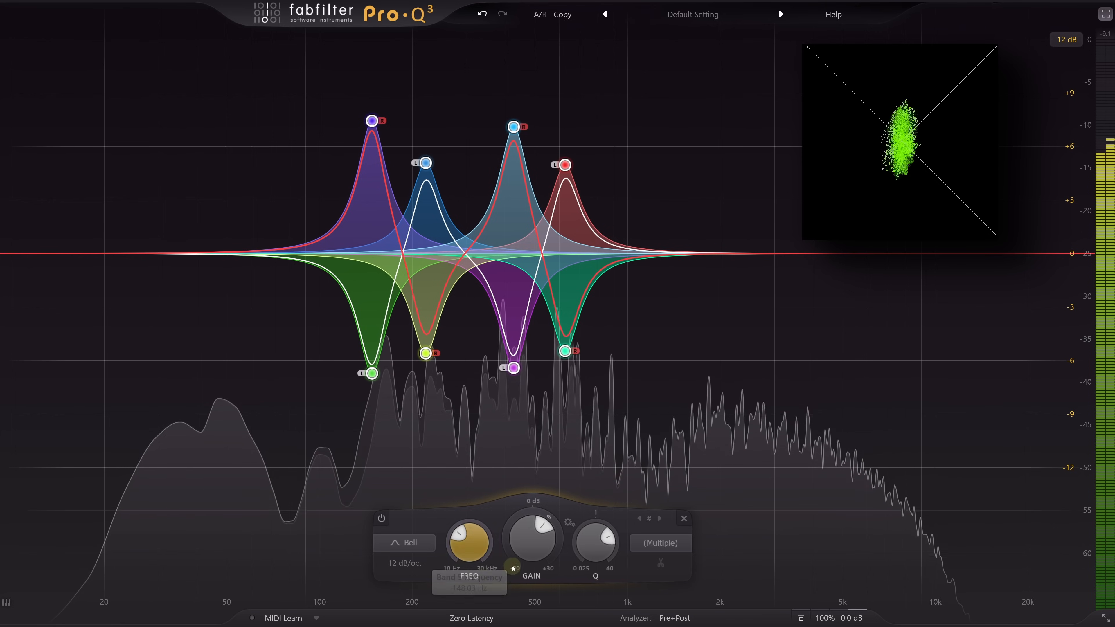
drag(533, 554, 585, 519)
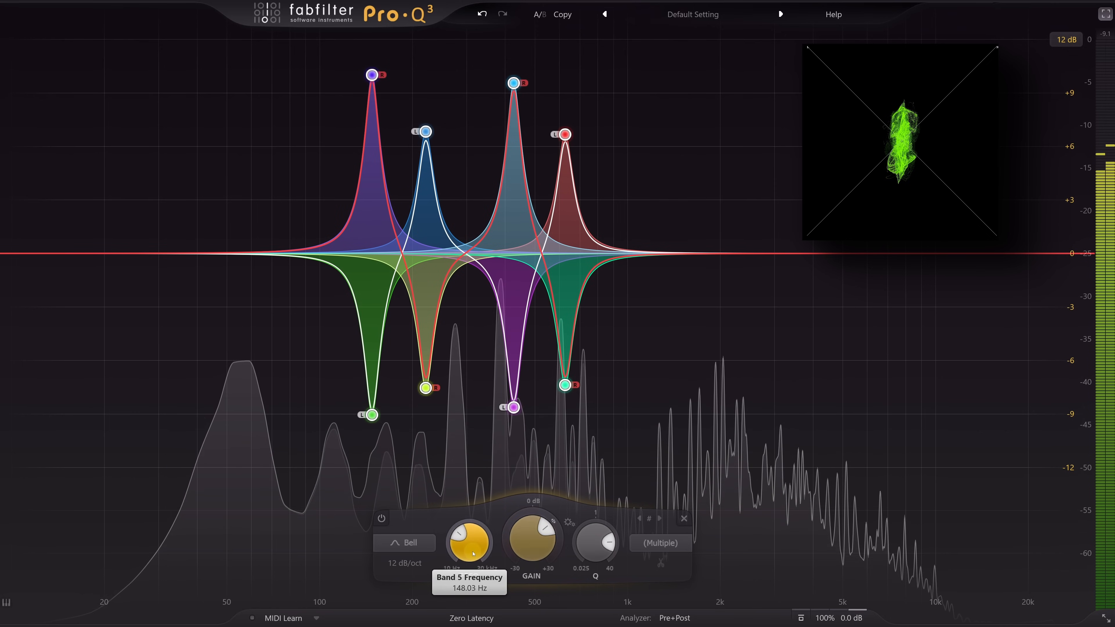
scroll(473, 554, down, 6)
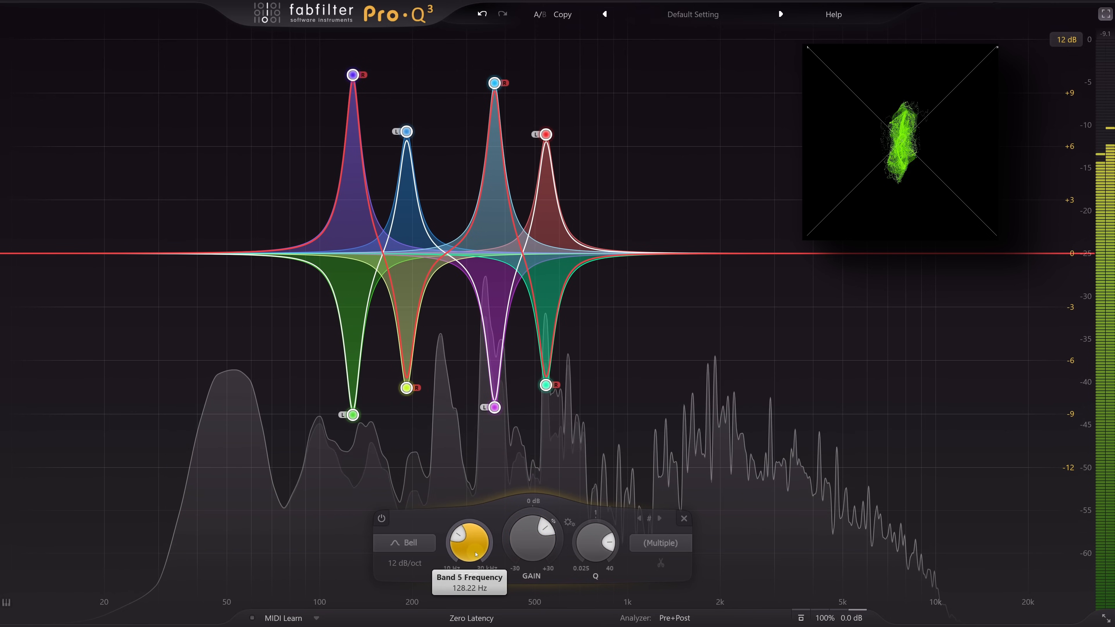
mouse_move(476, 555)
mouse_down()
mouse_move(473, 533)
mouse_move(475, 553)
mouse_up()
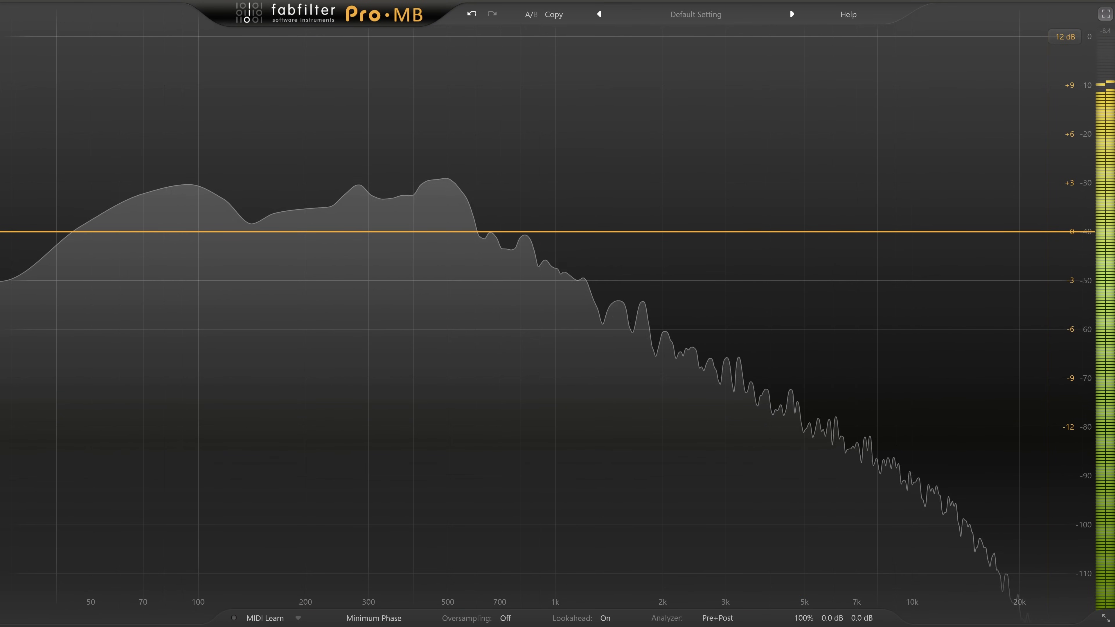
- In Pro-MB, create an externally side-chained compression band below about 120 Hz, lower its threshold, deepen its range, and raise its output to about +2 dB
click(120, 241)
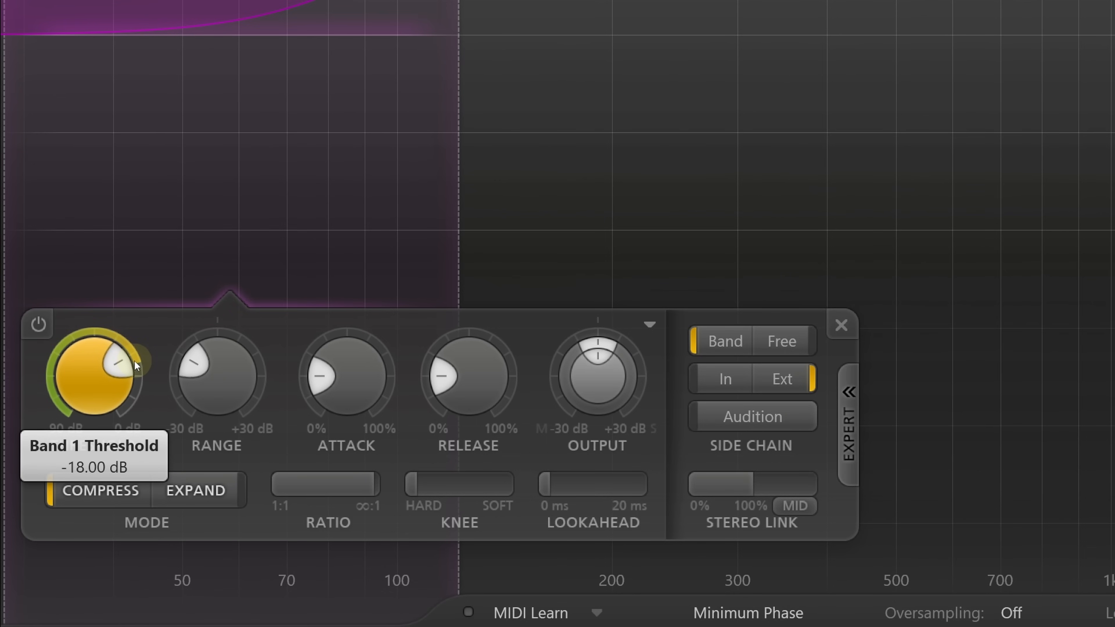
drag(135, 359, 76, 425)
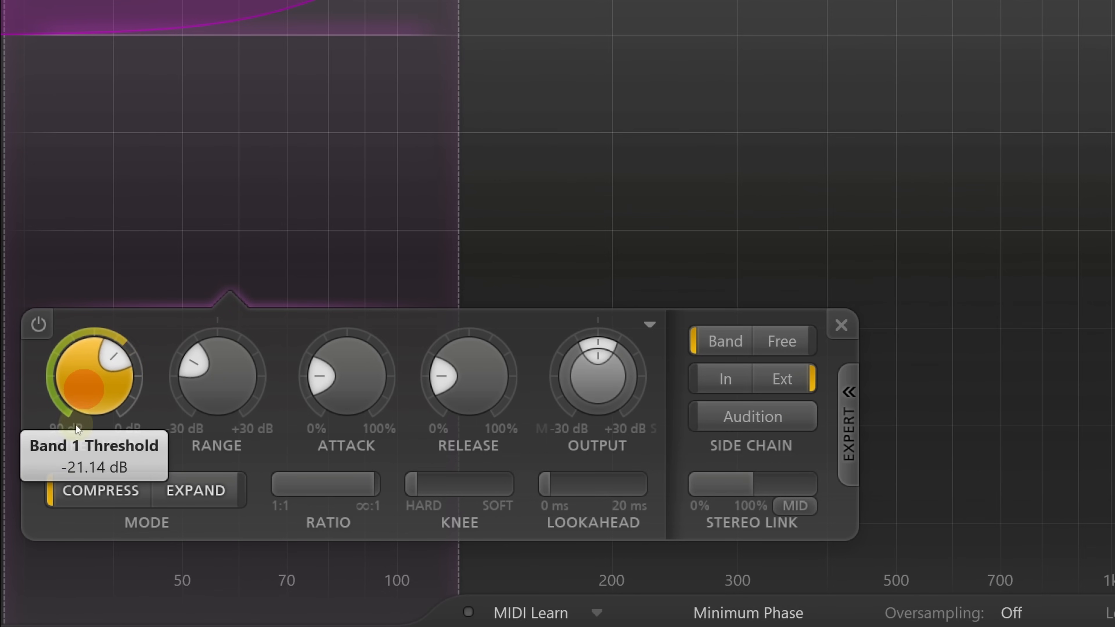
drag(66, 571, 35, 605)
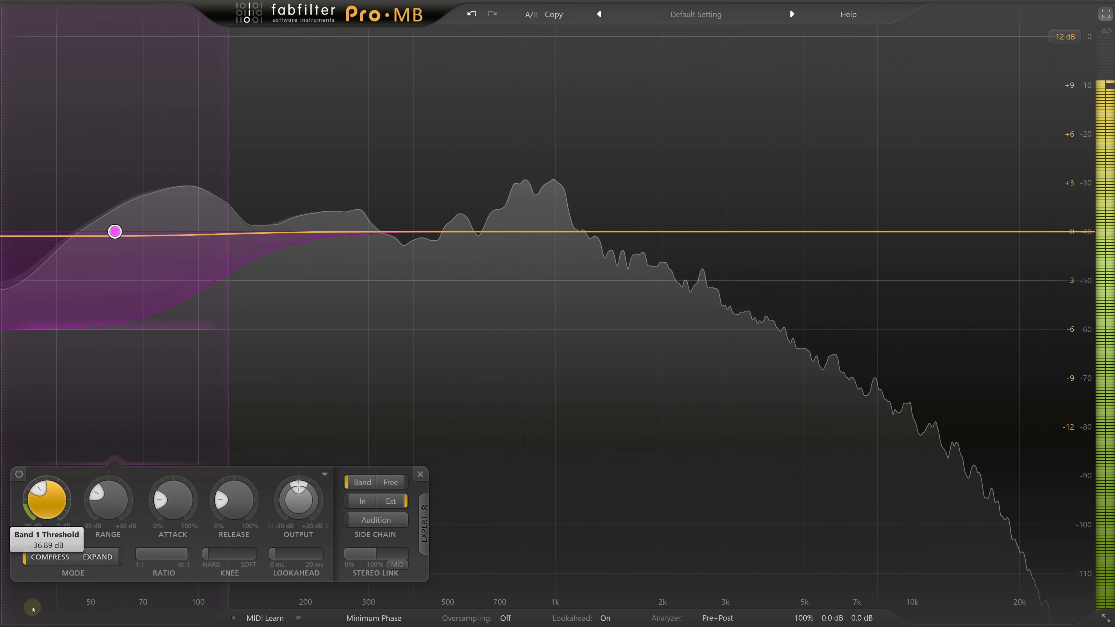
mouse_move(106, 522)
mouse_down()
mouse_move(107, 488)
mouse_move(107, 521)
mouse_up()
drag(300, 499, 302, 453)
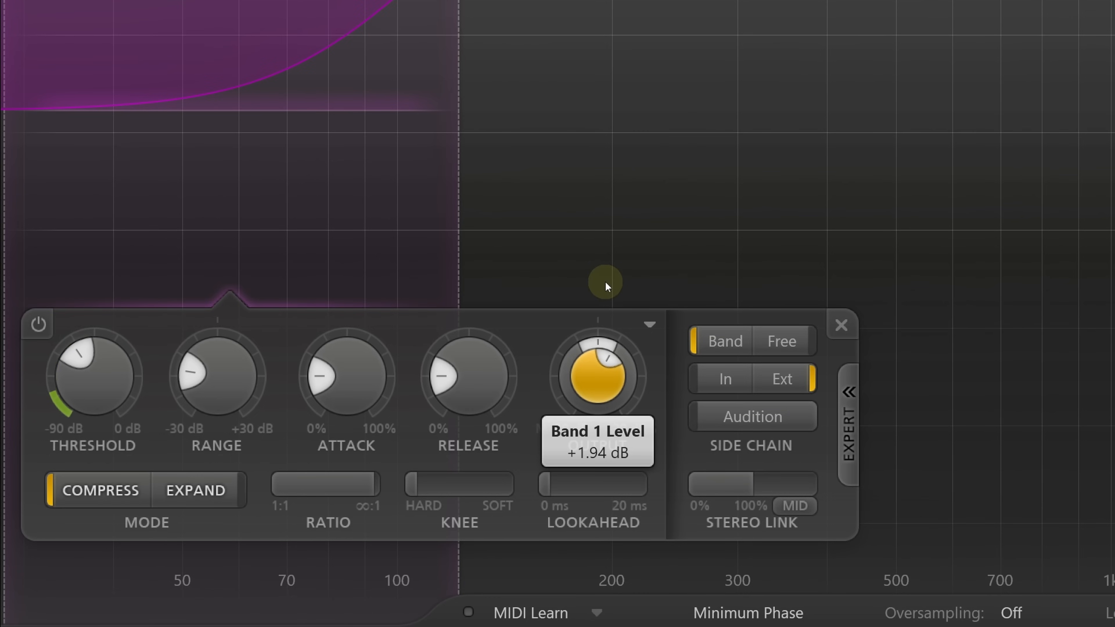
drag(605, 281, 605, 281)
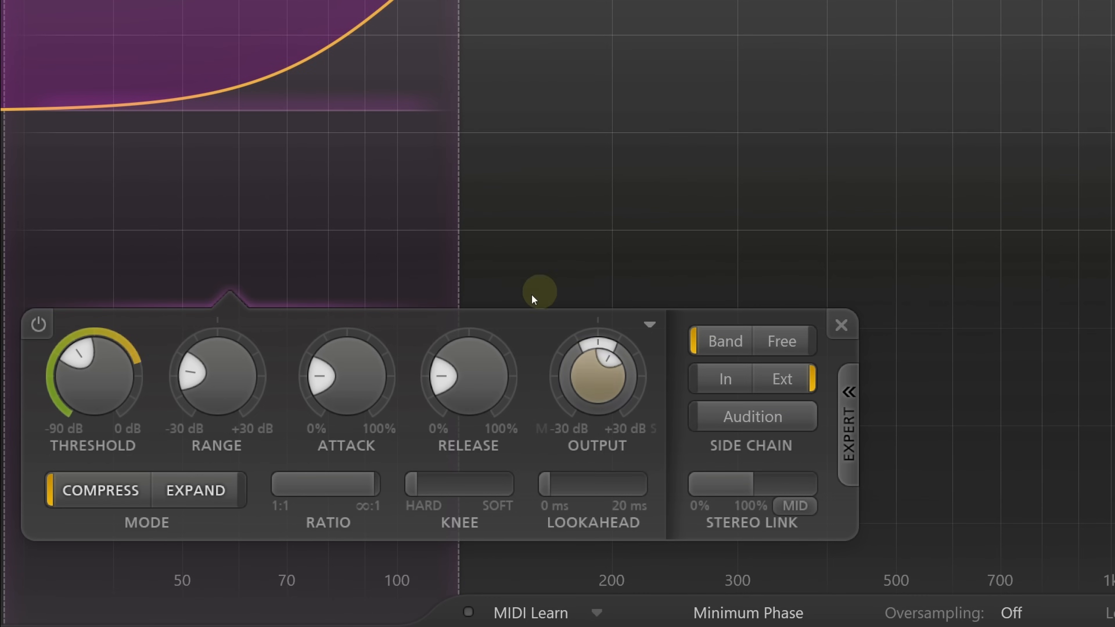
- Shorten the band's attack slightly, compare short and long release times, and set the release to 48%
drag(346, 387, 365, 405)
drag(617, 481, 647, 483)
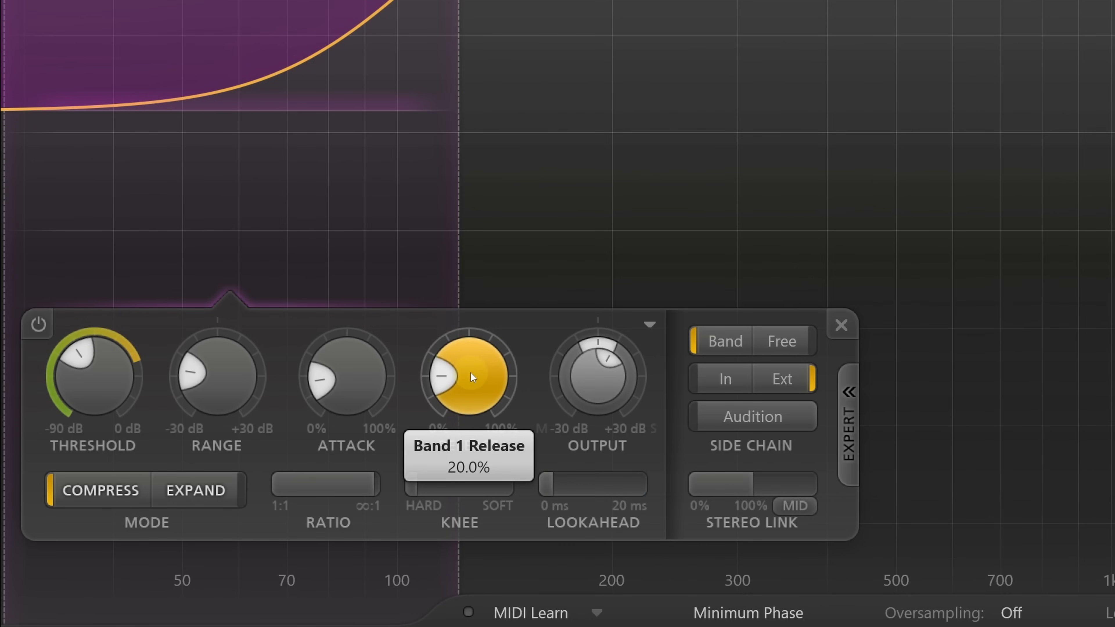
drag(471, 373, 473, 477)
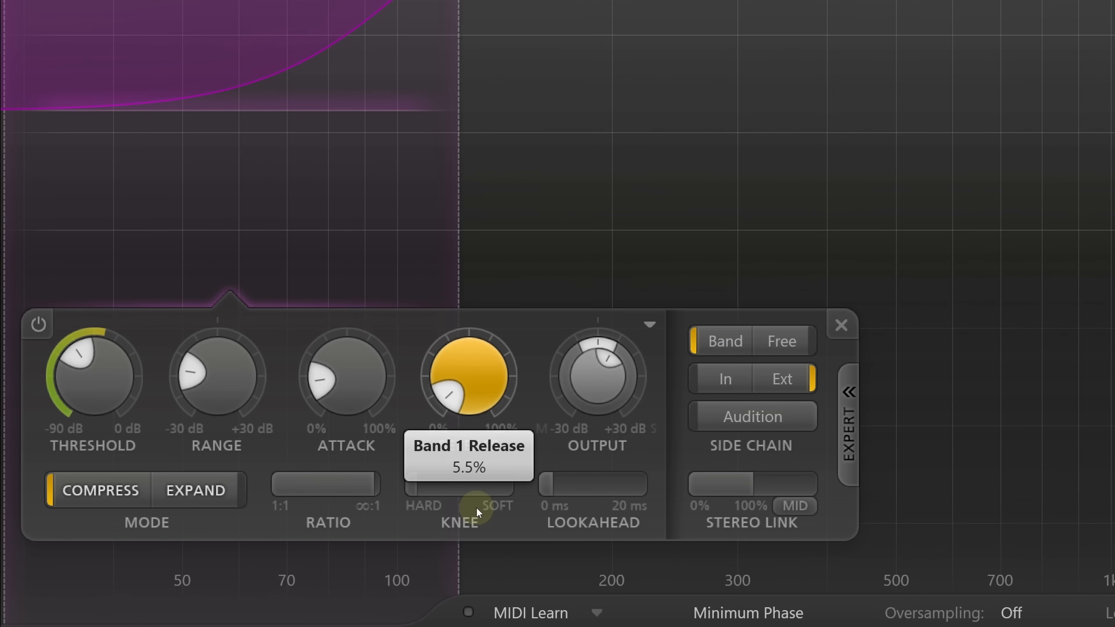
drag(475, 507, 474, 380)
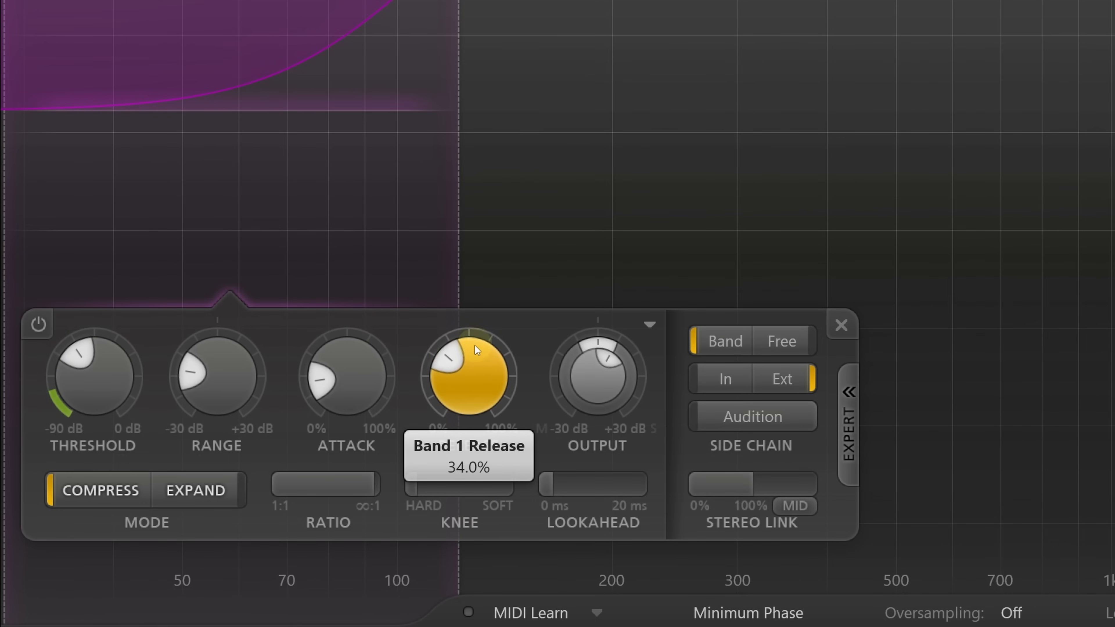
drag(472, 283, 478, 238)
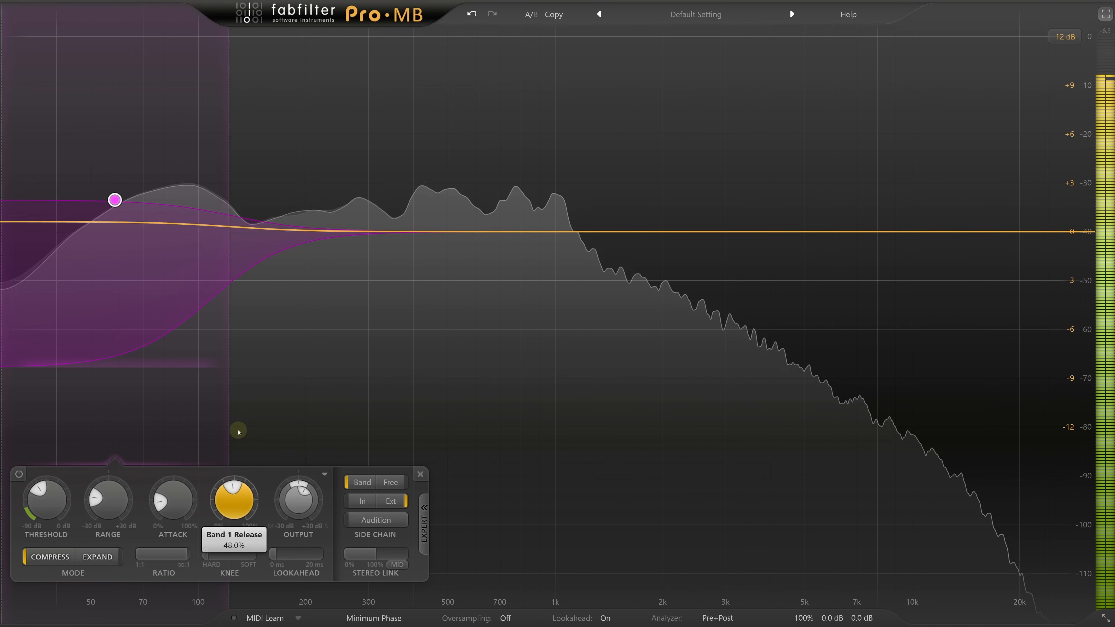
- Set the processing mode to Dynamic Phase instead of Minimum Phase
click(386, 619)
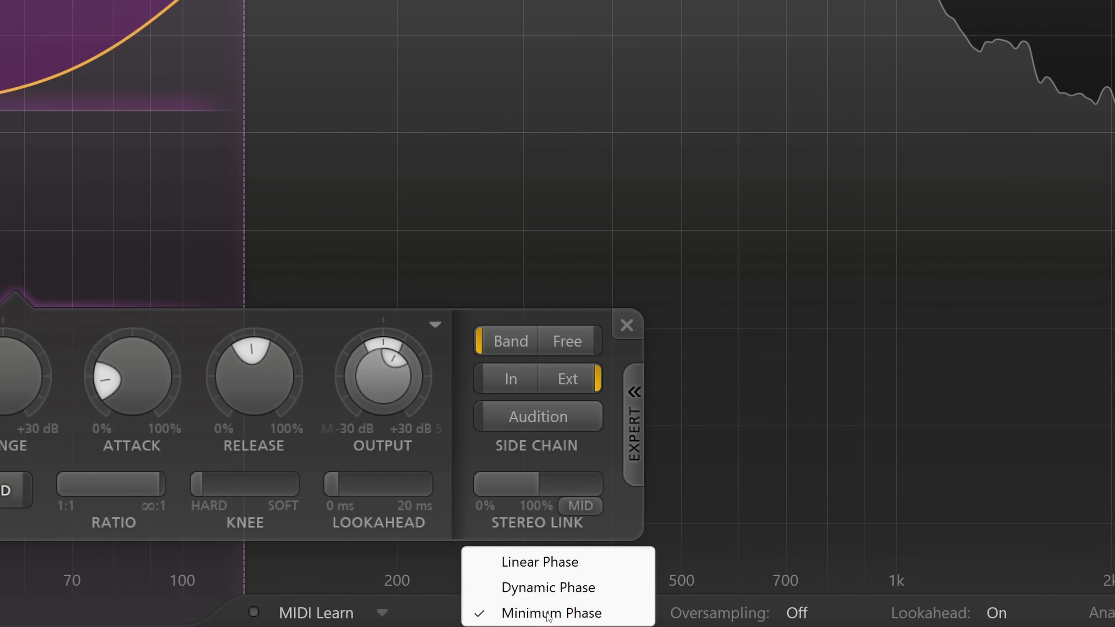
click(625, 613)
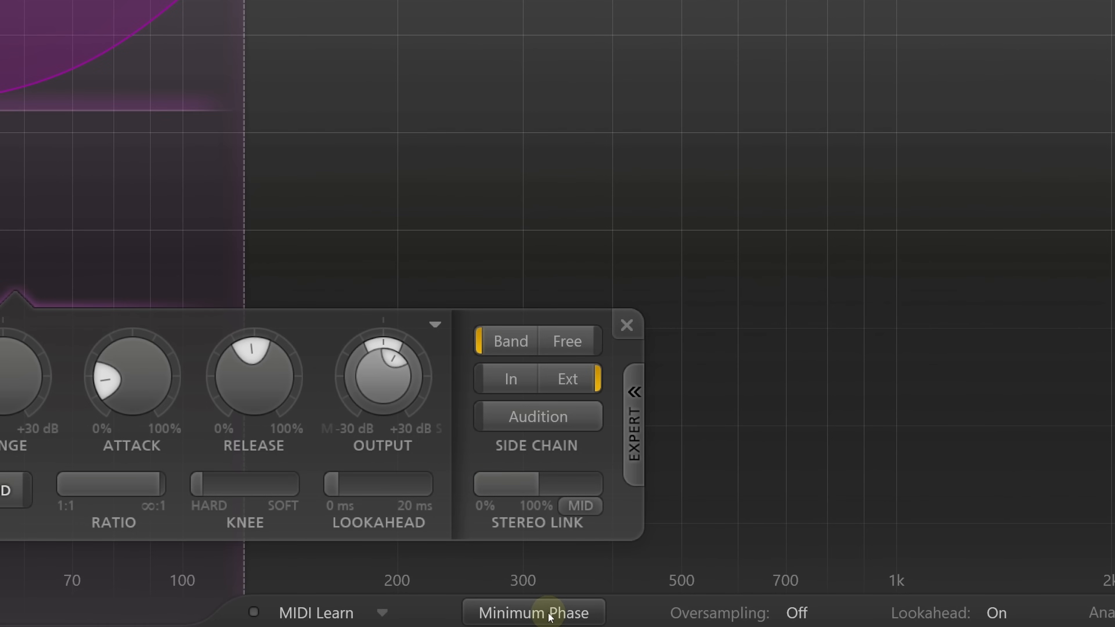
click(550, 616)
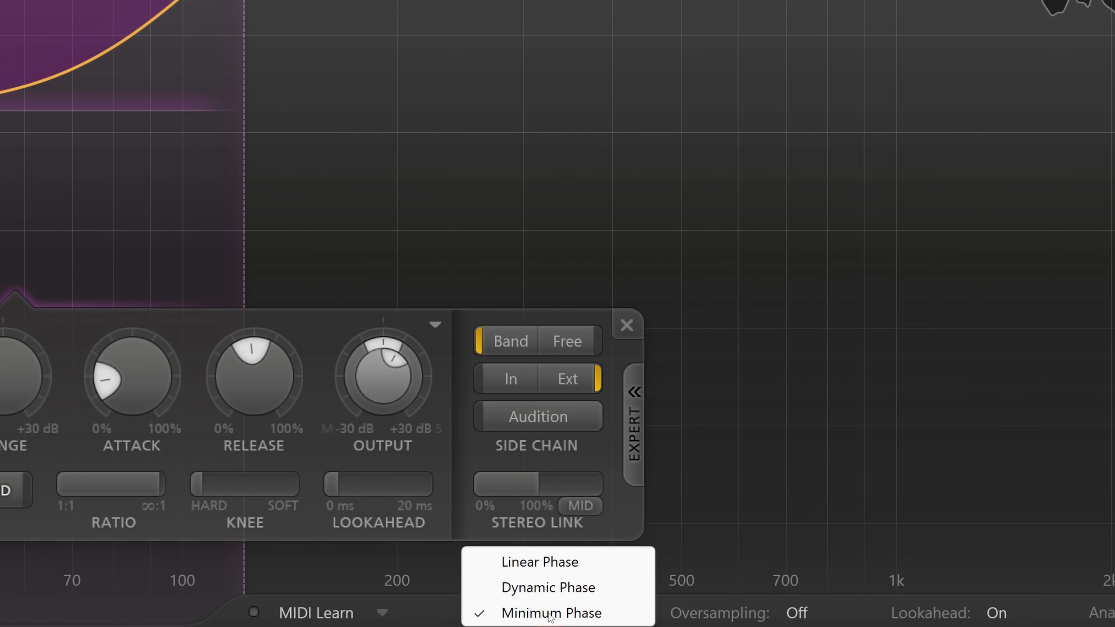
click(619, 586)
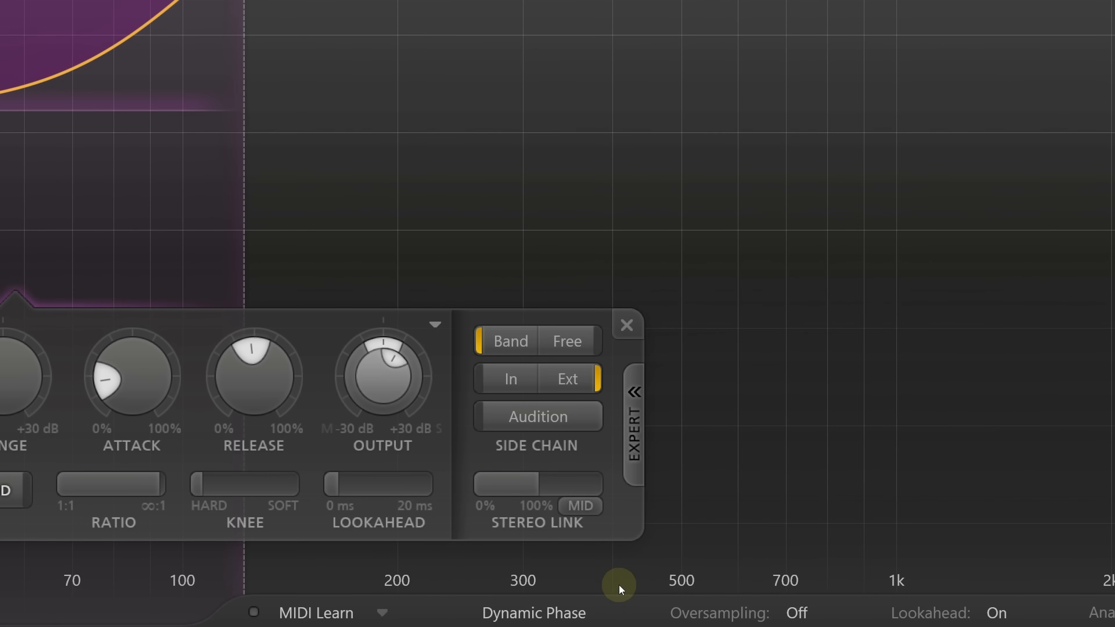
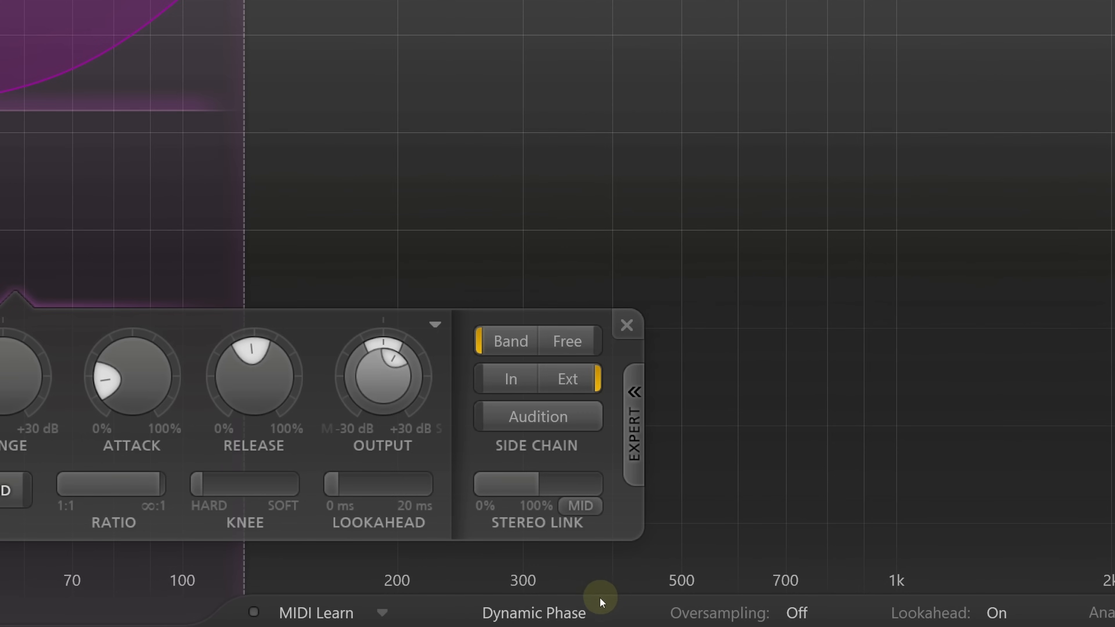
- Set the processing mode to Linear Phase
click(398, 616)
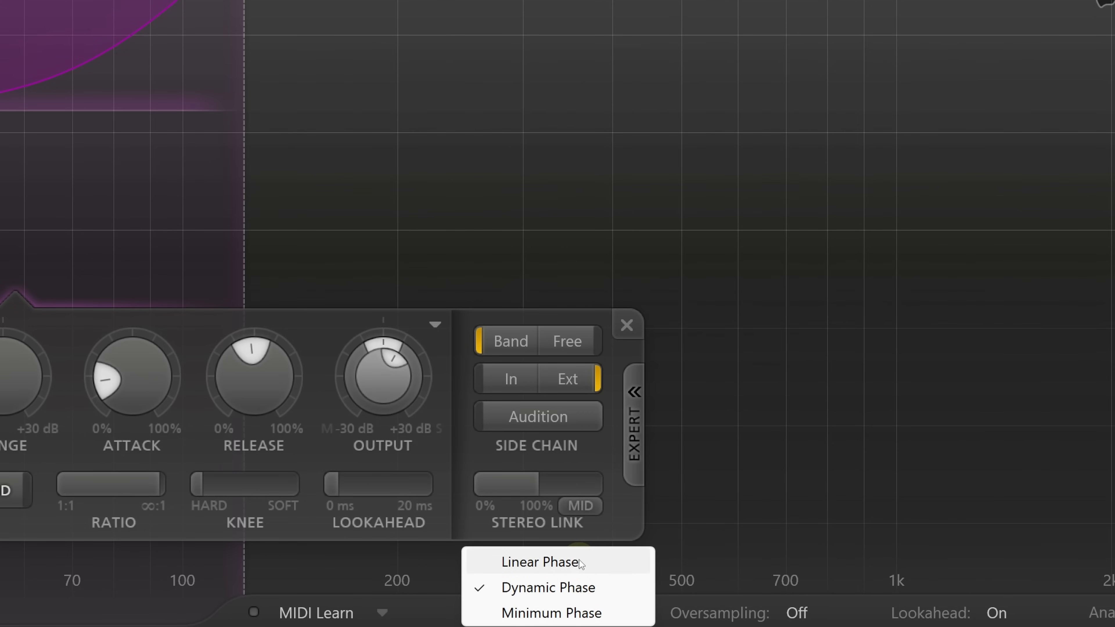
click(613, 562)
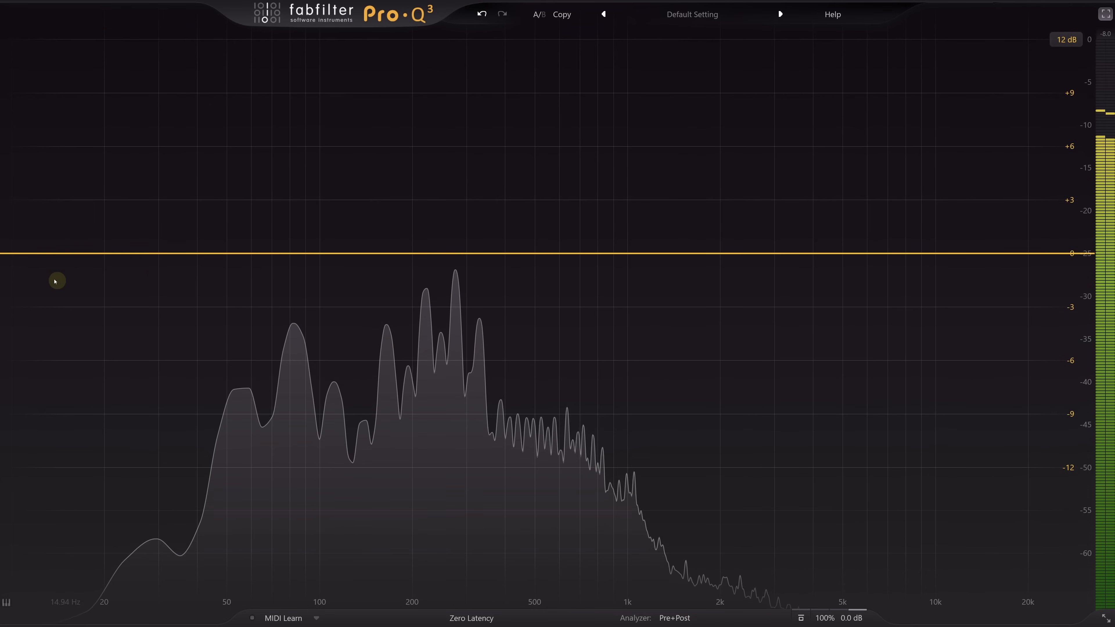
- In Pro-Q 3, add a dynamic low shelf at about 120 Hz with roughly +2.2 dB gain, a Q of 1 and about -9.75 dB dynamic range
drag(17, 254, 341, 221)
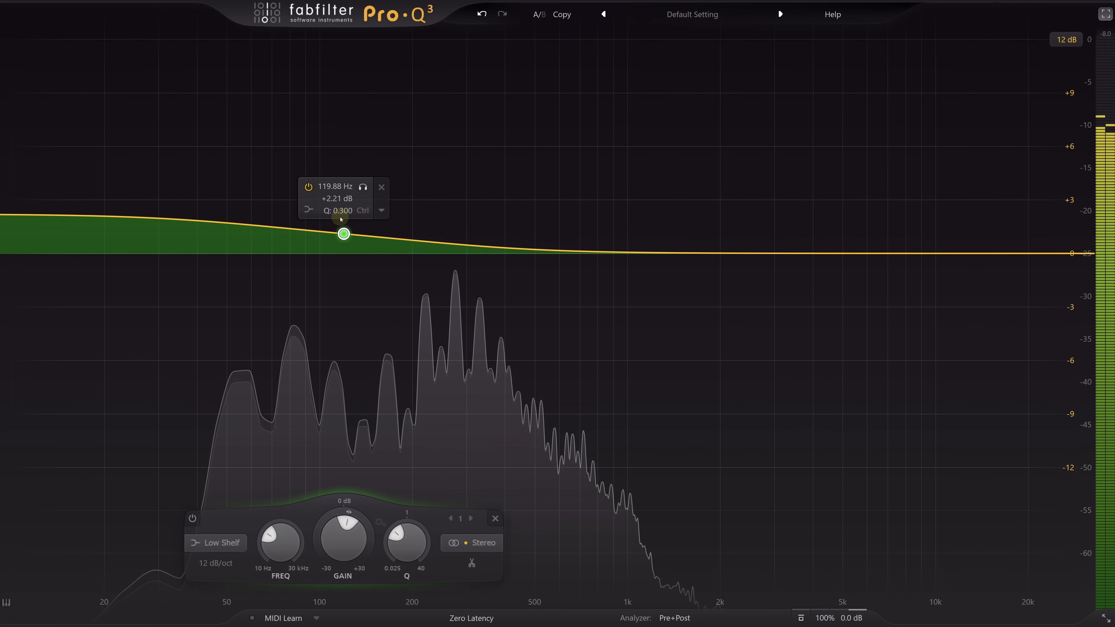
ctrl+click(410, 544)
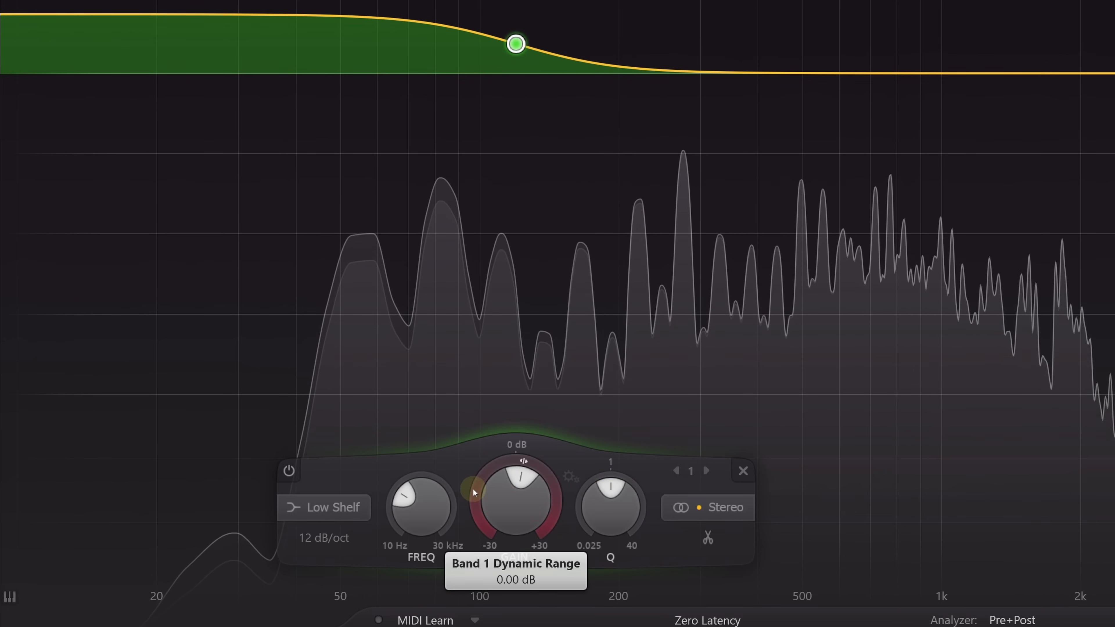
drag(476, 492, 529, 539)
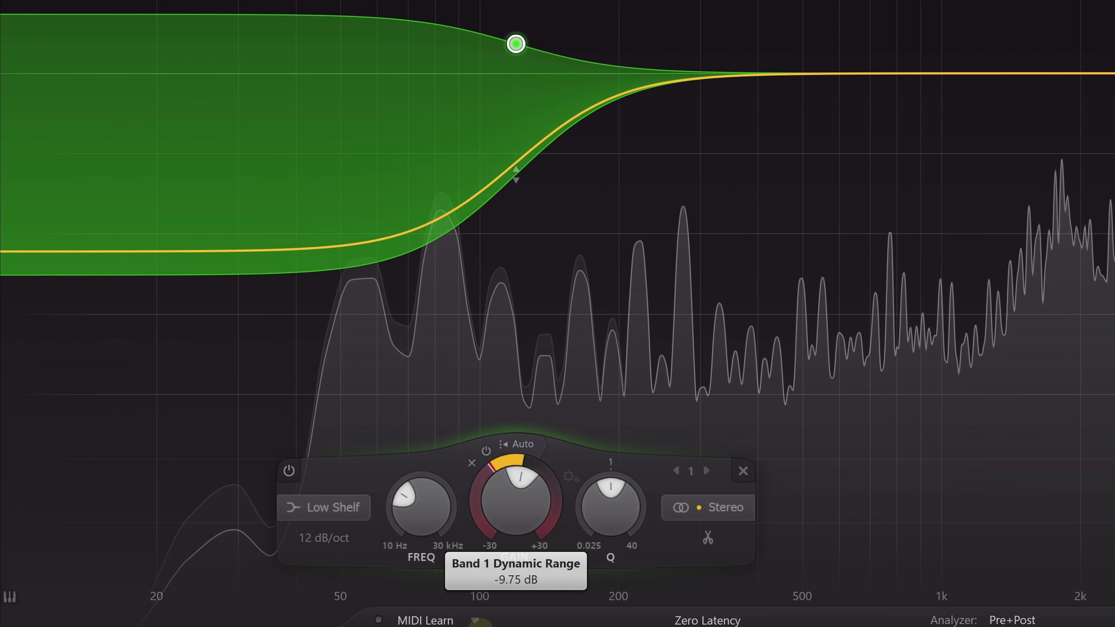
- Replace the band's automatic threshold with a manual one of -31.1 dB, triggered by the external side chain
click(529, 443)
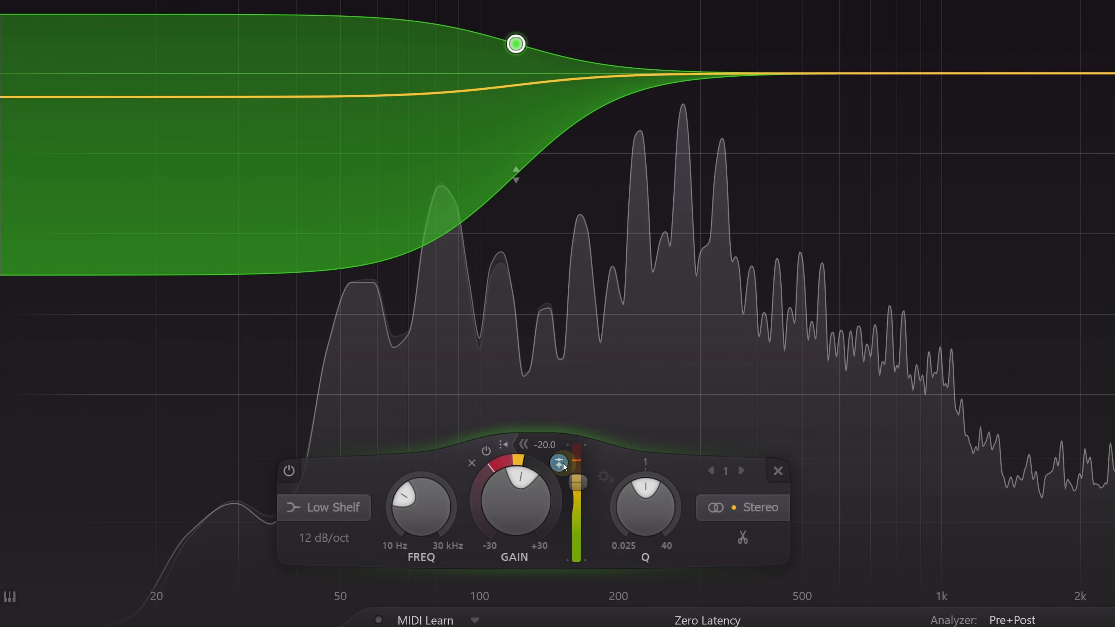
drag(580, 482, 575, 509)
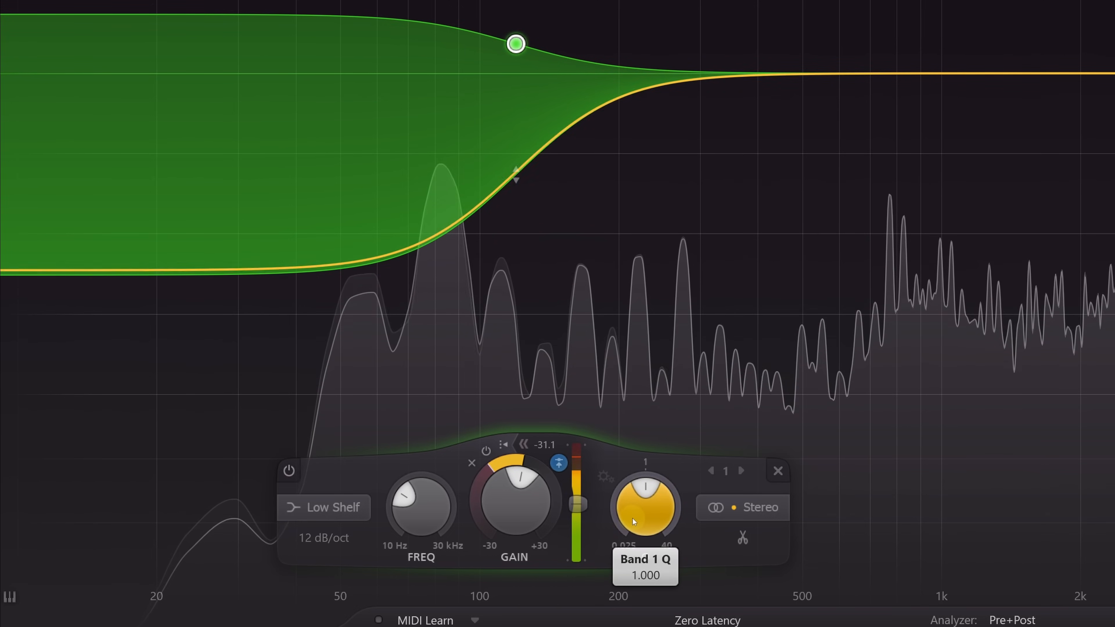
- Lower the low shelf's Q slightly and reduce its gain to about +1.64 dB
drag(648, 521, 649, 536)
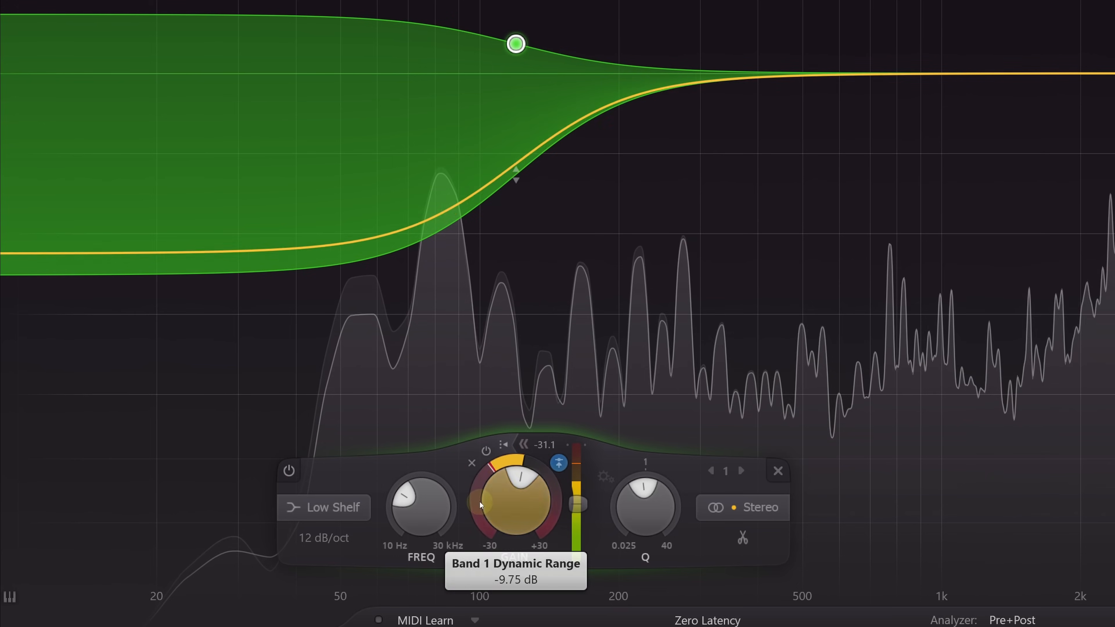
mouse_move(480, 495)
mouse_down()
mouse_move(478, 544)
mouse_move(478, 516)
mouse_up()
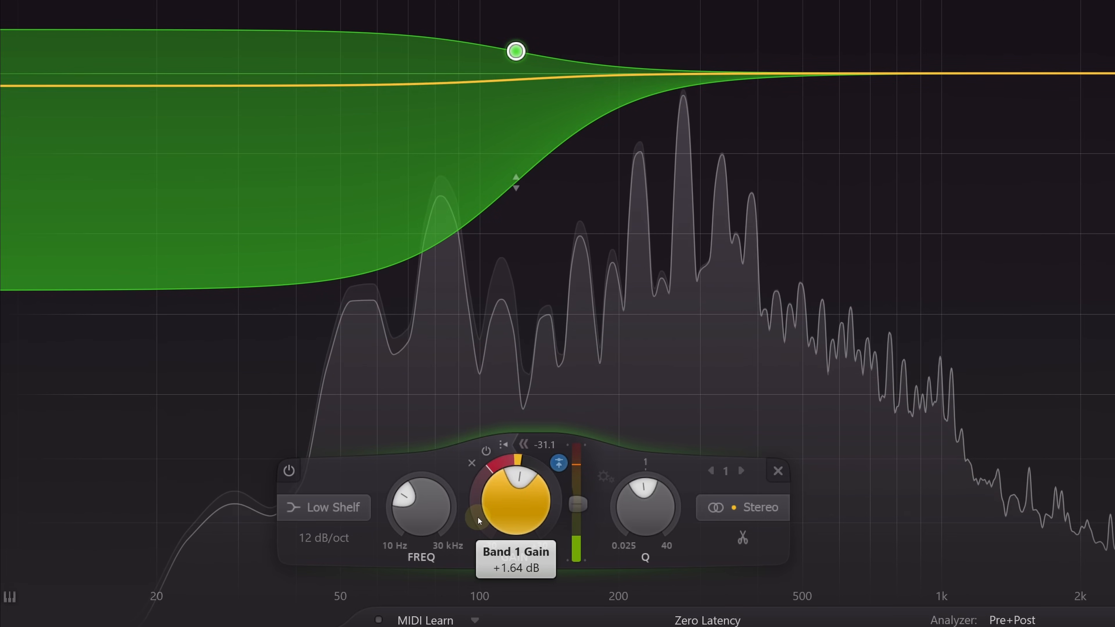
drag(477, 516, 479, 517)
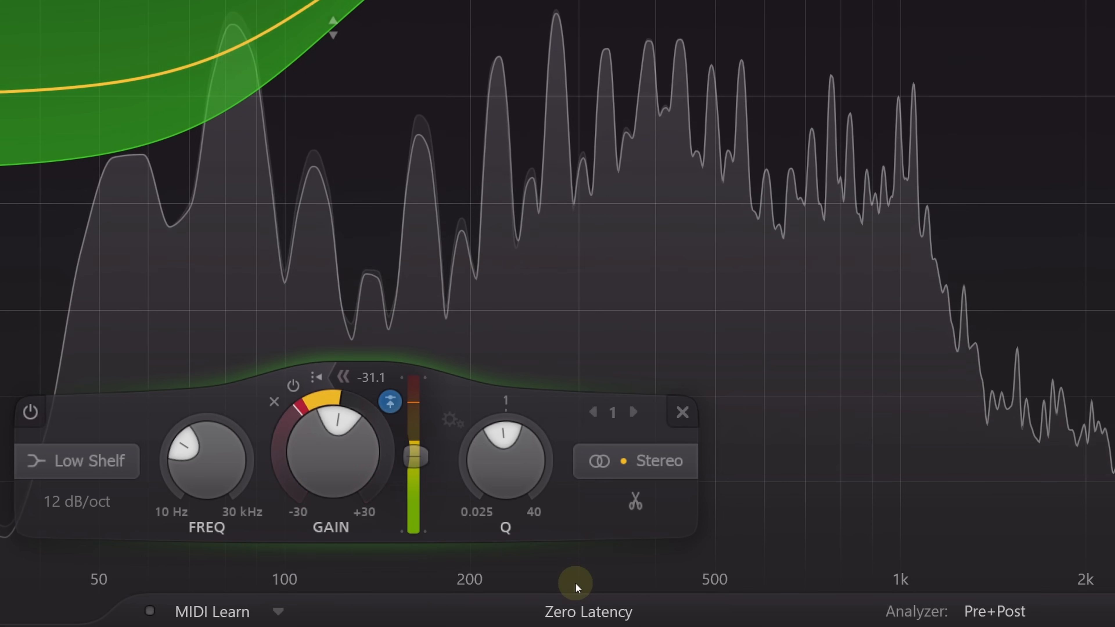
- Try the Linear Phase processing mode and return to Zero Latency
click(597, 612)
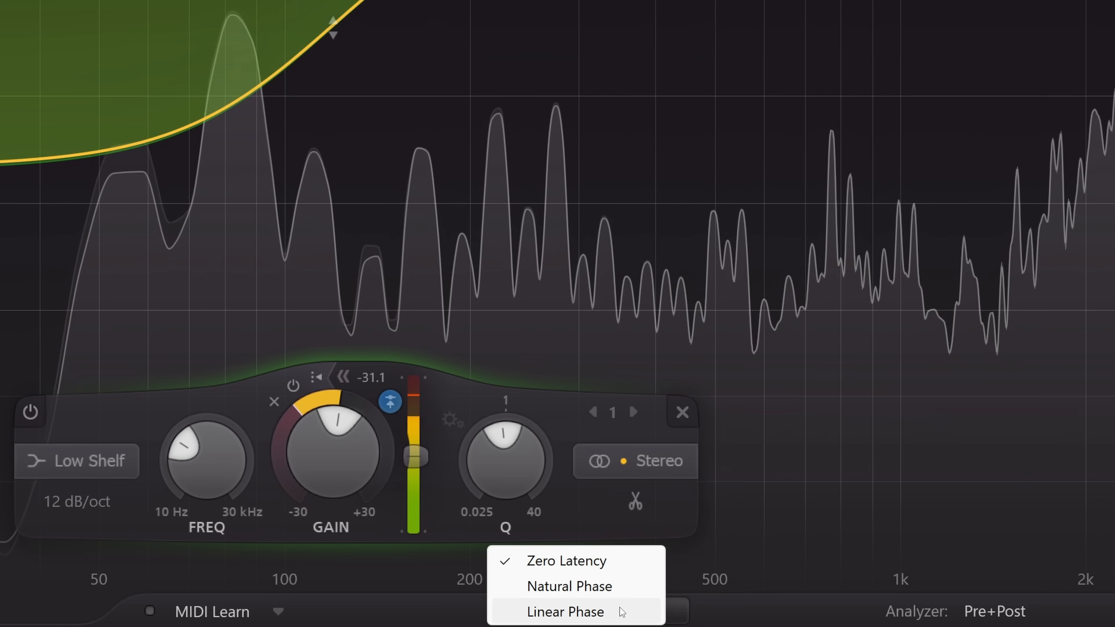
click(619, 608)
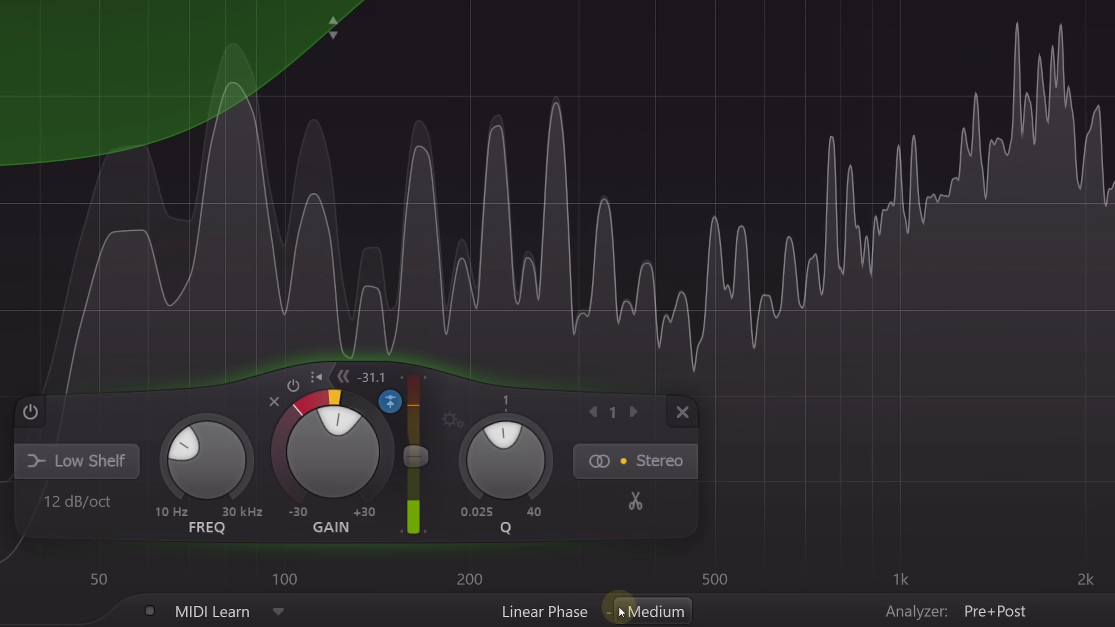
click(572, 615)
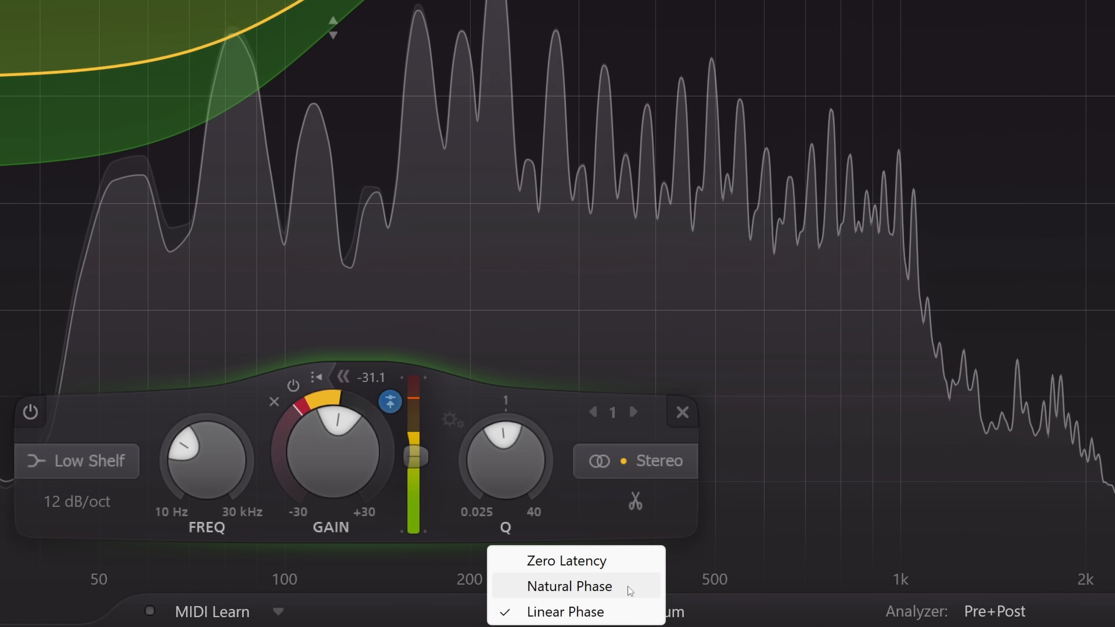
click(628, 562)
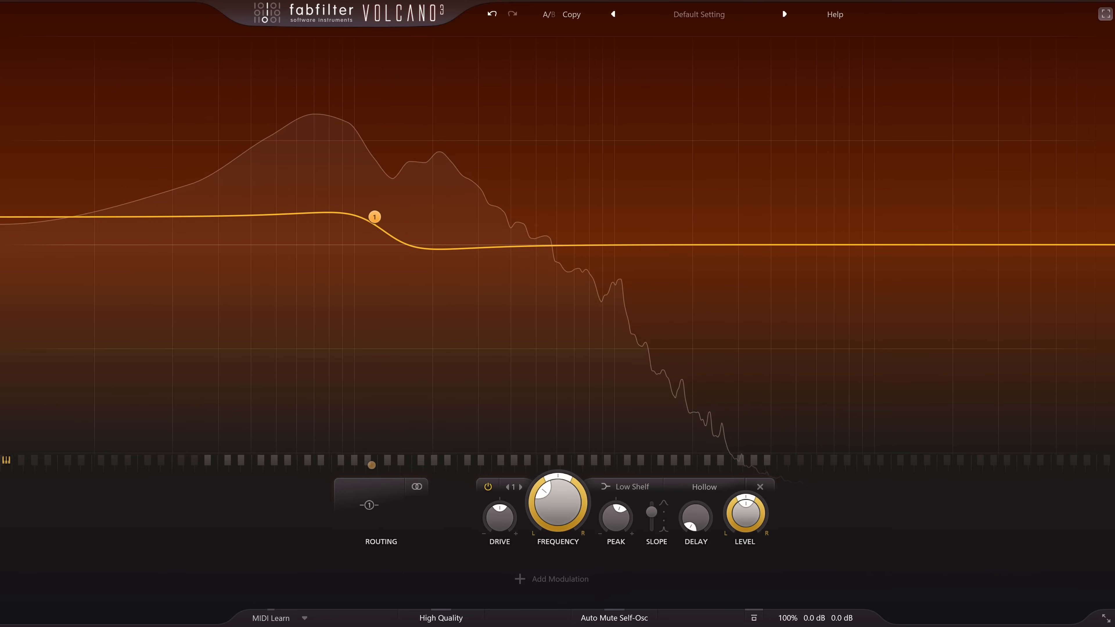
- In Volcano 3, keep the filter's Low Shelf shape and add an envelope generator triggered by the side chain
click(638, 492)
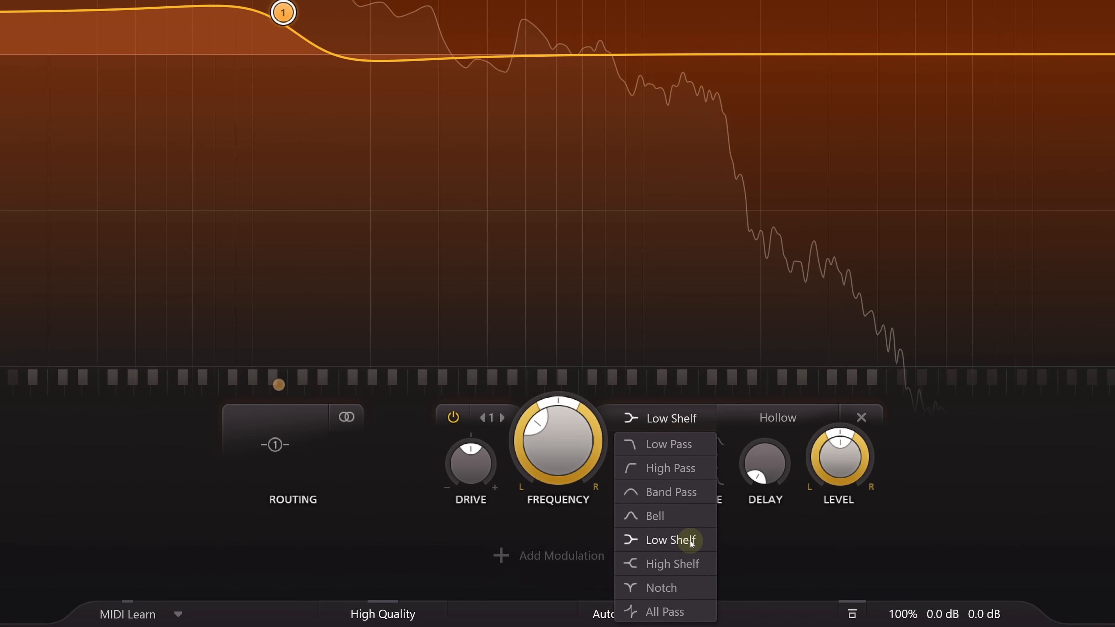
click(691, 541)
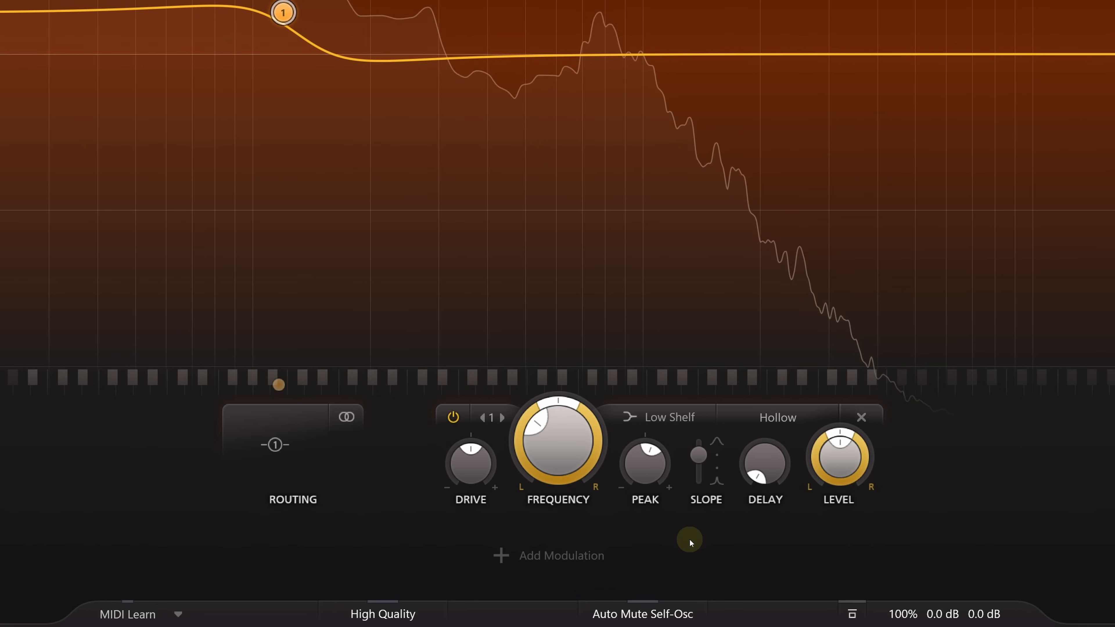
click(503, 555)
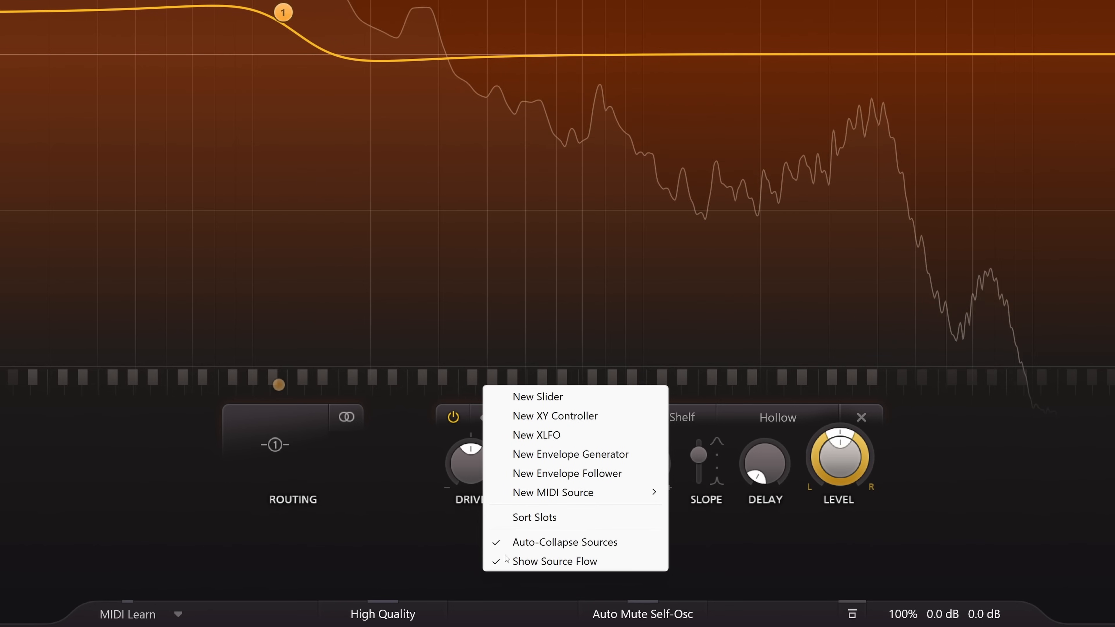
click(644, 454)
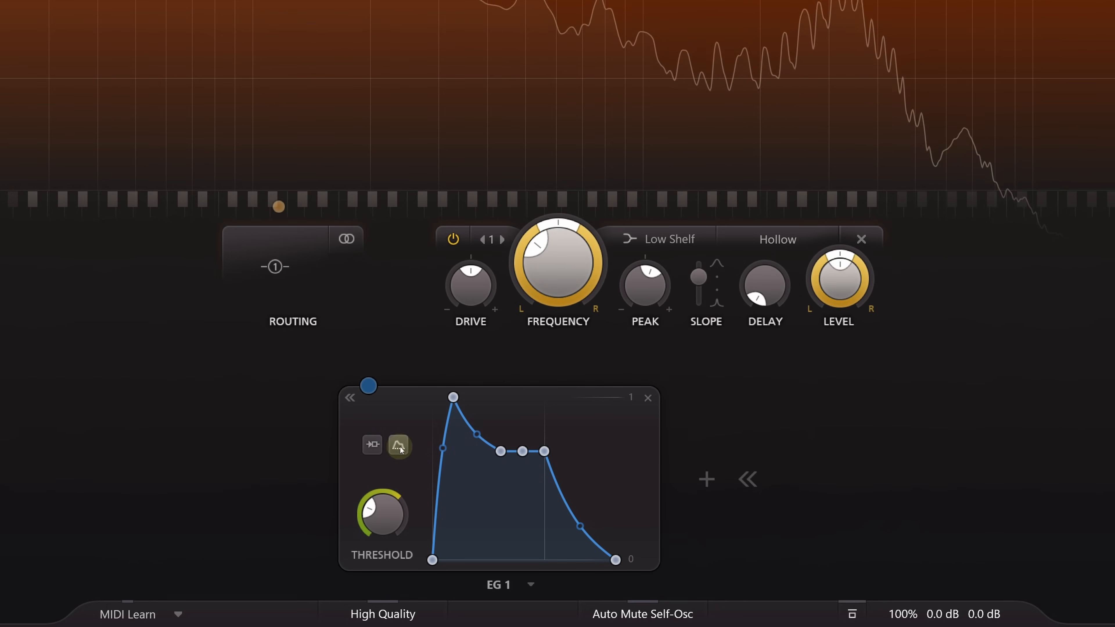
click(382, 443)
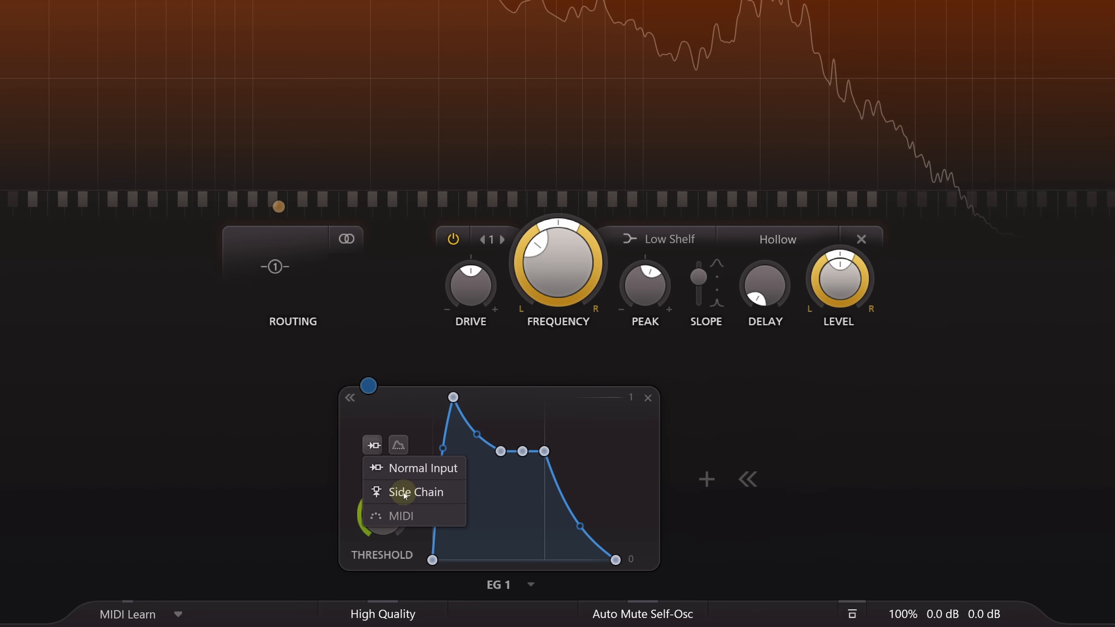
click(396, 492)
- Raise EG 1's sustain to maximum and assign the envelope, inverted, to the filter's Peak at a level of about 0.563
mouse_move(382, 529)
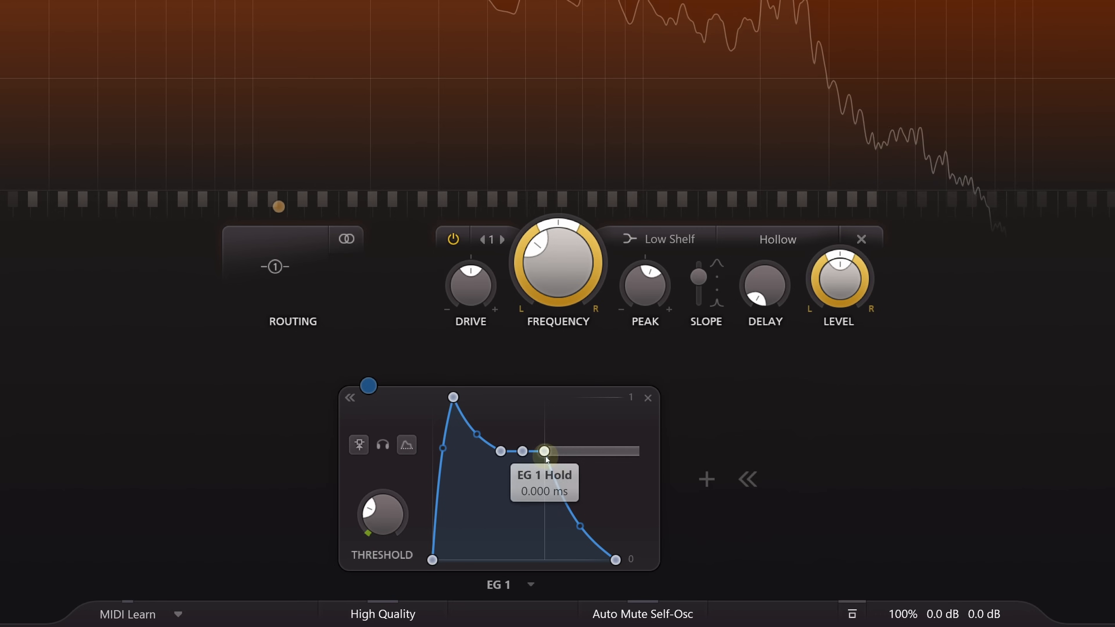
mouse_move(525, 455)
drag(526, 456, 523, 371)
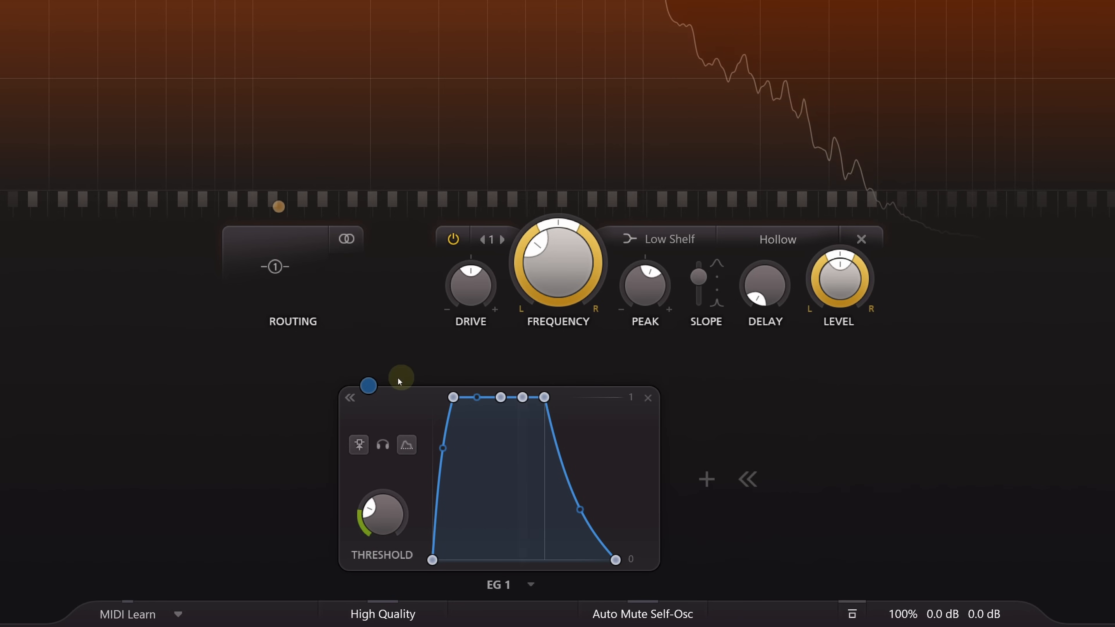
drag(368, 386, 647, 303)
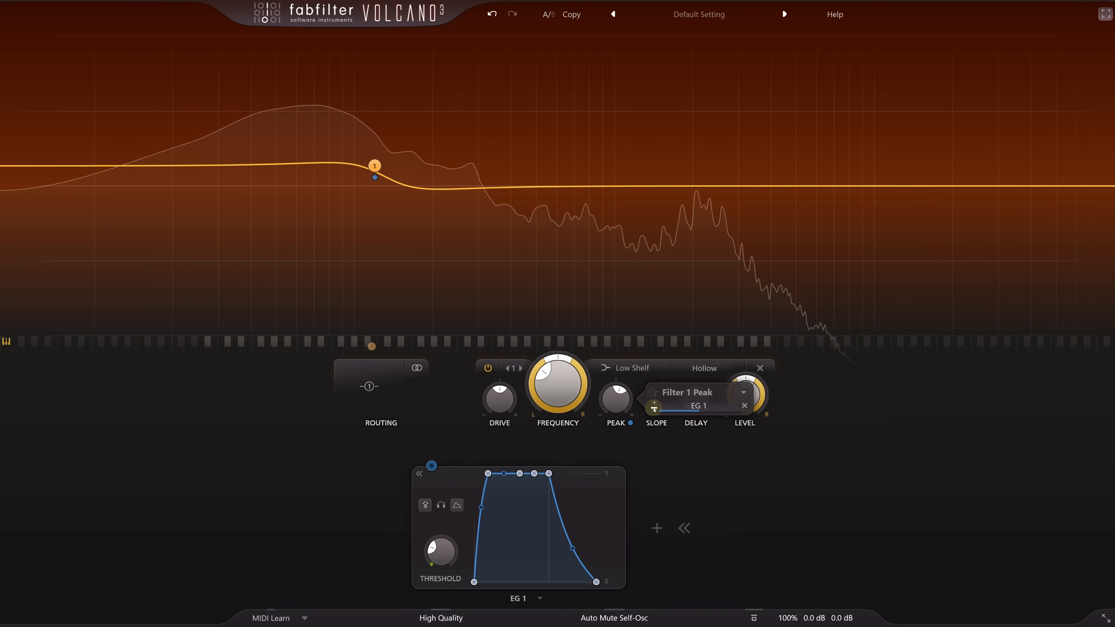
mouse_move(451, 556)
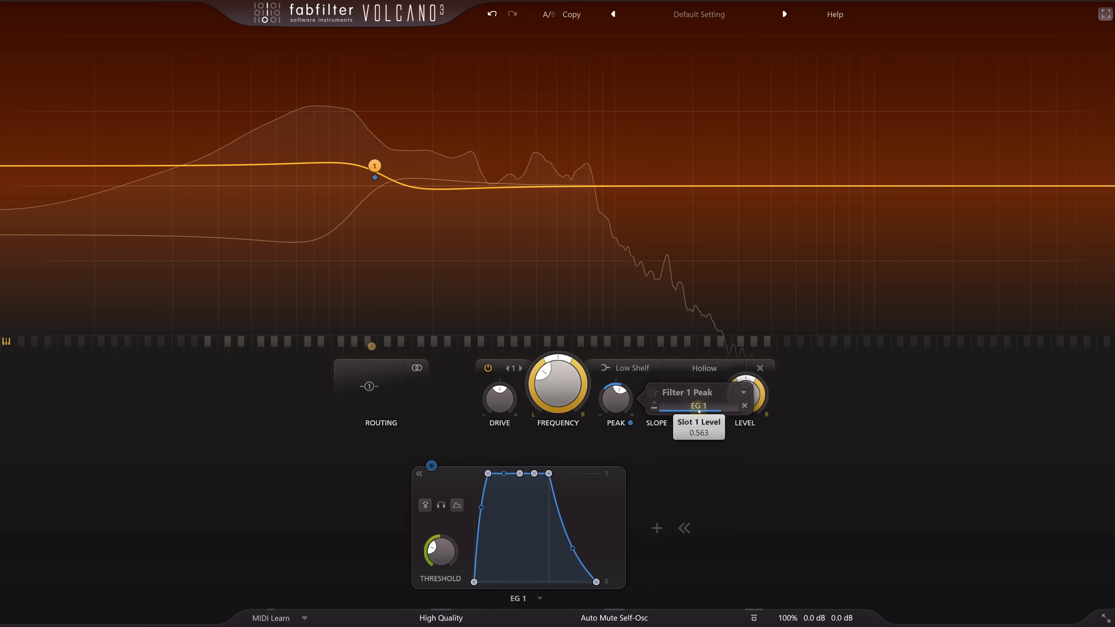
- Reshape EG 1's release into an outward-bulging curve, fine-tuning the release time and the hold
drag(597, 582, 658, 558)
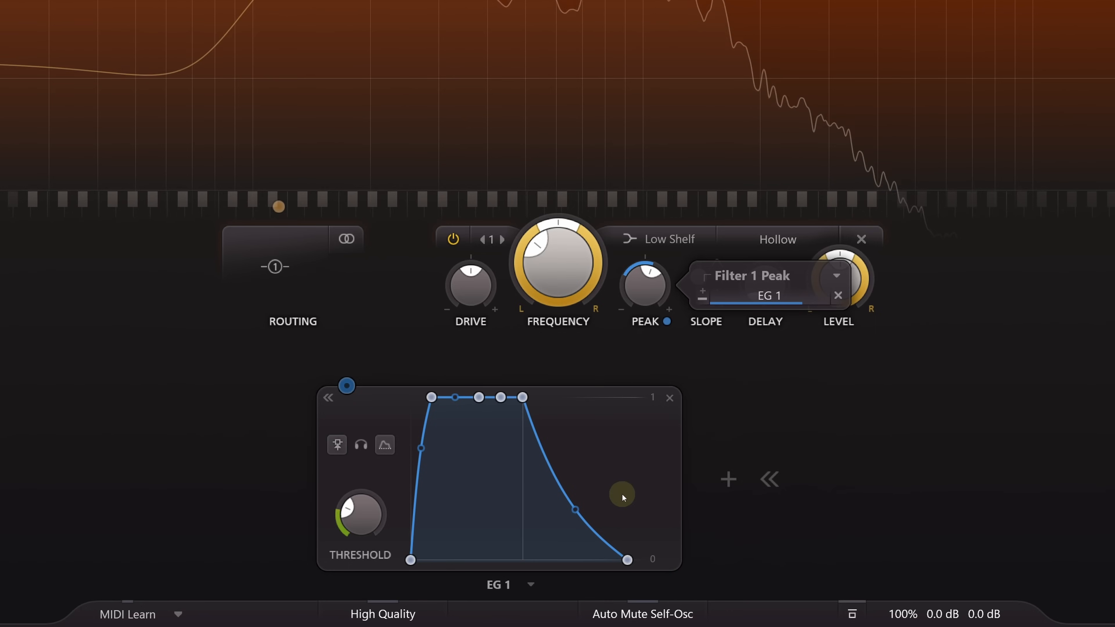
drag(574, 509, 584, 436)
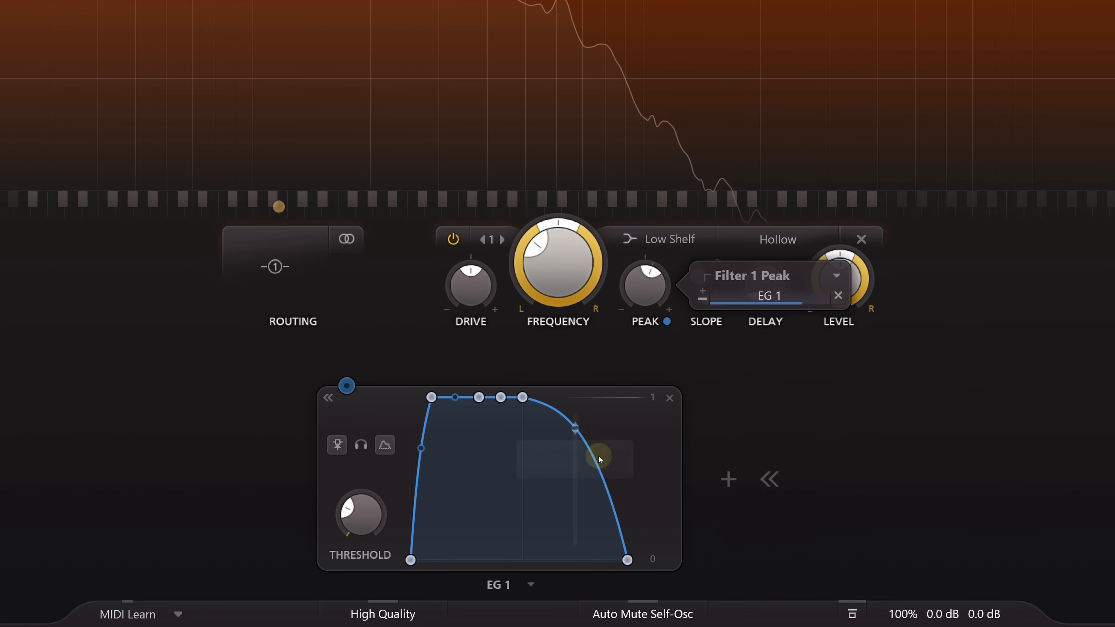
drag(625, 558, 592, 557)
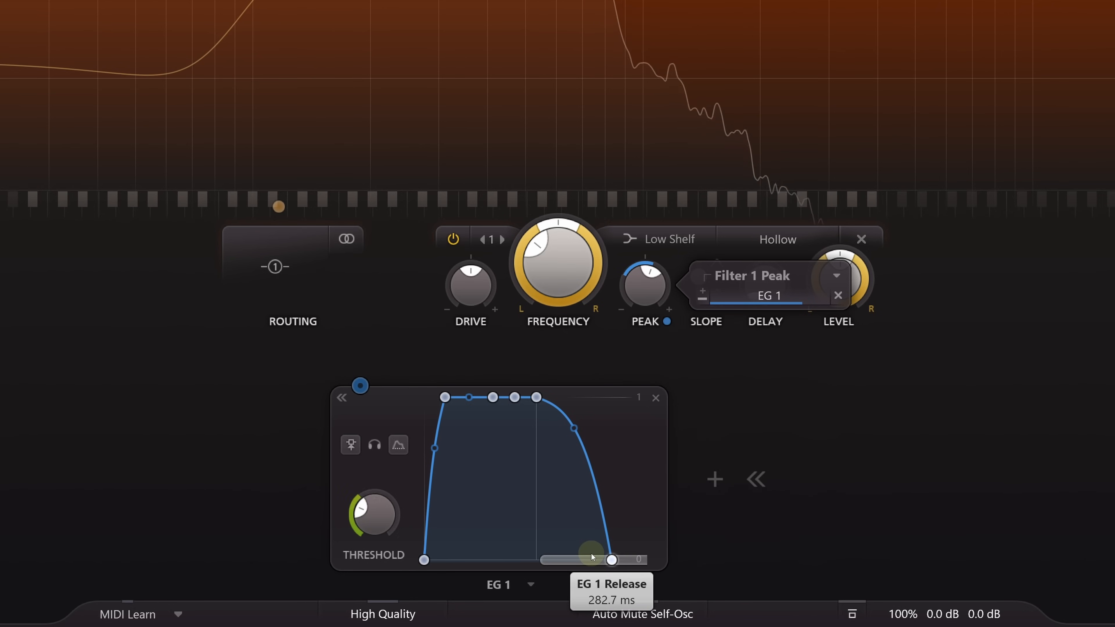
click(537, 399)
drag(537, 401, 547, 402)
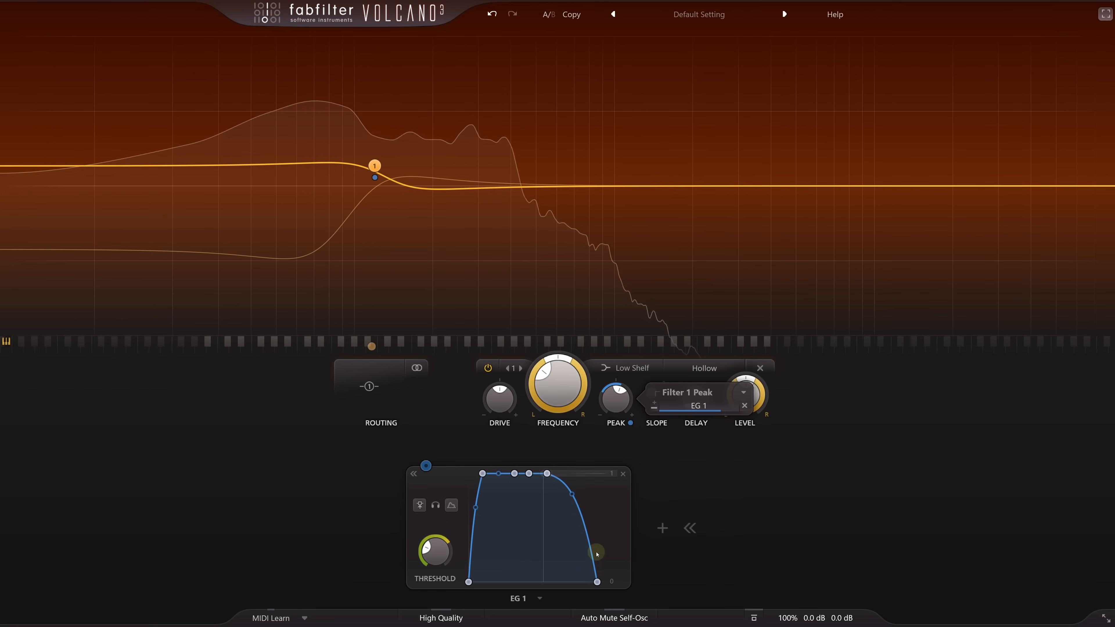
drag(597, 582, 592, 582)
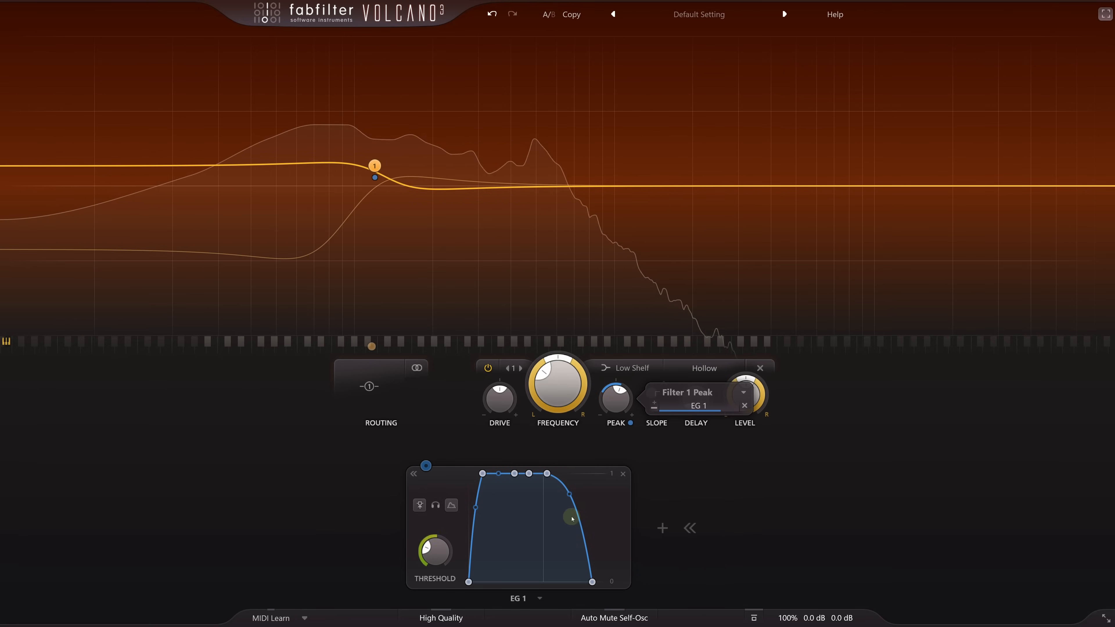
drag(547, 474, 544, 475)
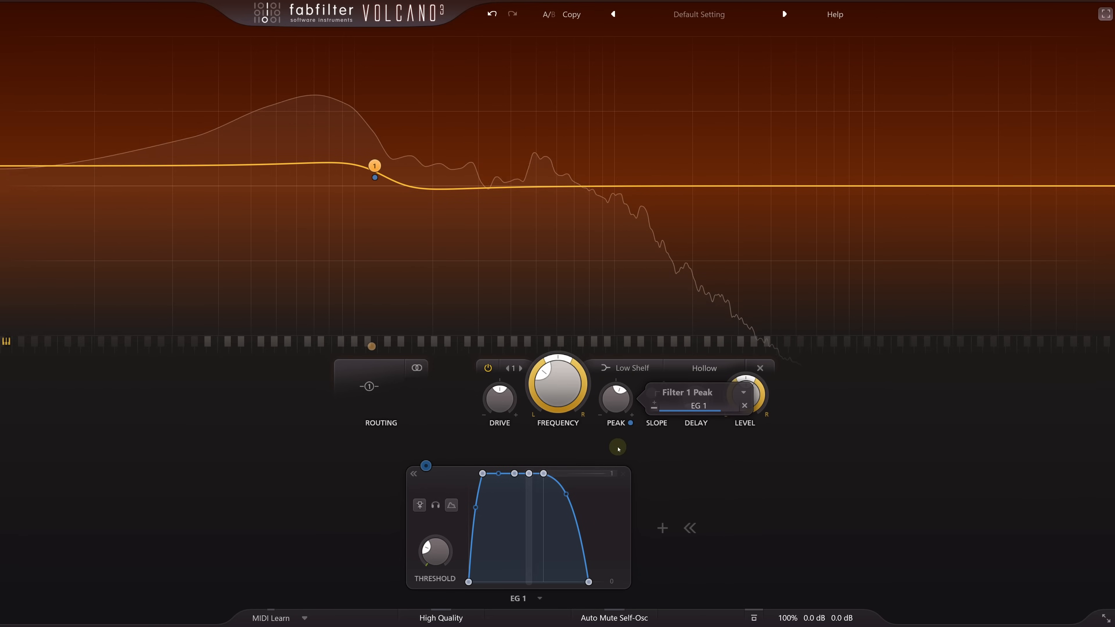
- Set the filter style to Hard and raise its drive to about +2.57 dB
click(711, 375)
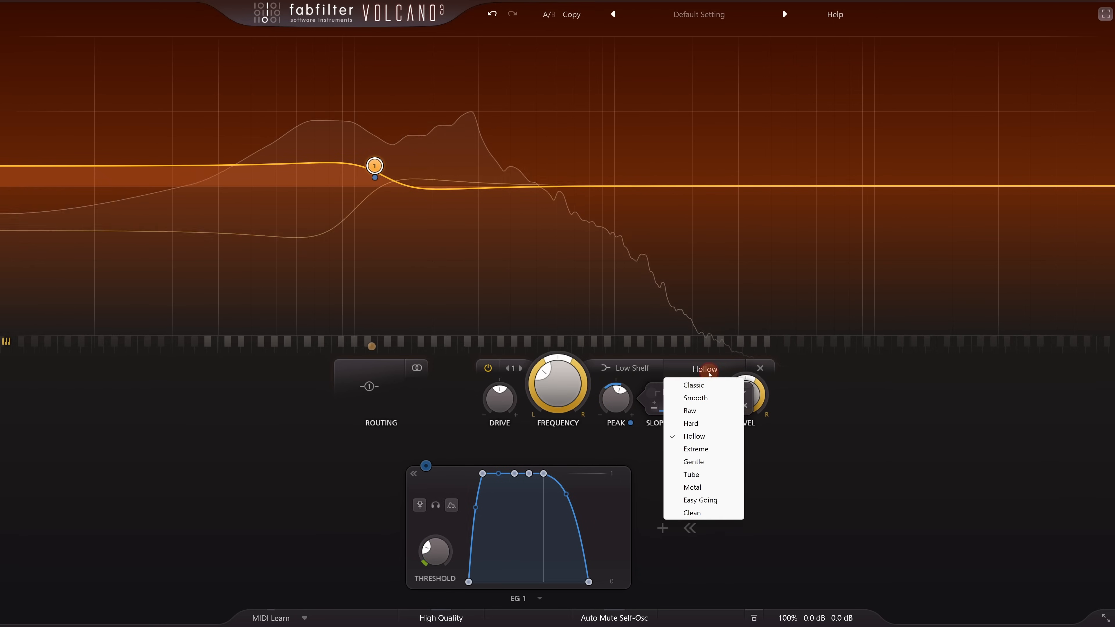
click(703, 424)
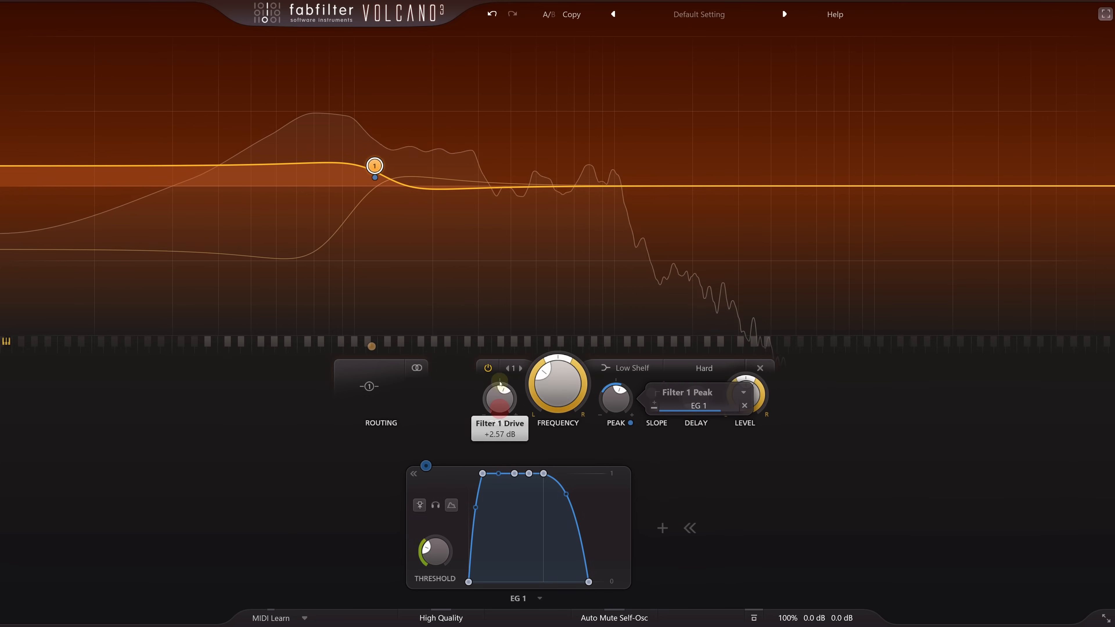
drag(498, 365, 497, 357)
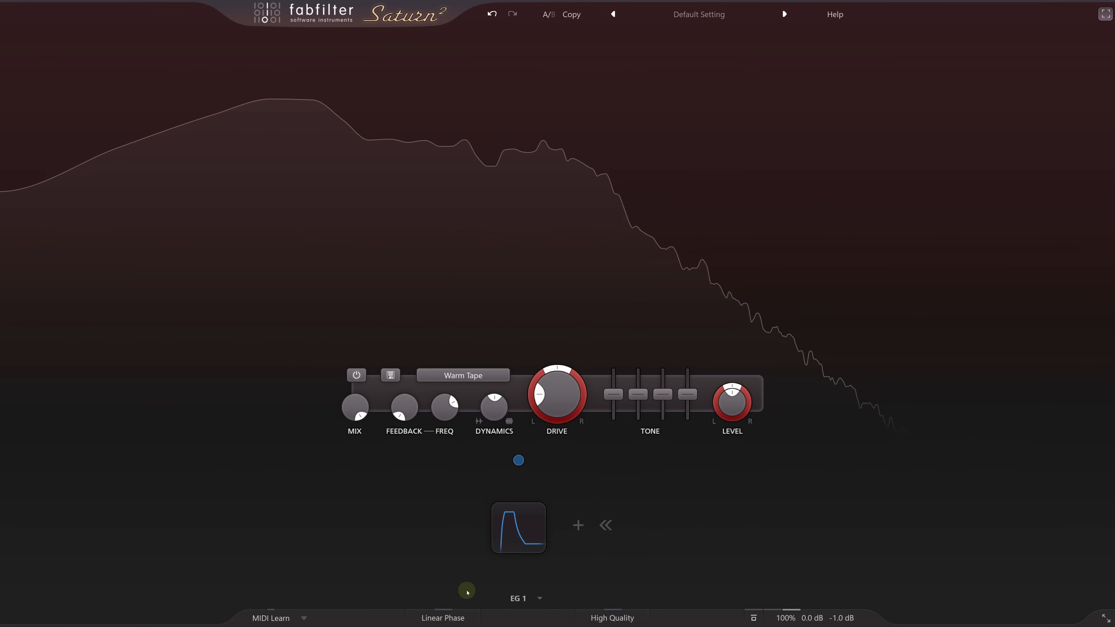
- In Saturn 2, split the spectrum into two bands with a crossover slightly above 114 Hz, and expand the EG 1 envelope
click(339, 38)
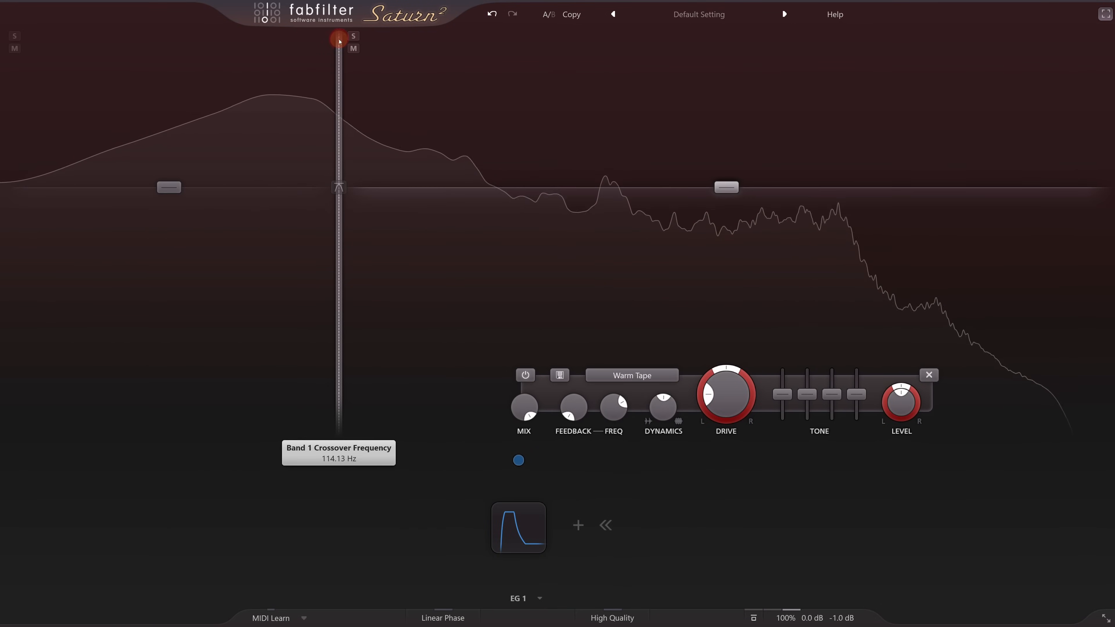
drag(340, 45, 346, 50)
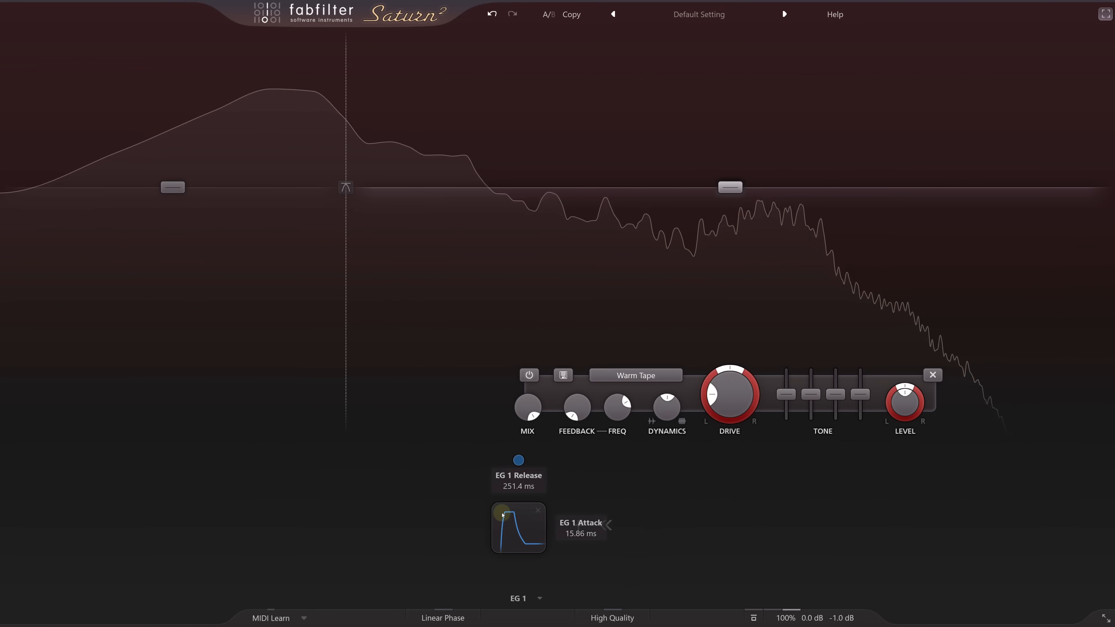
click(512, 526)
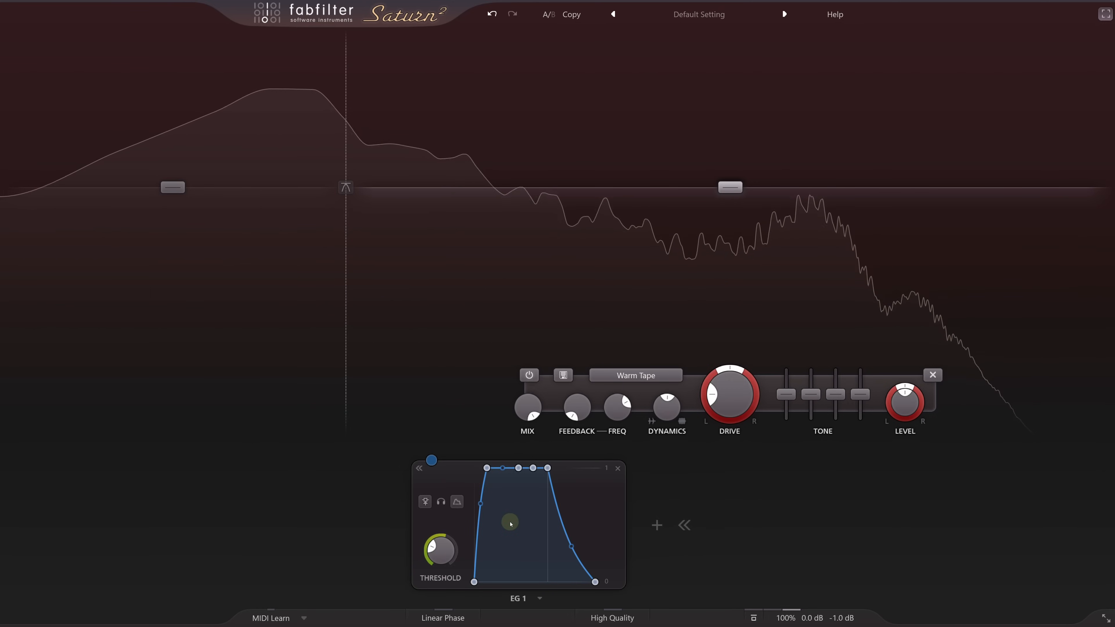
- Raise EG 1's threshold to about -23.11 dB and assign the envelope to band 1's output level
mouse_move(448, 557)
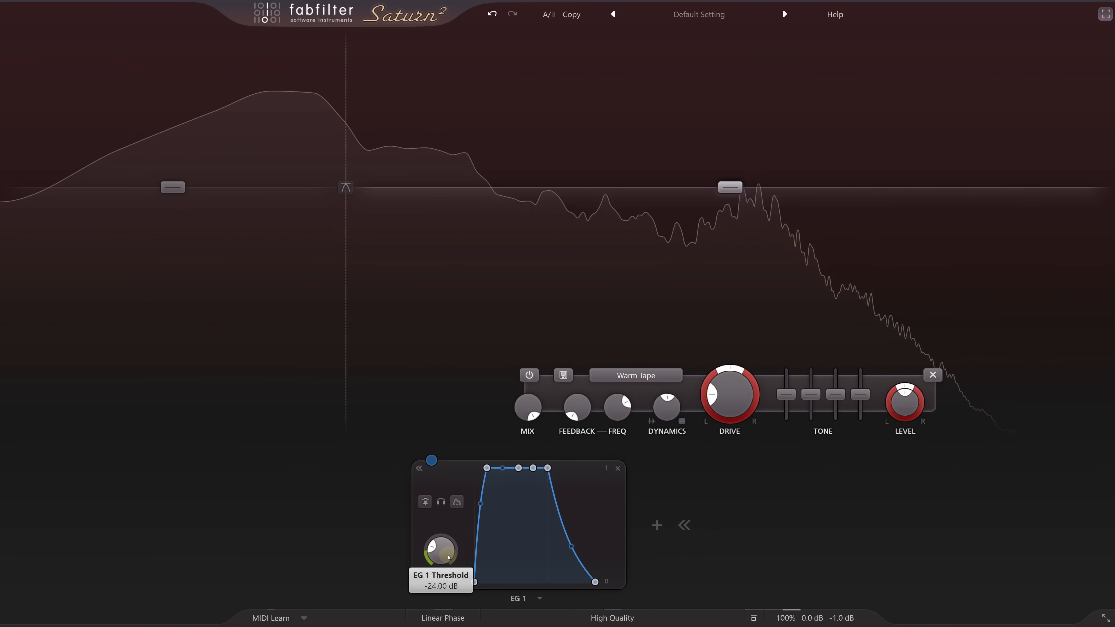
drag(449, 557, 445, 551)
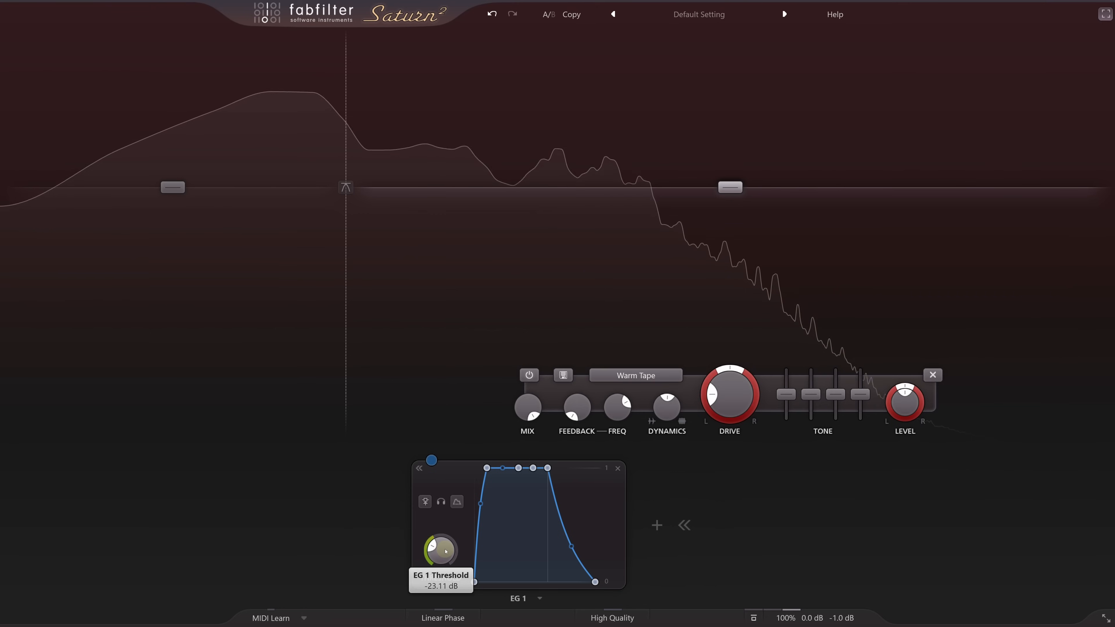
click(181, 187)
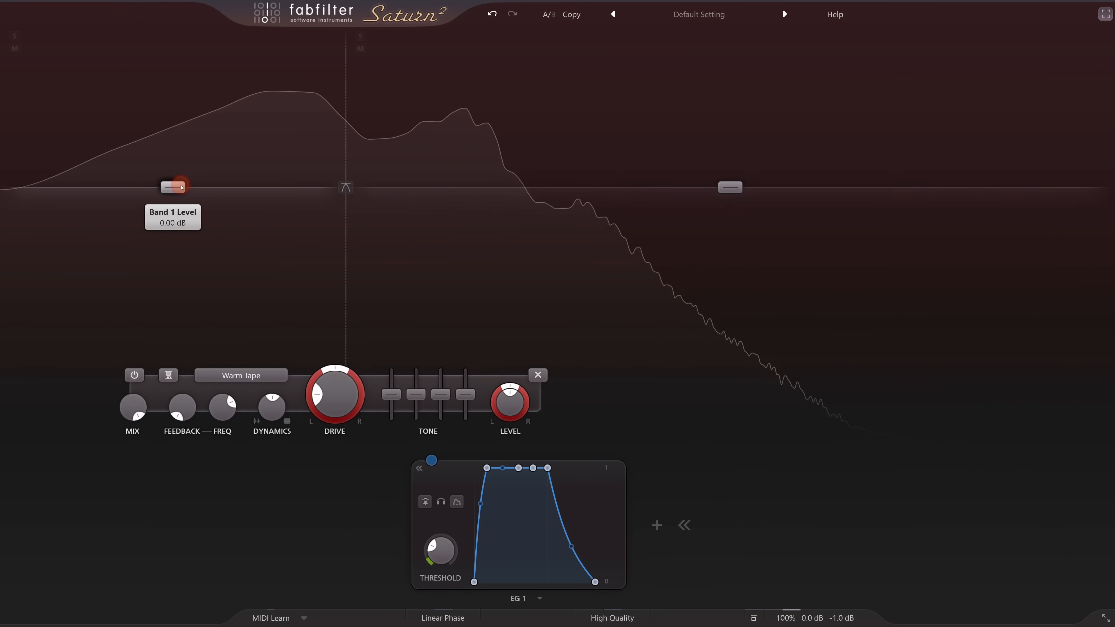
drag(432, 460, 376, 426)
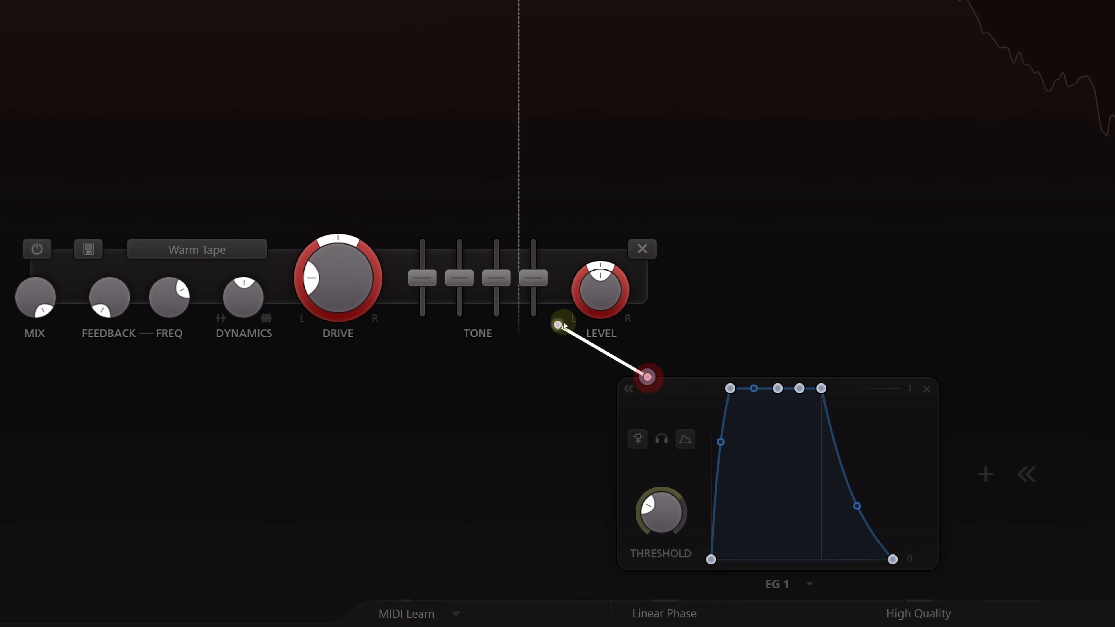
drag(562, 325, 607, 299)
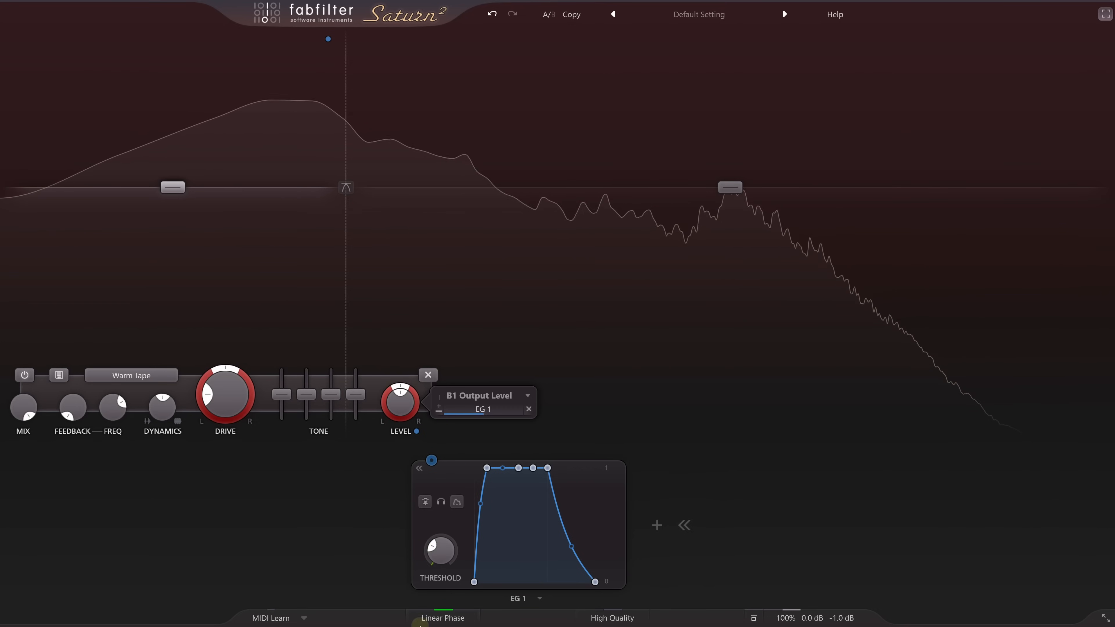
- Raise the drive of band 1, the low band
click(230, 377)
drag(230, 378, 237, 264)
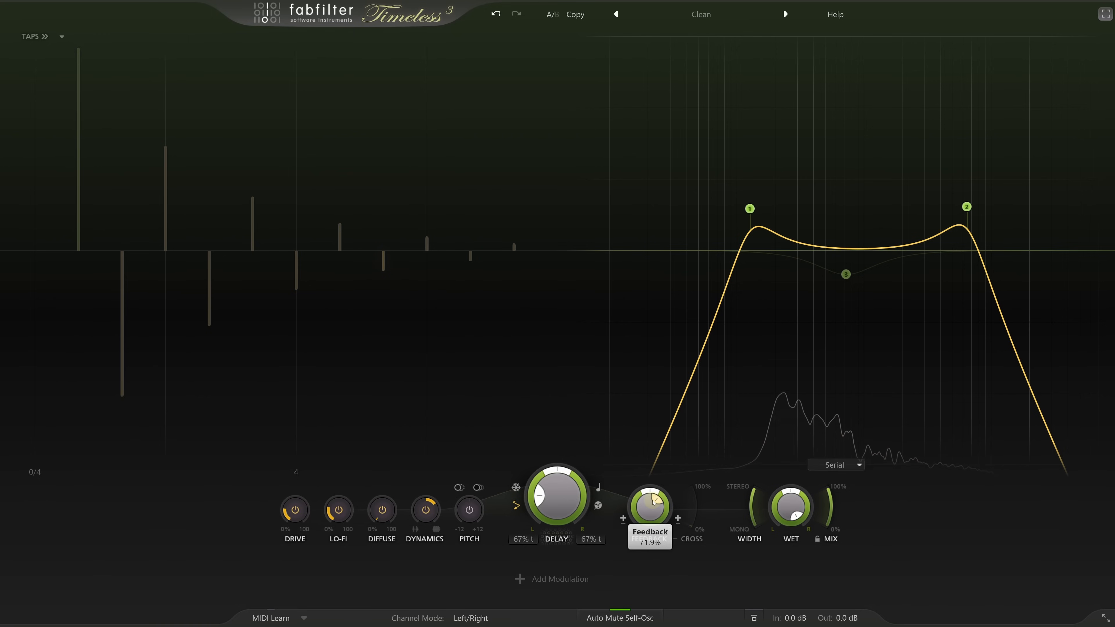
- In Timeless 3, add a new envelope generator as a modulation source
mouse_move(753, 234)
mouse_move(949, 211)
mouse_move(754, 345)
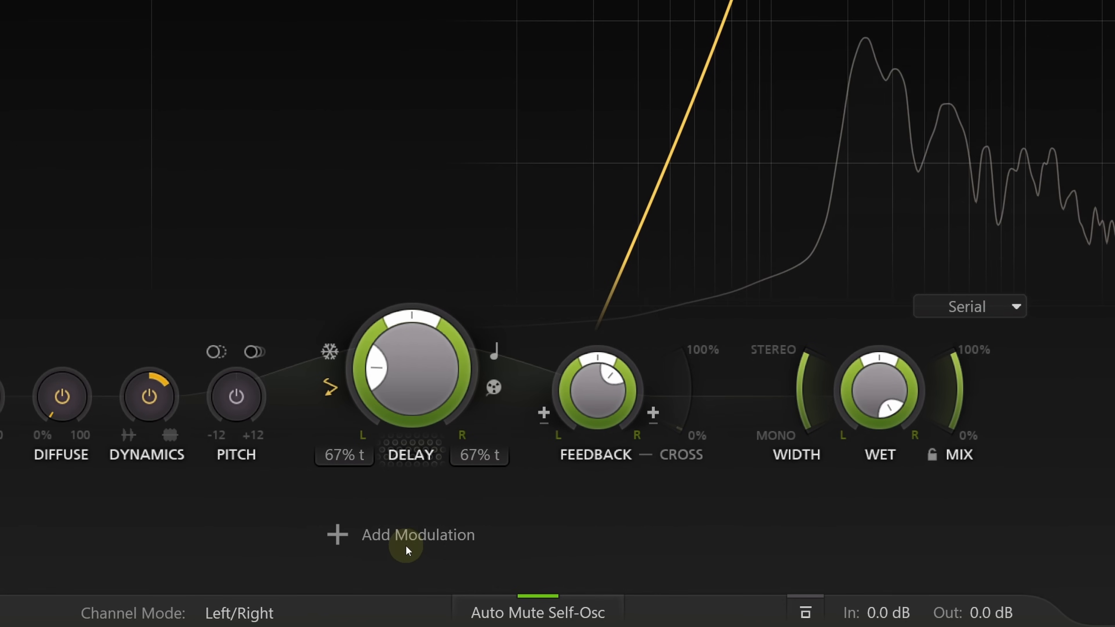
click(405, 544)
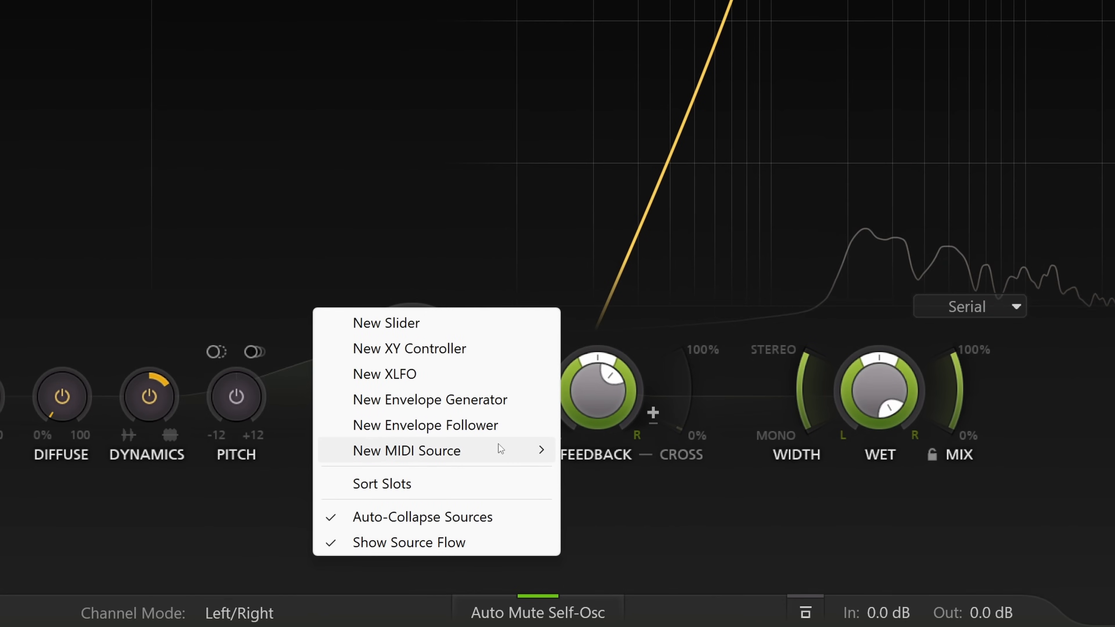
click(471, 400)
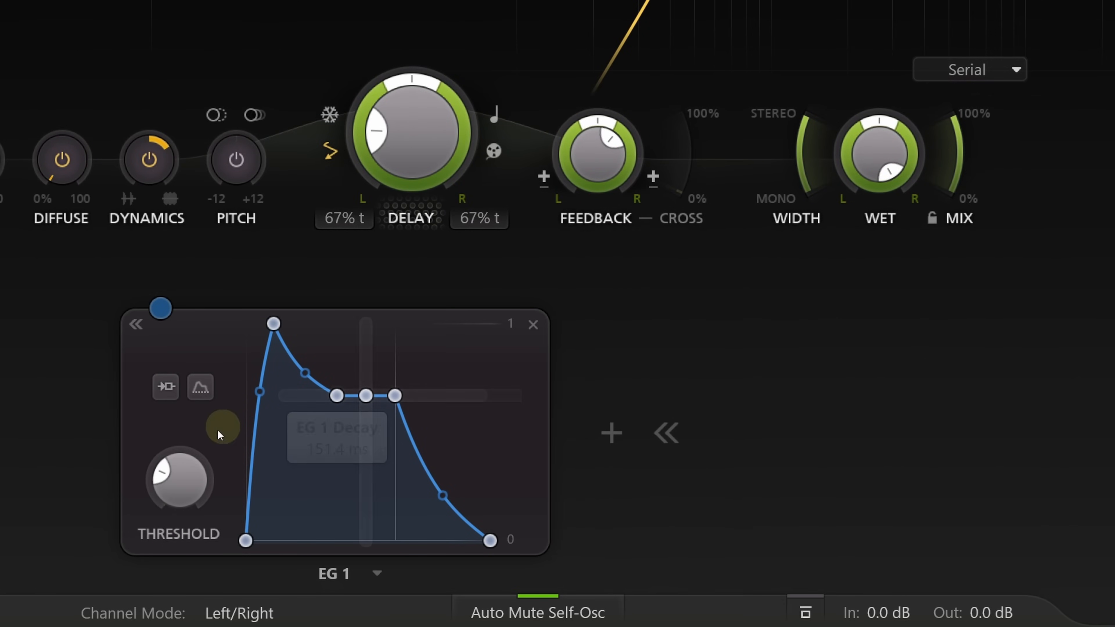
- Raise EG 1's threshold slightly and assign the envelope to the Feedback knob
mouse_move(179, 487)
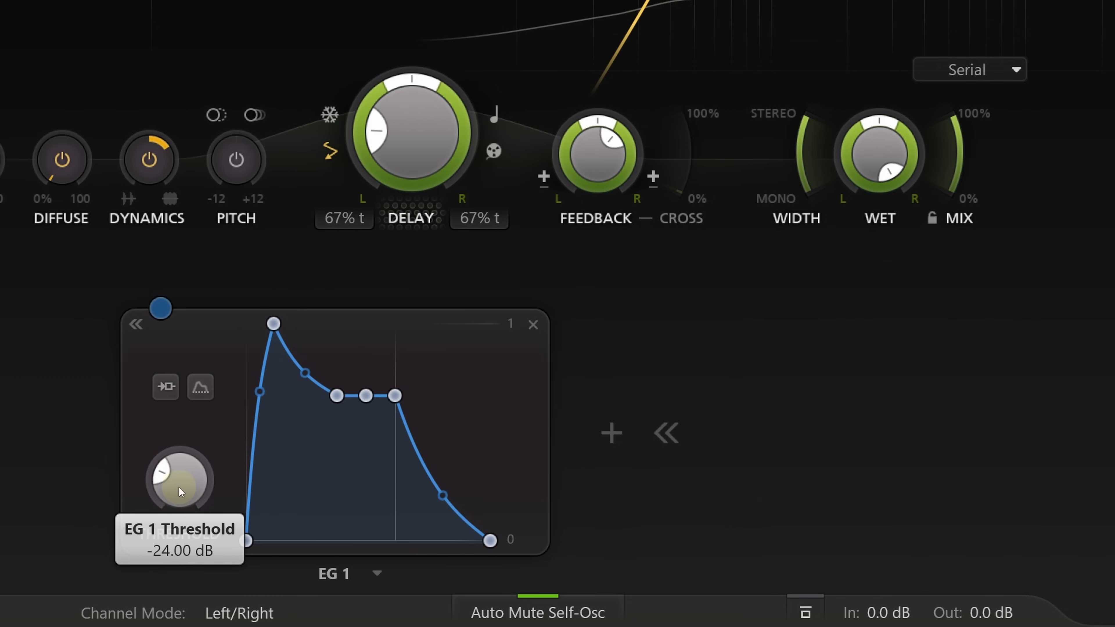
drag(178, 487, 179, 448)
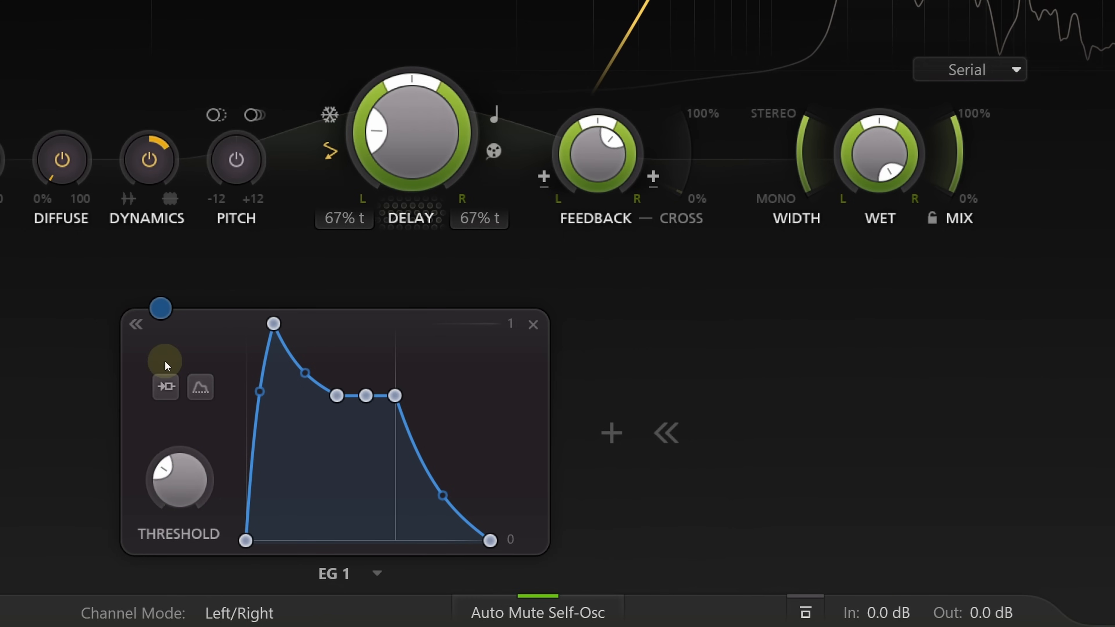
drag(160, 310, 617, 161)
- Raise EG 1's sustain to maximum and lengthen its hold and release
mouse_move(374, 395)
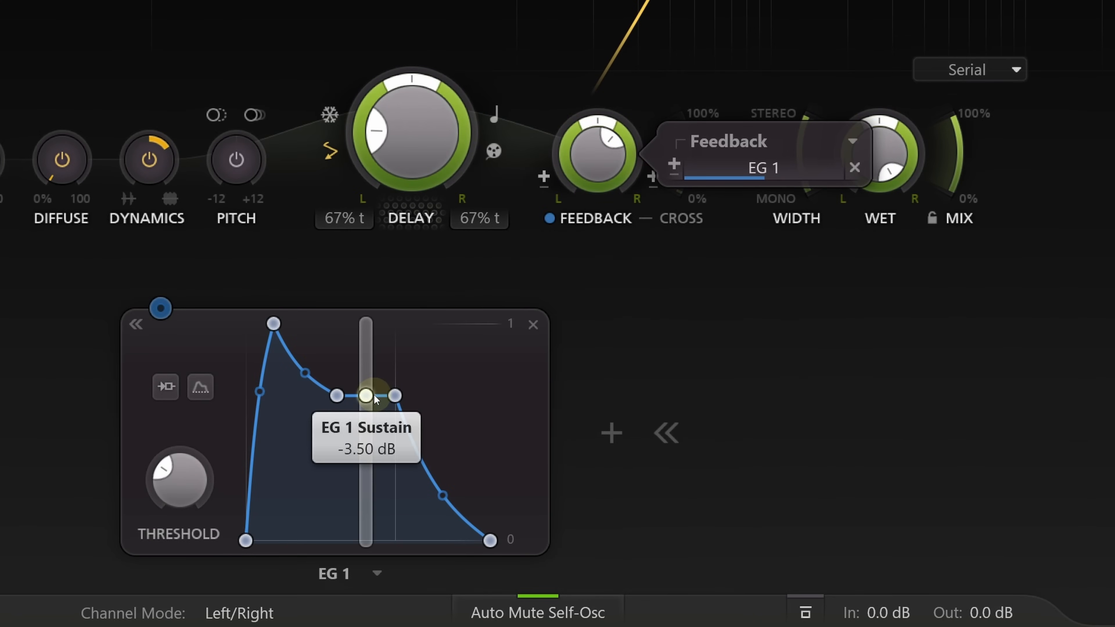
drag(374, 398, 385, 264)
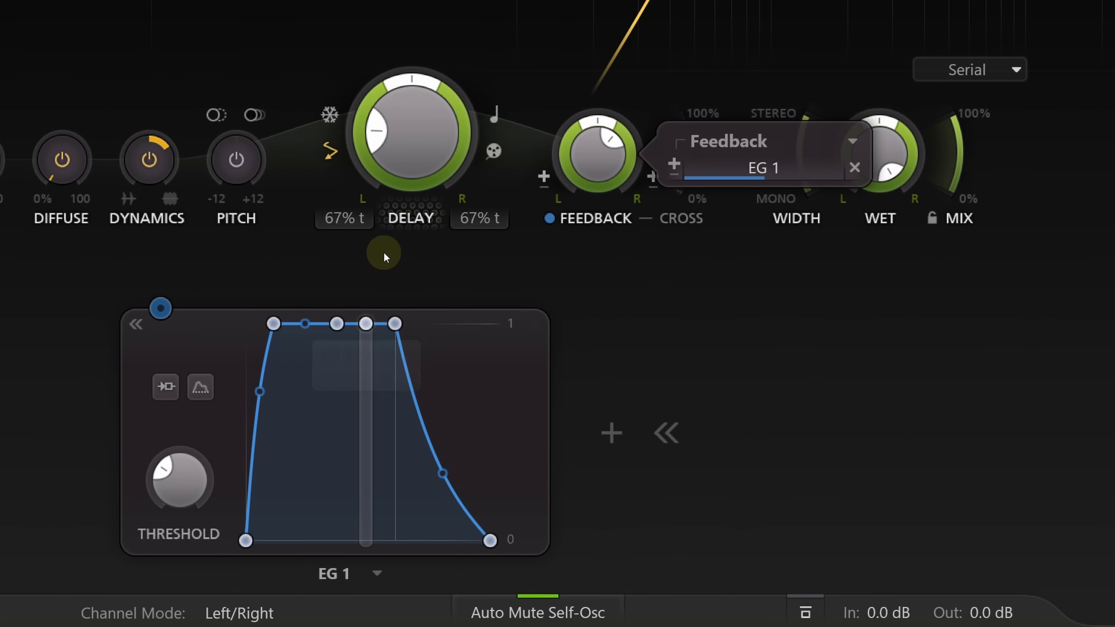
click(397, 324)
drag(398, 324, 522, 323)
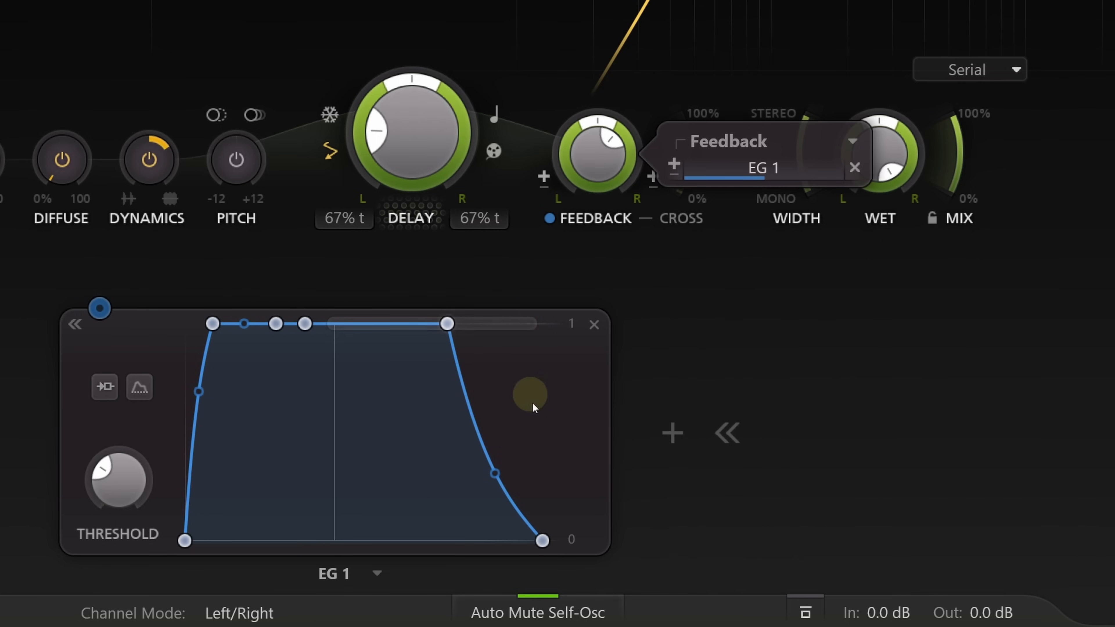
click(542, 540)
drag(543, 542, 663, 535)
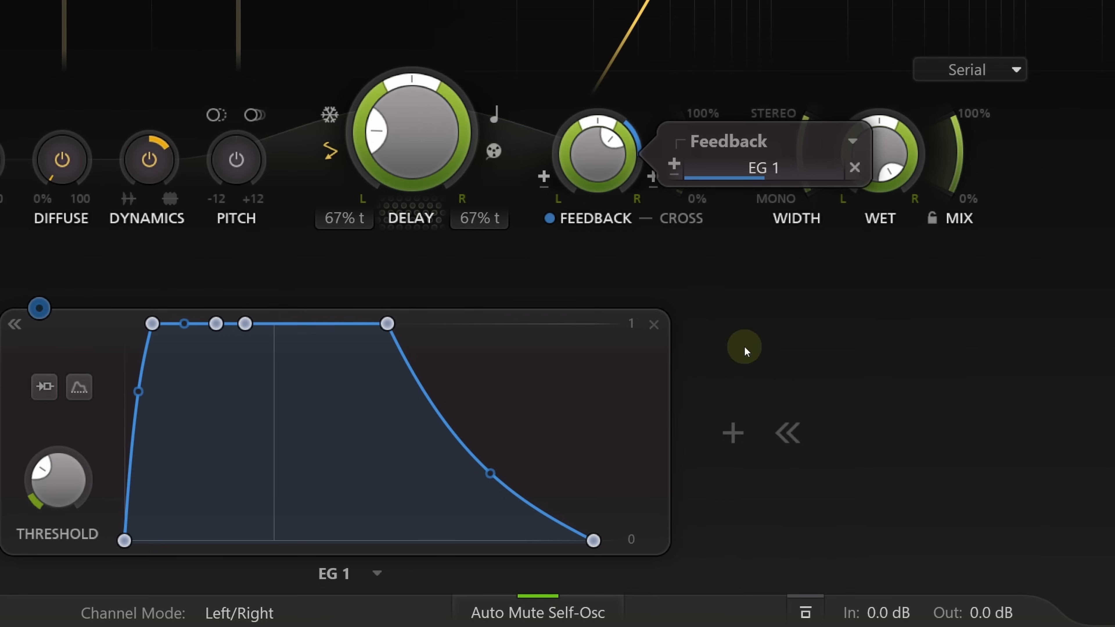
- Increase the amount by which EG 1 modulates the feedback
drag(765, 167, 794, 168)
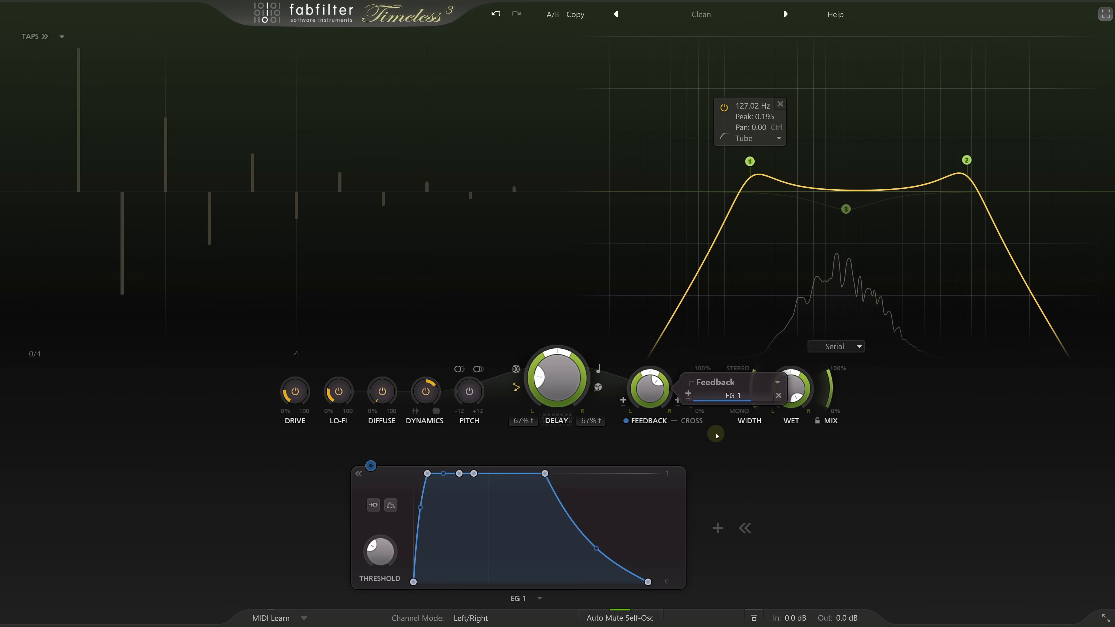
click(717, 436)
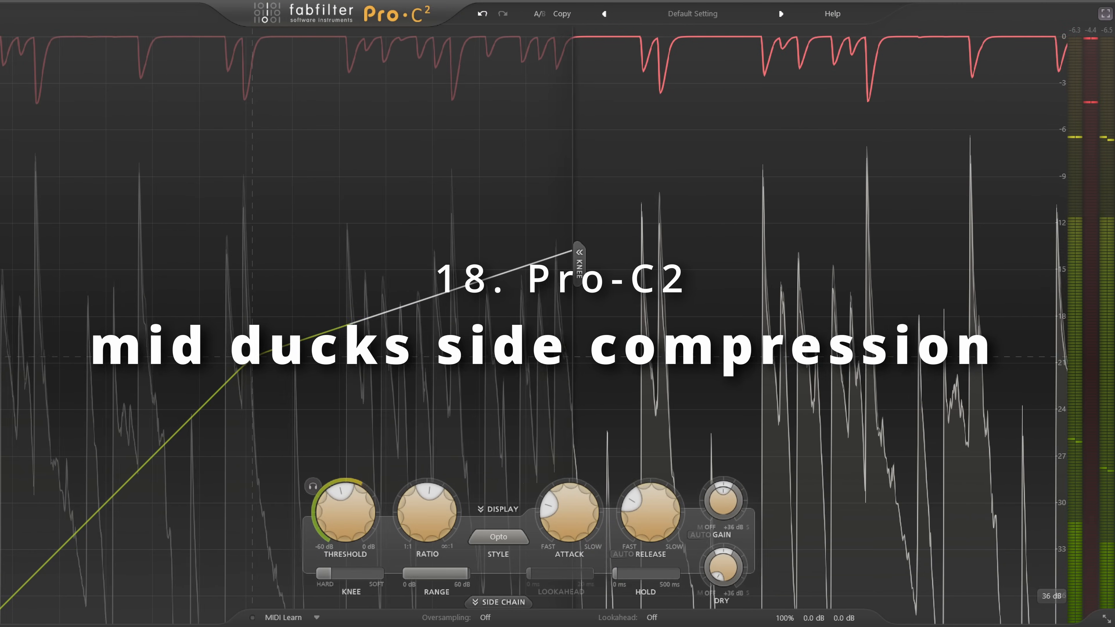
- In Pro-C 2's side chain settings, raise Stereo Link to its maximum and set its processing mode to Side
click(510, 604)
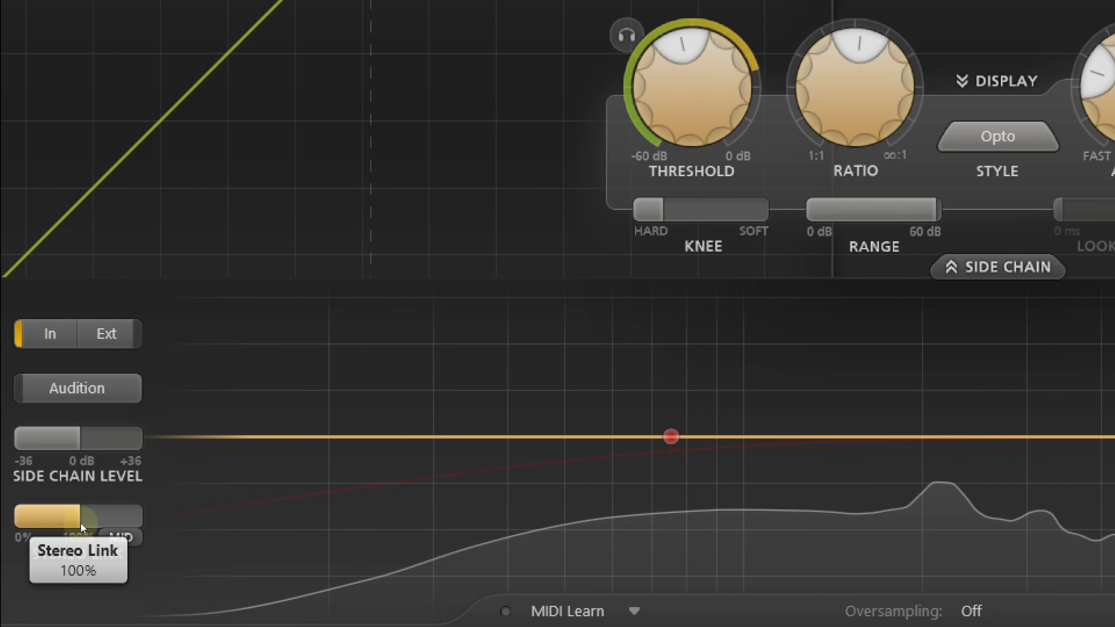
drag(109, 516, 18, 515)
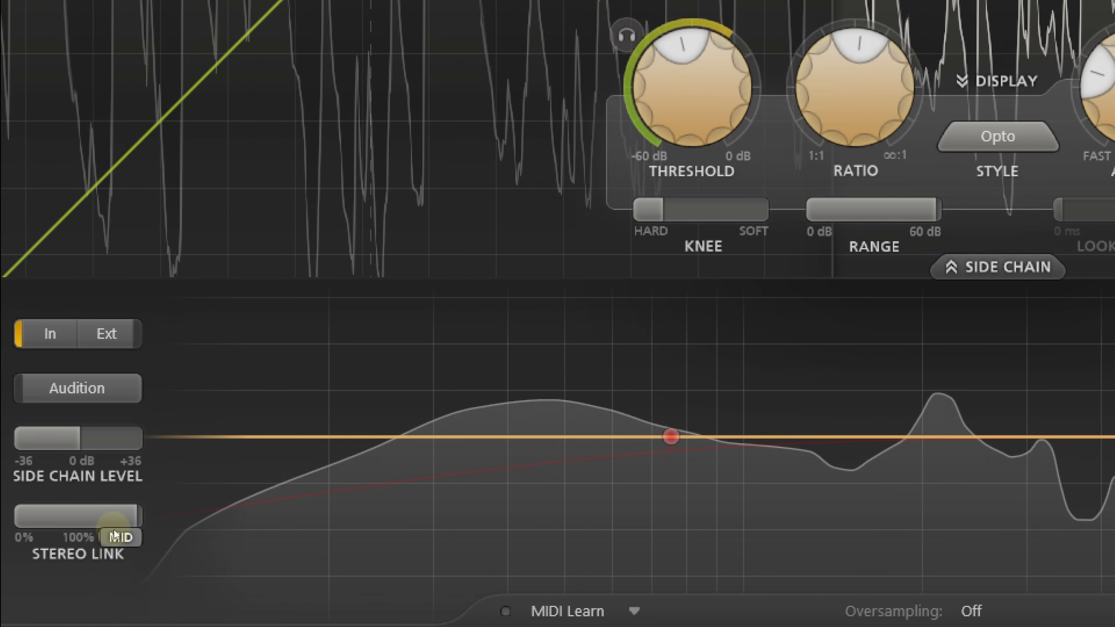
click(126, 538)
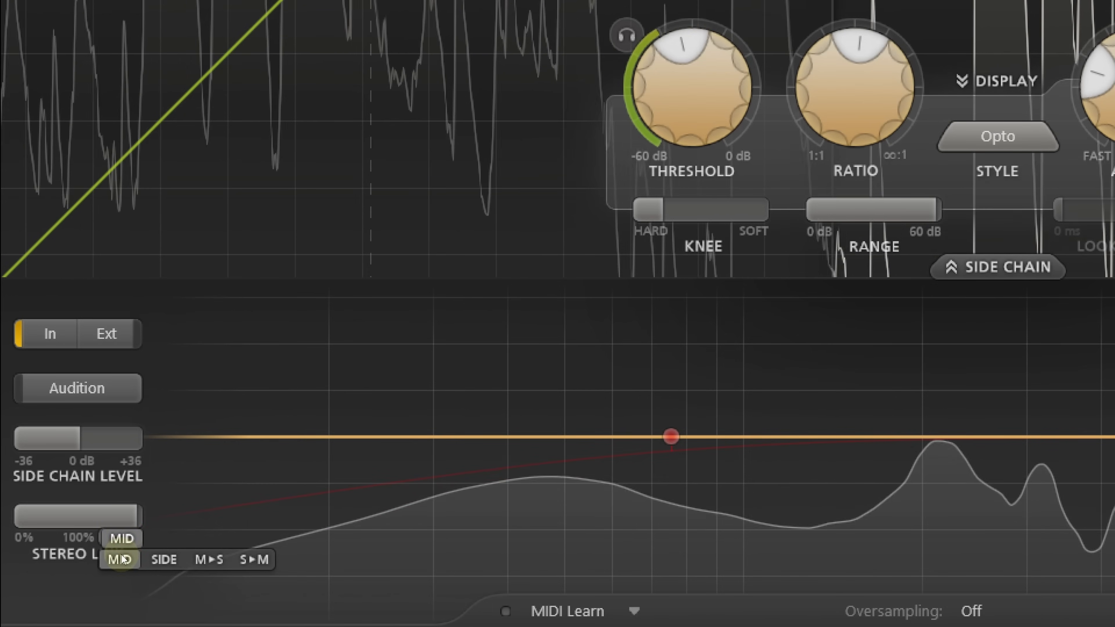
click(172, 560)
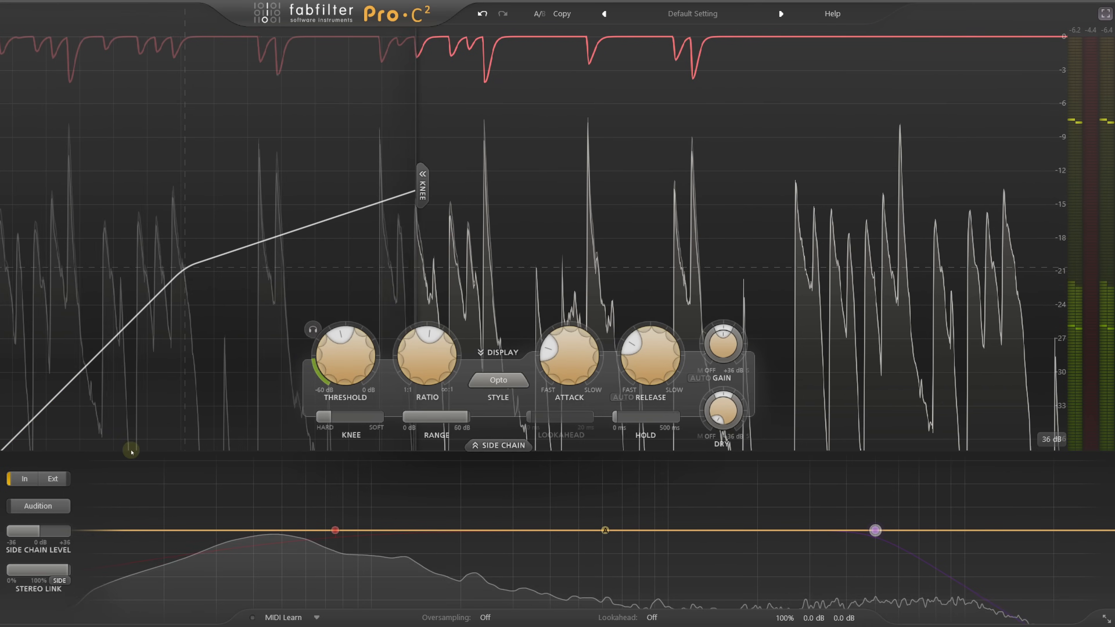
- Lower the compressor's threshold to about -29.9 dB and change the Stereo Link mode to M►S
drag(345, 378, 352, 425)
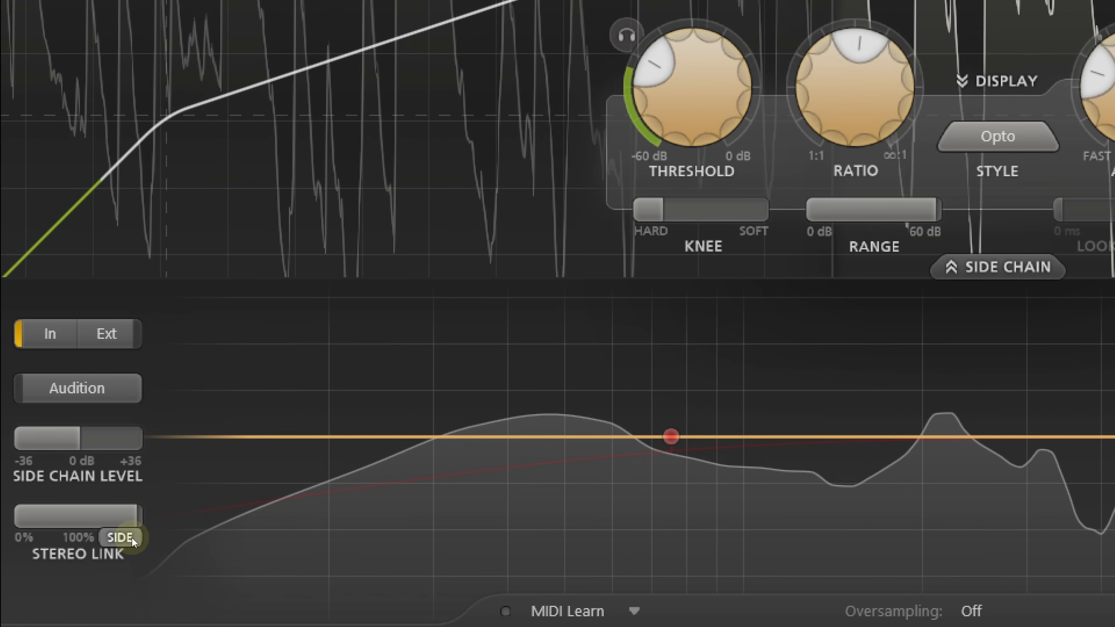
click(65, 581)
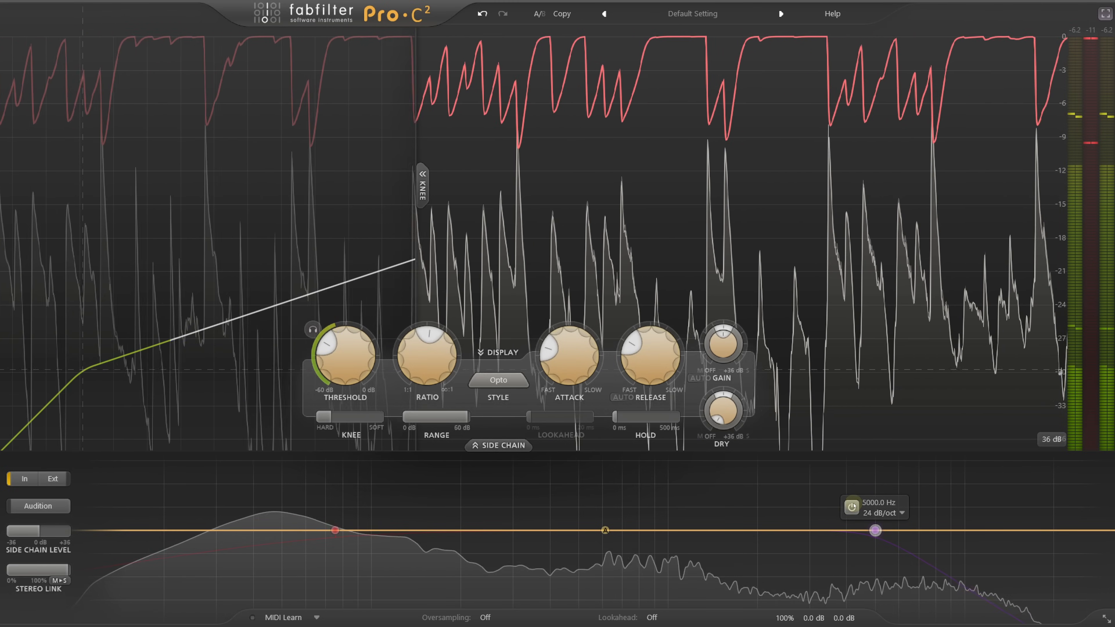
- Enable the side chain's high-cut filter and bring its frequency down to about 75.5 Hz
click(875, 531)
drag(875, 530, 322, 539)
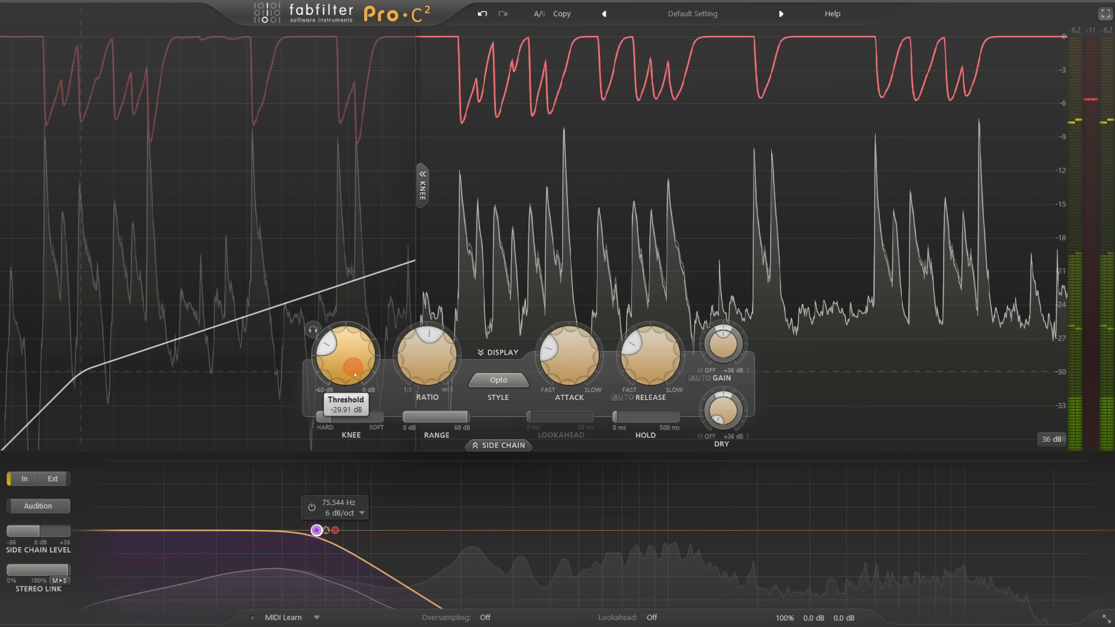
- Lower the threshold further and raise the ratio to about 5.21:1
drag(354, 352, 358, 384)
drag(426, 347, 421, 323)
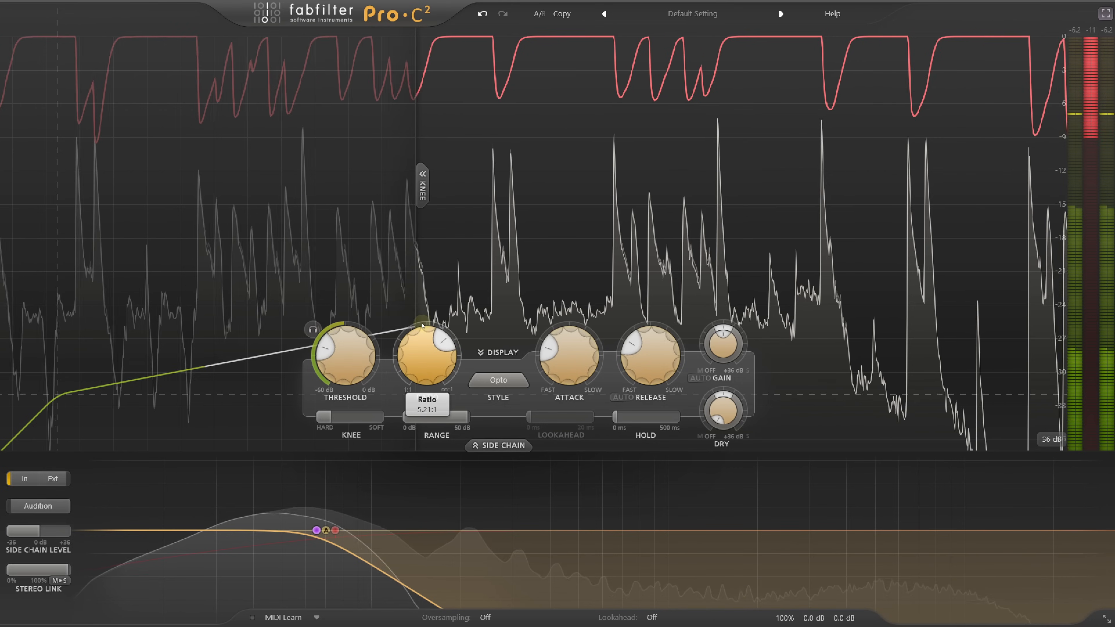
drag(355, 351, 357, 363)
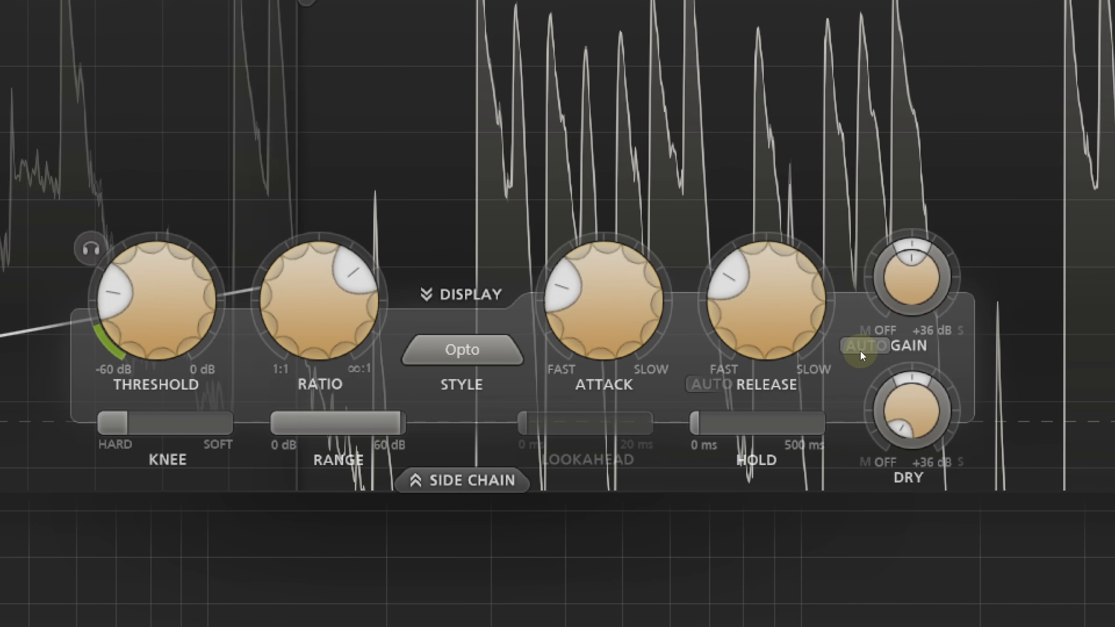
- Enable auto gain and slightly shorten the release
click(863, 350)
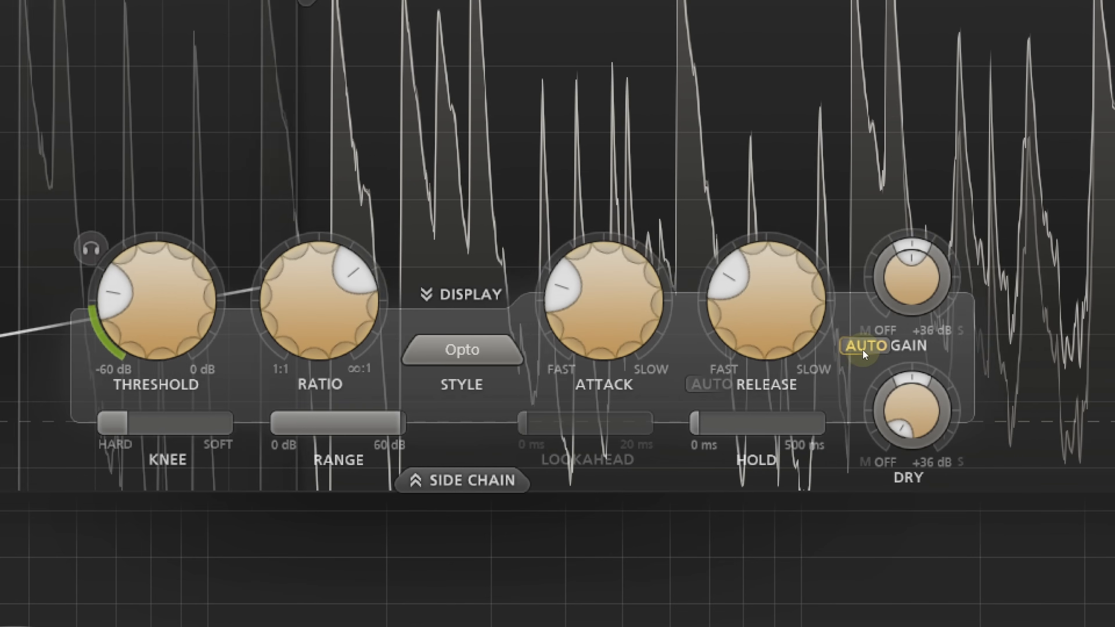
drag(777, 323, 780, 341)
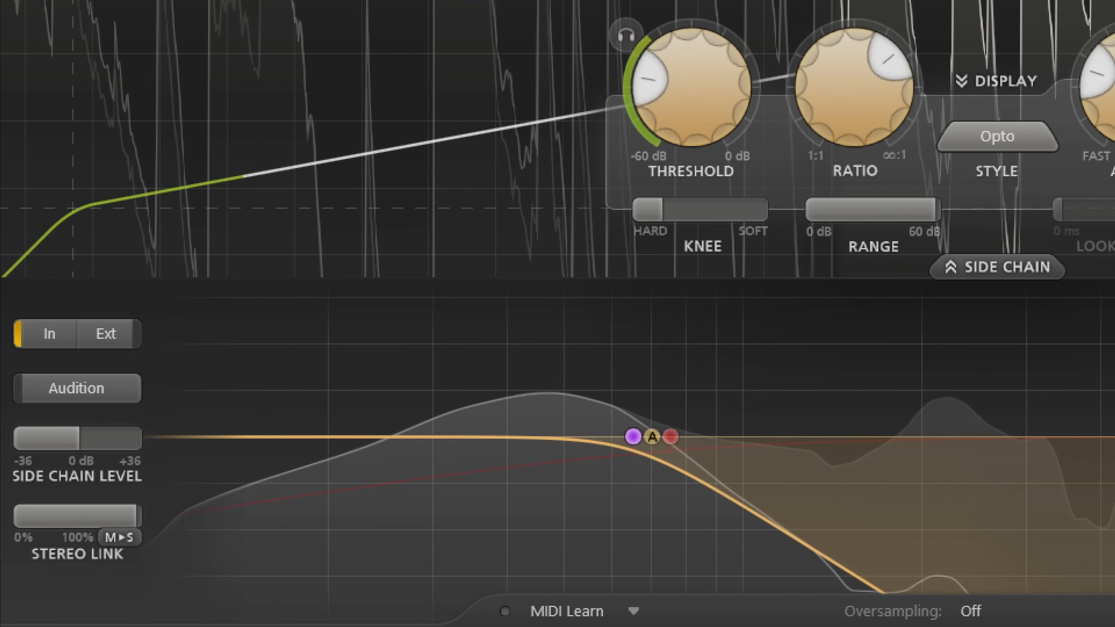
- Try the S►M Stereo Link mode and raise the compression ratio
click(126, 539)
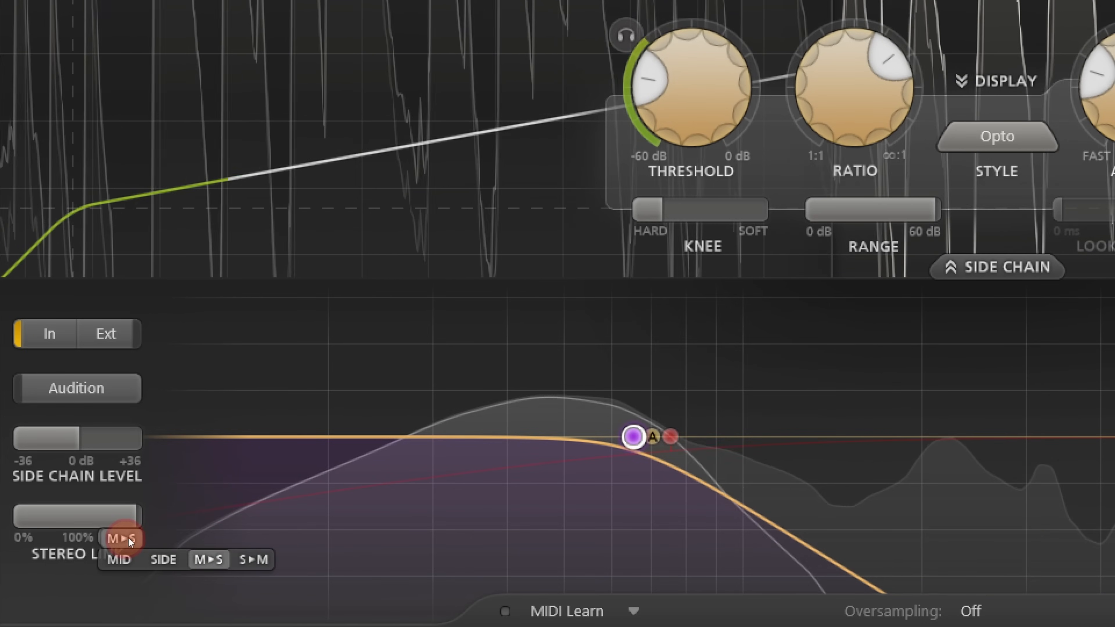
click(255, 561)
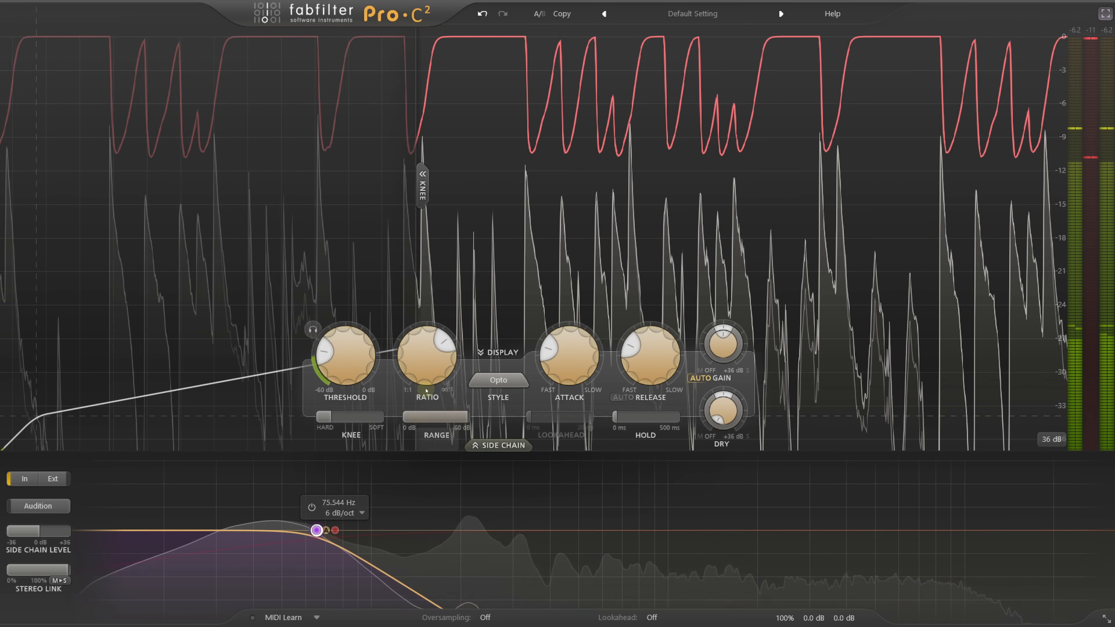
drag(426, 390, 426, 284)
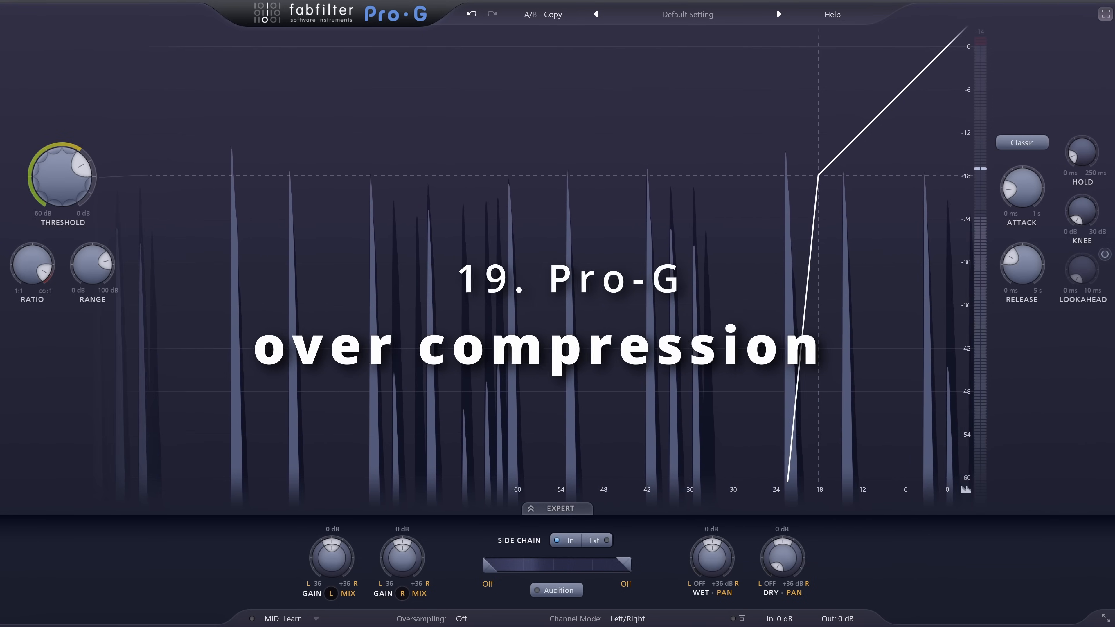
- In Pro-G, set the gate style to Ducking
click(1026, 144)
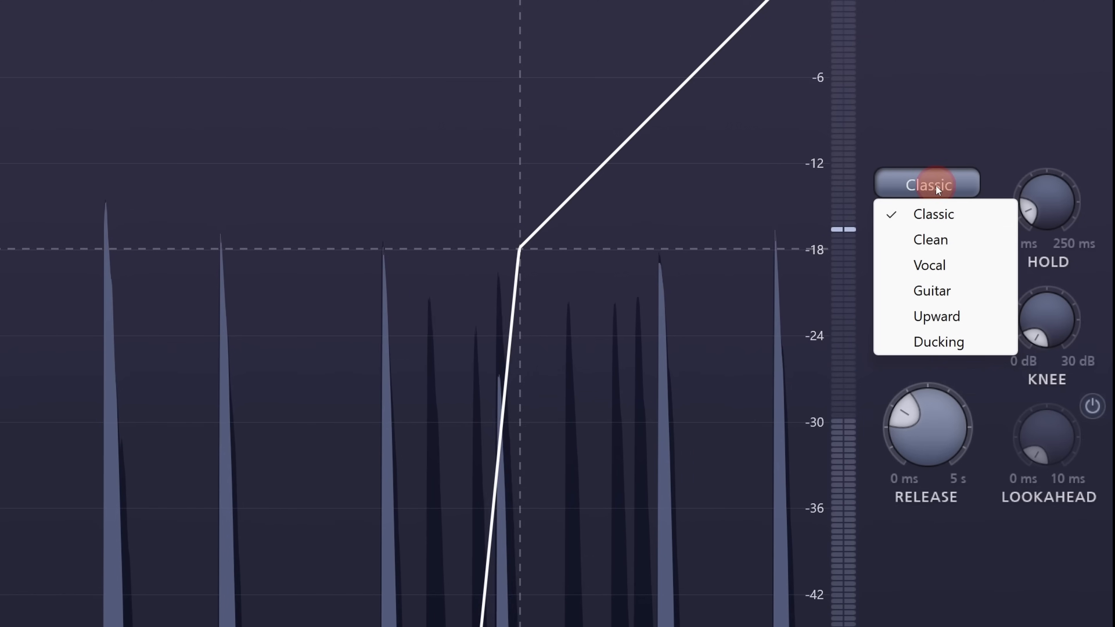
click(972, 340)
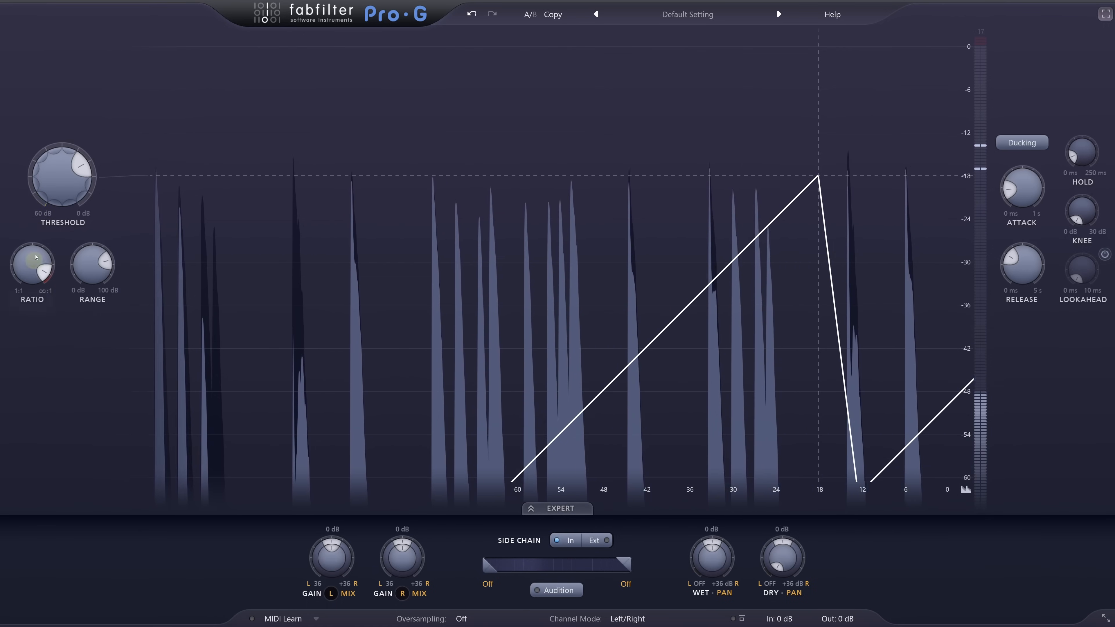
- Lower the threshold to about -32 dB with a ratio of about 4:1, and raise the wet level
drag(61, 176, 30, 320)
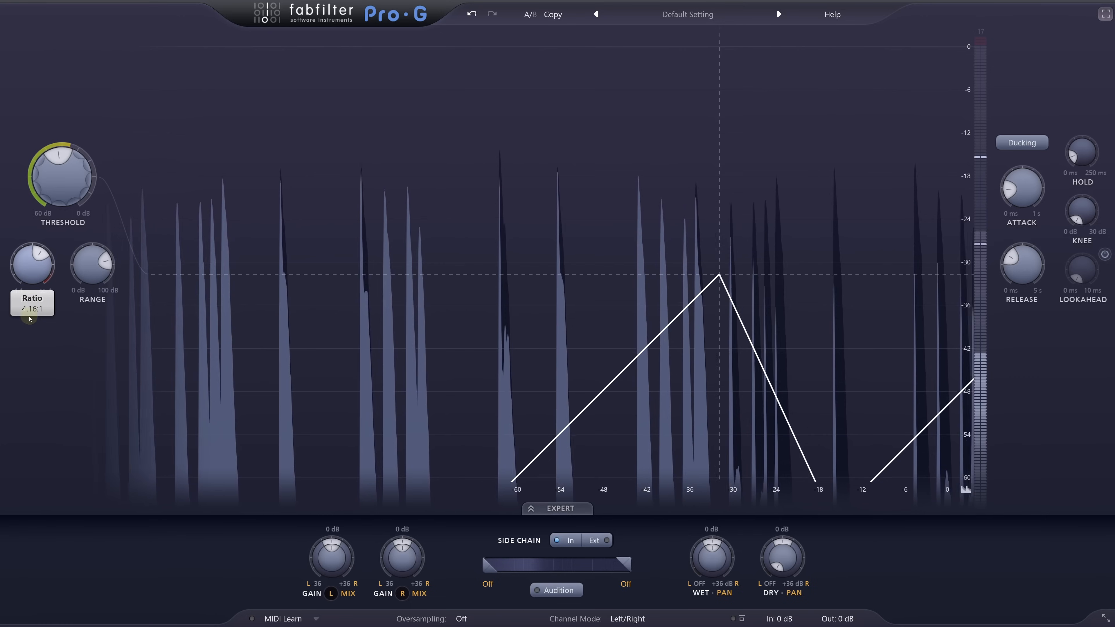
drag(712, 543, 712, 490)
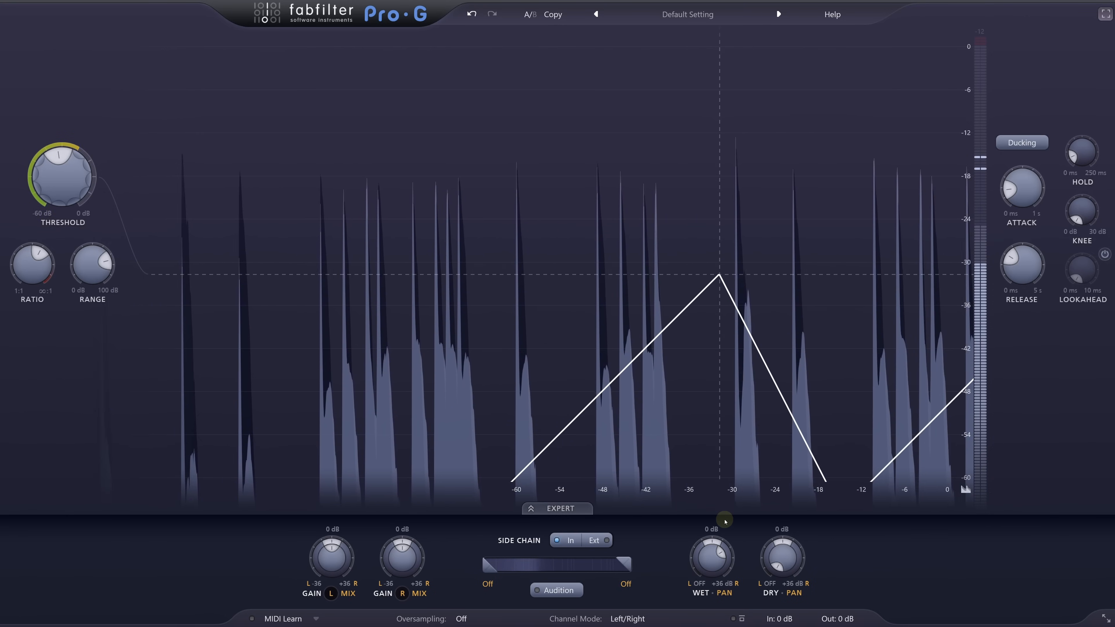
- Blend the unprocessed signal back in by raising the dry level to about 0 dB, and turn down the wet level
double_click(780, 560)
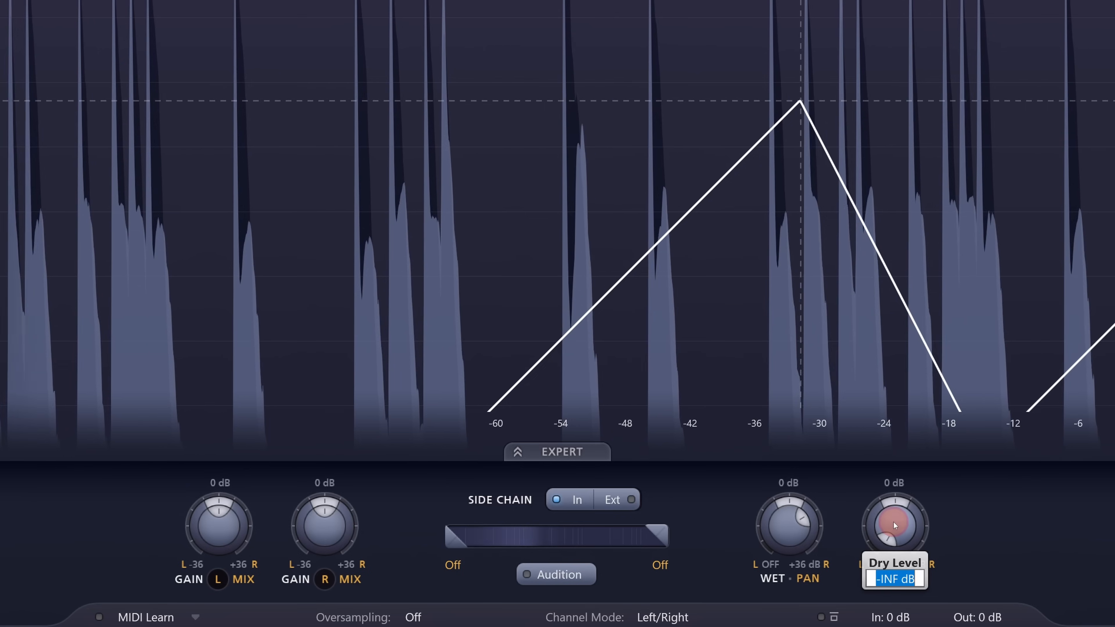
text(1)
key(Return)
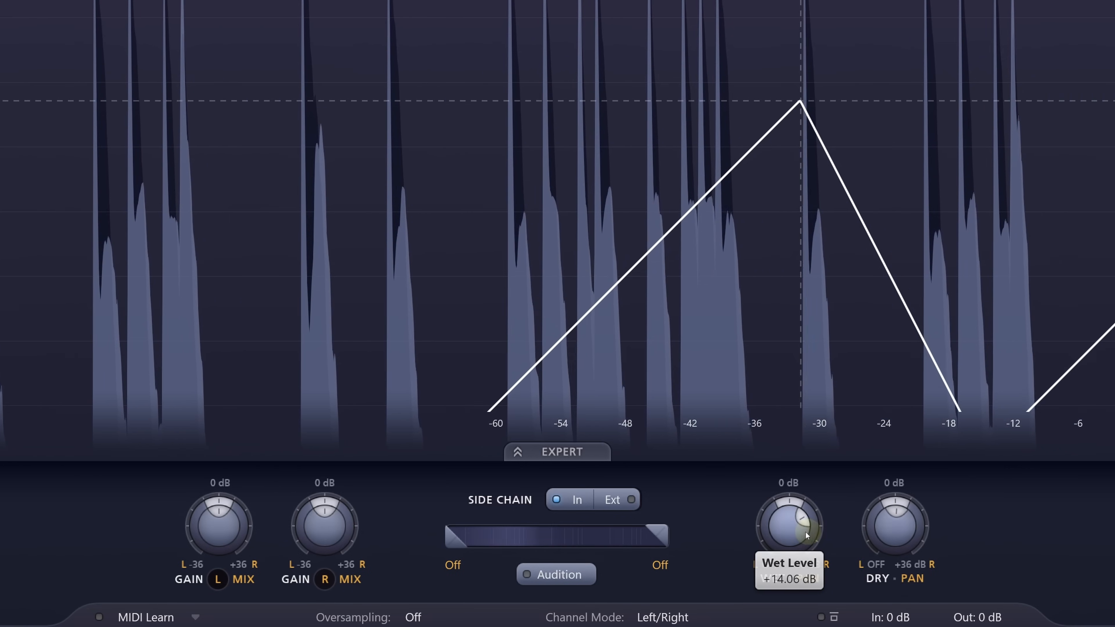
drag(789, 525, 724, 624)
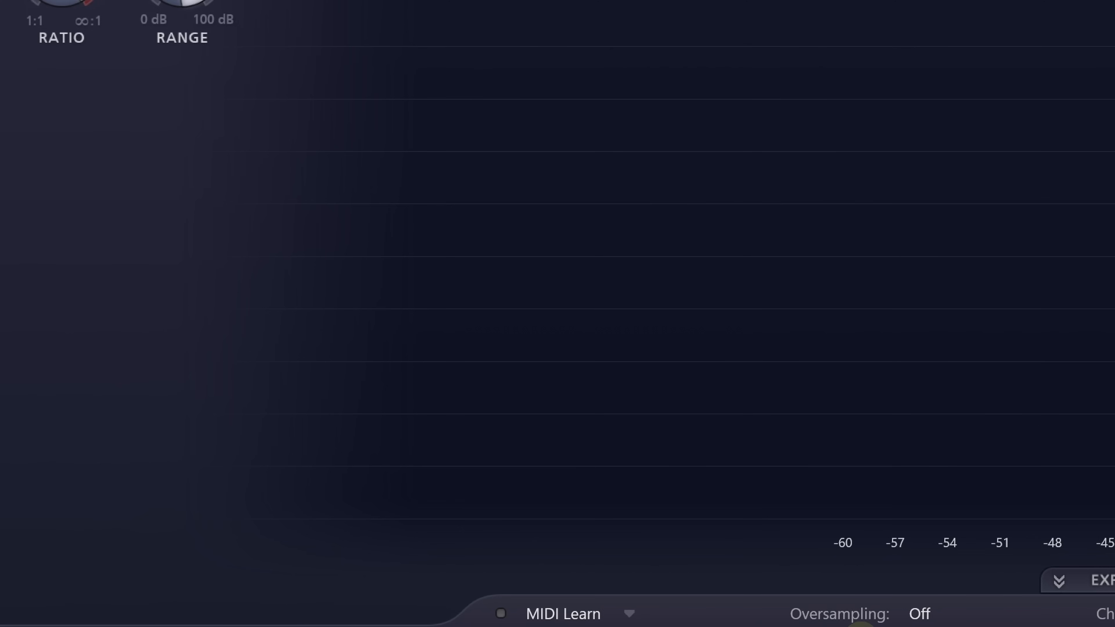
- Enable MIDI for Pro-G through the MIDI Learn options
click(630, 612)
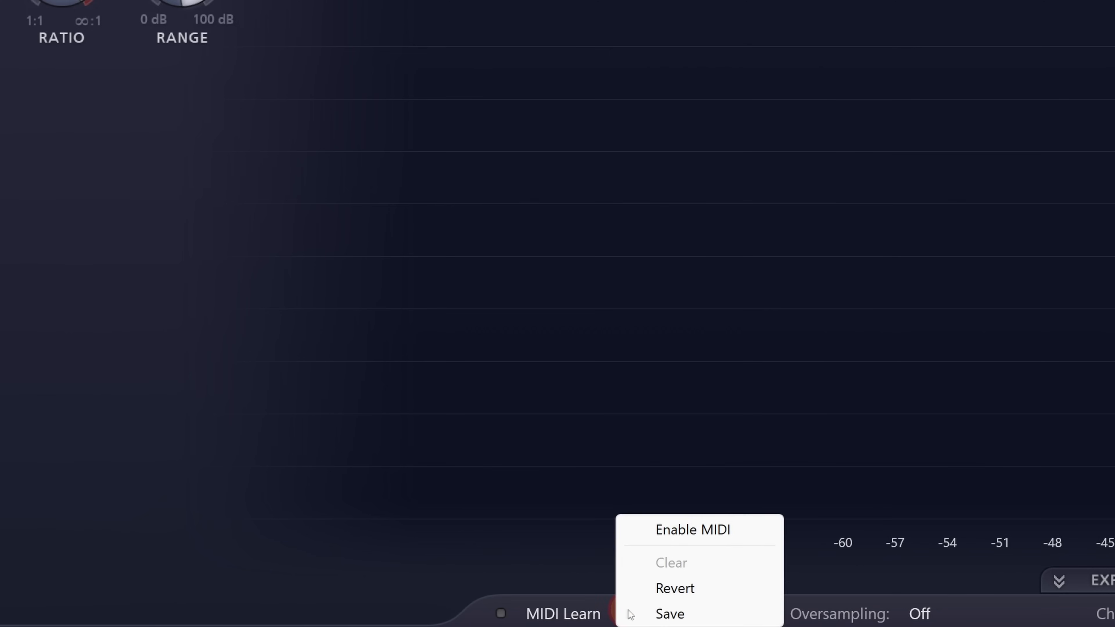
click(697, 532)
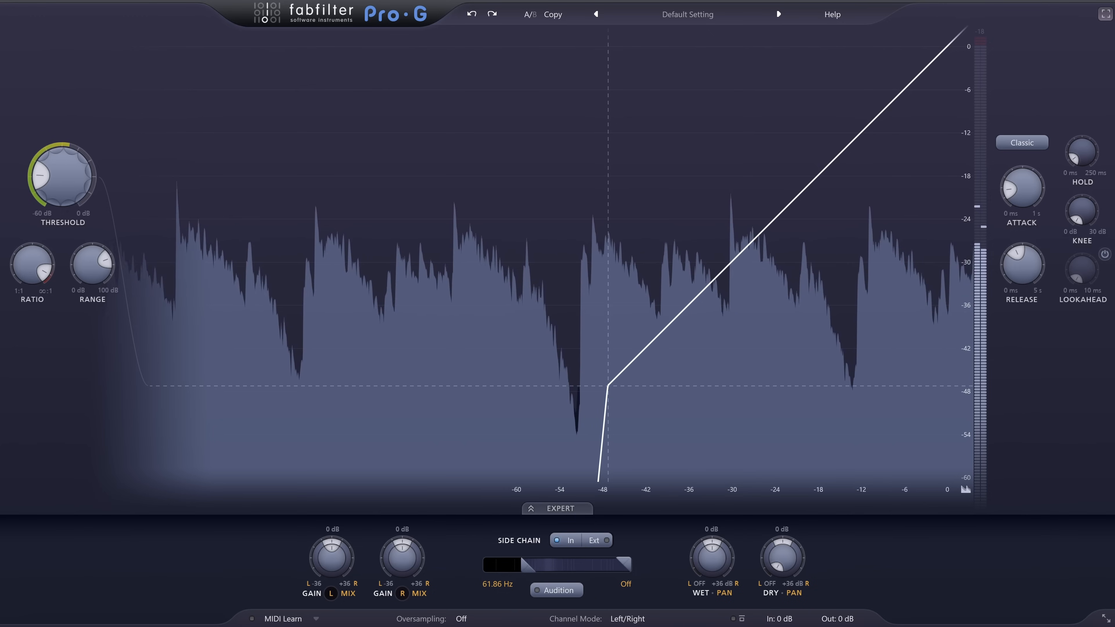
- Set the side-chain low cut to about 124.5 Hz and raise the Classic gate's threshold to about -28 dB
drag(535, 570, 538, 571)
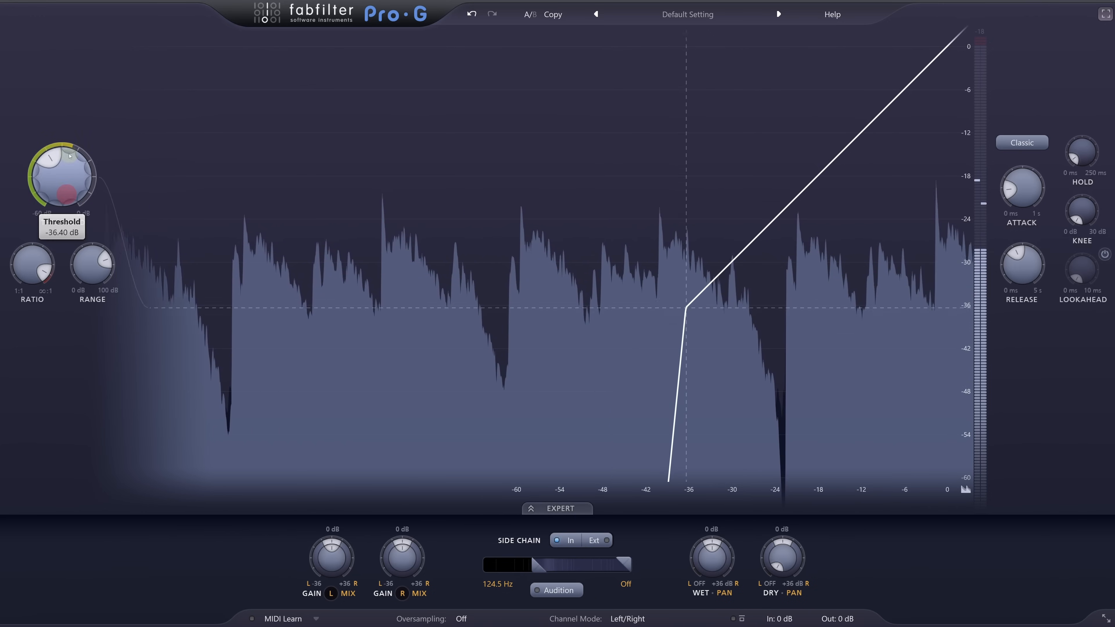
drag(70, 156, 68, 105)
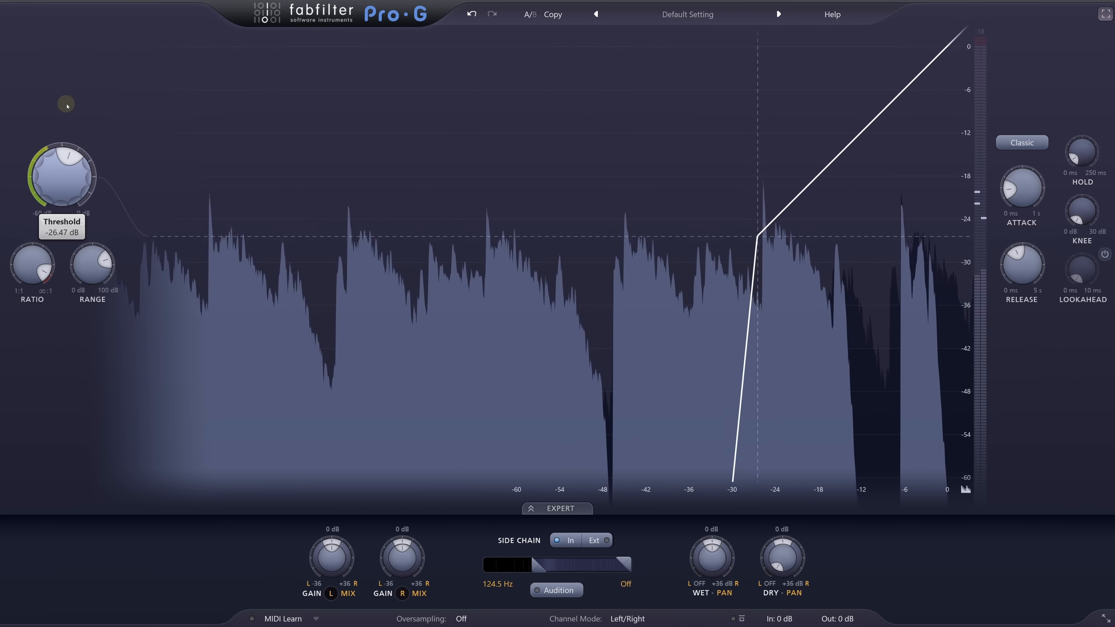
drag(67, 106, 69, 118)
- Tighten the gating rhythm with a longer hold, a shorter release and a higher threshold
mouse_move(1086, 155)
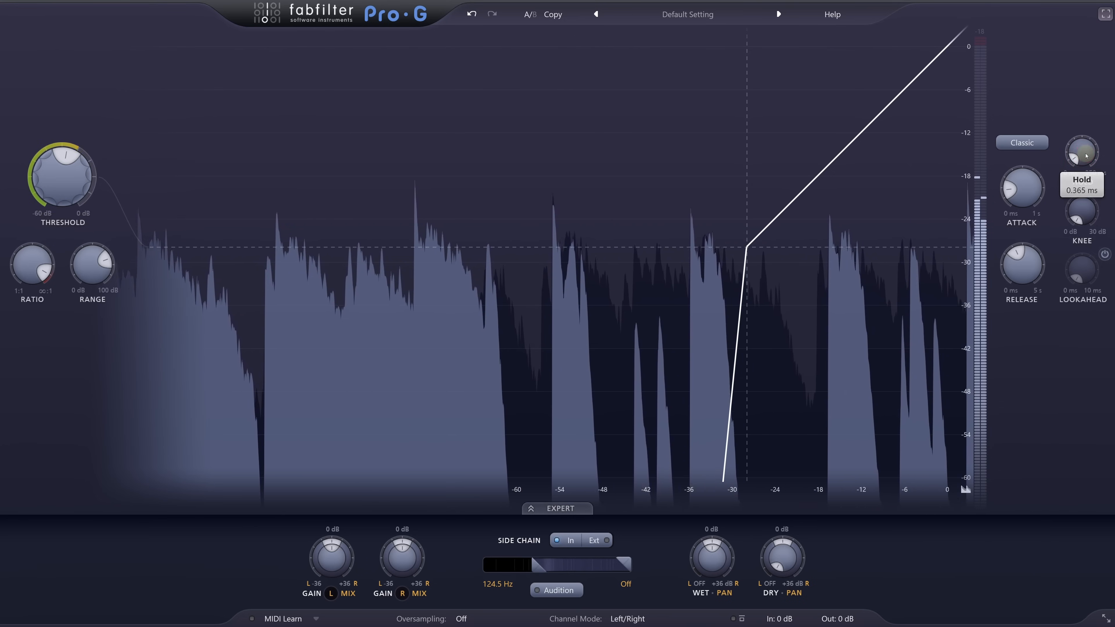
drag(1028, 263, 1030, 313)
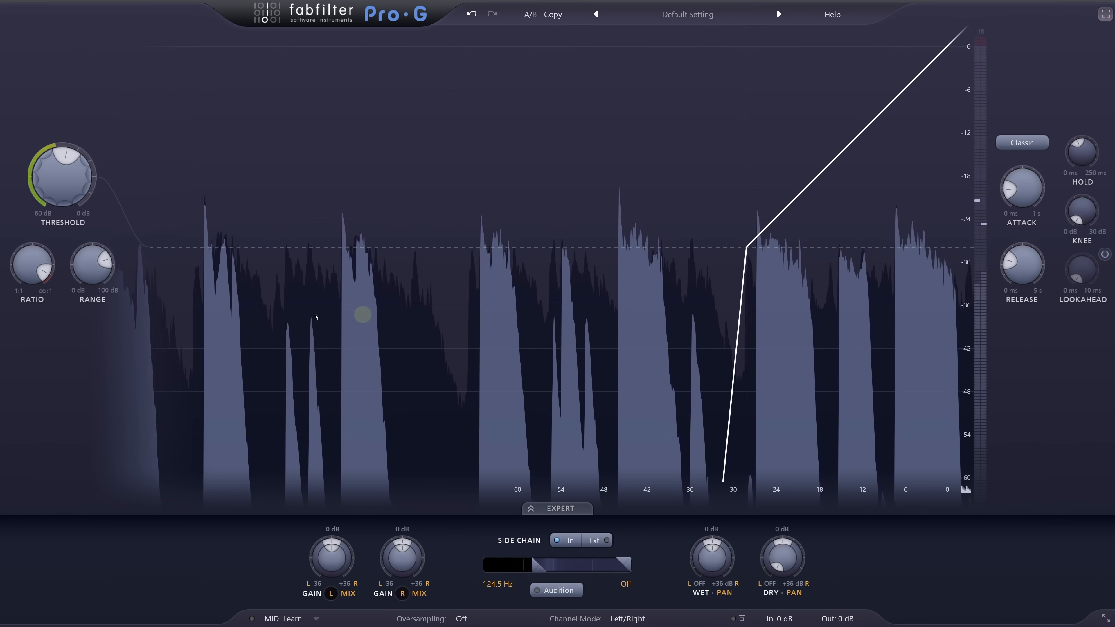
drag(66, 195, 67, 125)
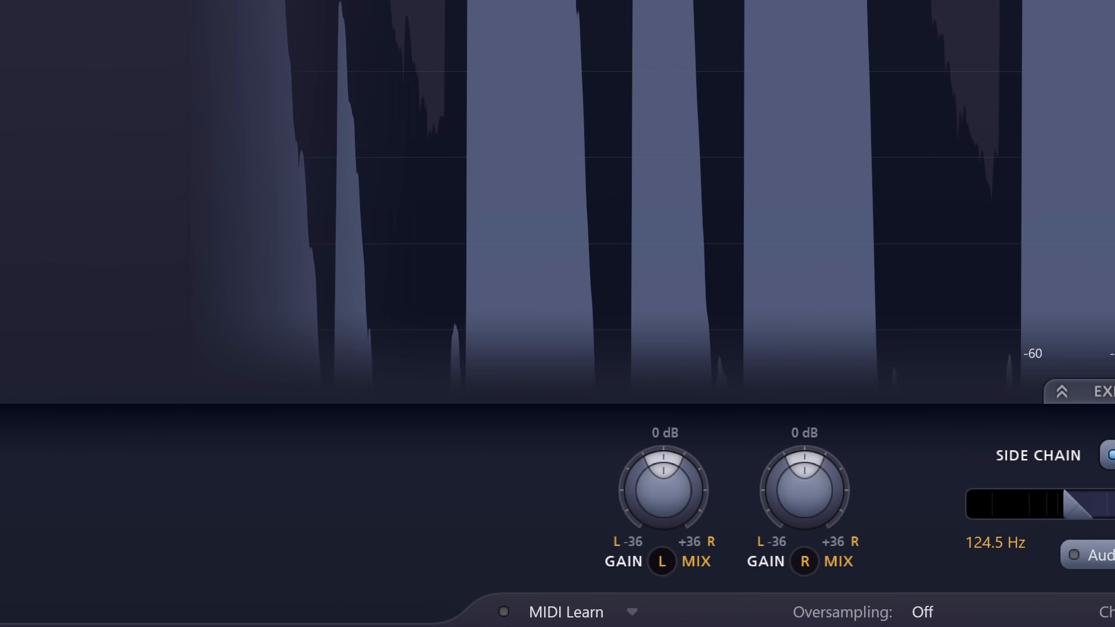
- Turn on the Enable MIDI option so incoming notes can trigger the gate
click(628, 621)
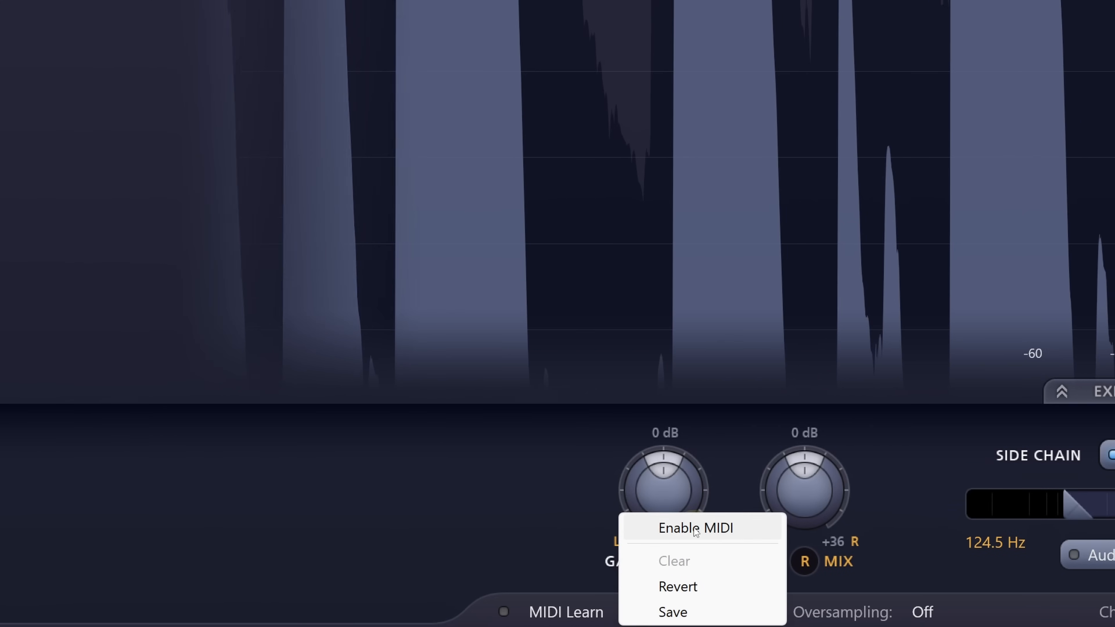
click(694, 527)
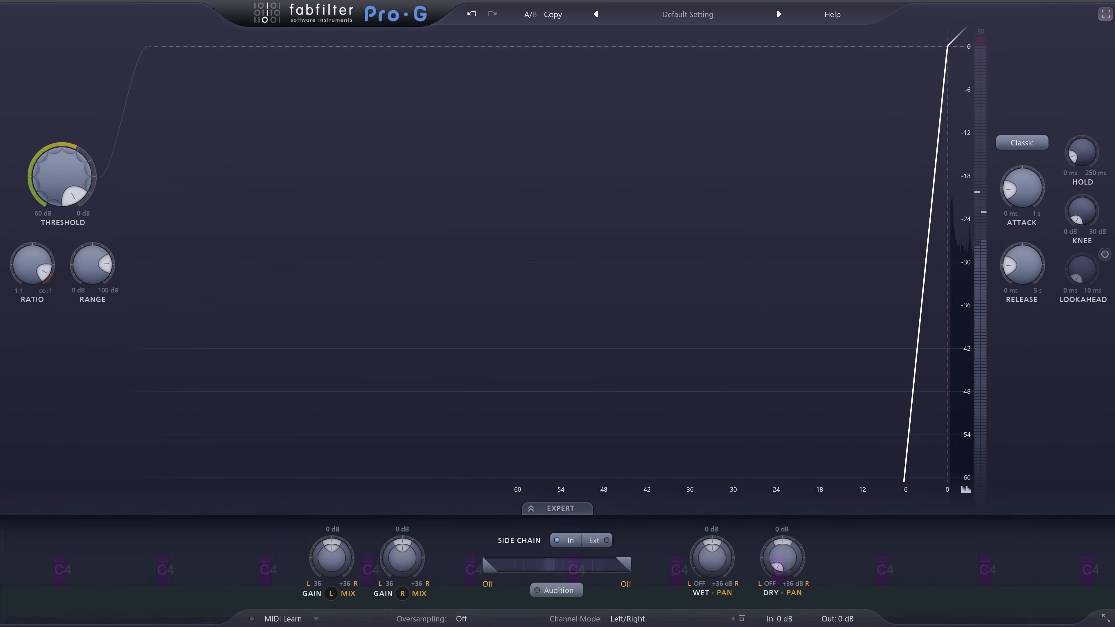